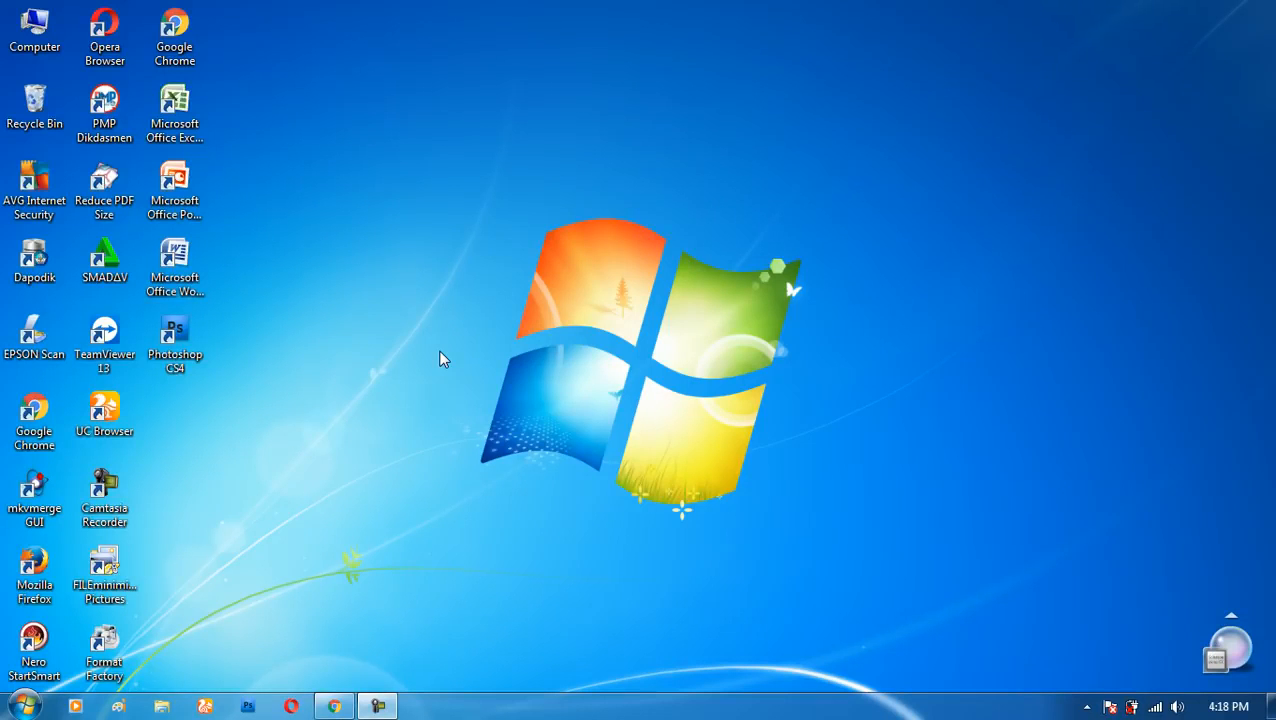
right_click(347, 223)
click(390, 275)
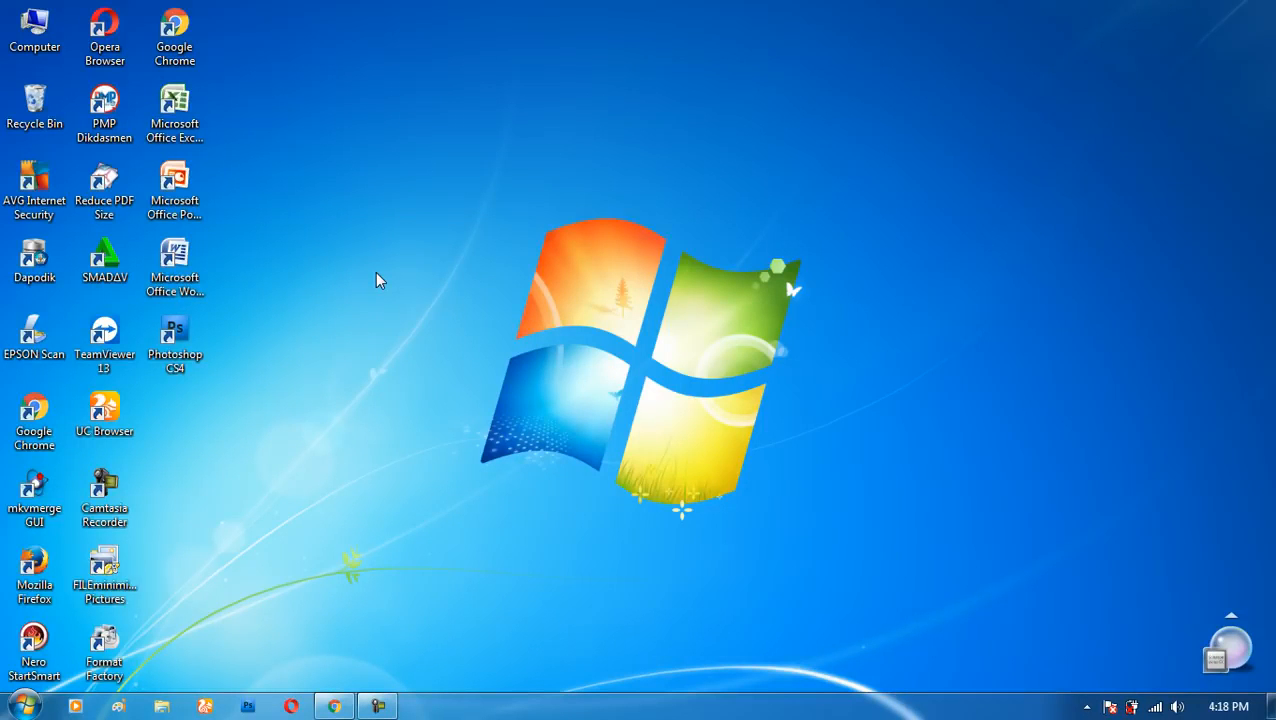
right_click(320, 242)
click(372, 291)
right_click(367, 247)
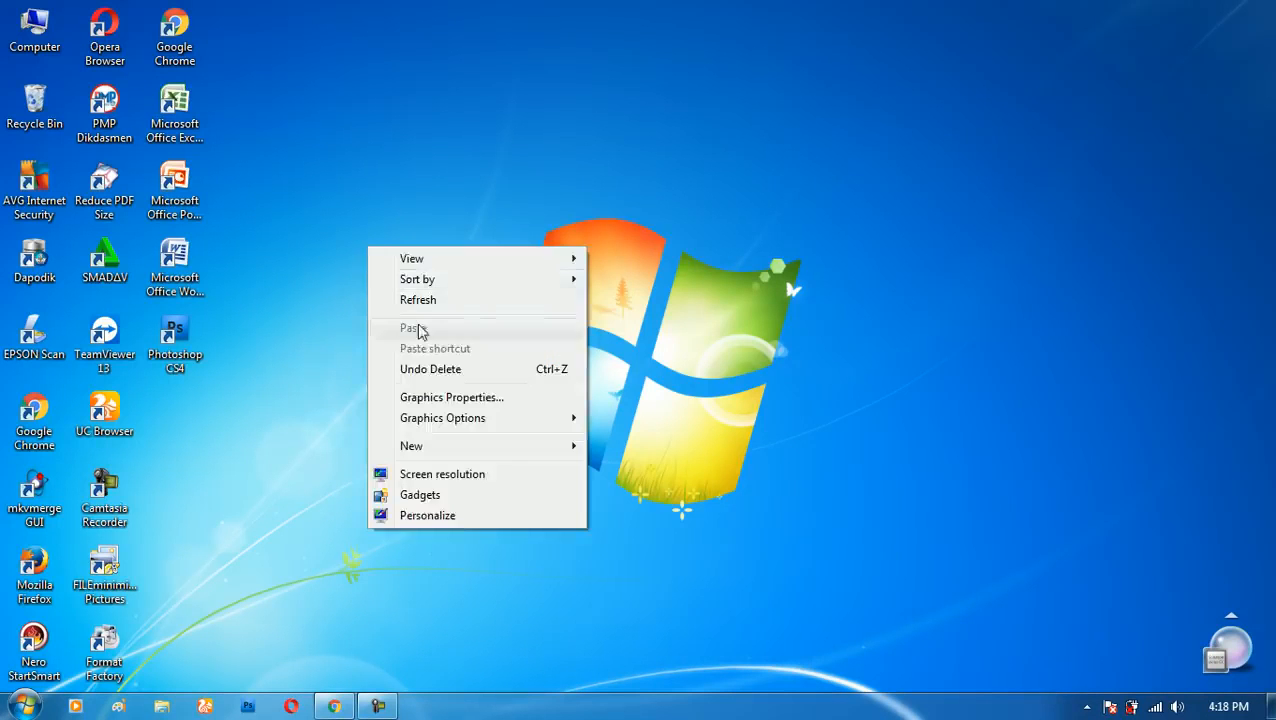
click(420, 302)
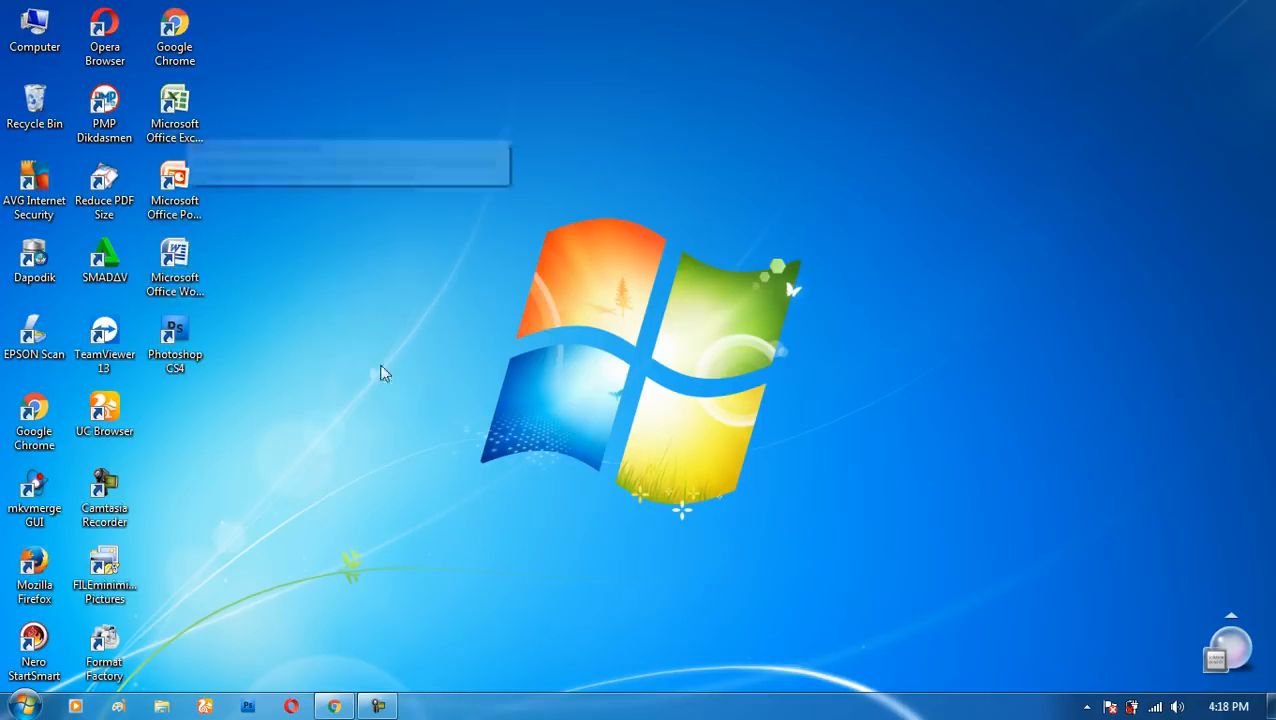
- Launch Word from its desktop shortcut and close it again, two times
right_click(178, 266)
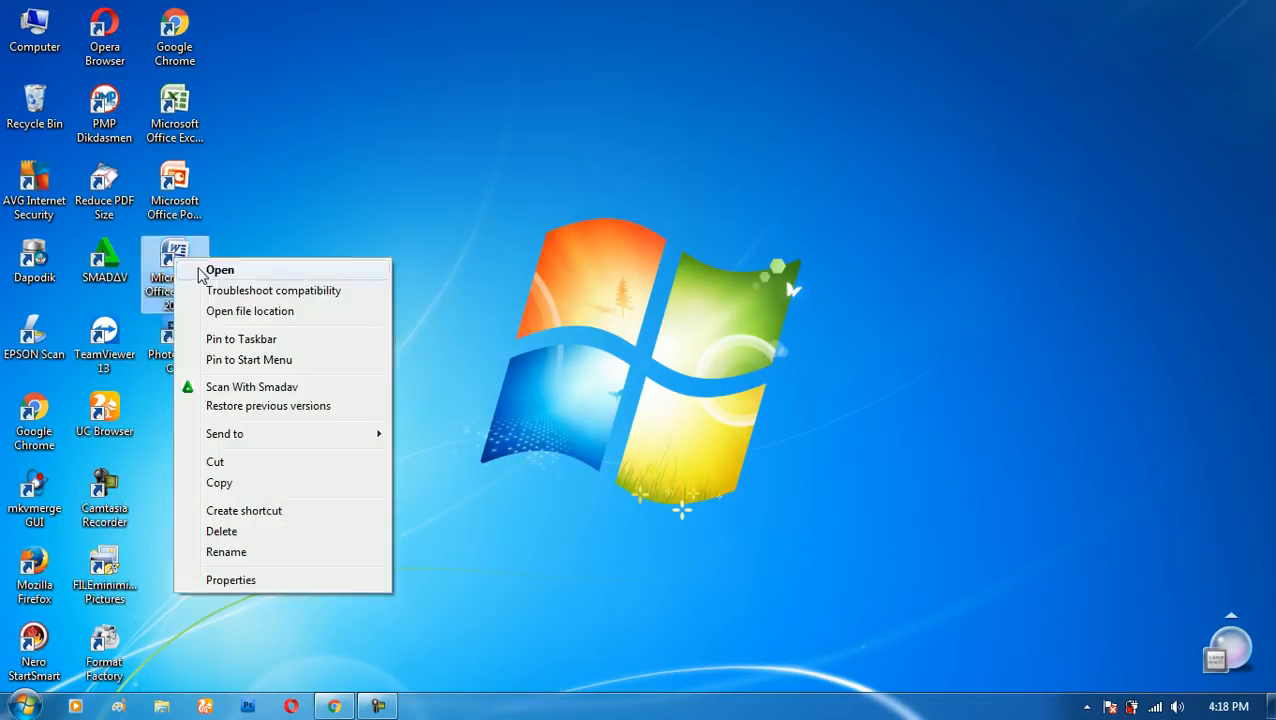
click(205, 270)
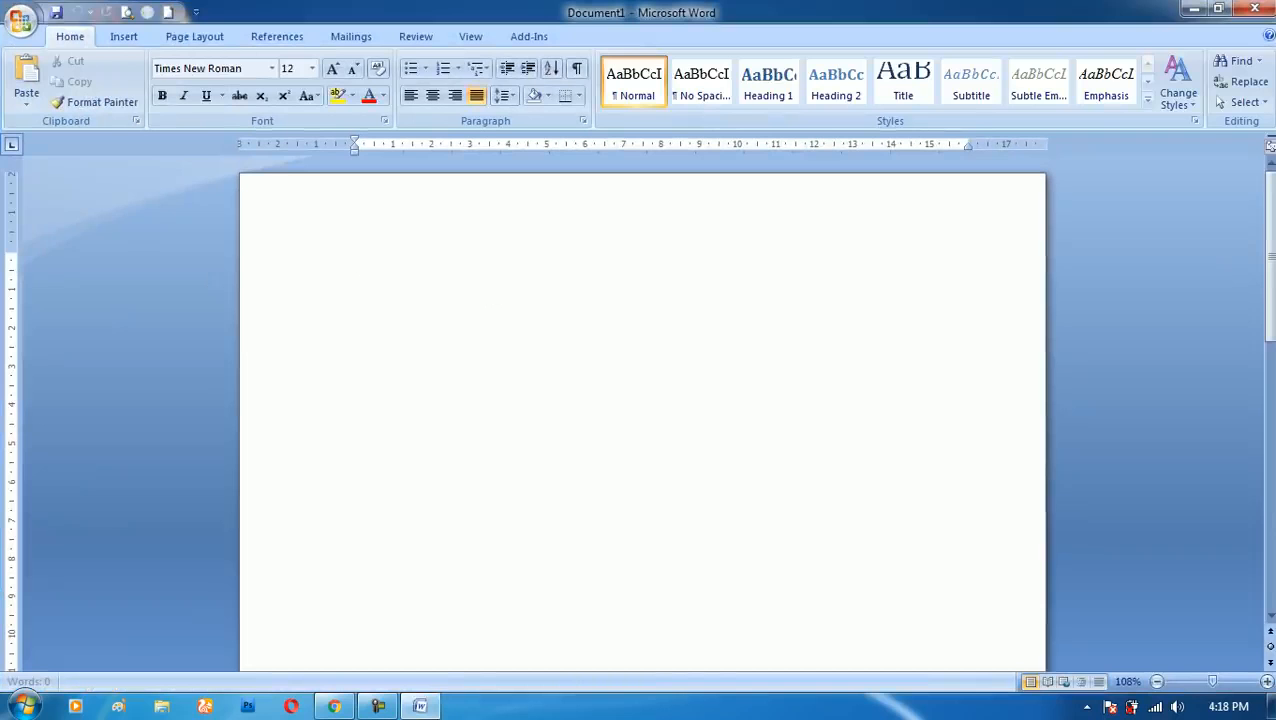
click(1255, 8)
right_click(185, 278)
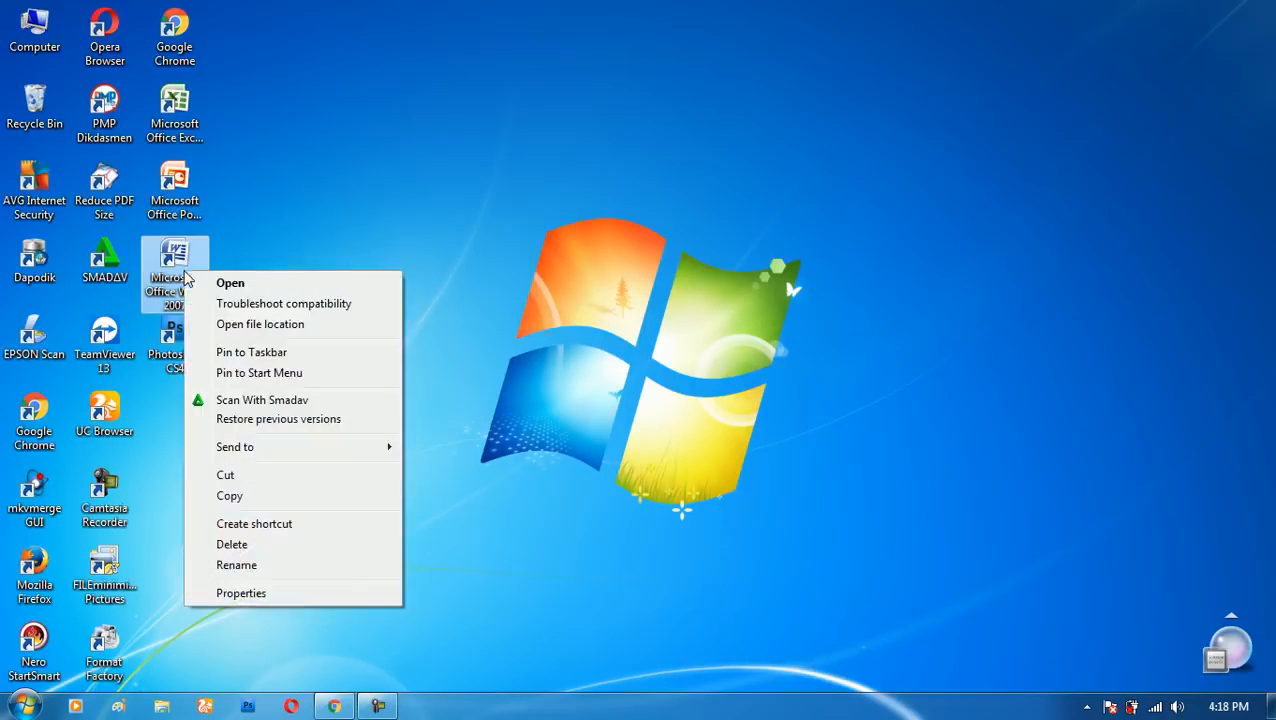
double_click(194, 256)
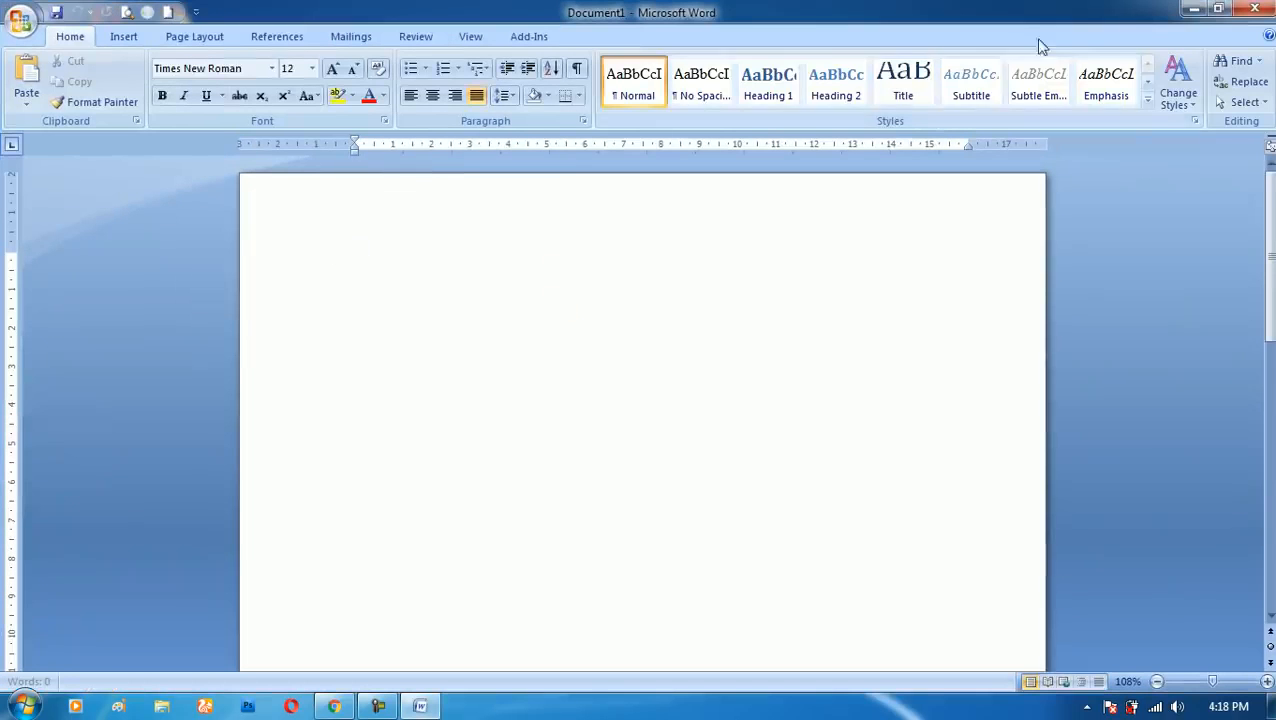
click(1252, 10)
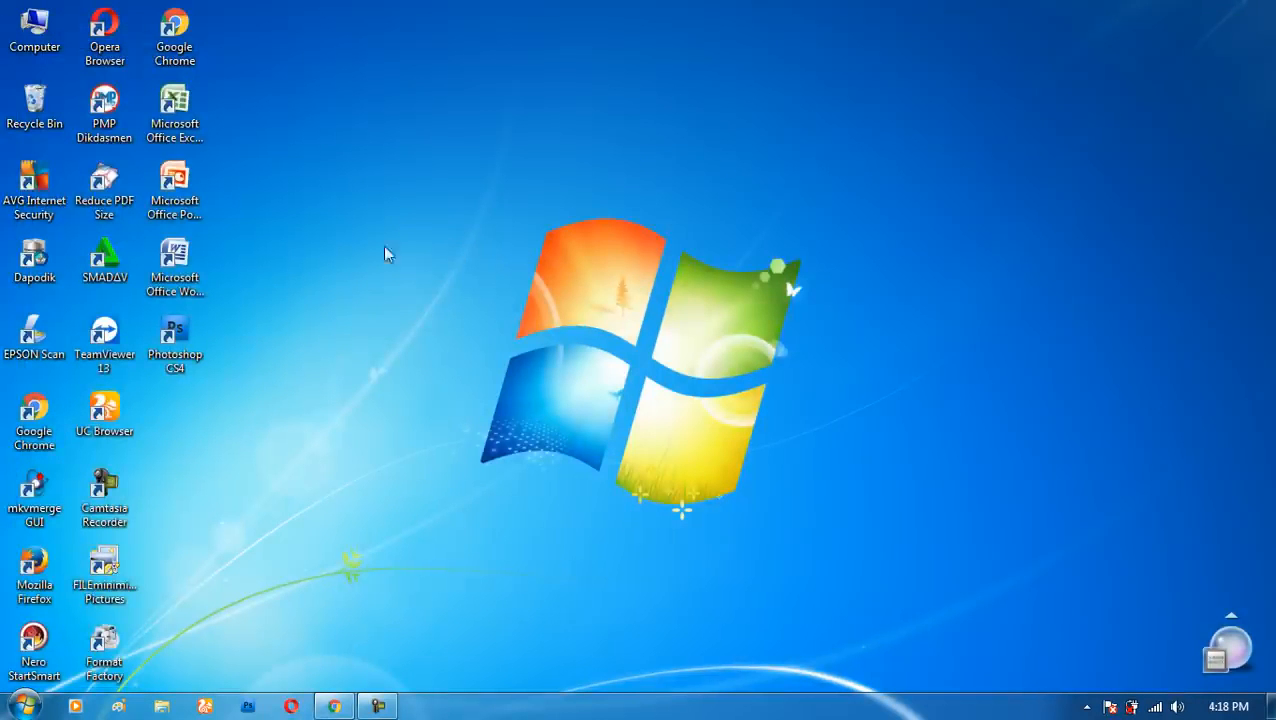
- Assign Ctrl + Alt + J as the shortcut key in the properties of the Microsoft Office Word 2007 desktop shortcut
right_click(186, 268)
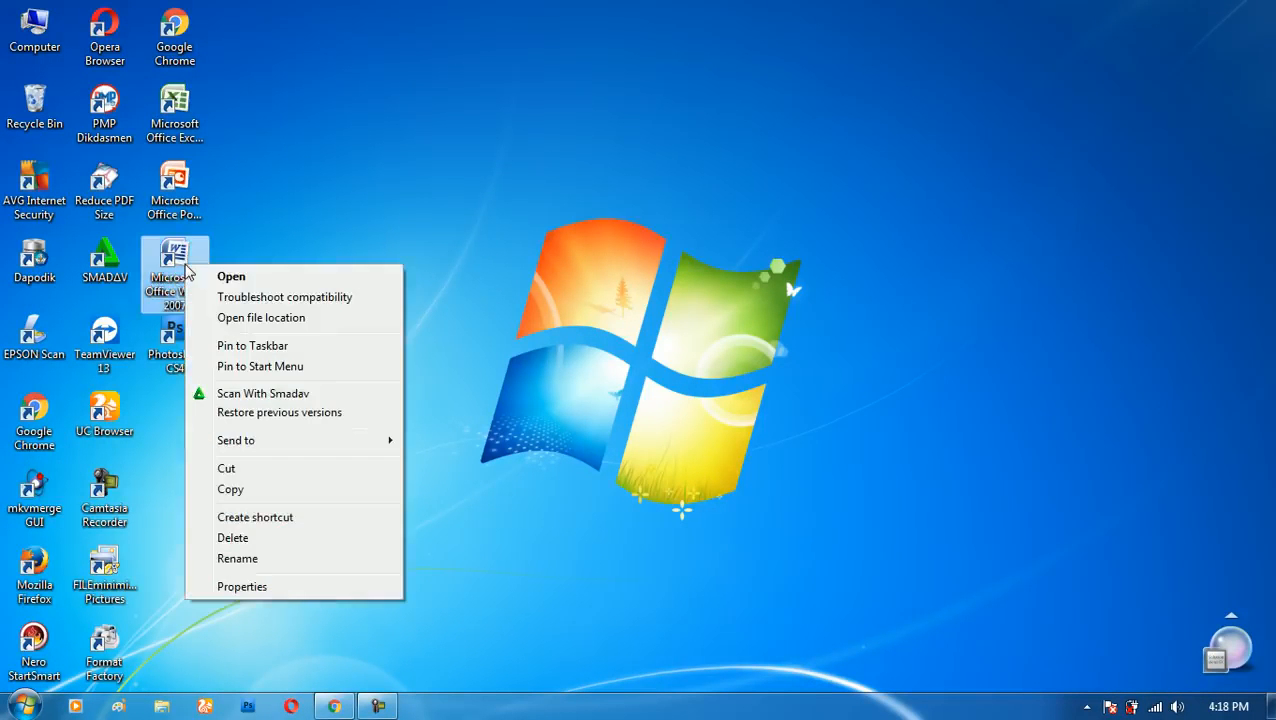
click(239, 590)
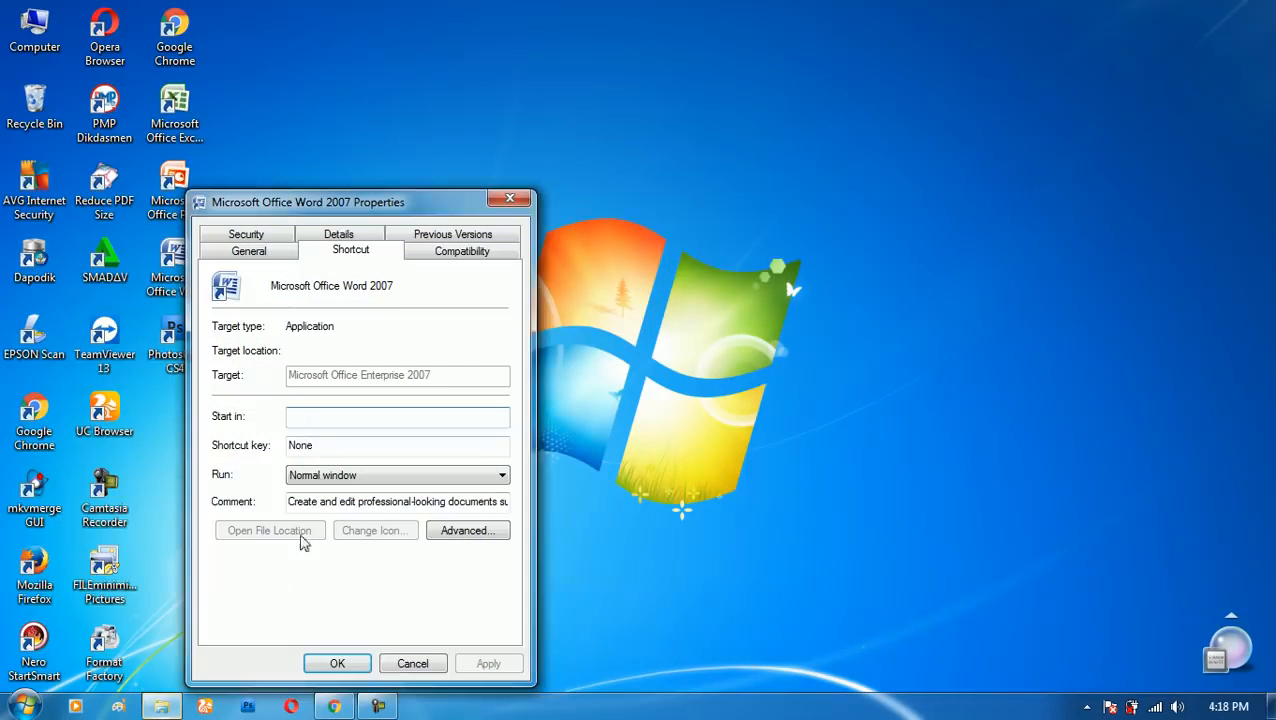
click(323, 450)
key(ctrl+alt)
key(ctrl+alt)
key(ctrl+alt)
key(ctrl+alt)
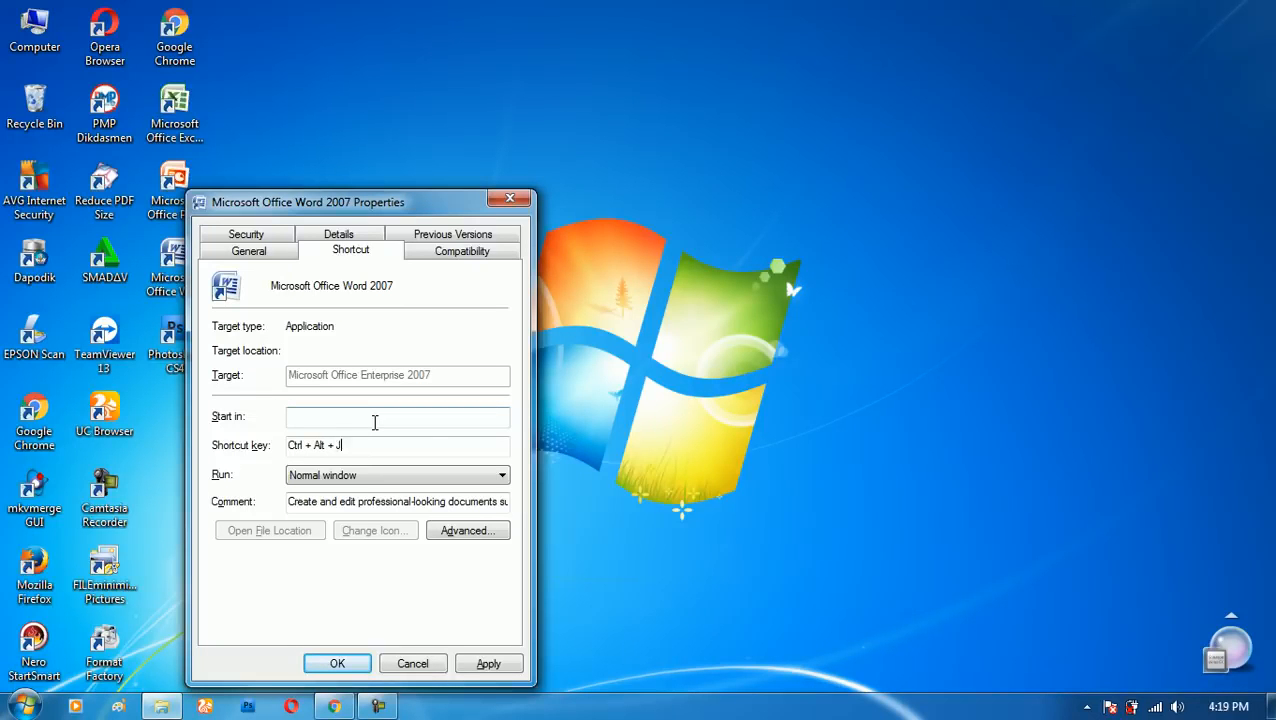
click(490, 666)
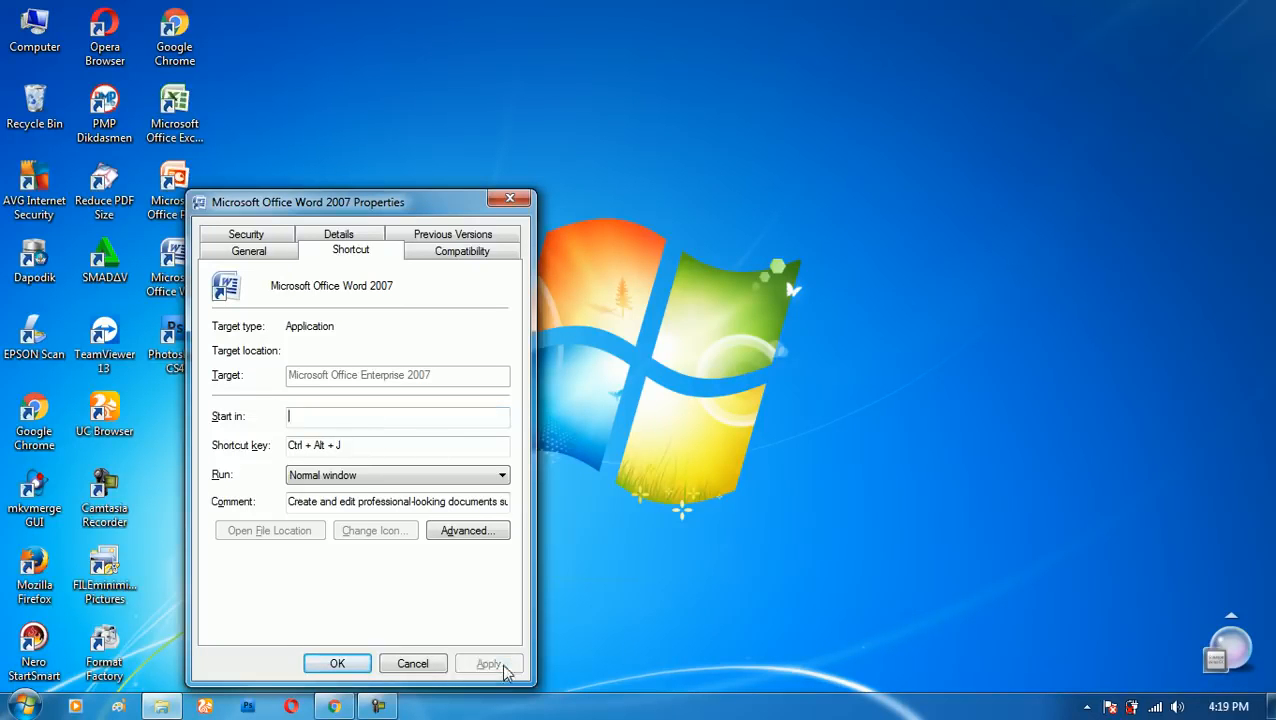
click(355, 665)
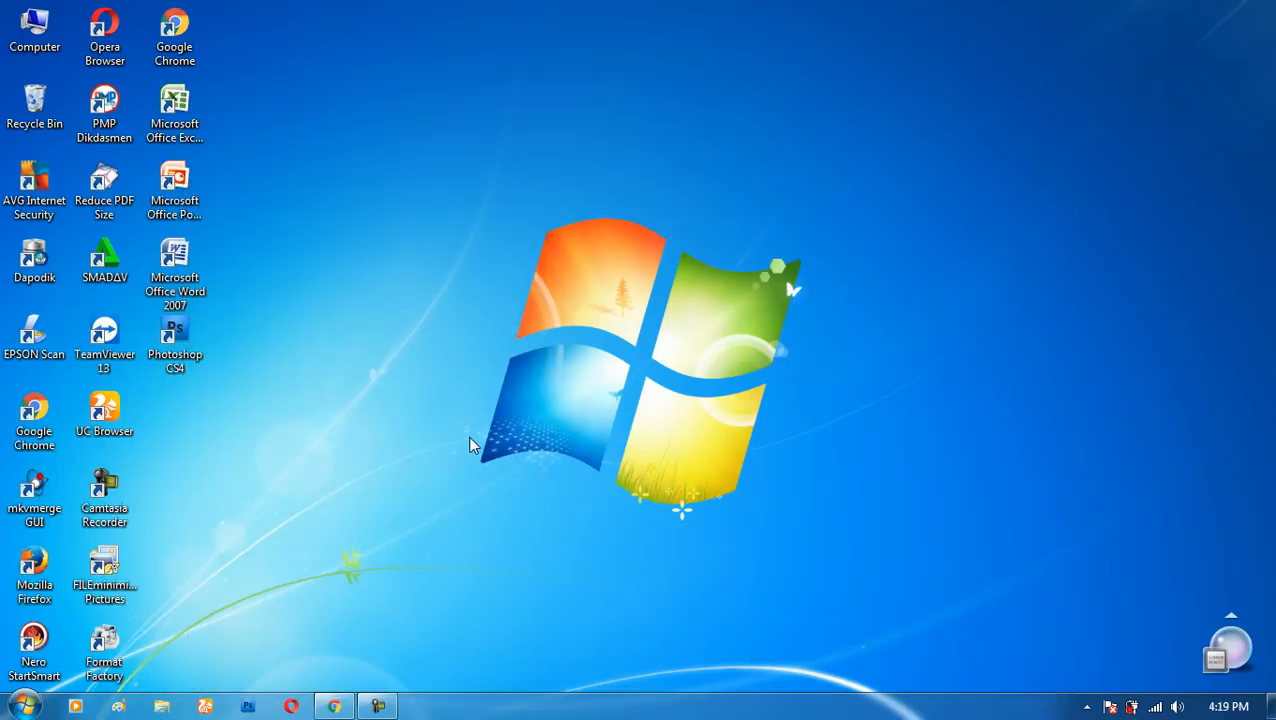
- Test the assigned Word shortcut key by launching Word, and create three more blank documents
key(Return)
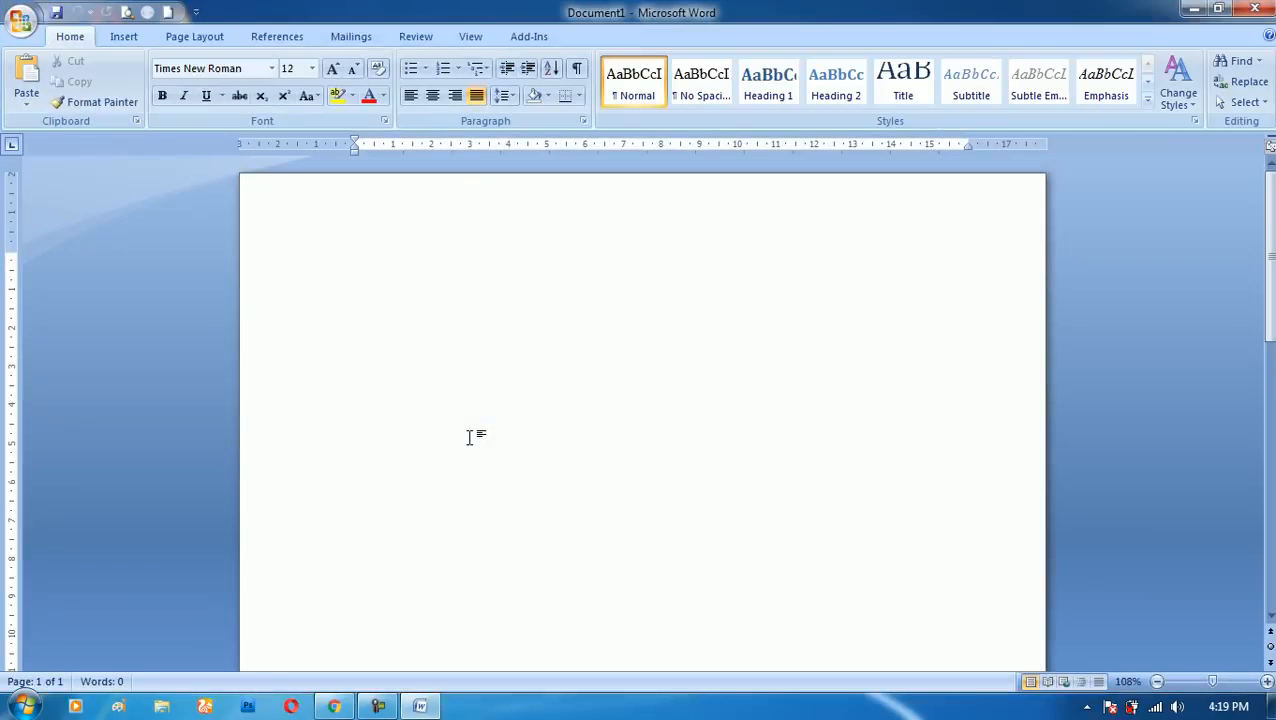
key(ctrl+n)
key(ctrl+n)
key(ctrl+n)
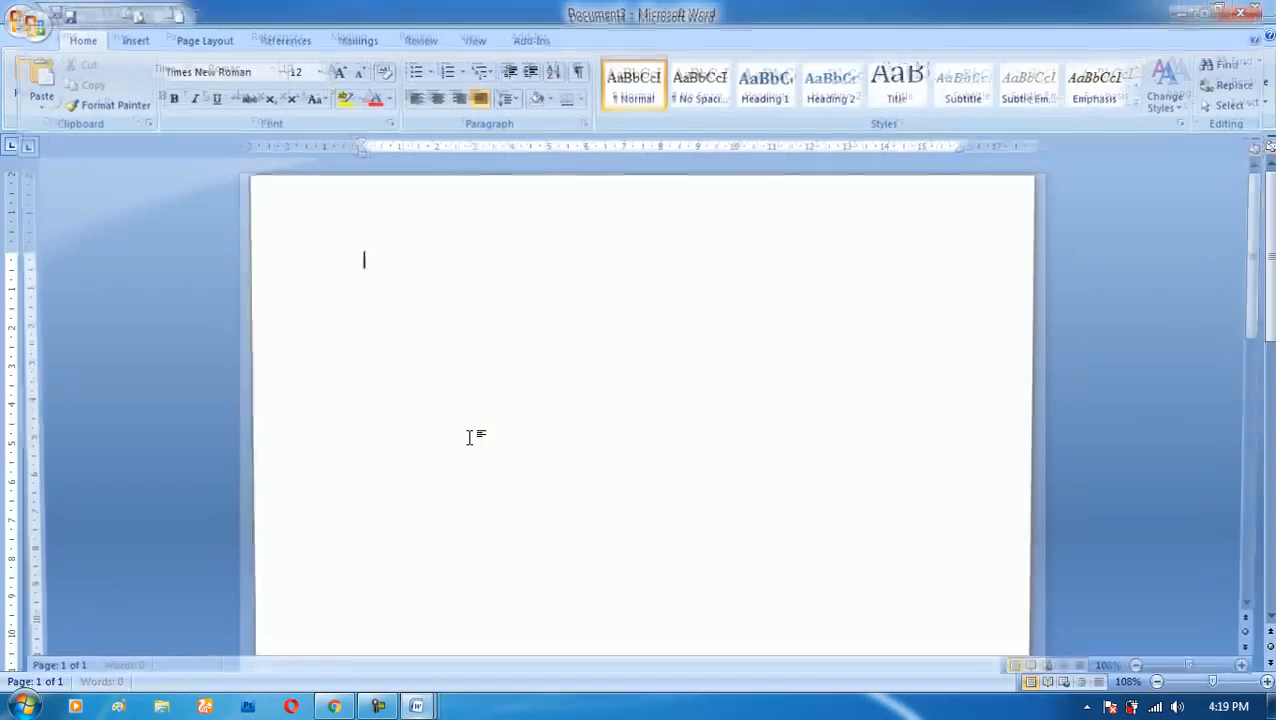
- Close all open Word document windows together and refresh the desktop
mouse_move(415, 704)
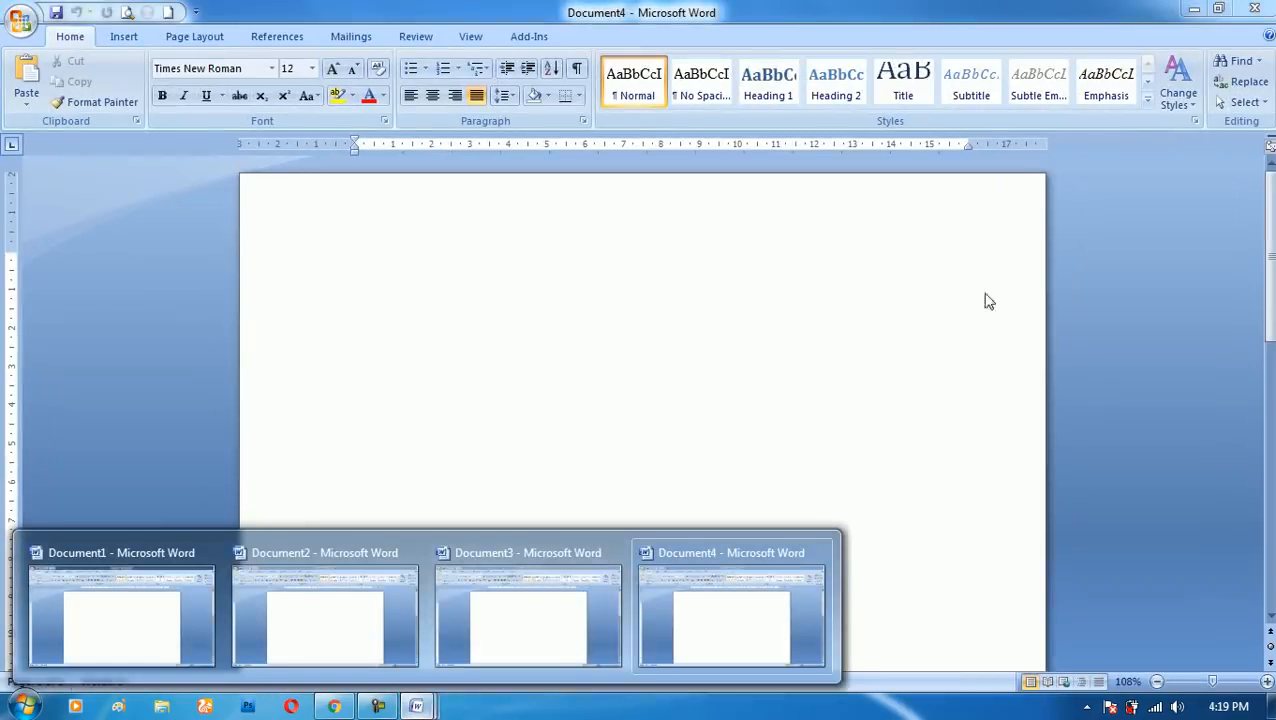
right_click(416, 706)
click(419, 659)
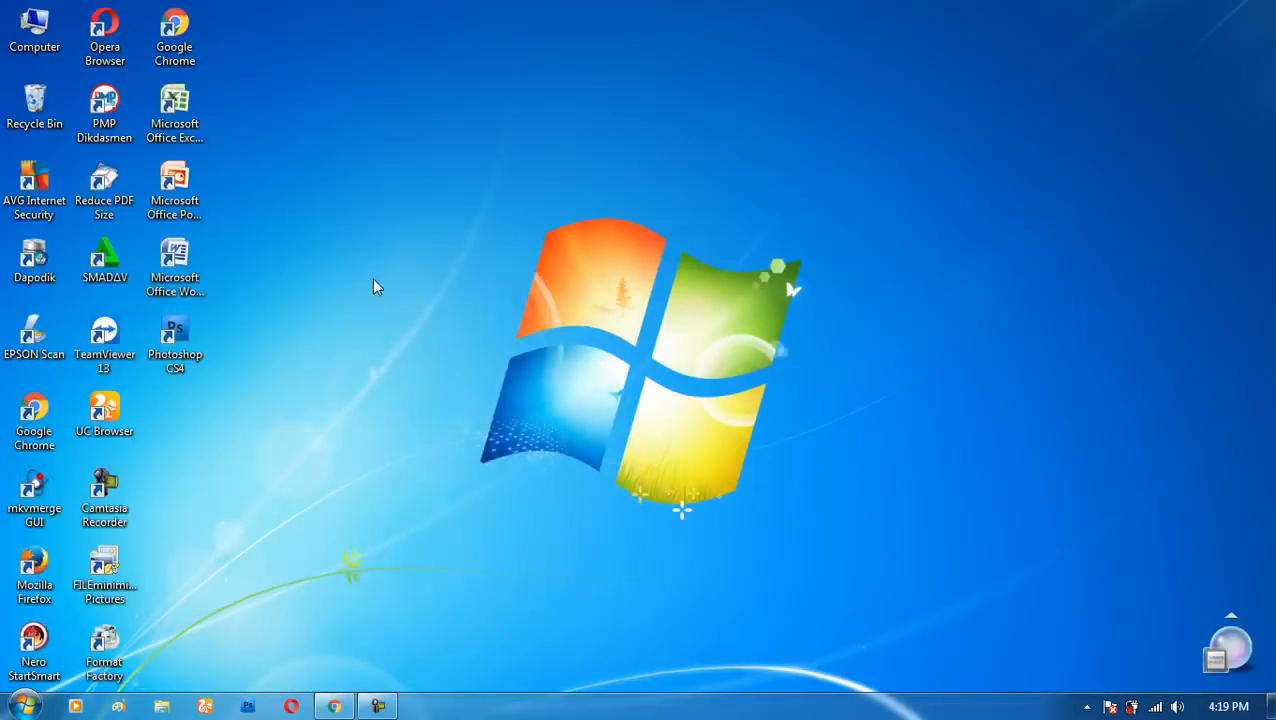
right_click(376, 286)
click(407, 330)
- Assign Ctrl + Alt + K as the shortcut key in the properties of the Microsoft Office PowerPoint 2007 desktop shortcut
right_click(176, 210)
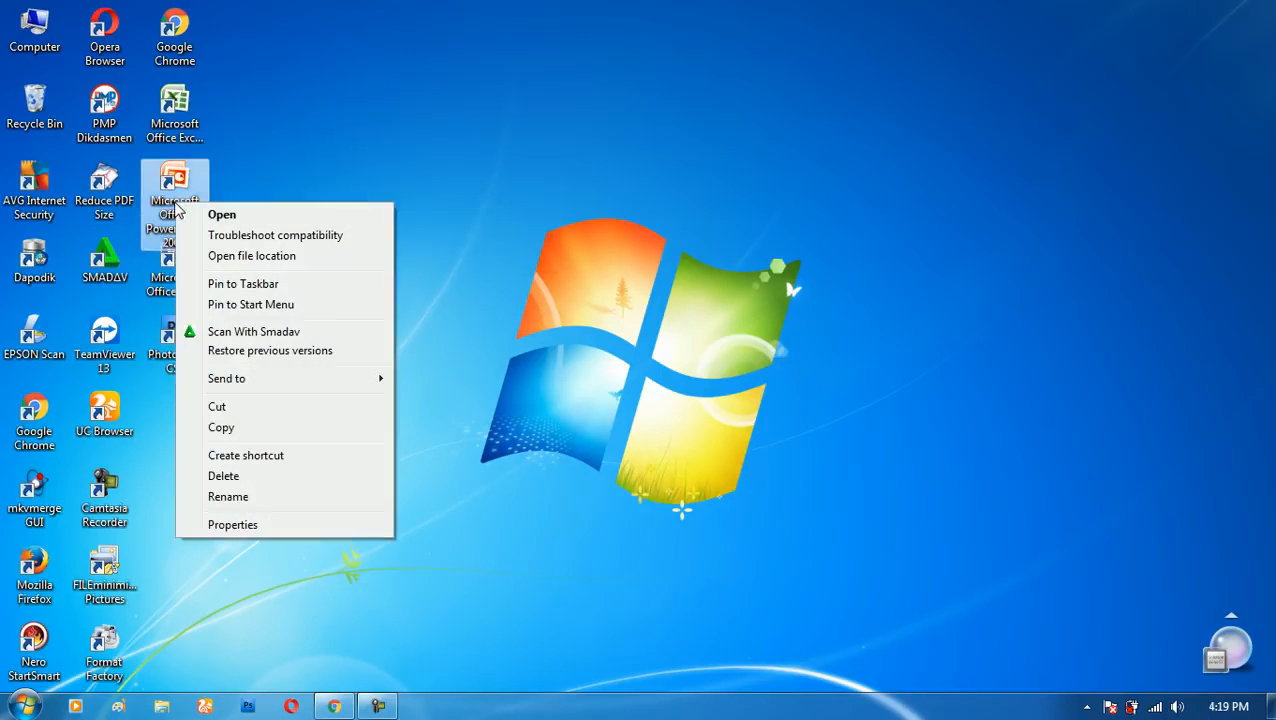
click(240, 525)
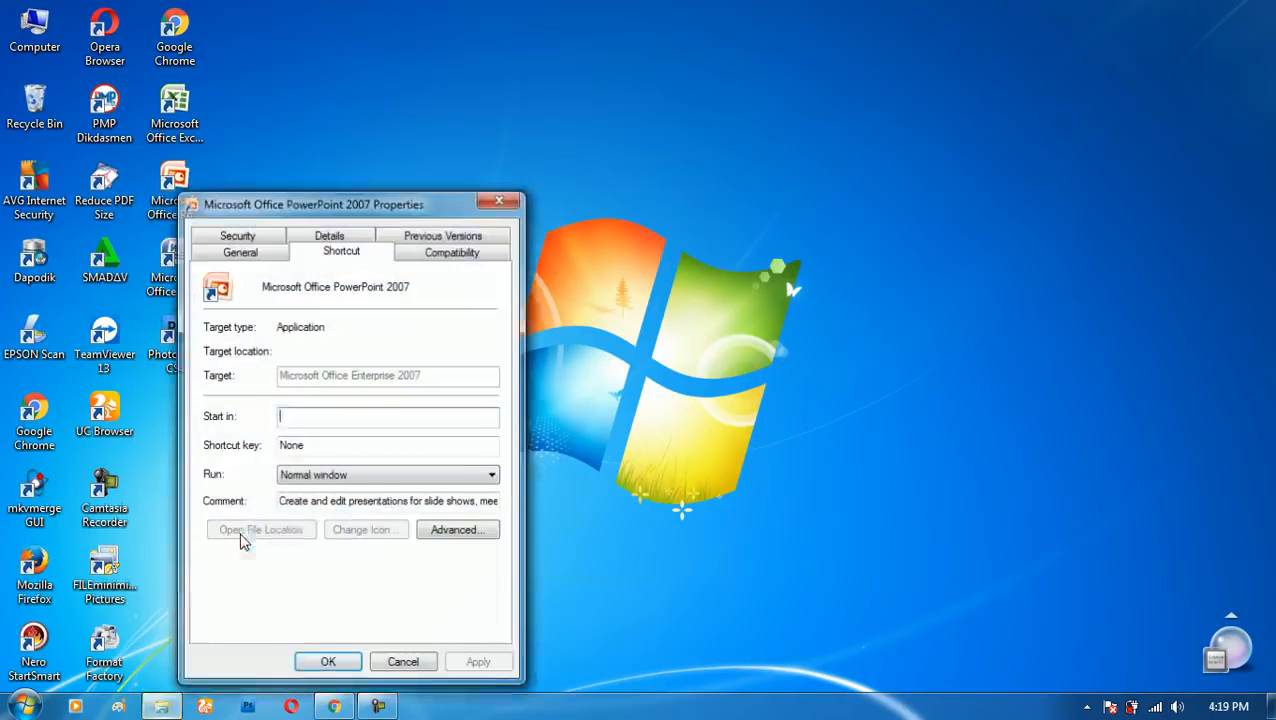
key(ctrl+alt)
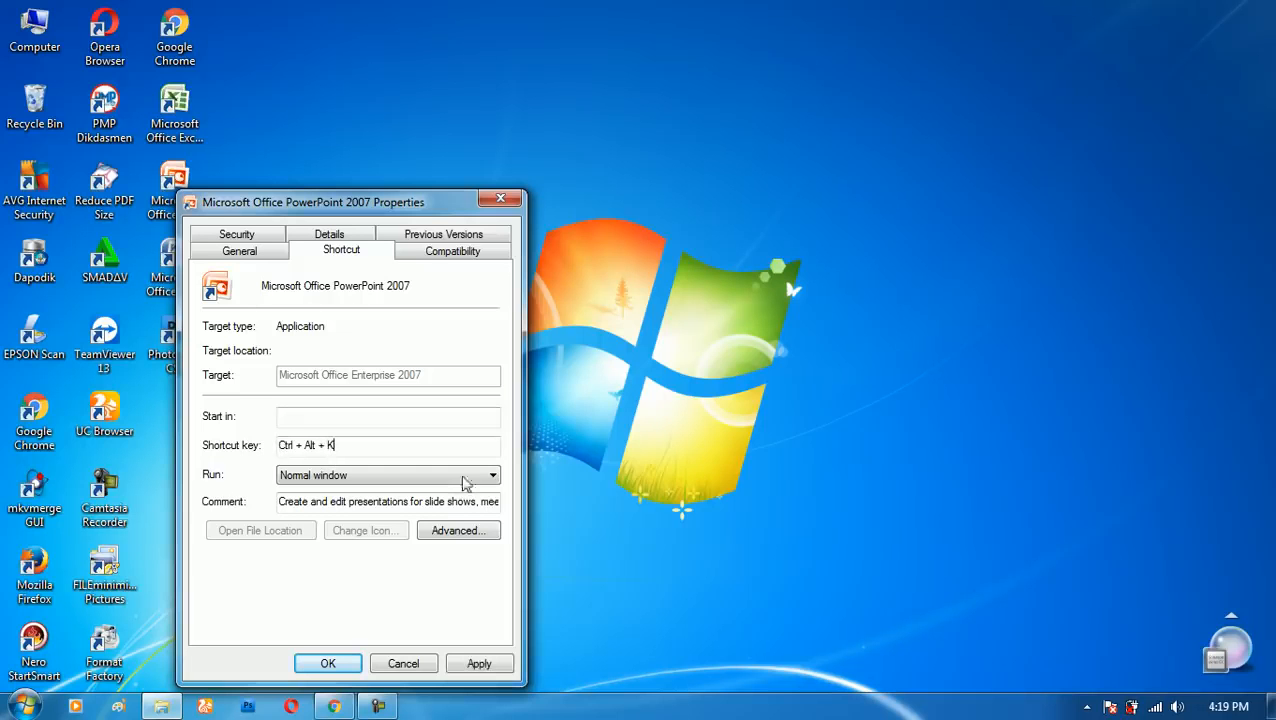
click(480, 665)
click(328, 663)
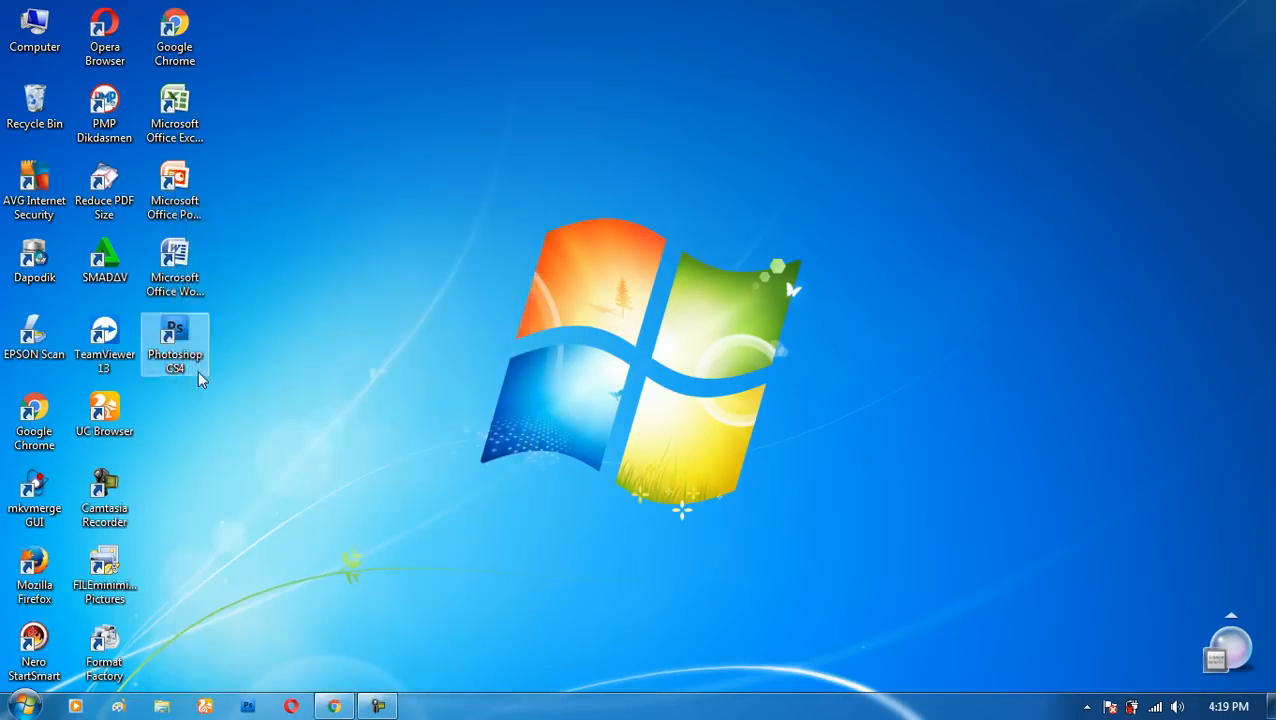
- Assign Ctrl + Alt + L as the shortcut key in the properties of the Microsoft Office Excel 2007 desktop shortcut
right_click(186, 117)
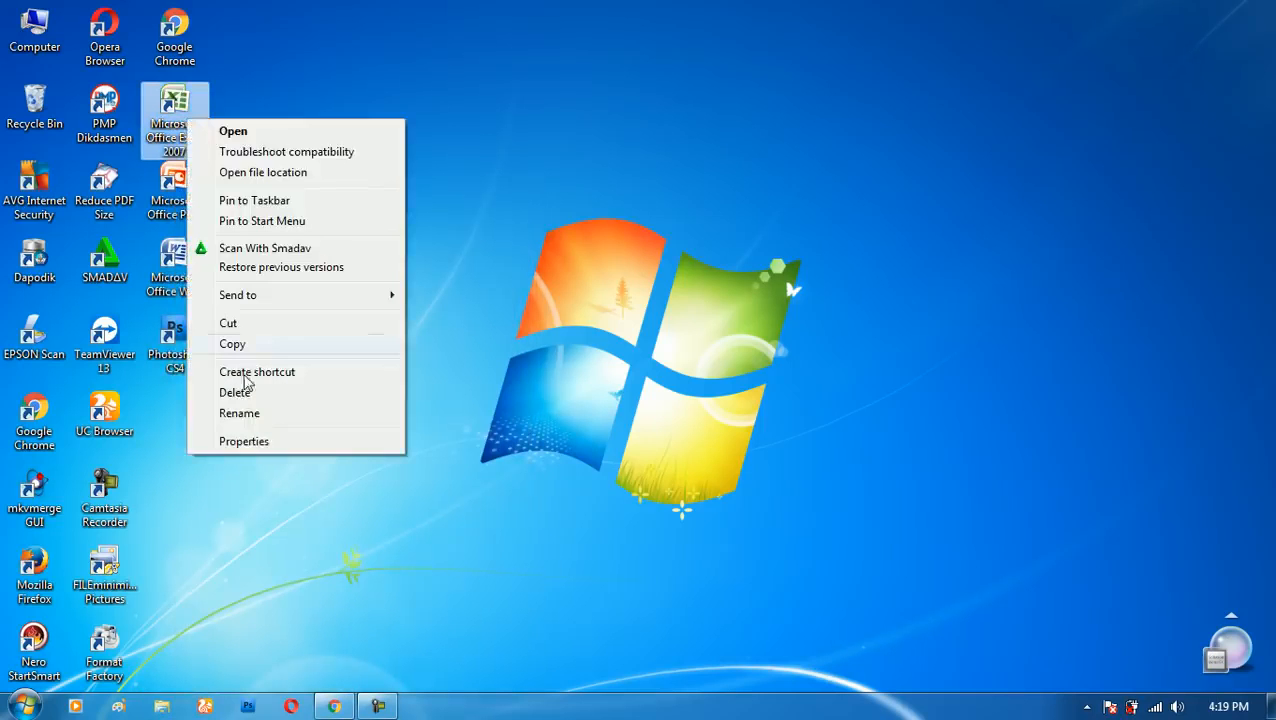
click(246, 442)
click(327, 379)
key(ctrl+alt)
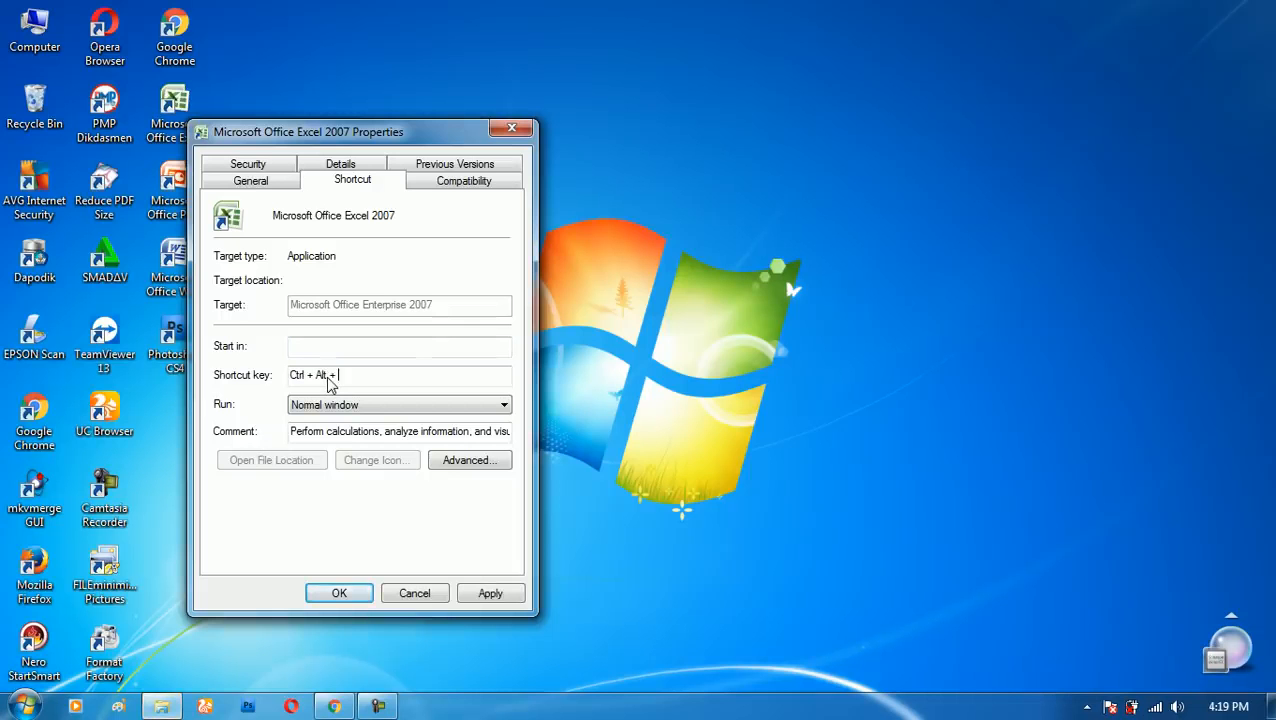
click(505, 595)
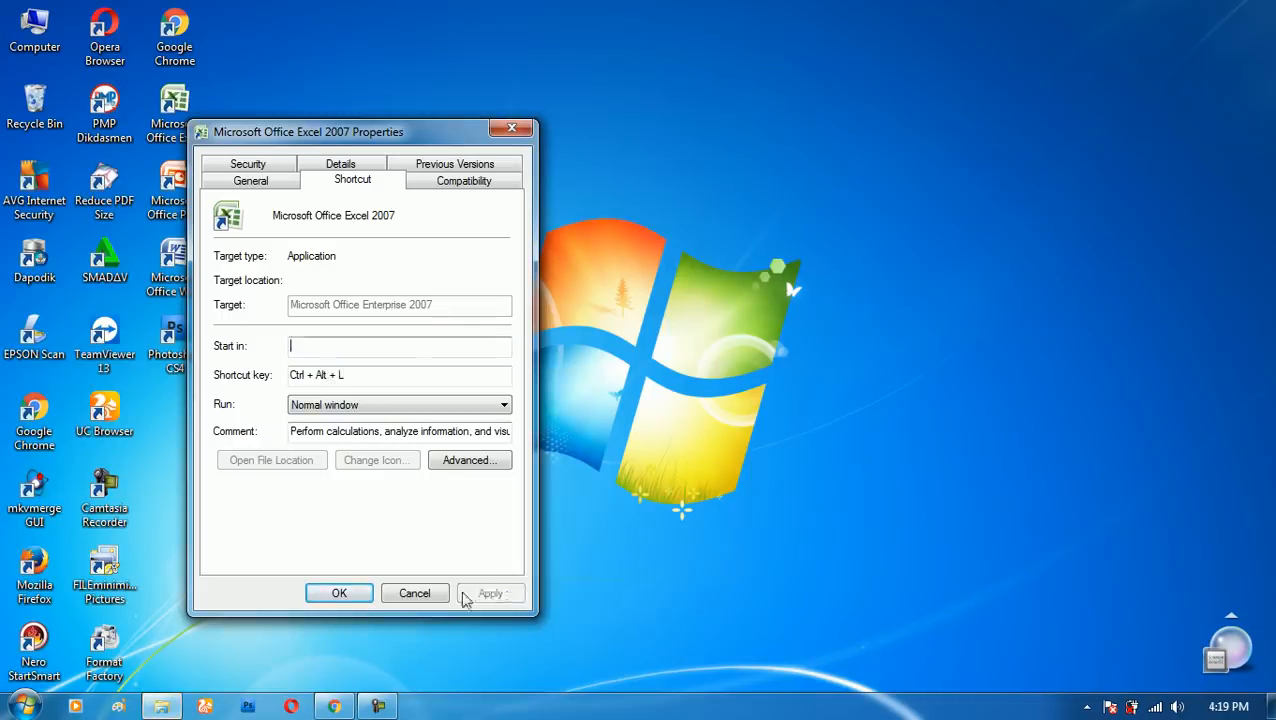
click(362, 596)
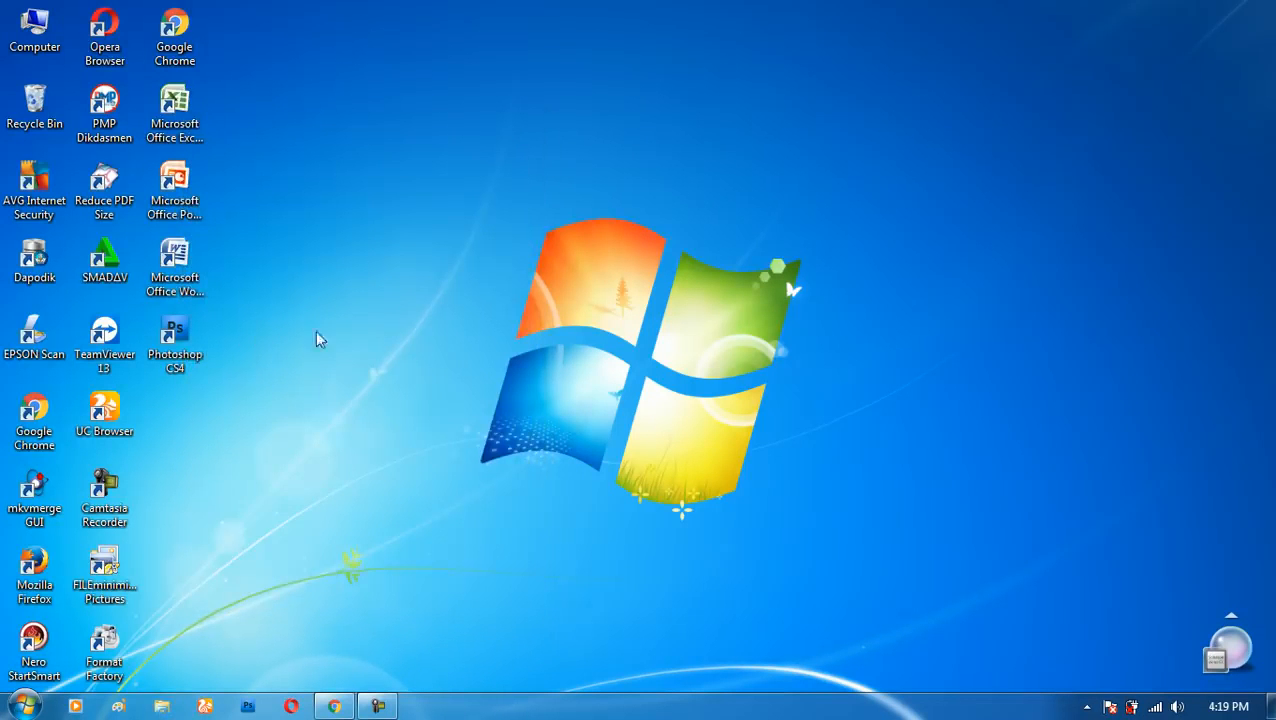
- Launch Word with its assigned shortcut key and enter a line of random filler text beginning "Ksfjsk dfjkdsfj skdfjskdf"
right_click(286, 209)
click(320, 253)
key(ctrl+alt+w)
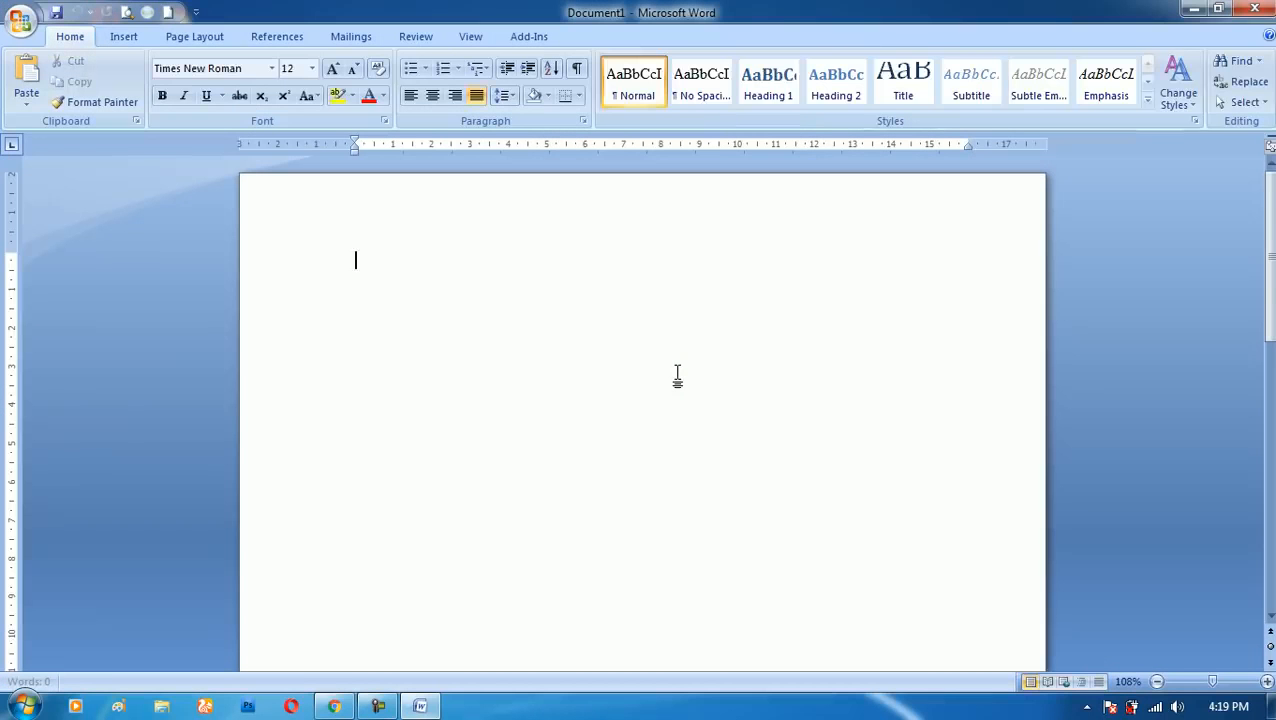
text(Ksfjsk dfjkdsfj skdfjskdf ksdjf ksdjf kdsjfsdk fs)
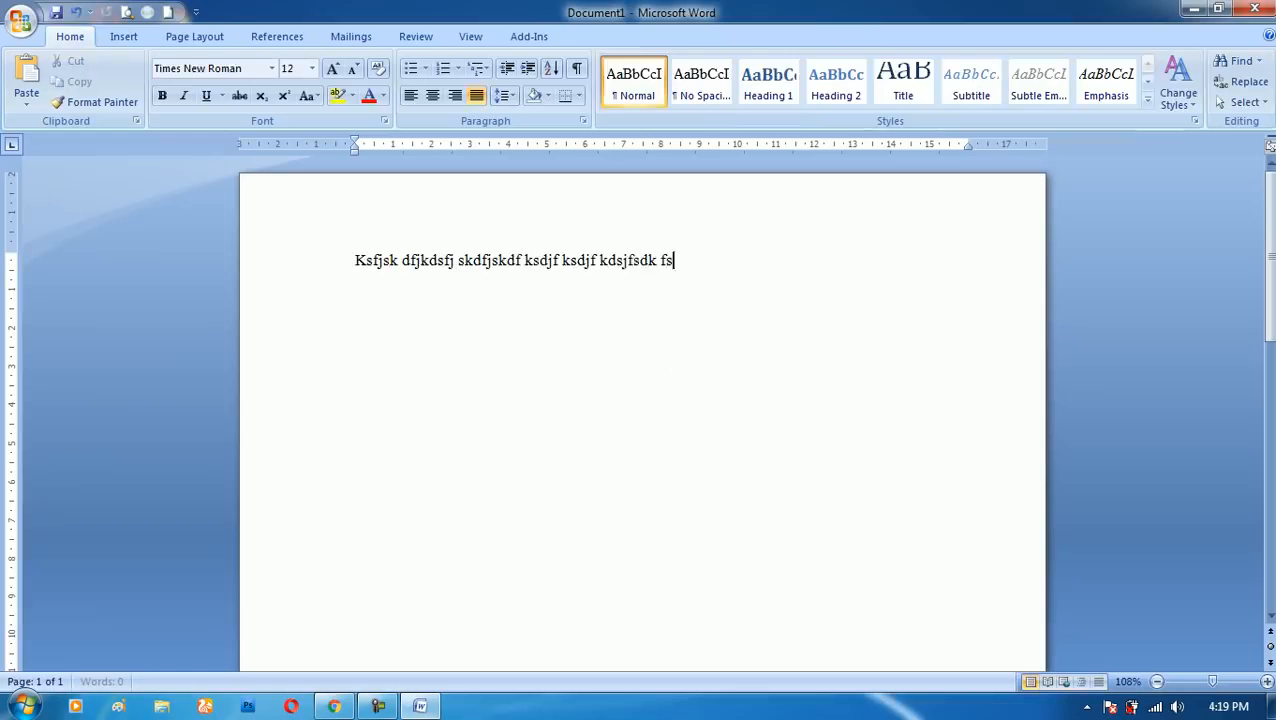
text(kd fskdf sdkf jkdjsf sjdfksdjfdksfj)
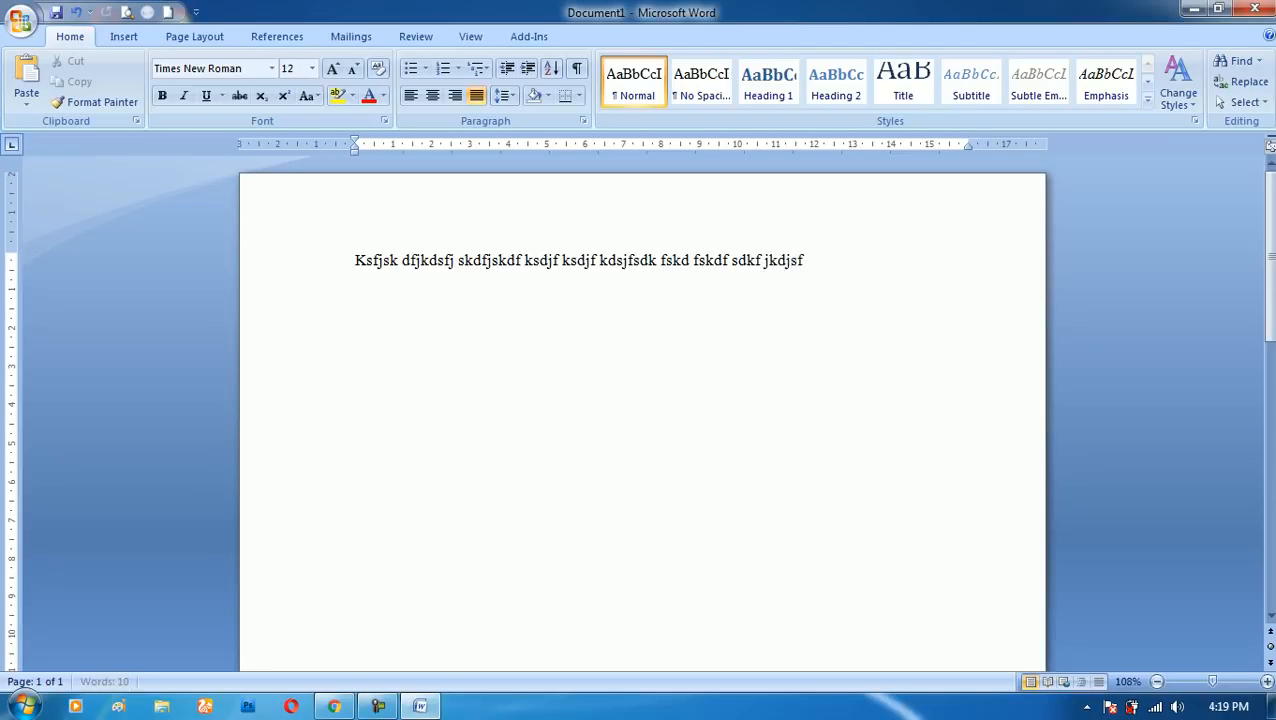
text(sdfjsdf)
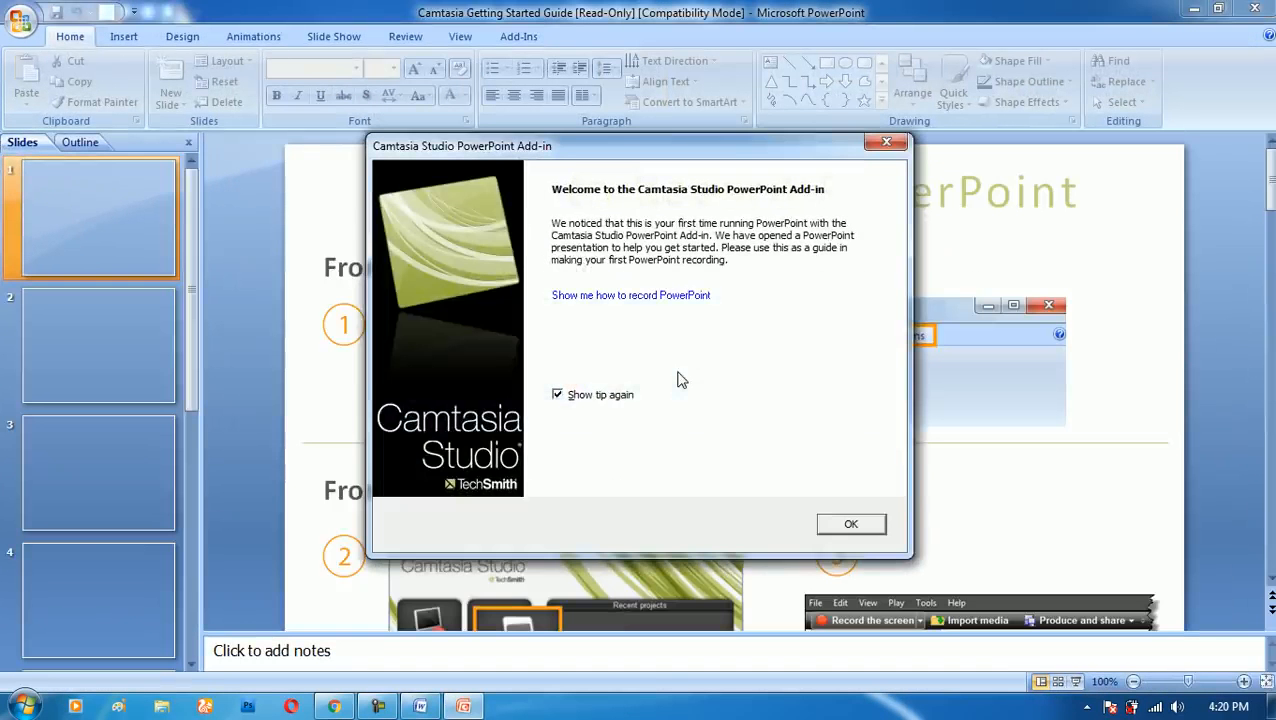
- Dismiss the Camtasia Studio add-in welcome dialog and bring the PowerPoint window to the front
key(Return)
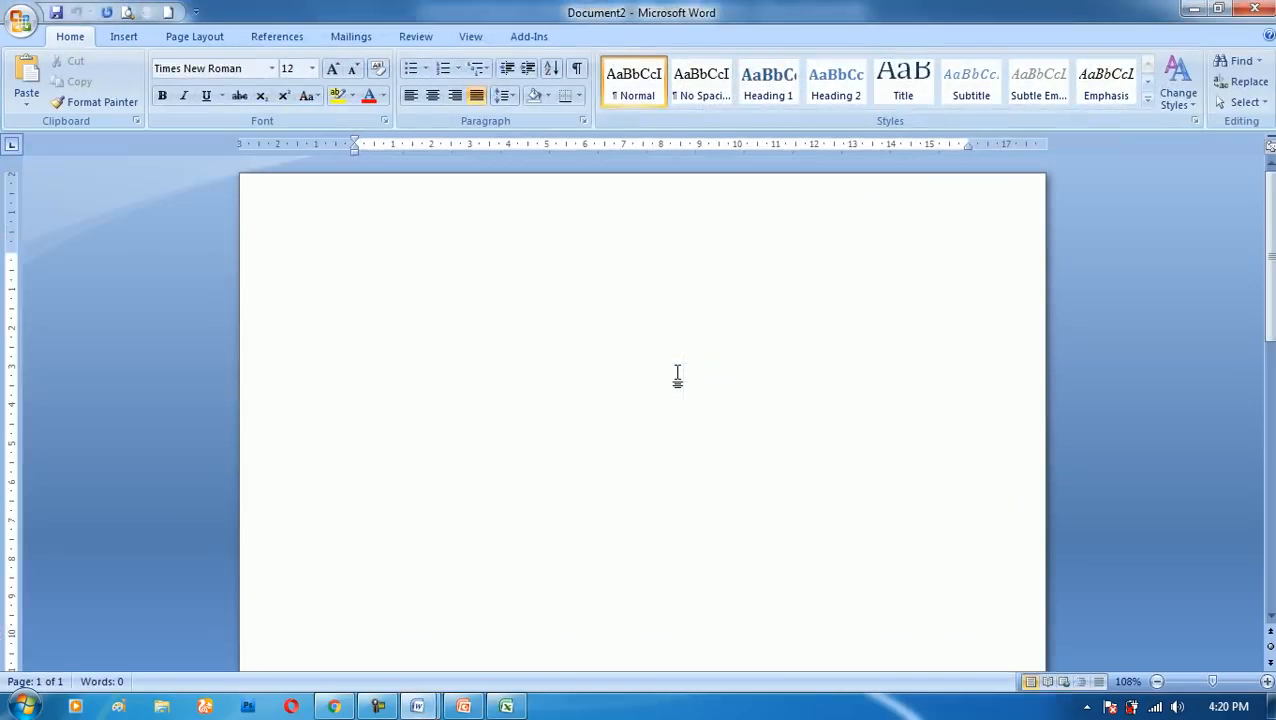
click(463, 706)
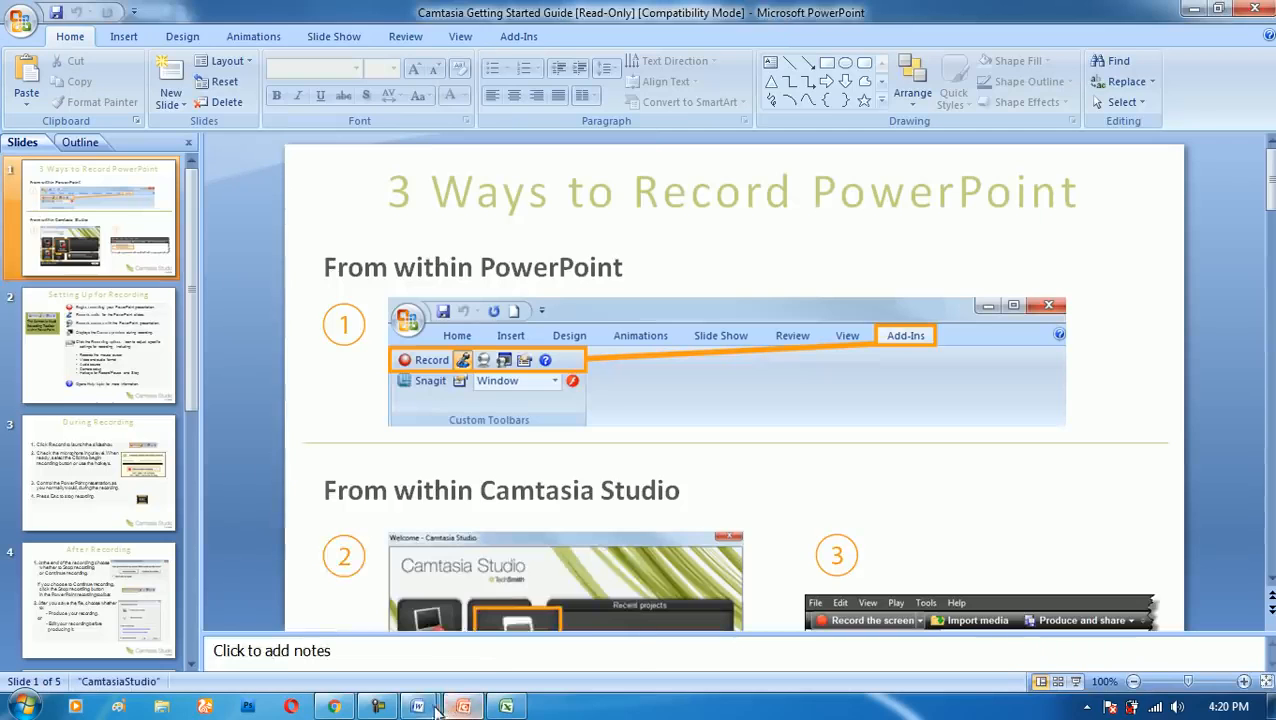
mouse_move(427, 710)
- Close the Excel, PowerPoint and Word windows, discarding the changes to the Word document
right_click(506, 706)
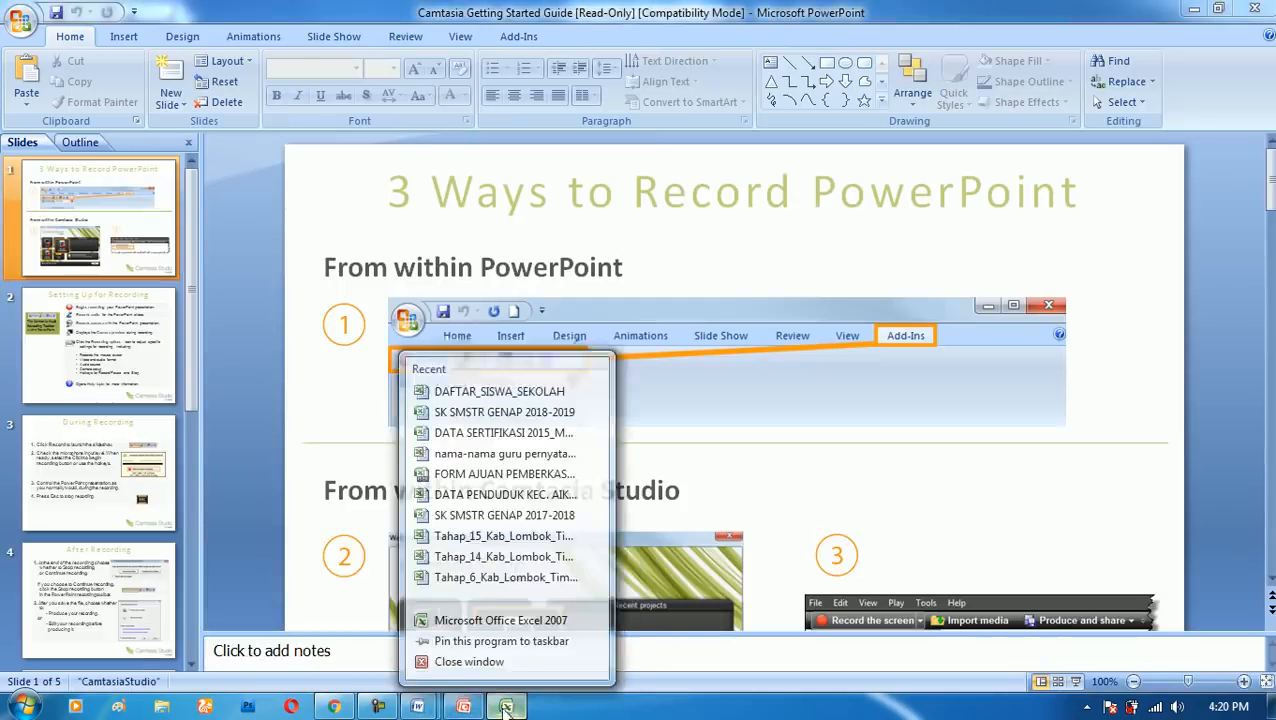
click(499, 664)
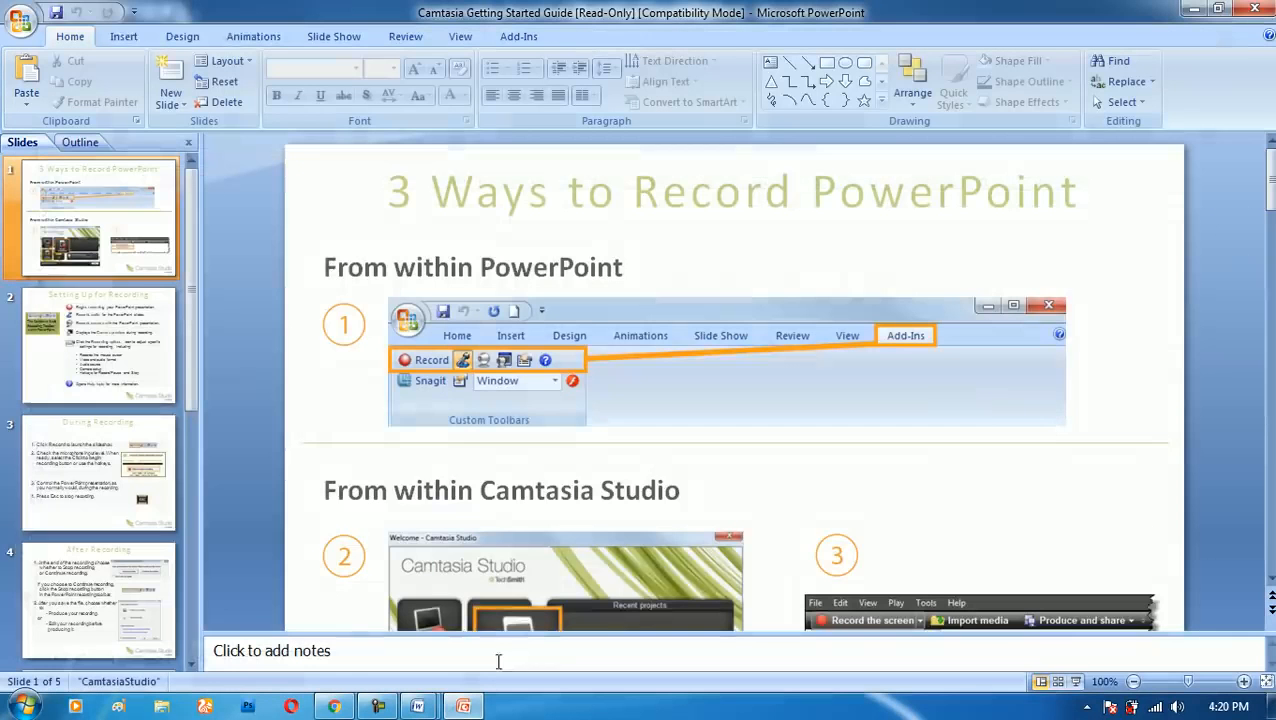
click(1254, 9)
click(1254, 9)
click(1254, 9)
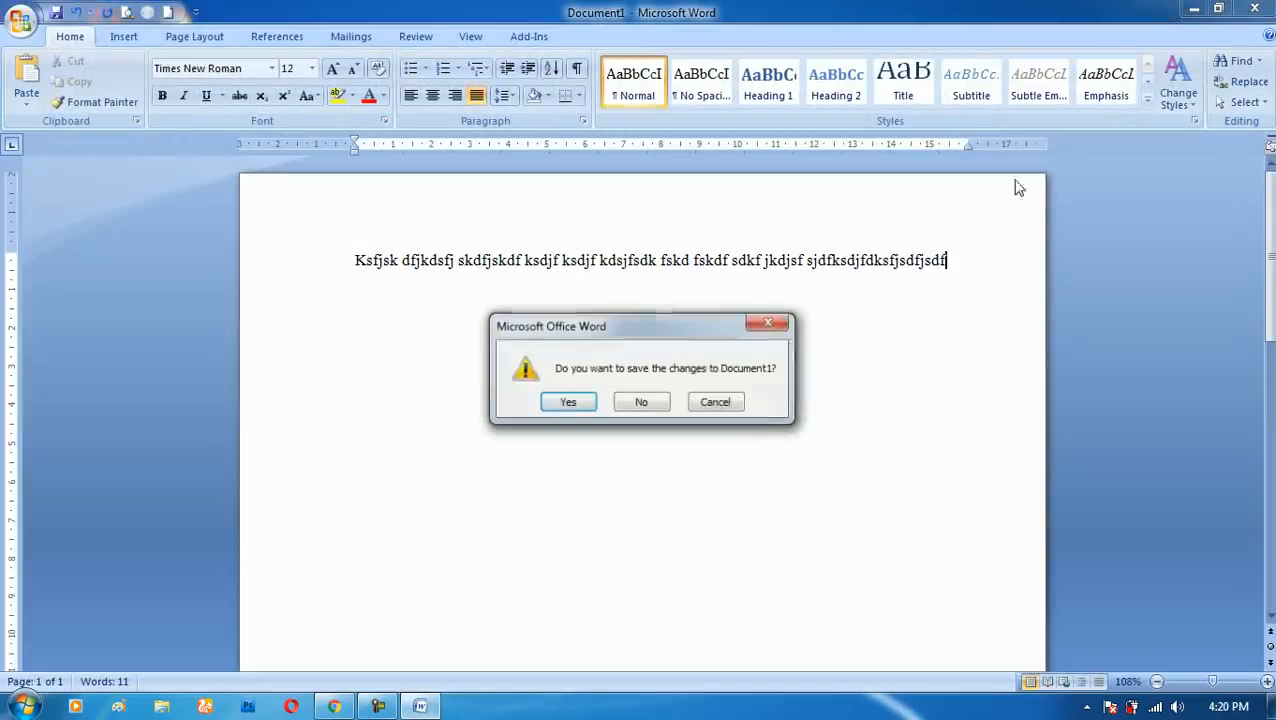
click(645, 405)
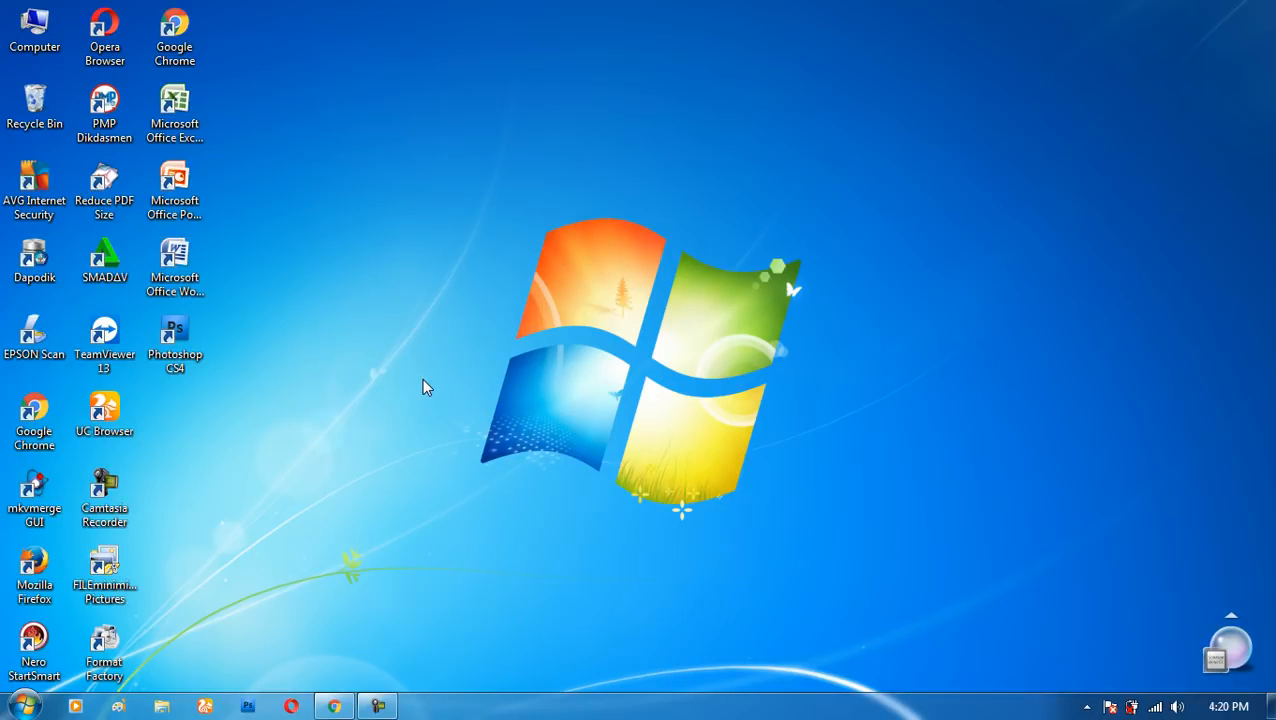
- Launch Word with its assigned shortcut key and enter two lines of random filler text beginning "Asdkfj sdkfjsd adksfj sdkfj"
key(ctrl+alt+w)
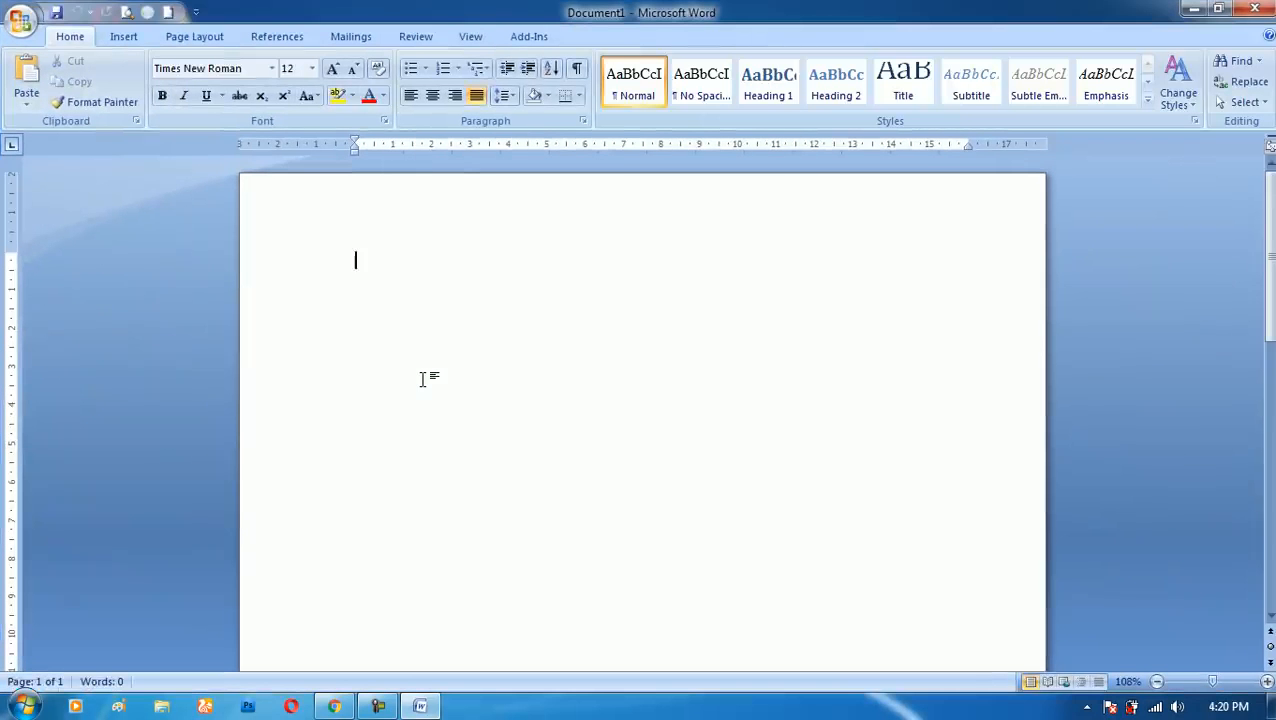
click(471, 38)
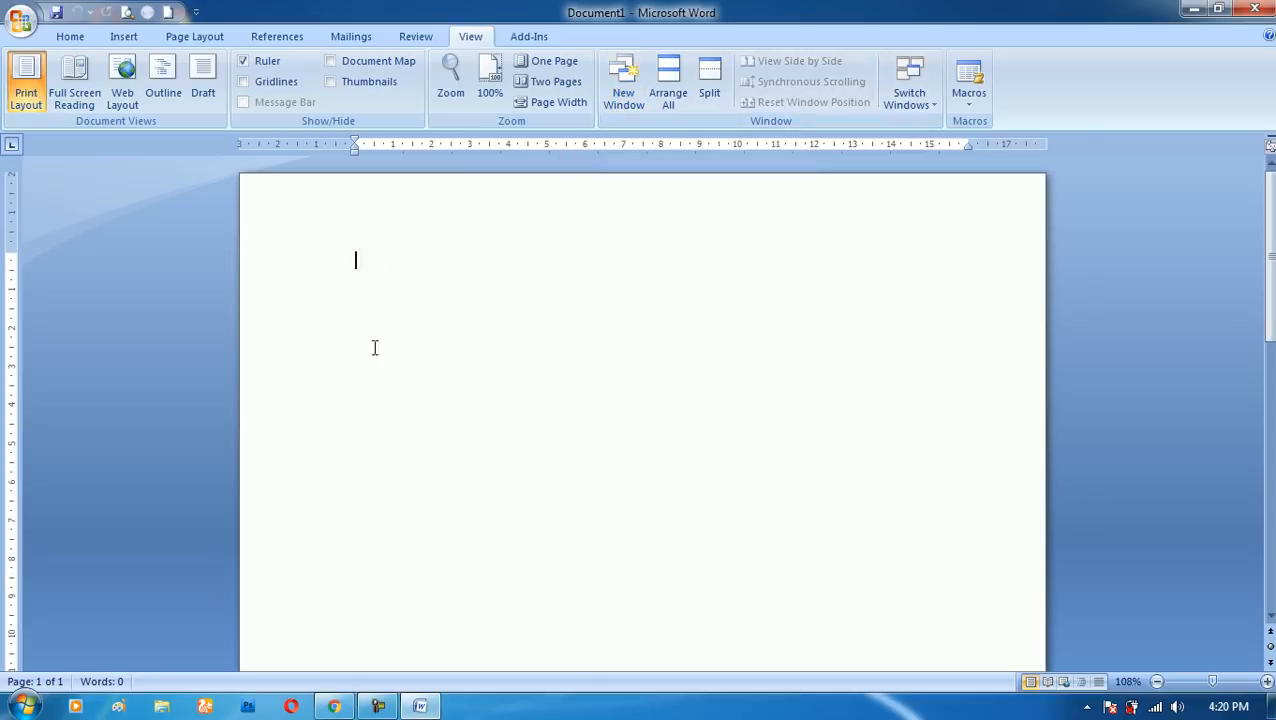
scroll(634, 402, down, 1)
click(421, 706)
click(419, 705)
scroll(415, 295, up, 1)
text(Asdkfj sdkfjsd adksfj sdkfj s)
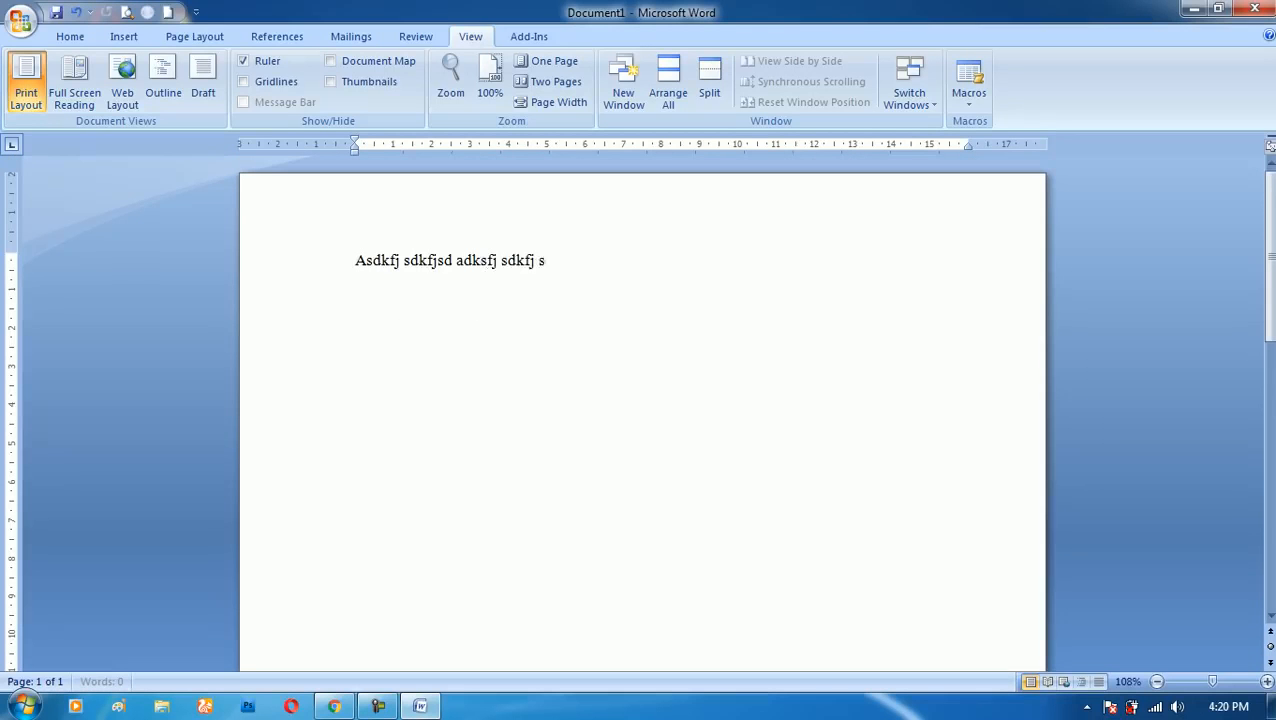
text(dkfjsdkf adjksf asdkfjadskf dsfksdjf akds fadks)
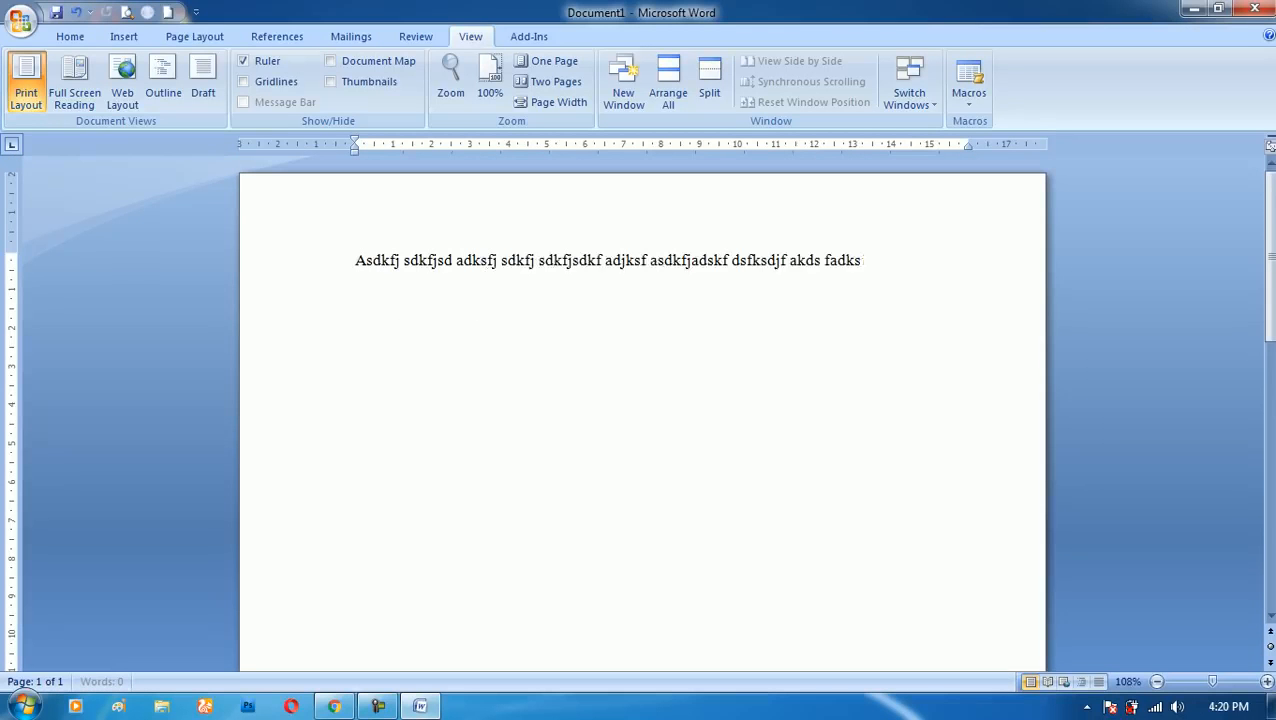
text(fjadks fjdks fadksf sdkf jsdkf sdkf jsdkf jsdkf js)
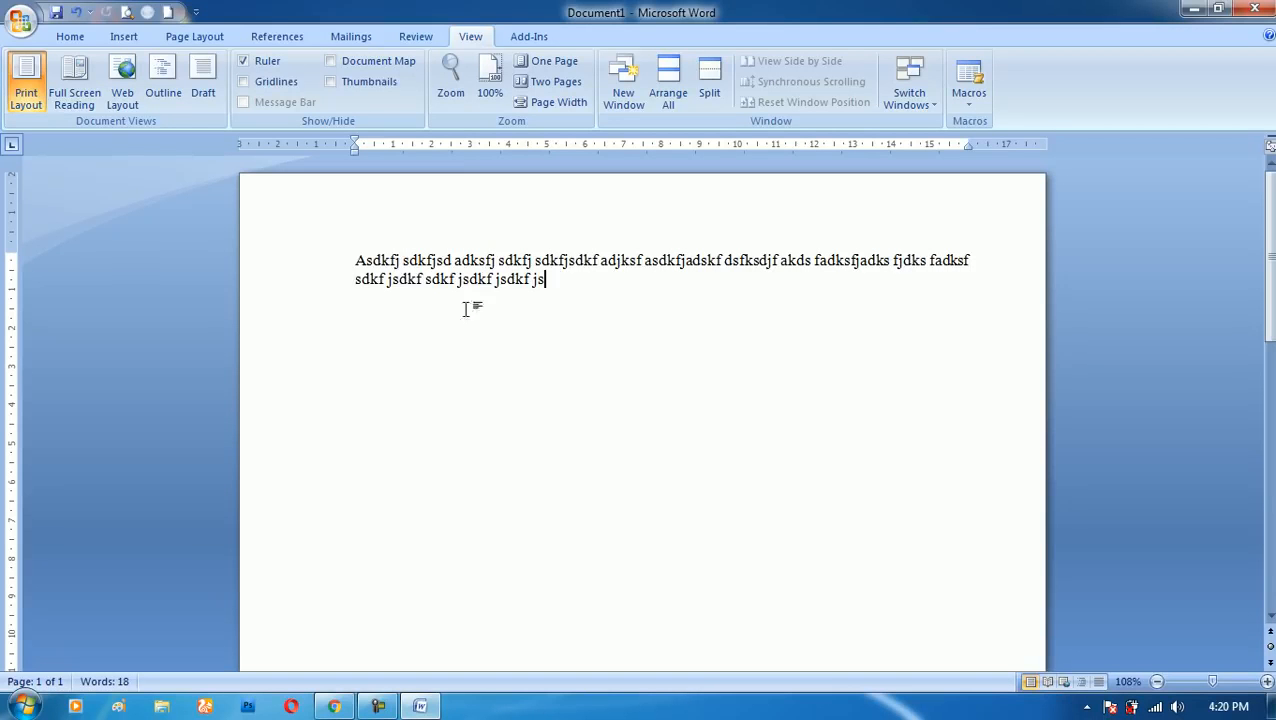
- Open a second window of the filler document and switch between the two windows, ending in the first
click(622, 98)
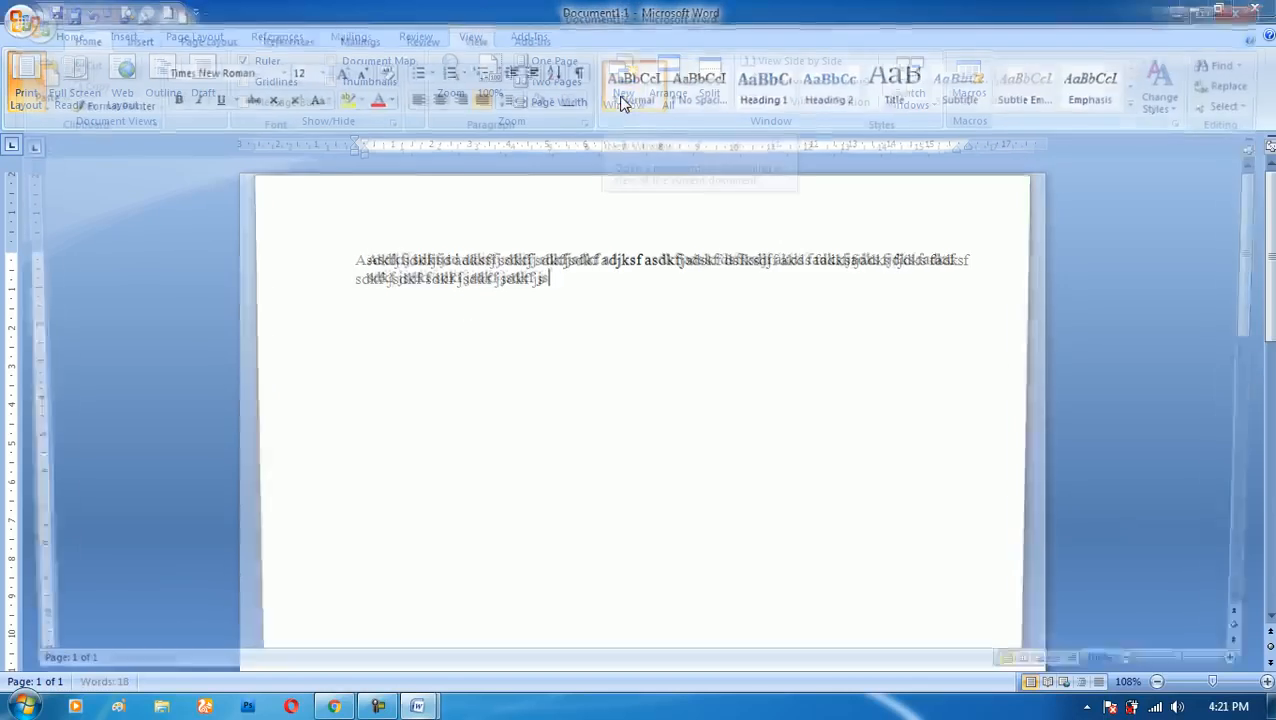
mouse_move(436, 706)
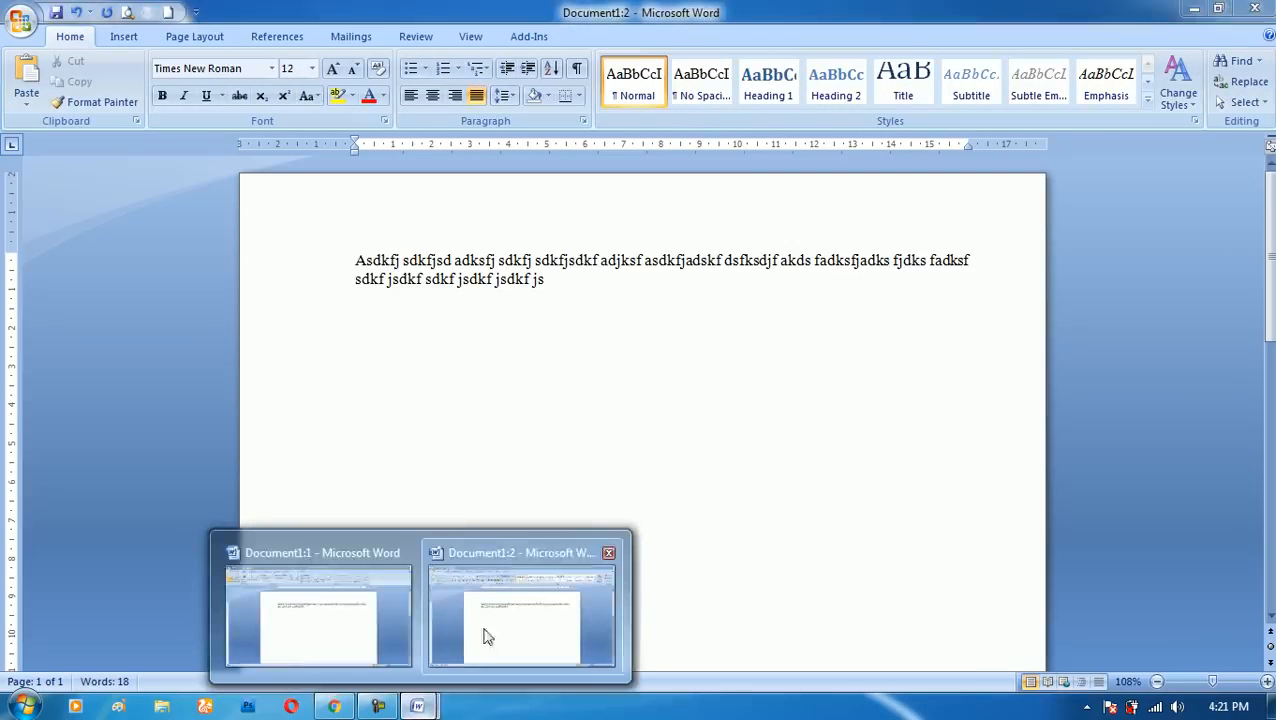
click(373, 612)
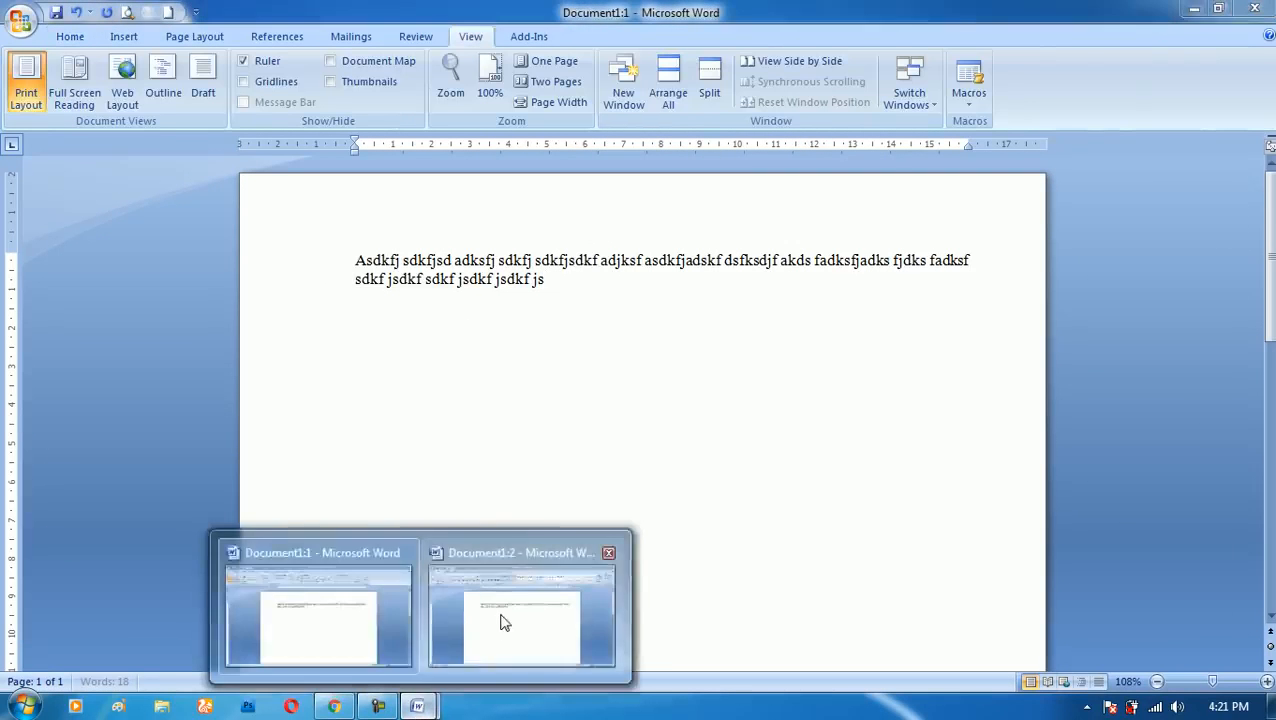
click(501, 620)
click(400, 641)
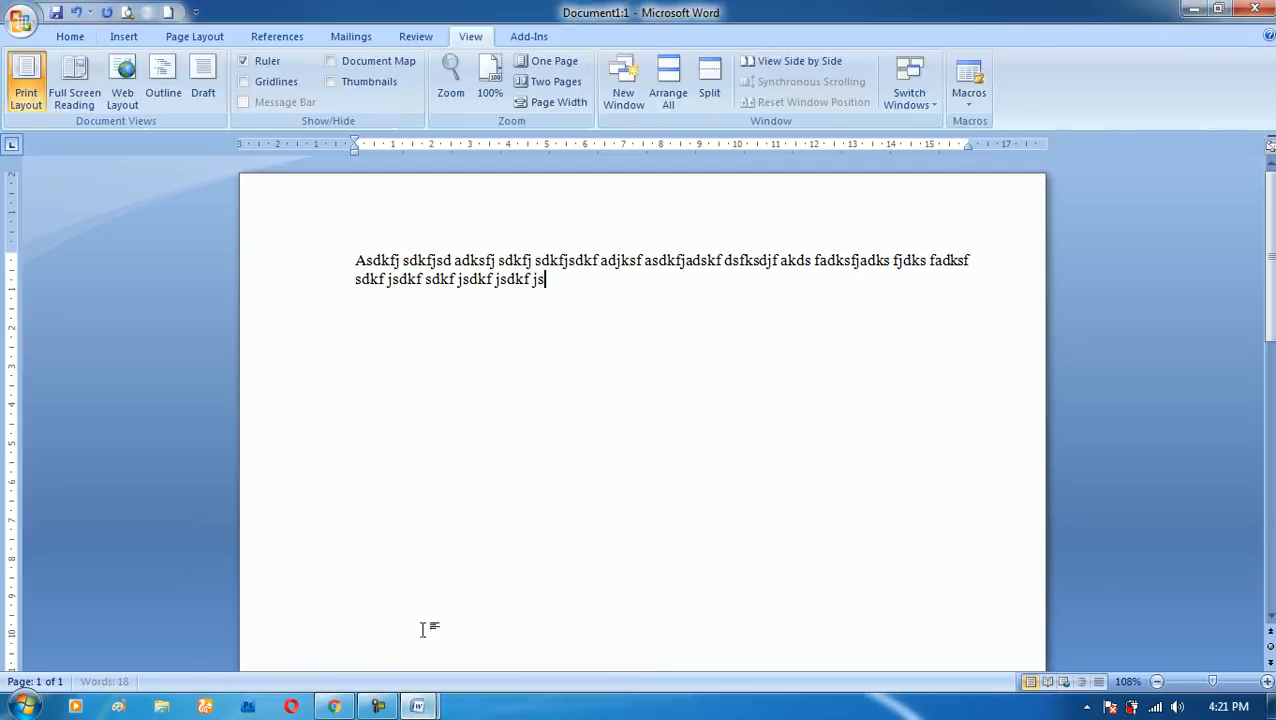
- Open a third and a fourth window of the same document and return to the first window, Document1:1
click(623, 95)
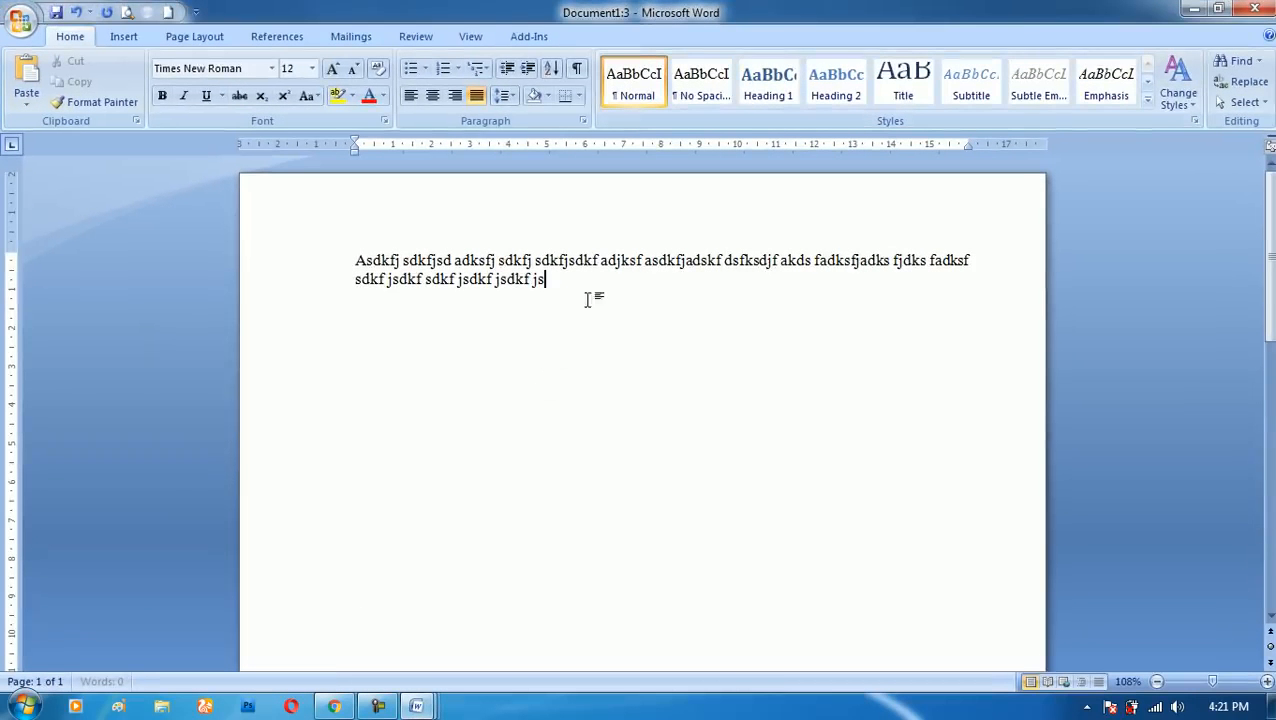
click(468, 35)
click(610, 96)
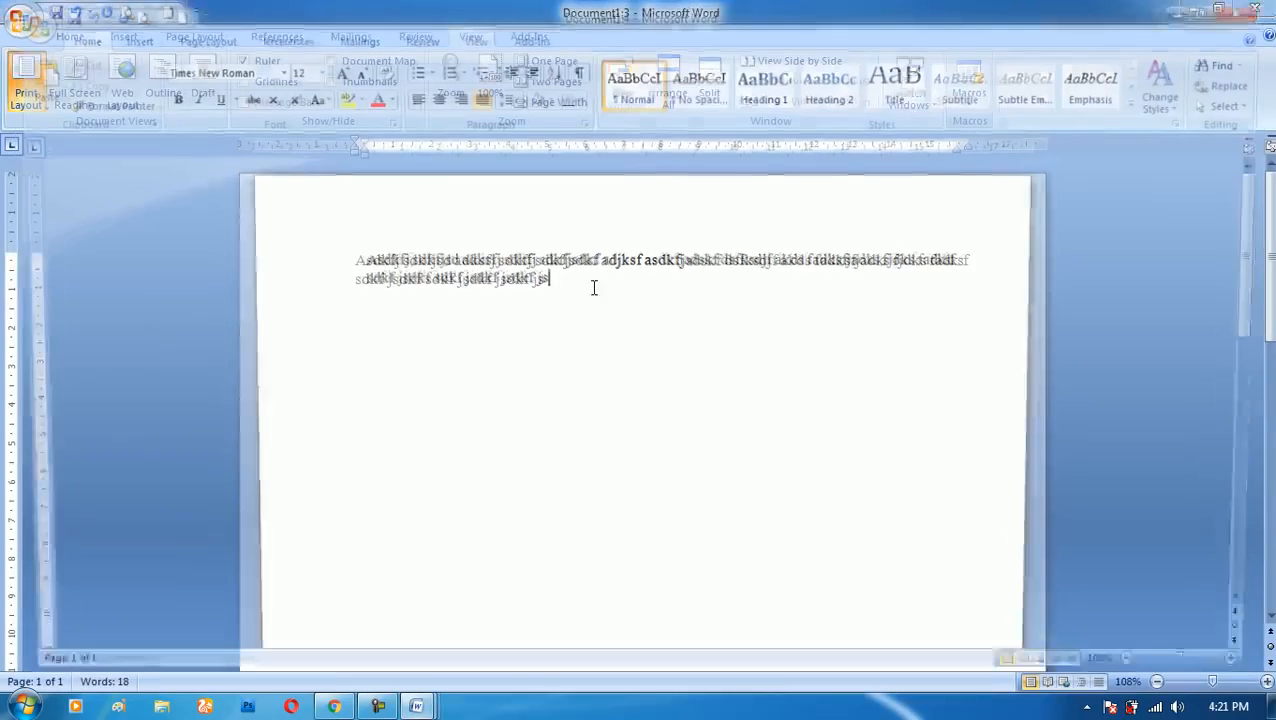
mouse_move(416, 707)
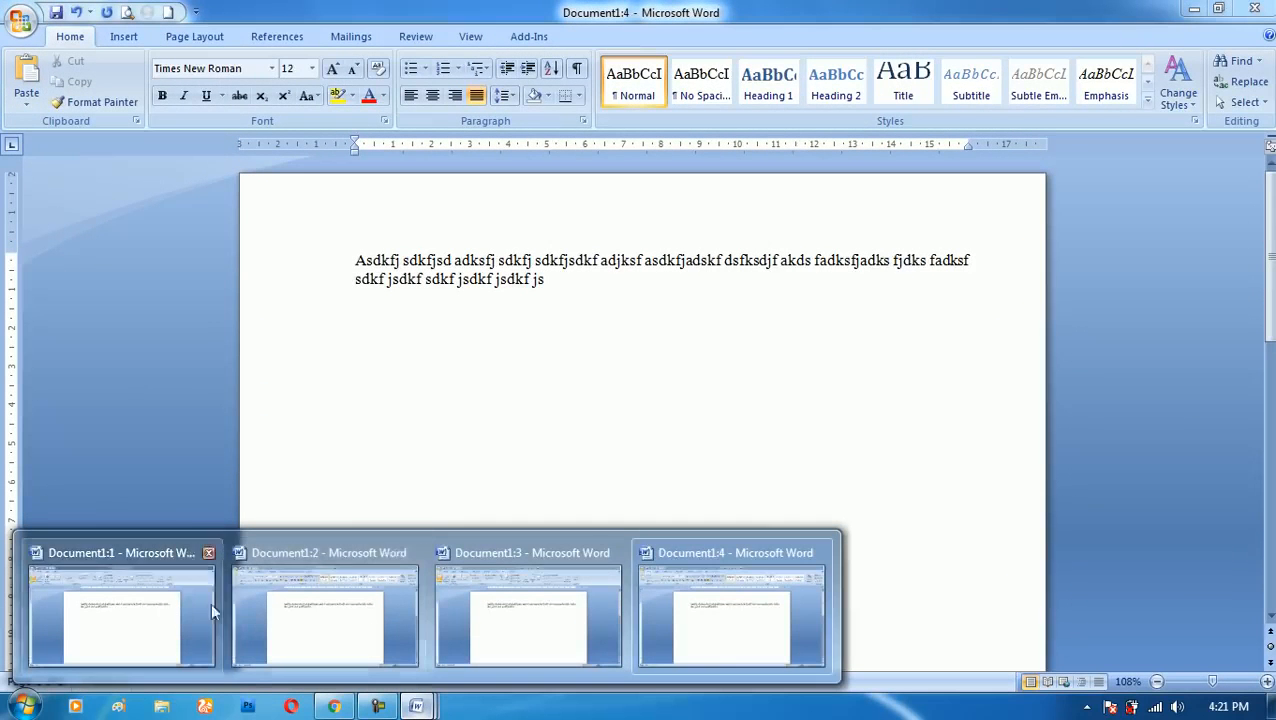
mouse_move(585, 615)
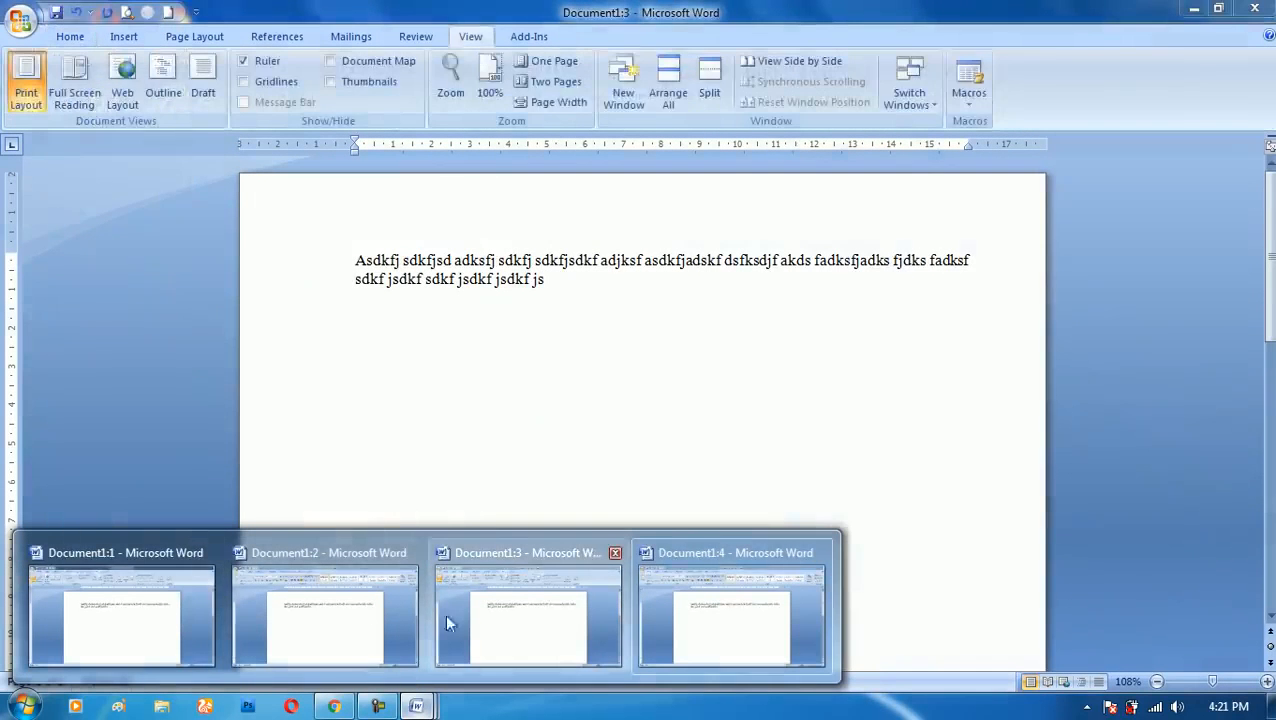
click(158, 613)
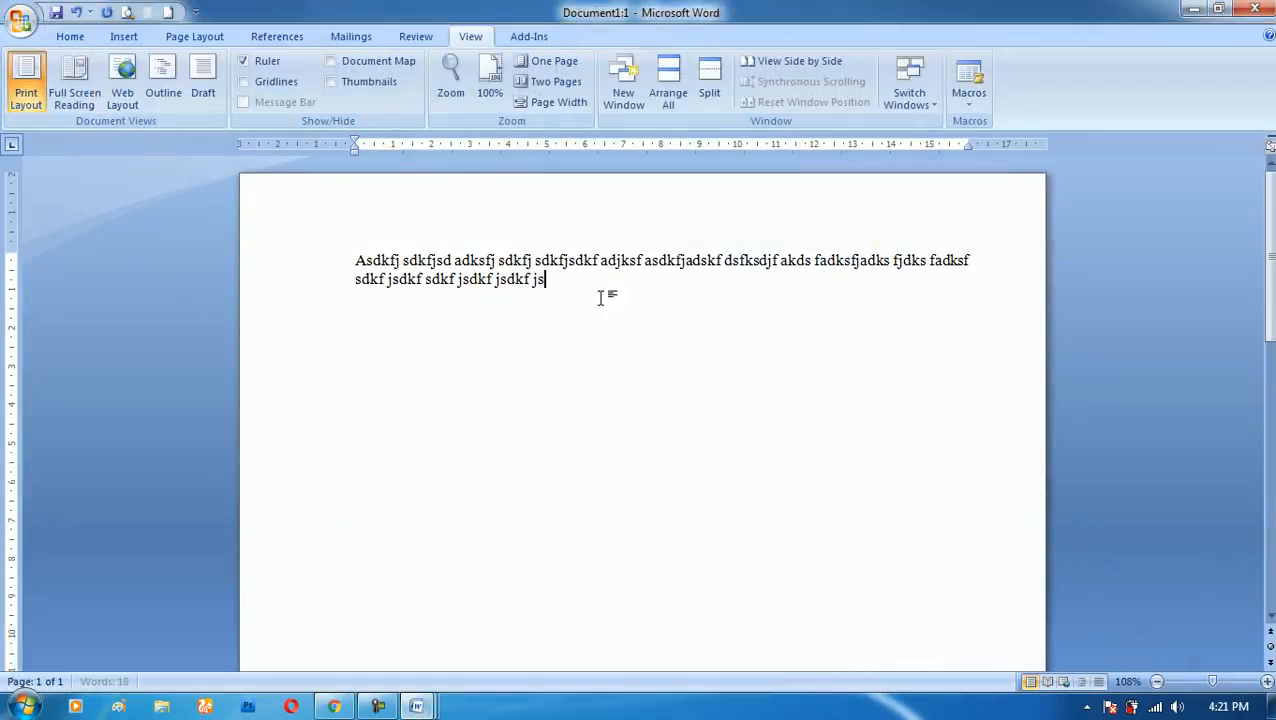
- Add eight short lines of filler text from "Asdfjdks fjsdkfs" to "adsfjas" in the first window and preview the document's other windows
text(dks fjsdkfs)
key(Return)
text(Dfkjdsf kdfjsda)
key(Return)
text(Fksdjf ksdjfsad)
key(Return)
text(Fkasd fksdfjsd)
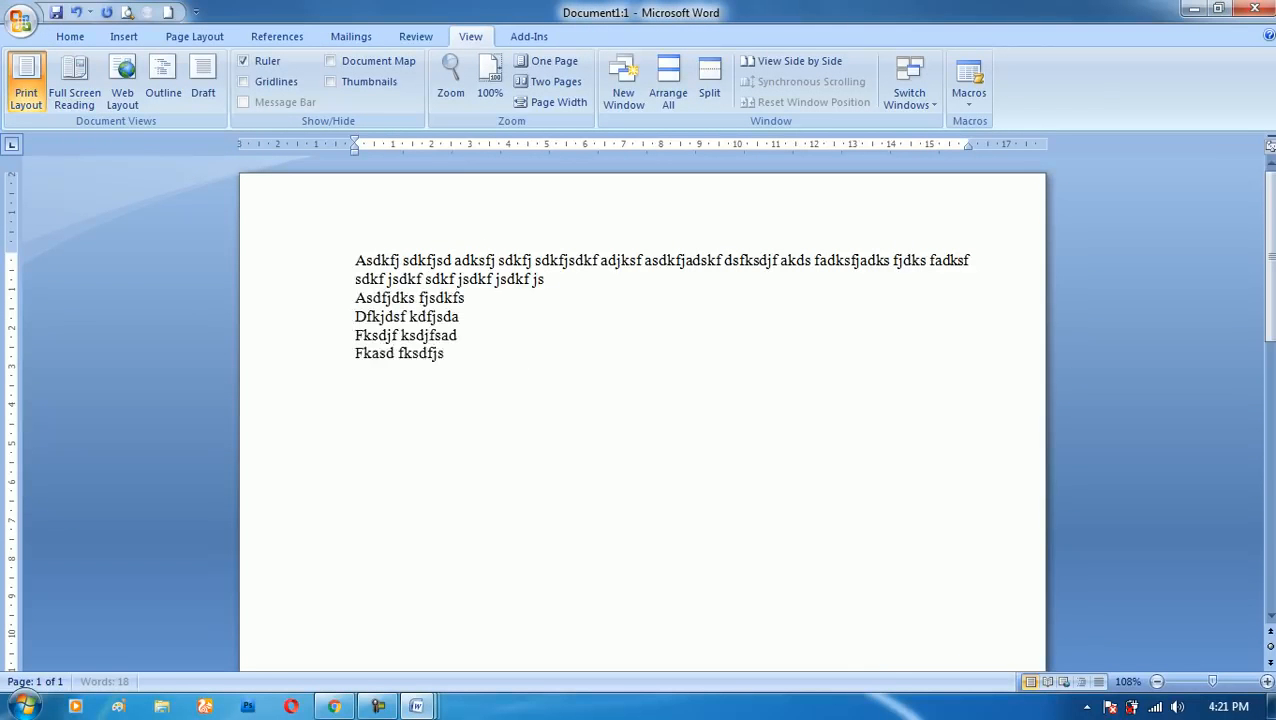
key(Return)
text(Fkadjs fkdjfsad)
key(Return)
text(Fkjas dfkjadsfsd)
key(Return)
text(Fjasd fjasdfl)
key(Return)
text(adsfjas)
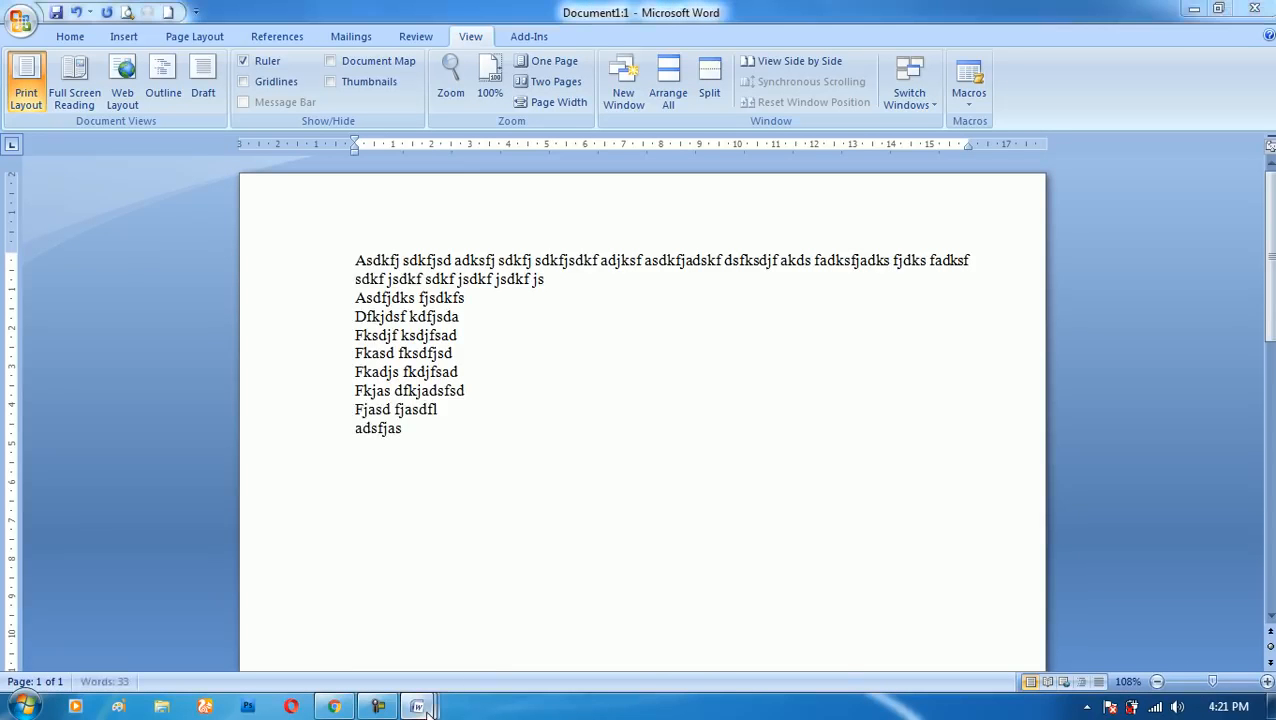
mouse_move(416, 706)
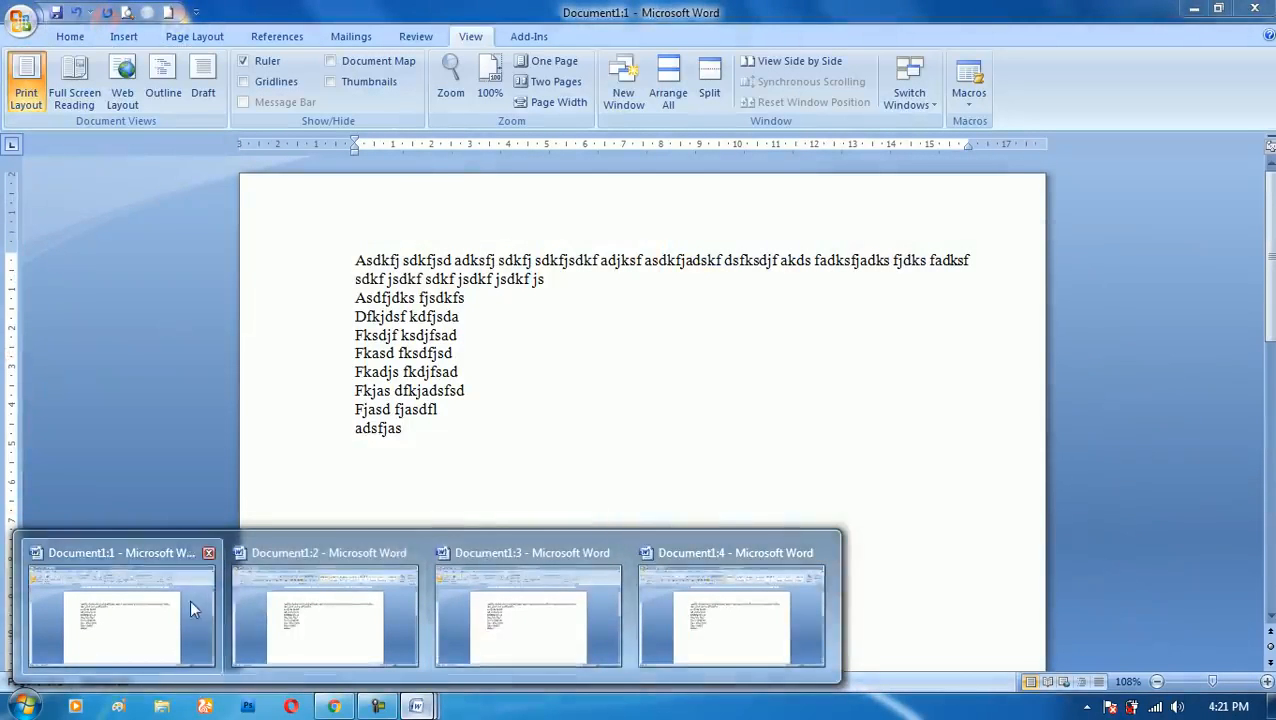
click(190, 601)
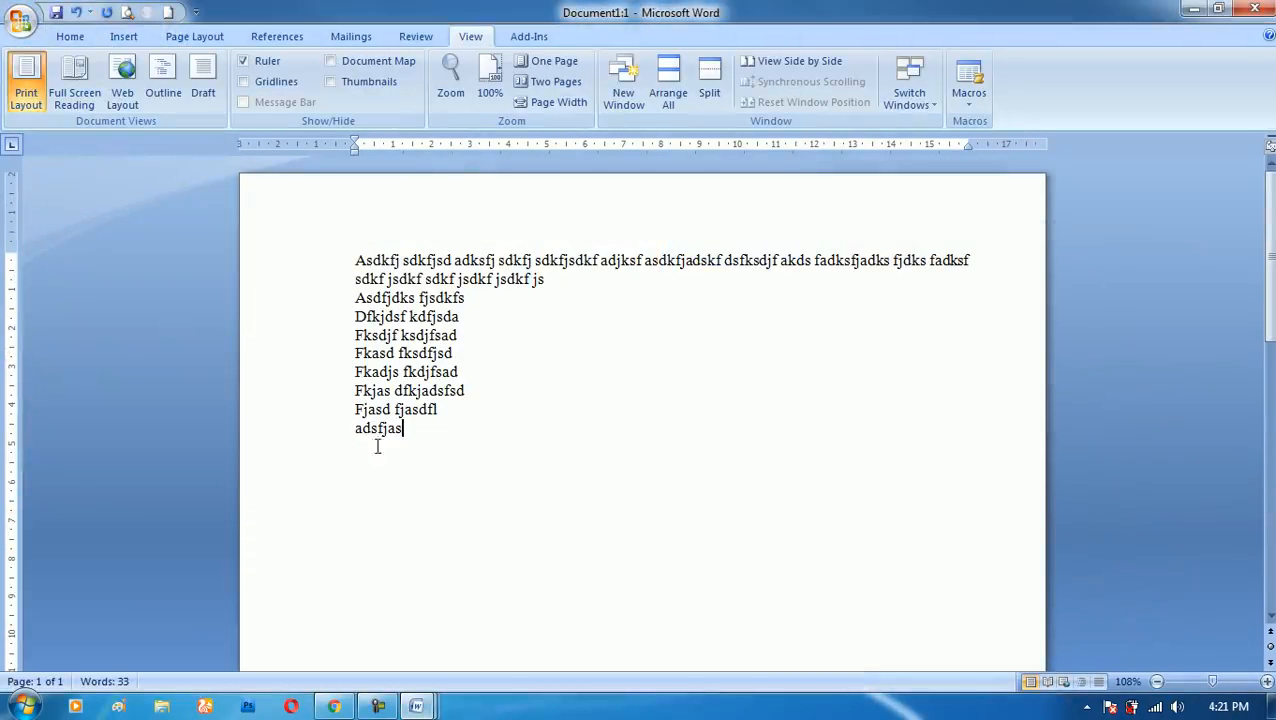
- Insert a table of eight columns and seven rows below the filler text in the first window
key(Return)
click(124, 36)
click(156, 105)
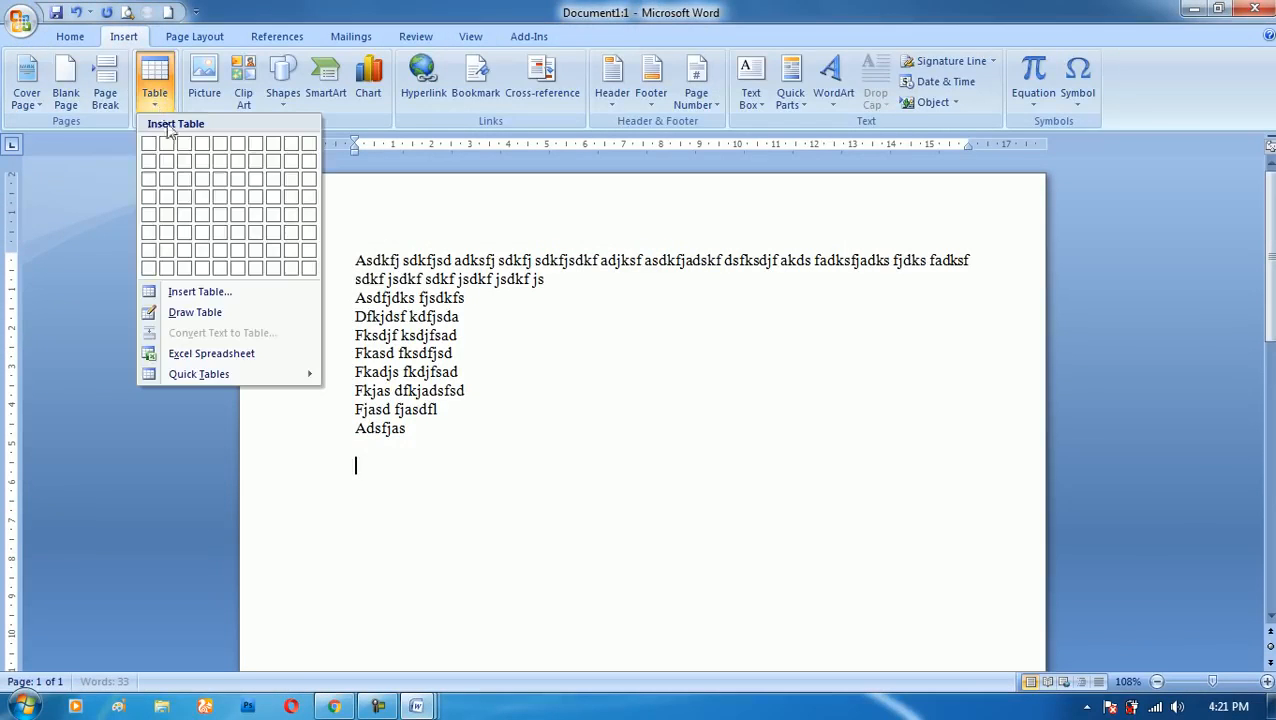
click(273, 251)
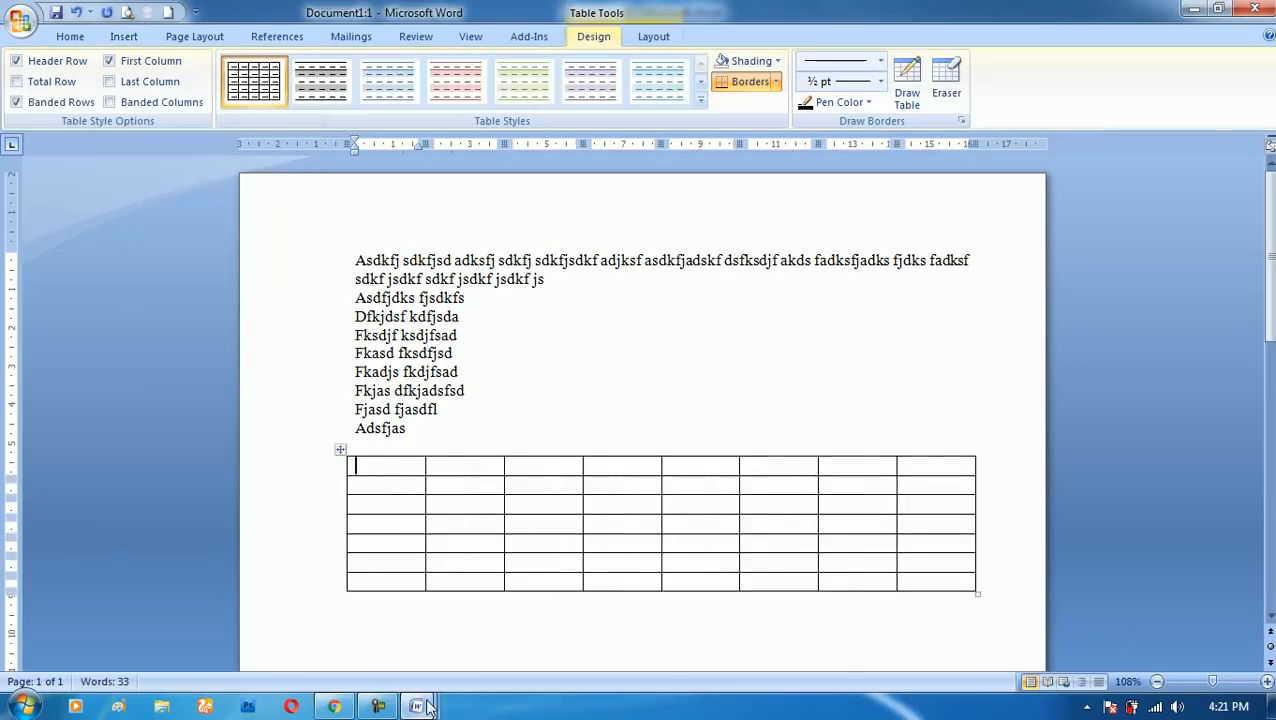
- Compare the table across the previews of all four document windows and return to the first window
mouse_move(427, 707)
mouse_move(522, 621)
mouse_move(717, 597)
mouse_move(356, 603)
mouse_move(147, 598)
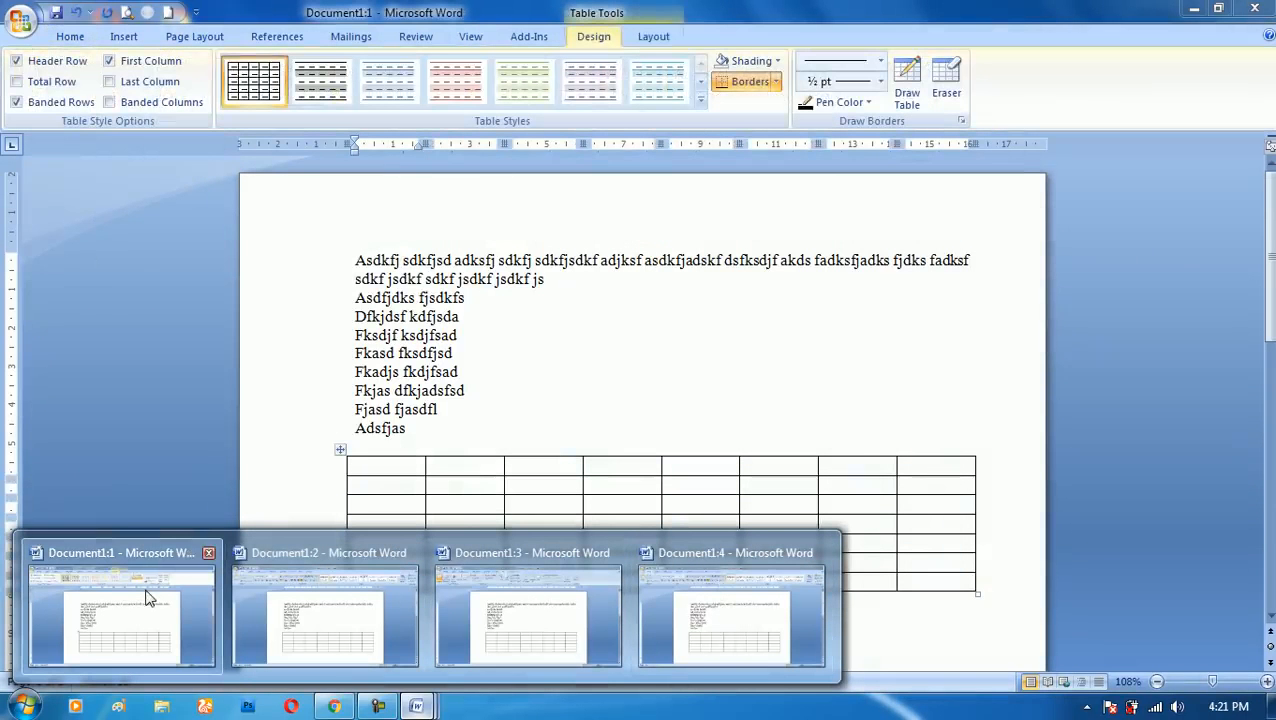
click(147, 598)
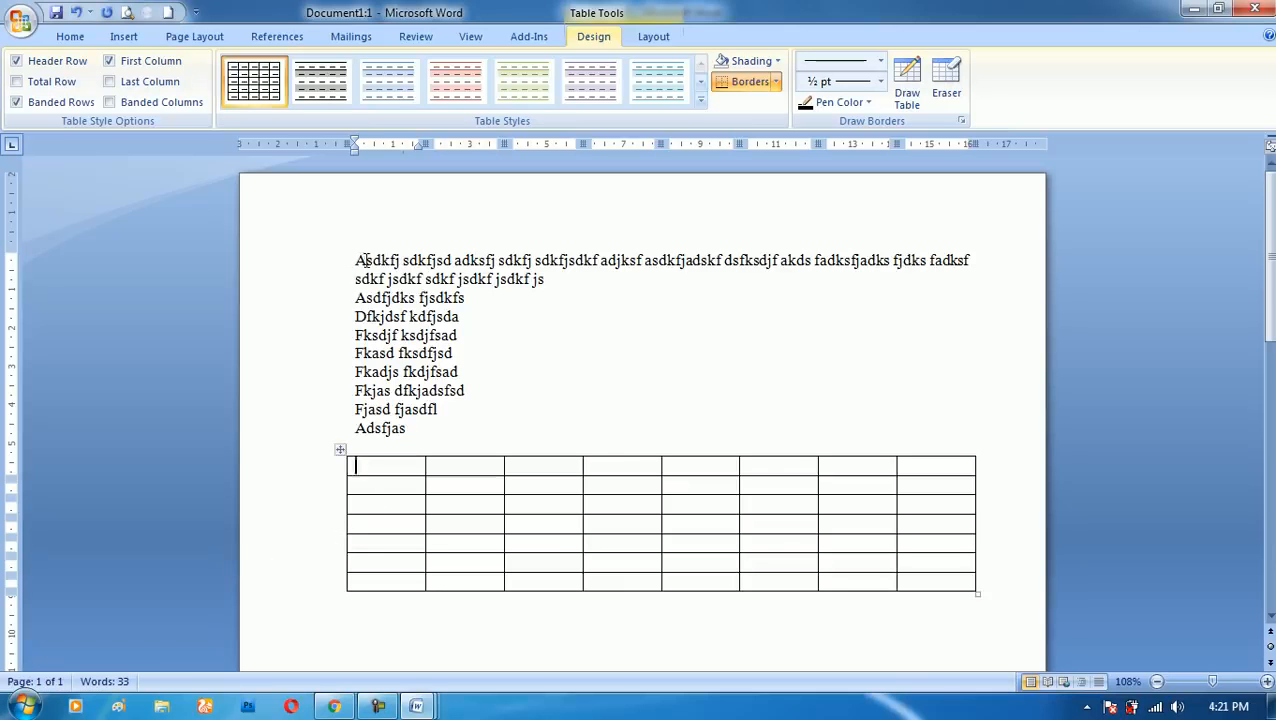
- Delete all the filler text and the table, and close every window of the document without saving
drag(336, 265, 752, 598)
key(Delete)
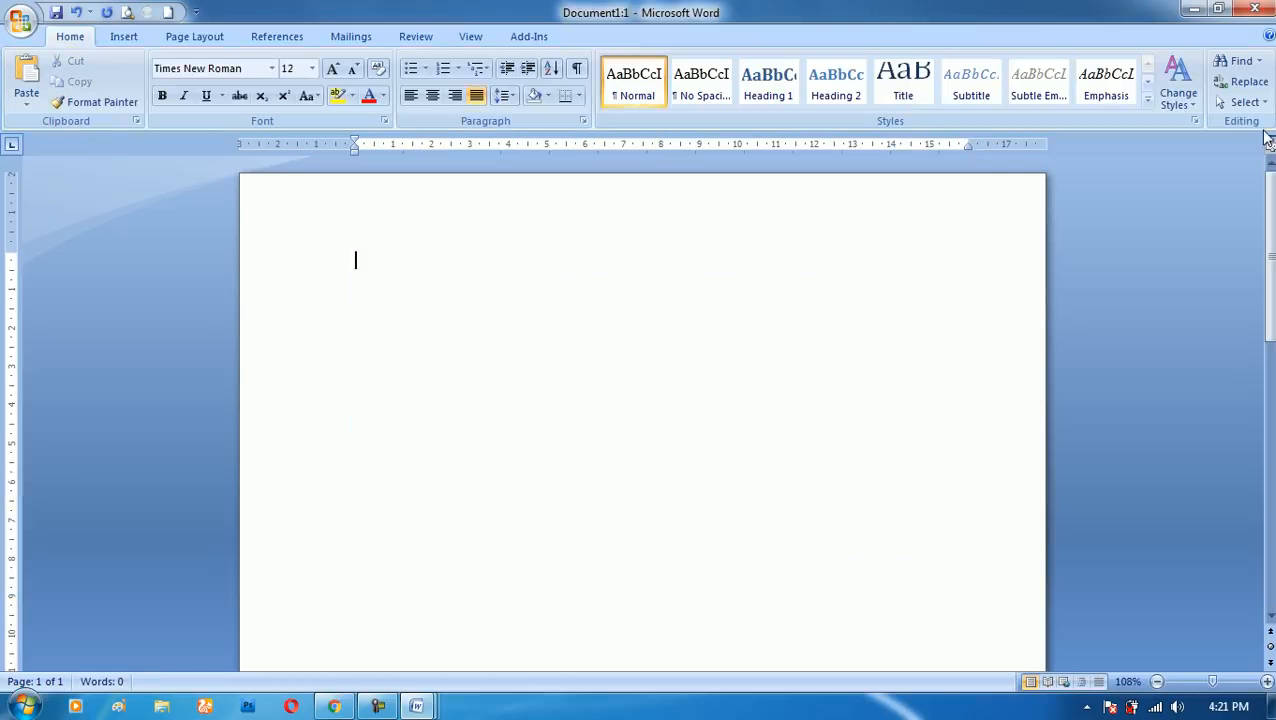
click(1262, 8)
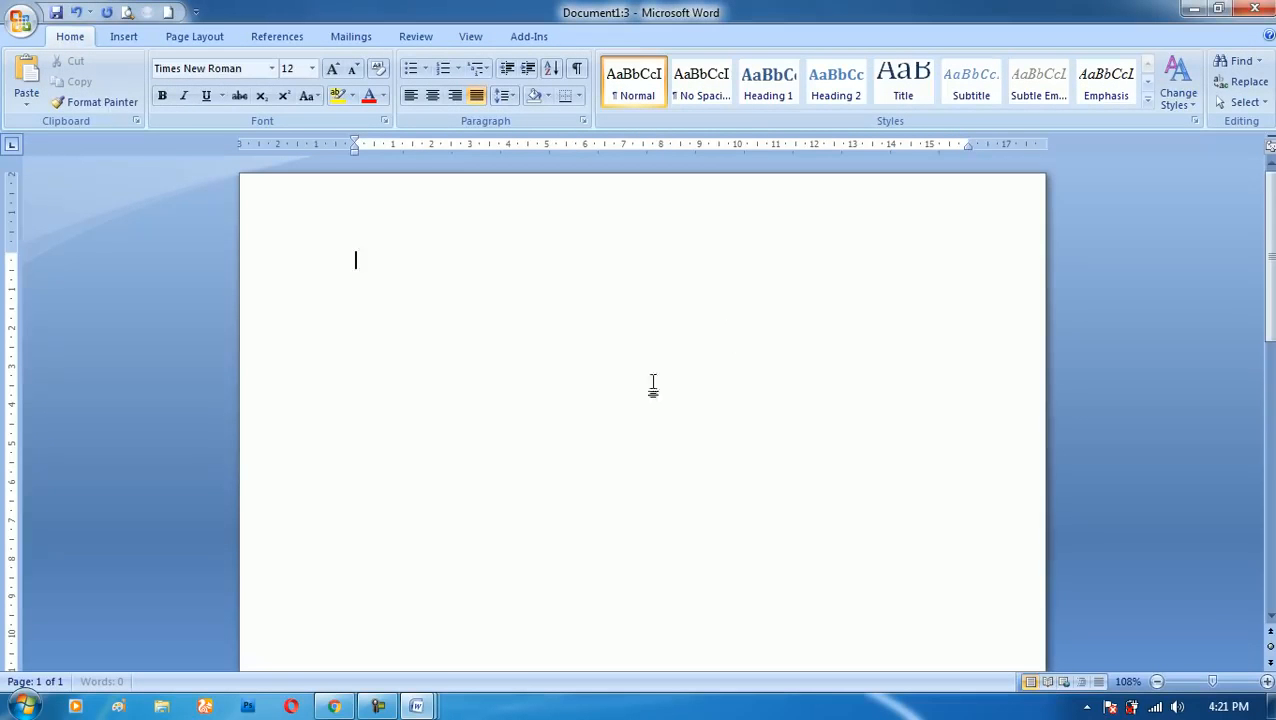
click(1240, 10)
click(1238, 12)
click(1254, 9)
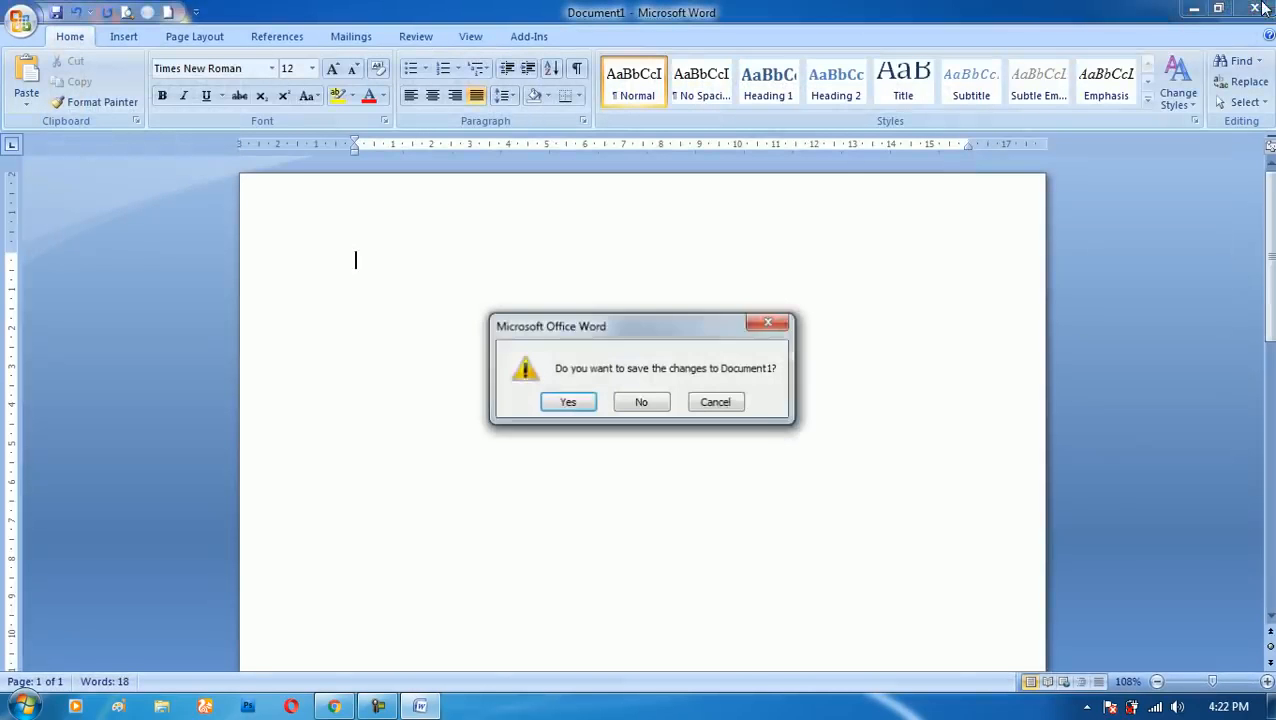
click(648, 402)
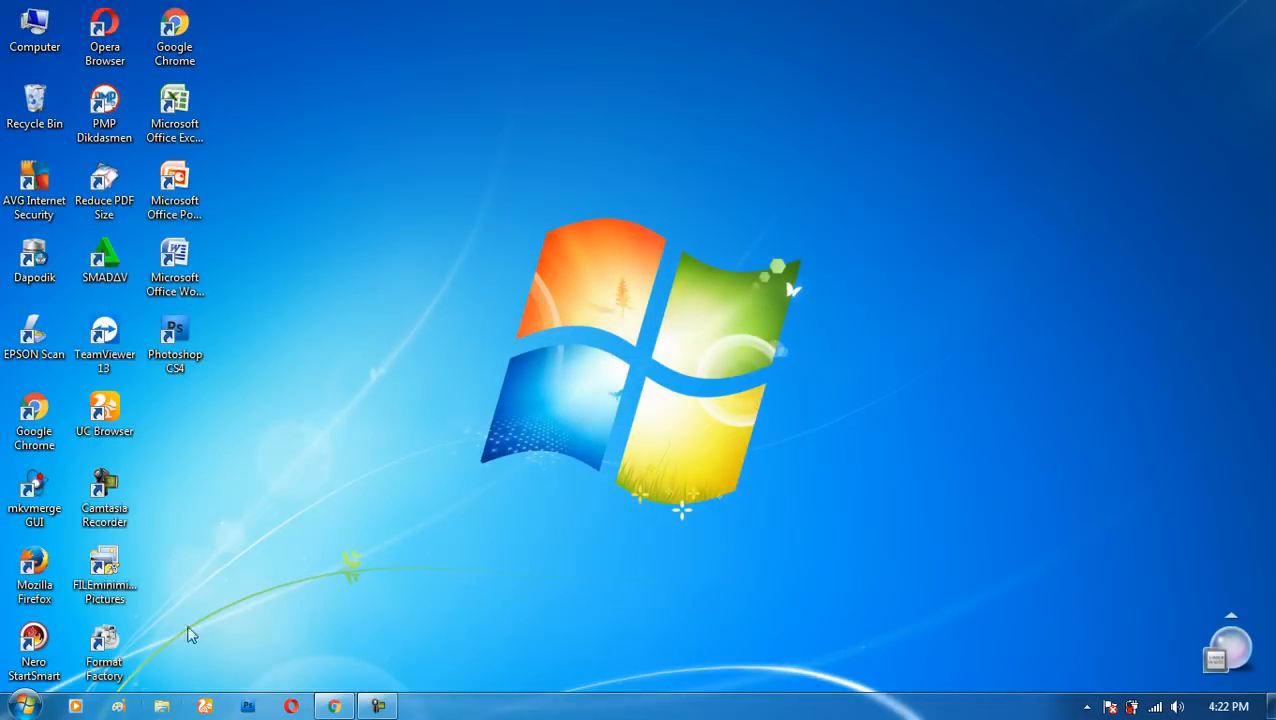
- Open the DAFTAR ISI document from the Documents library and look over its first page
click(161, 706)
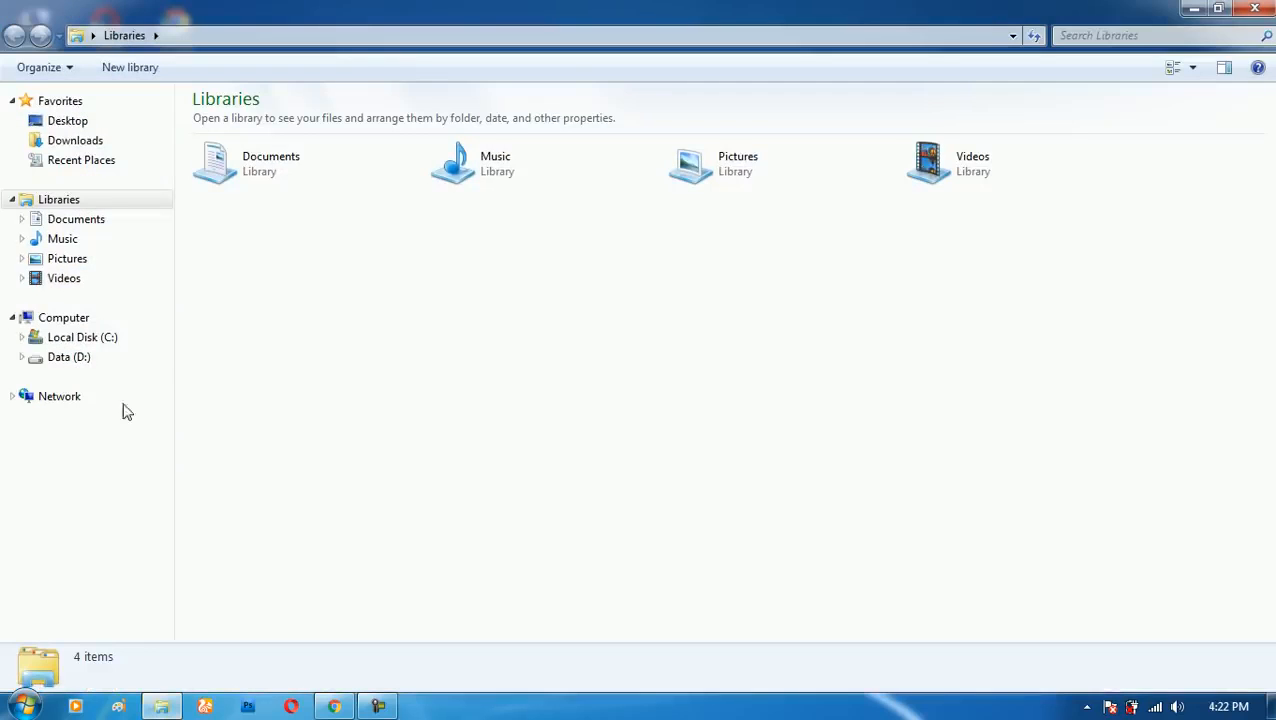
click(88, 220)
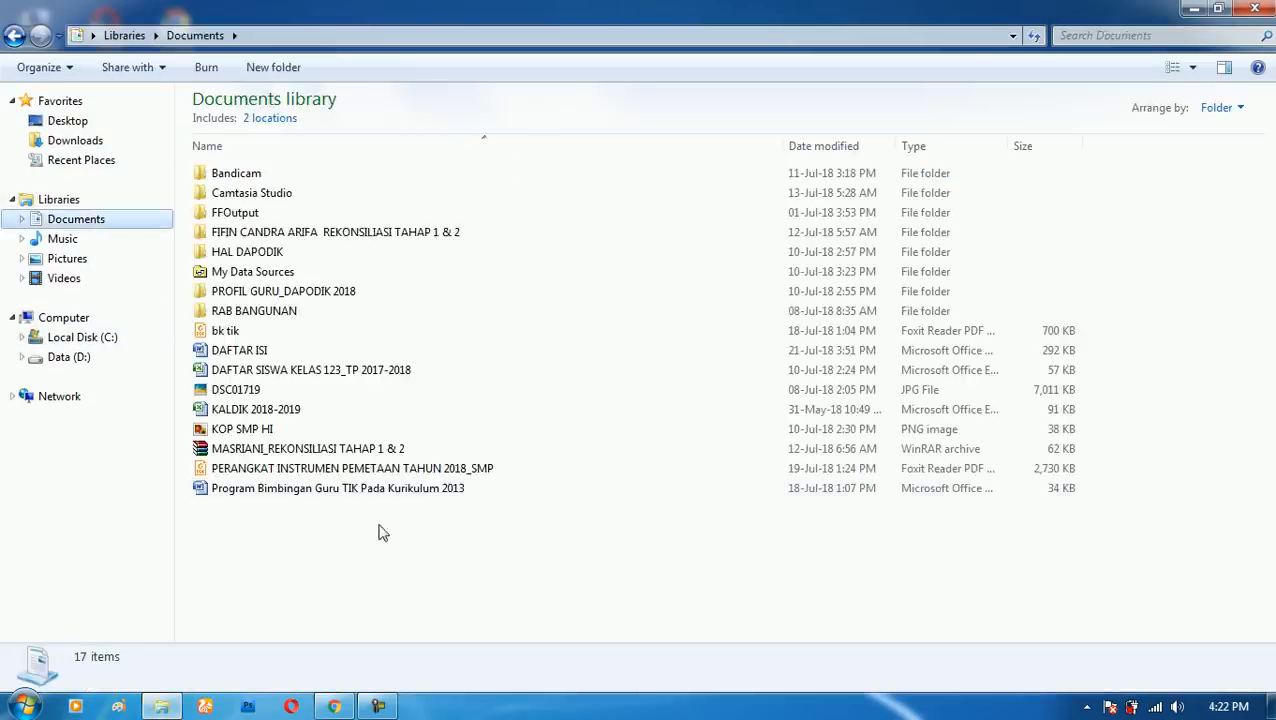
click(230, 352)
double_click(222, 352)
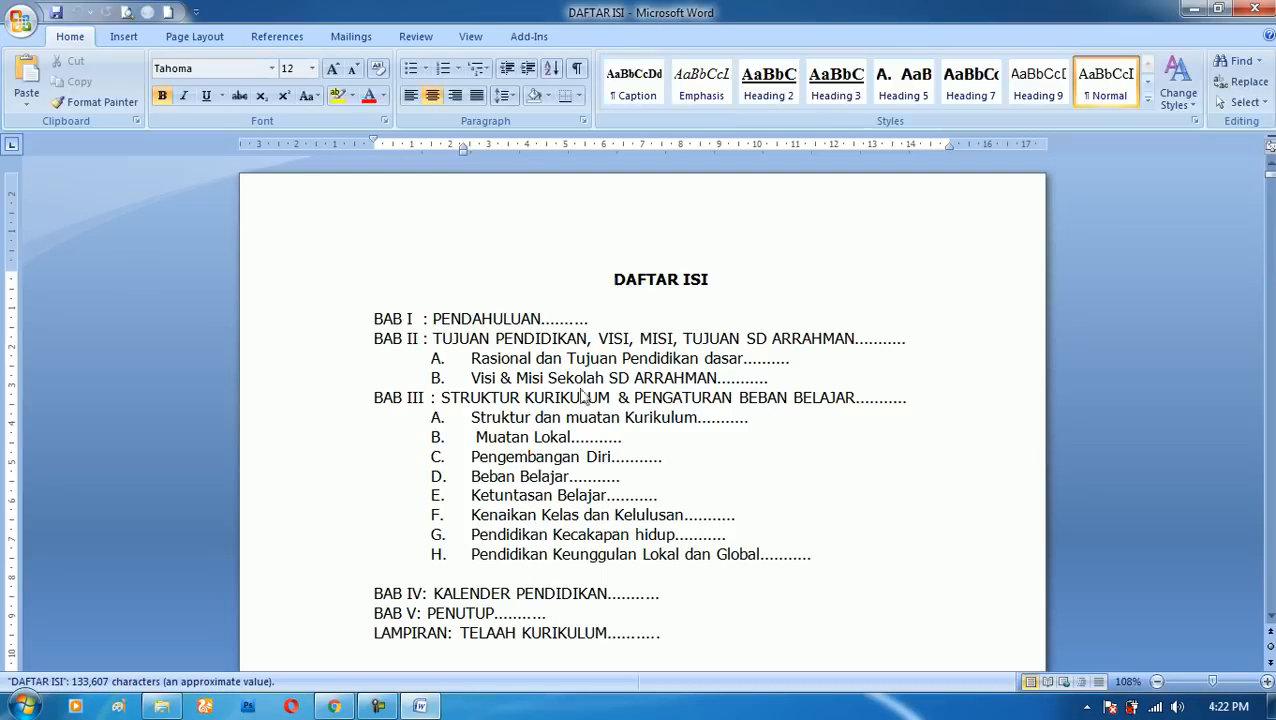
click(593, 321)
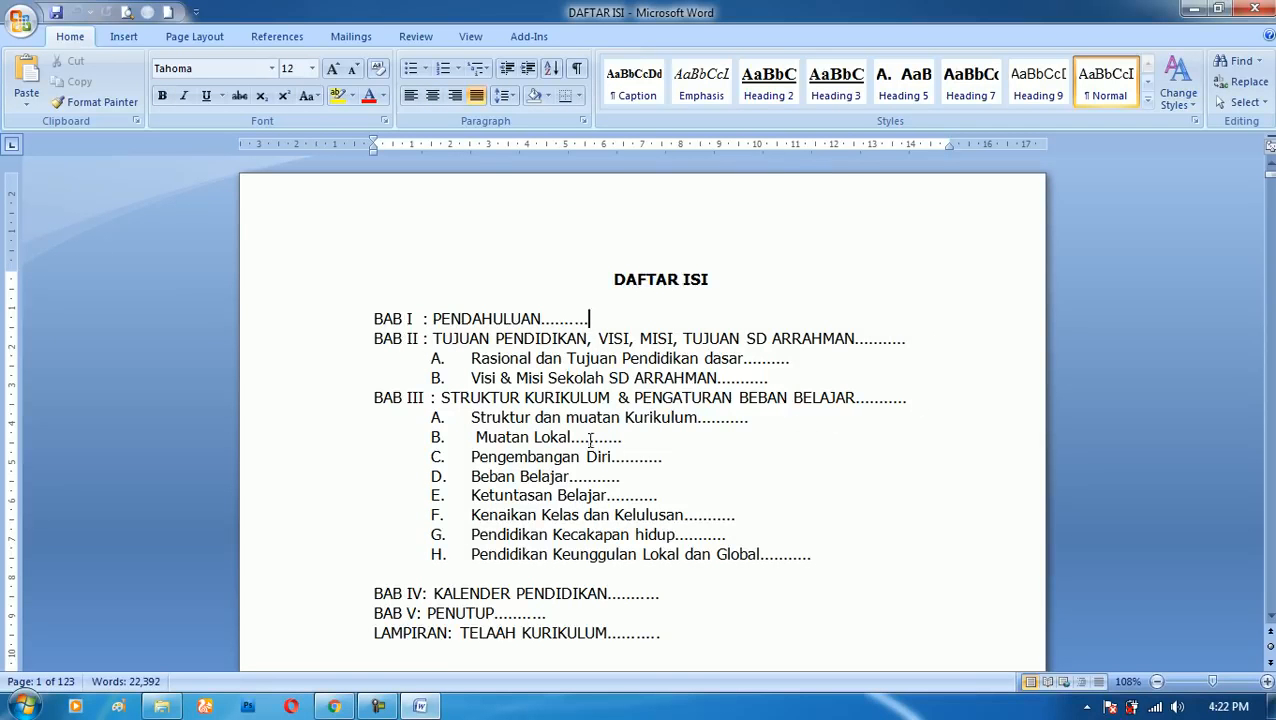
scroll(703, 475, down, 6)
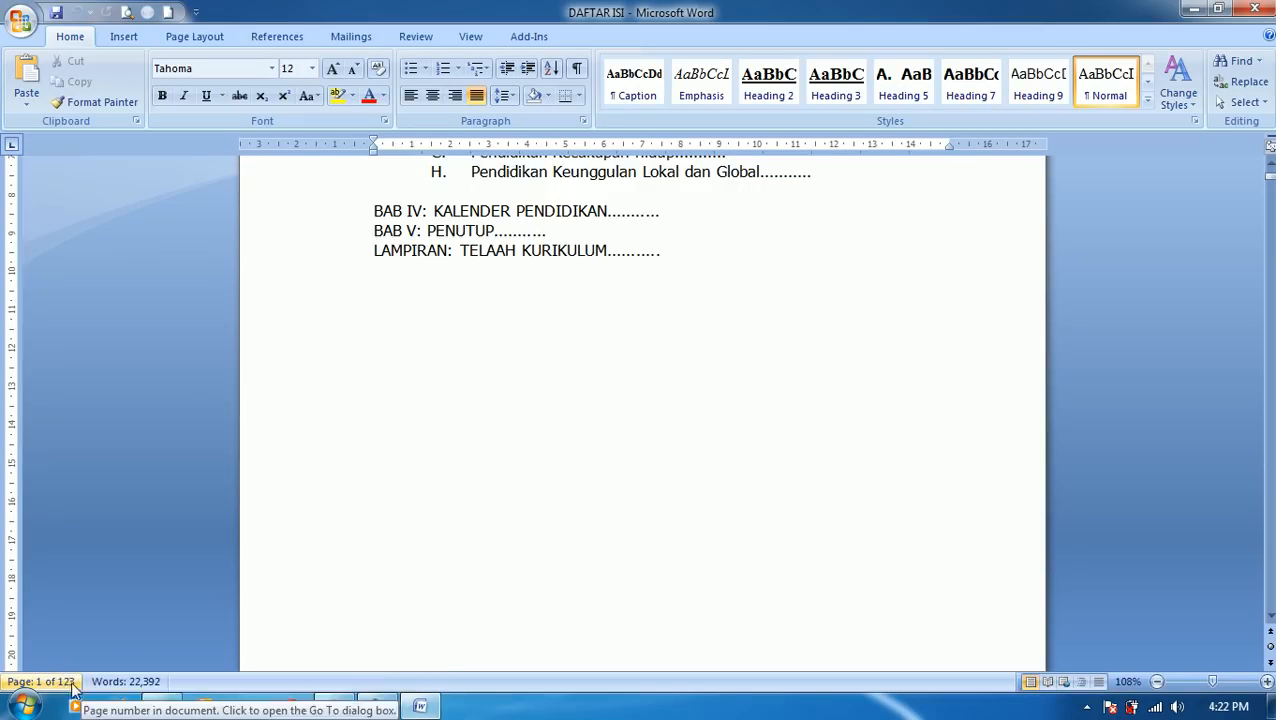
- Look over the end of the contents page and the start of BAB I, and return to the DAFTAR ISI list
click(604, 366)
scroll(615, 367, up, 3)
scroll(650, 340, up, 3)
scroll(700, 395, down, 15)
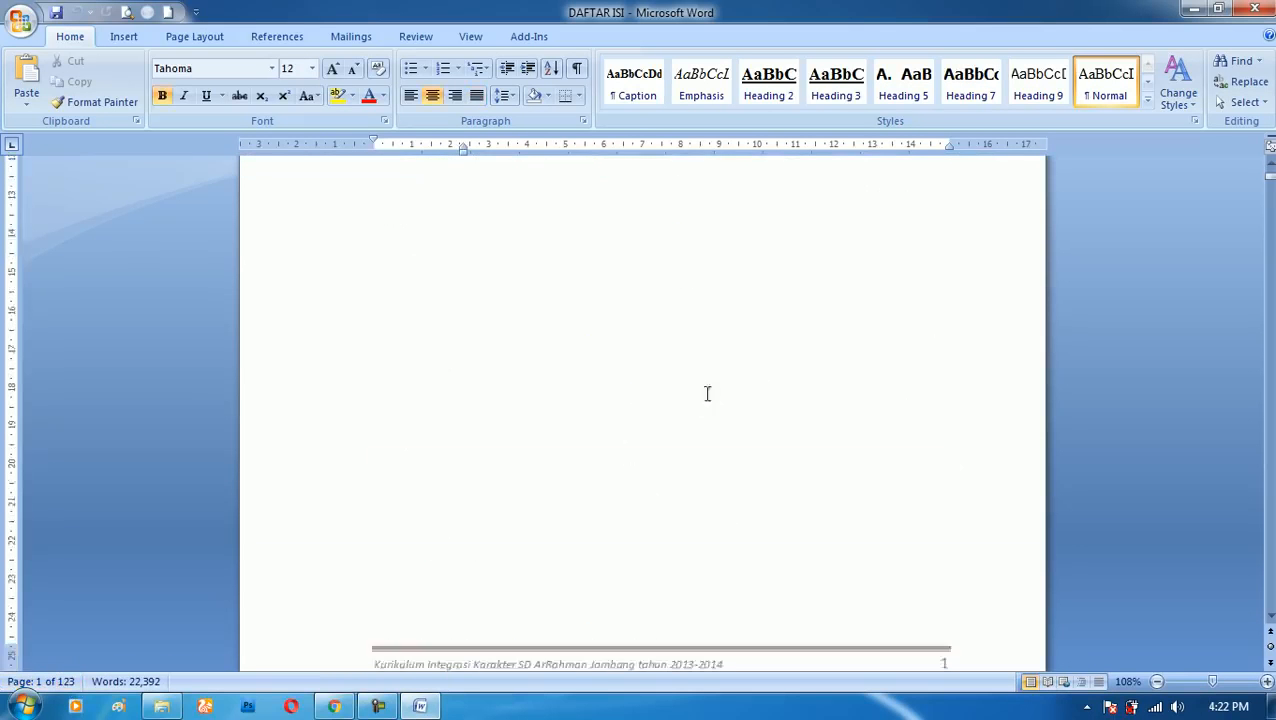
scroll(720, 405, down, 10)
scroll(725, 411, up, 10)
scroll(720, 400, up, 12)
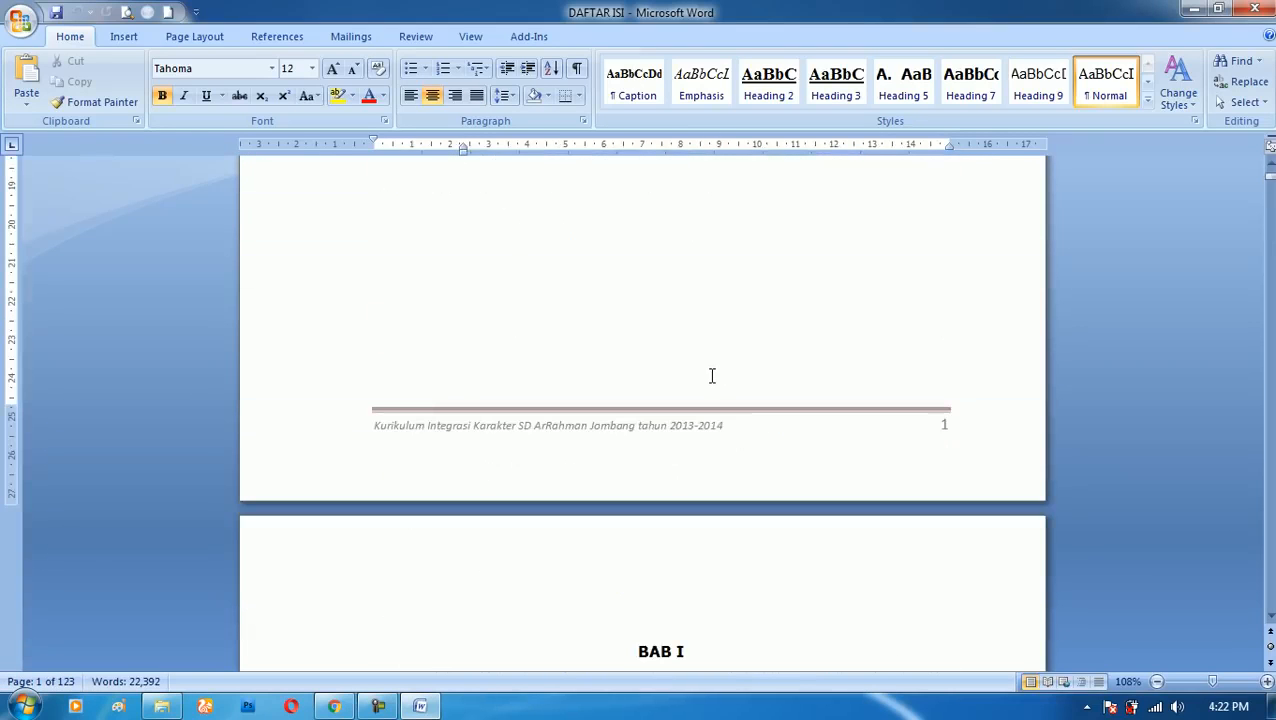
scroll(692, 355, up, 11)
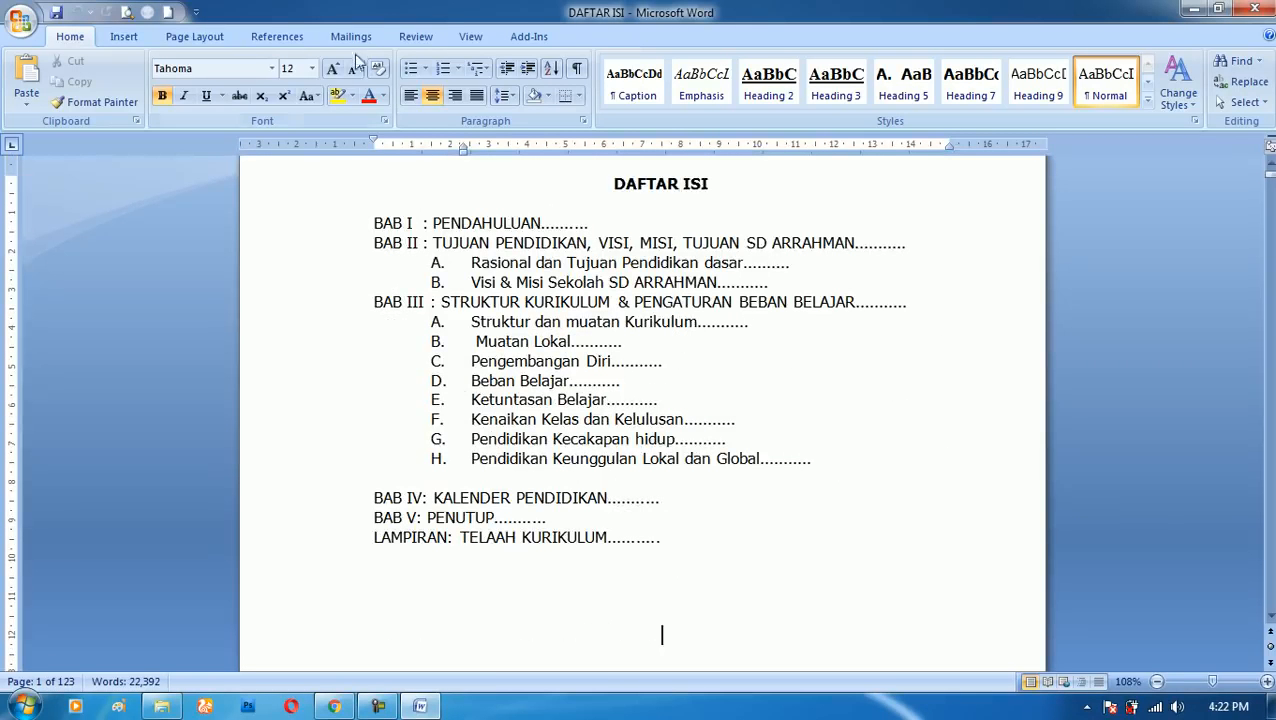
- Split the document window into two panes, placing the divider just below the Pengembangan Diri entry
click(472, 38)
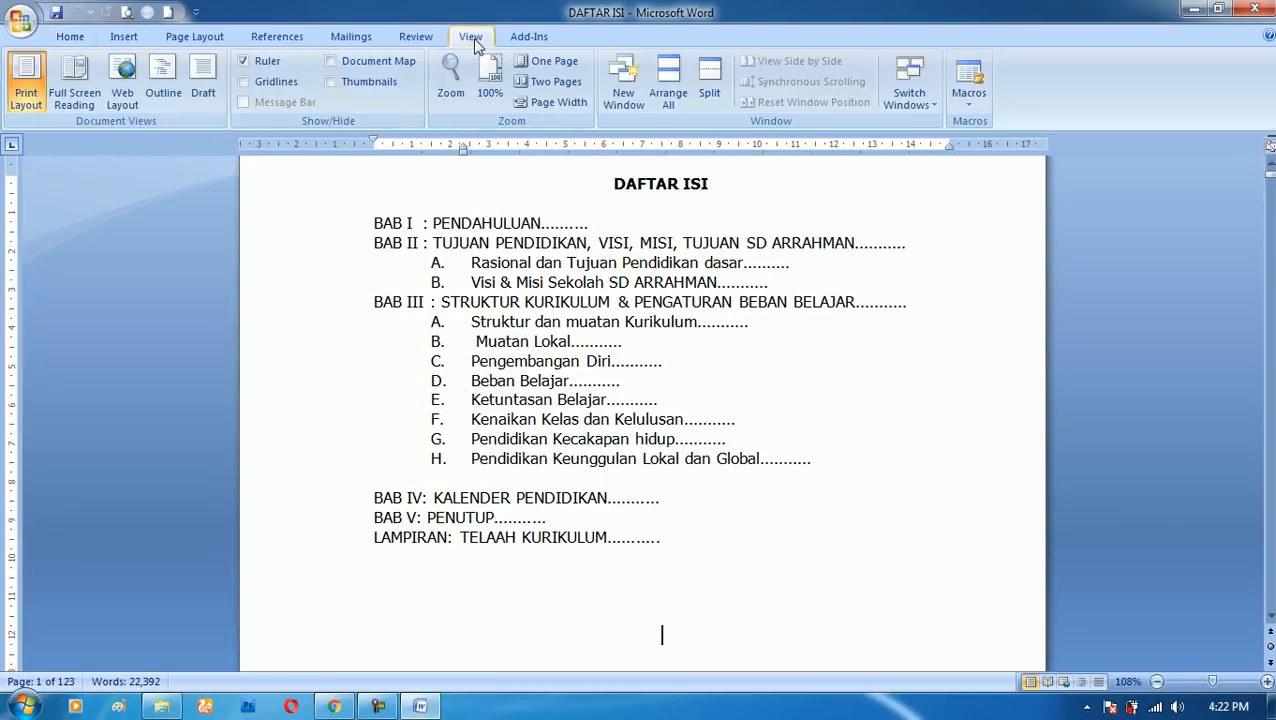
click(710, 88)
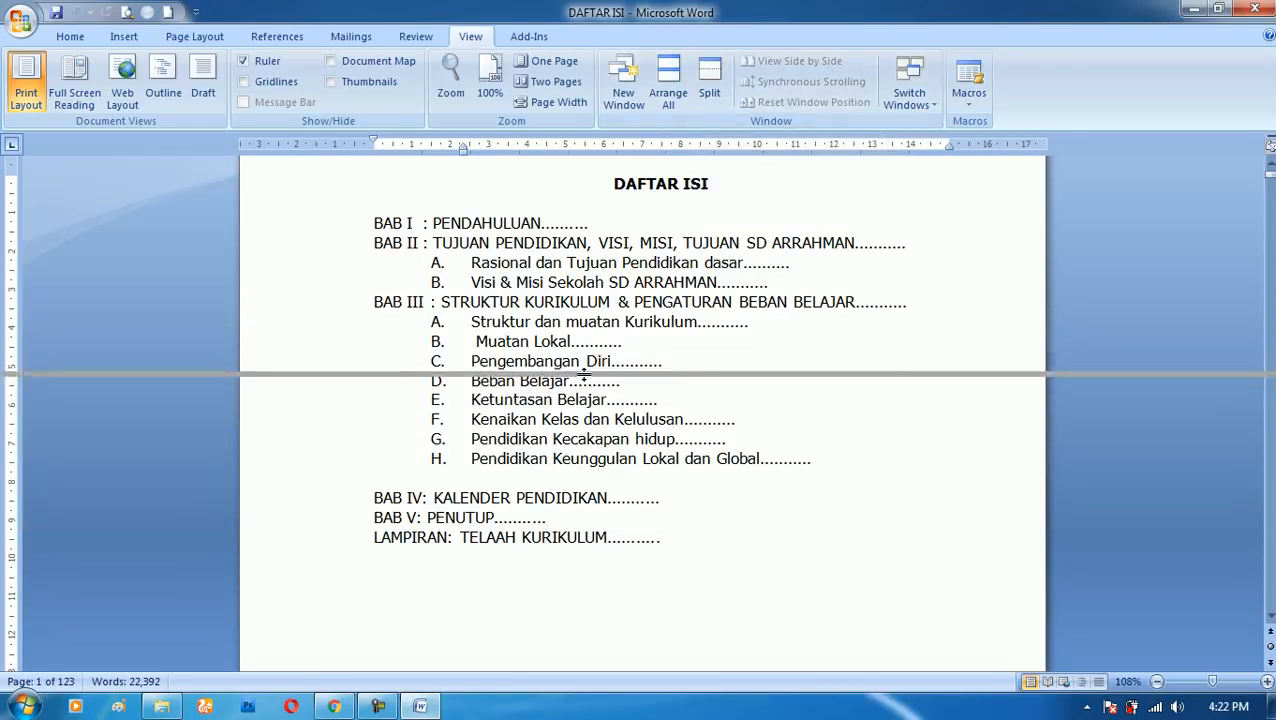
click(583, 380)
scroll(610, 335, up, 2)
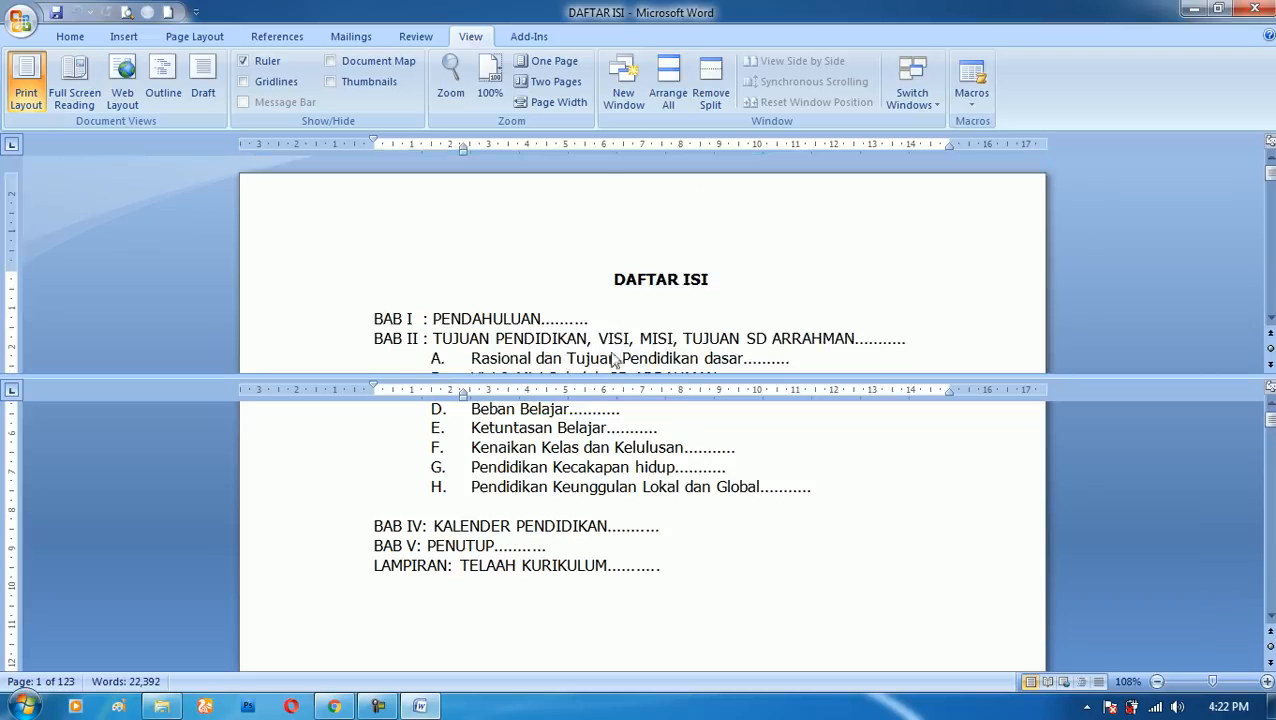
scroll(664, 270, down, 6)
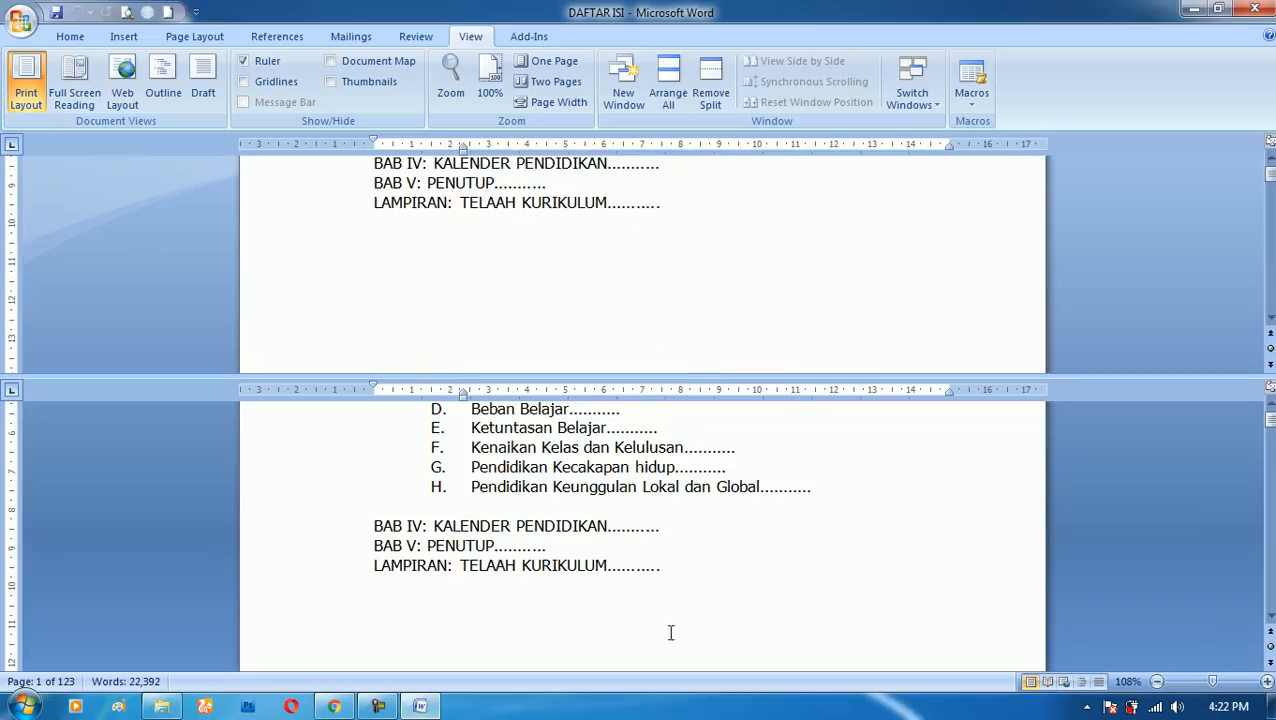
- Locate the BAB I chapter in the lower pane and enter page number 2 after the PENDAHULUAN entry in the contents list
scroll(655, 590, down, 5)
scroll(638, 552, down, 12)
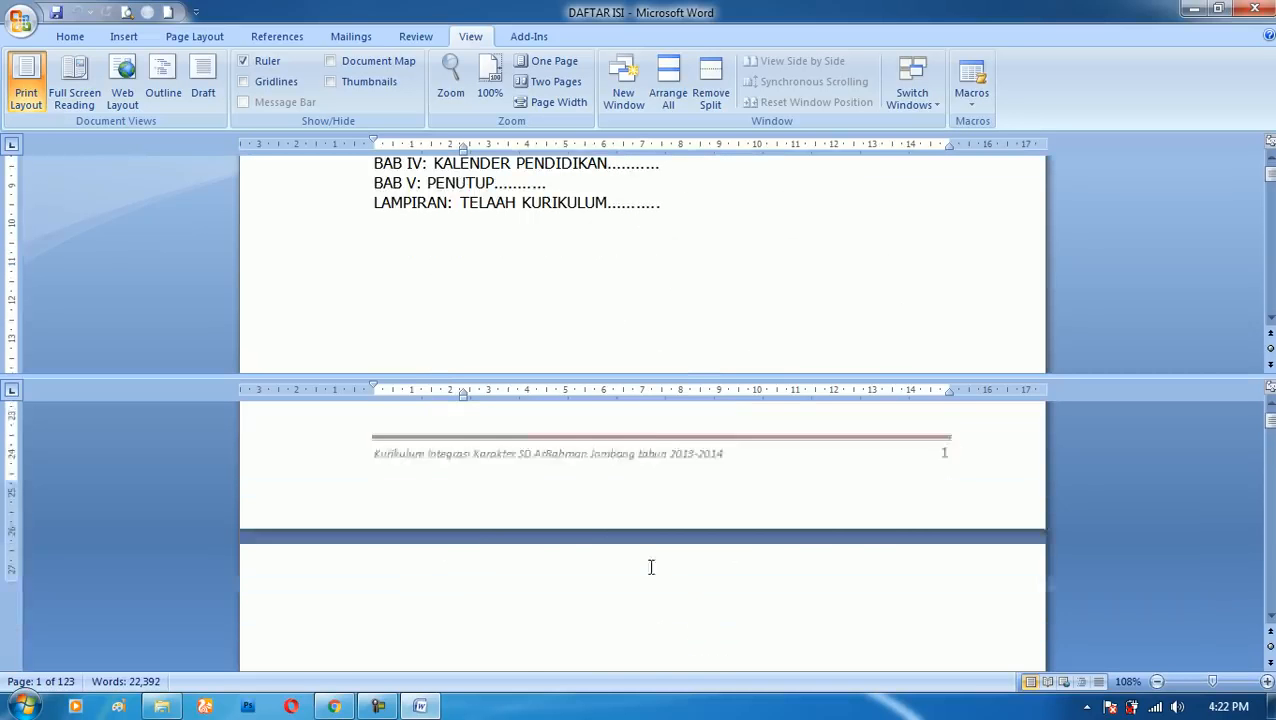
scroll(660, 272, down, 8)
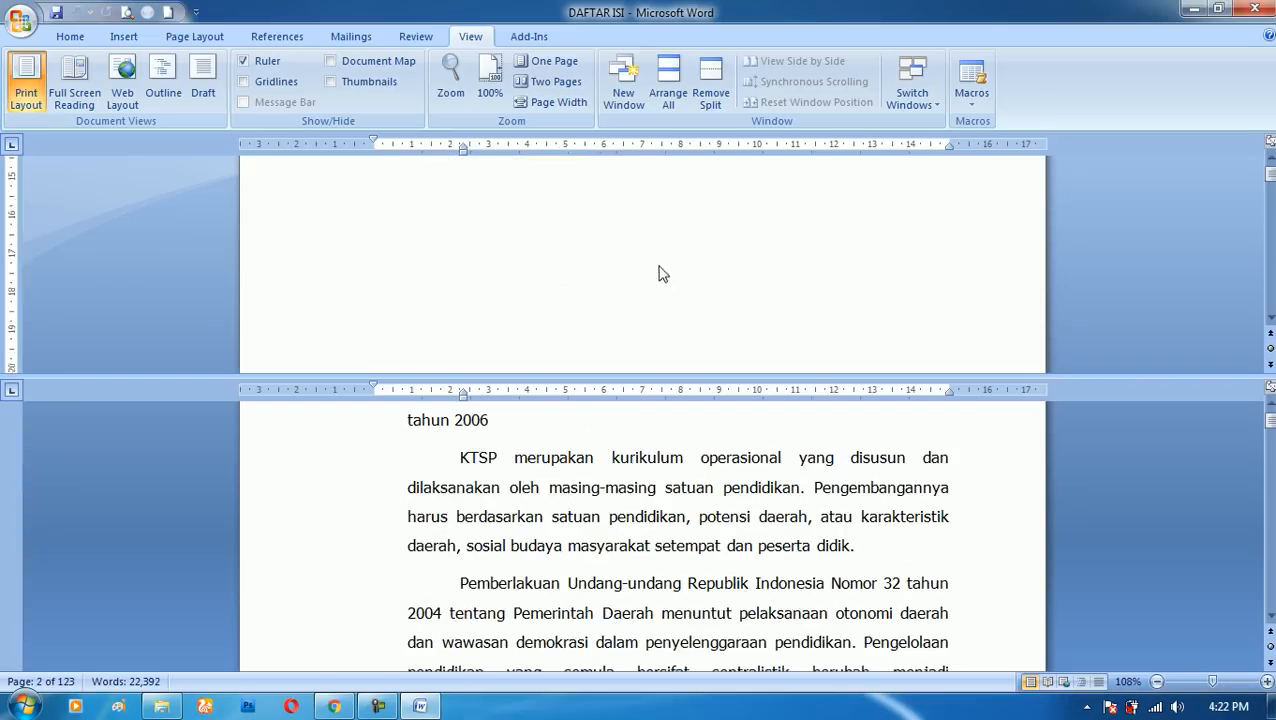
scroll(660, 284, up, 12)
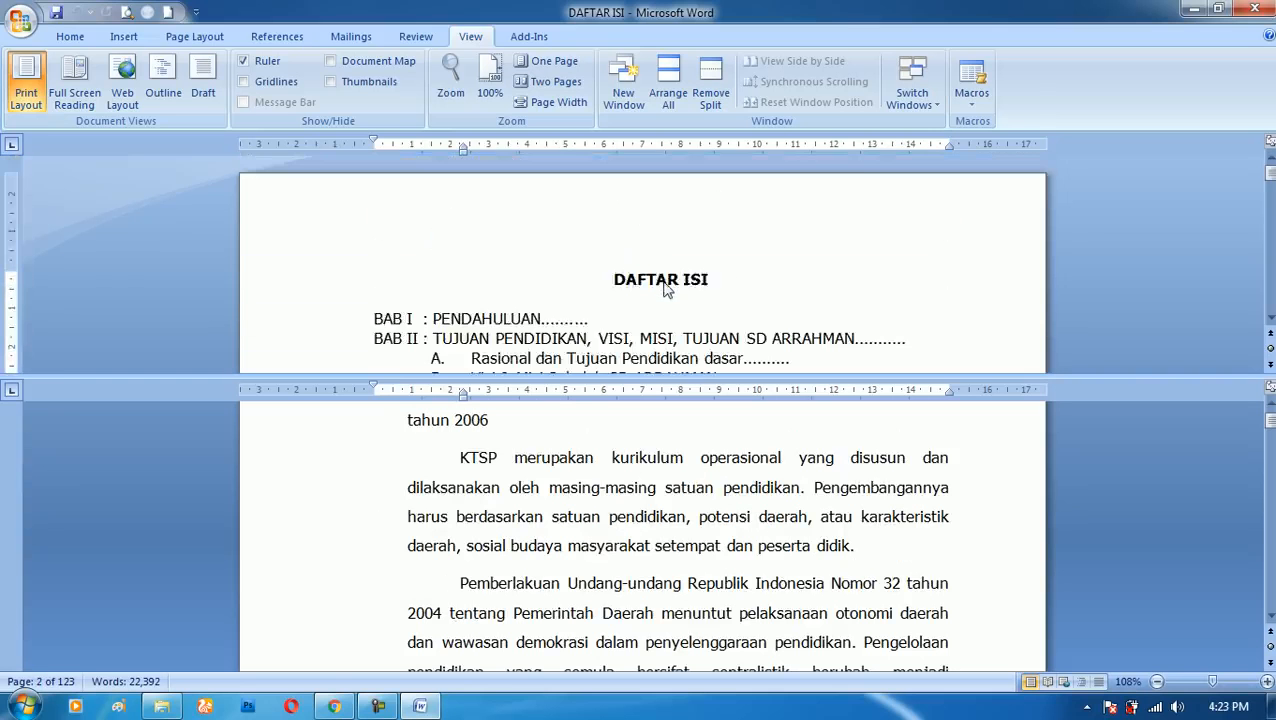
scroll(695, 278, down, 2)
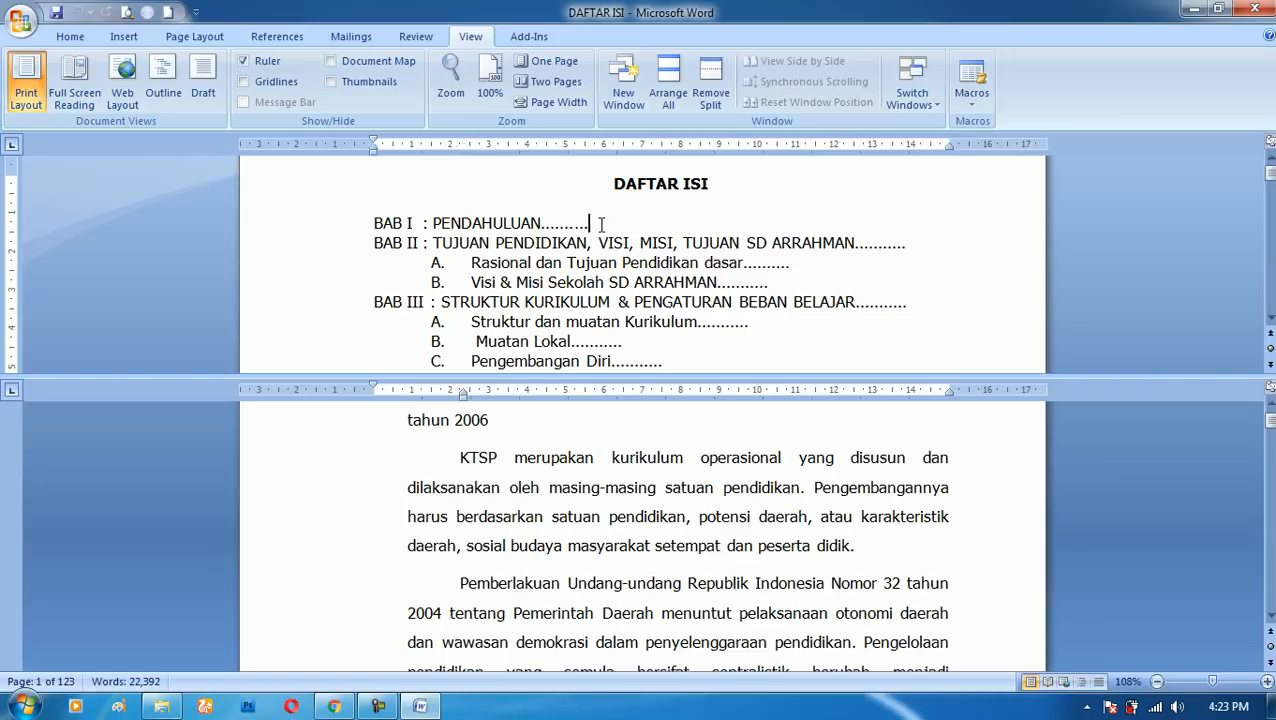
scroll(664, 480, up, 6)
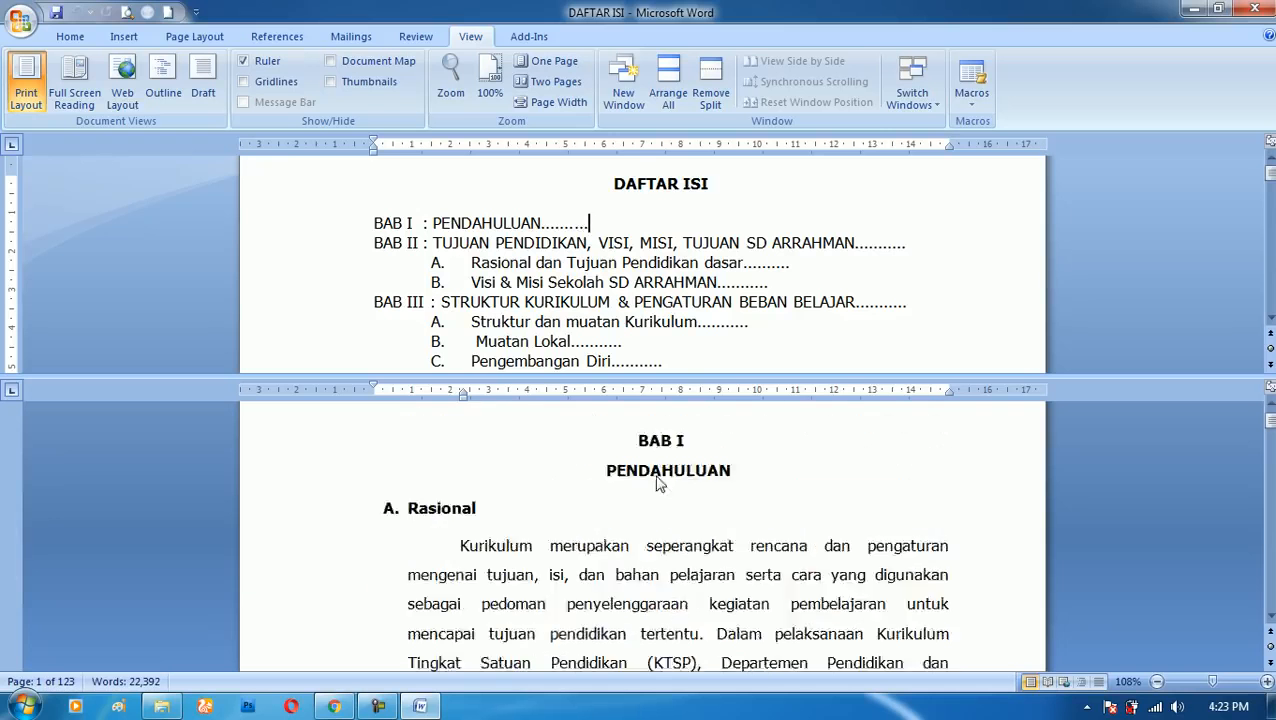
scroll(660, 500, down, 6)
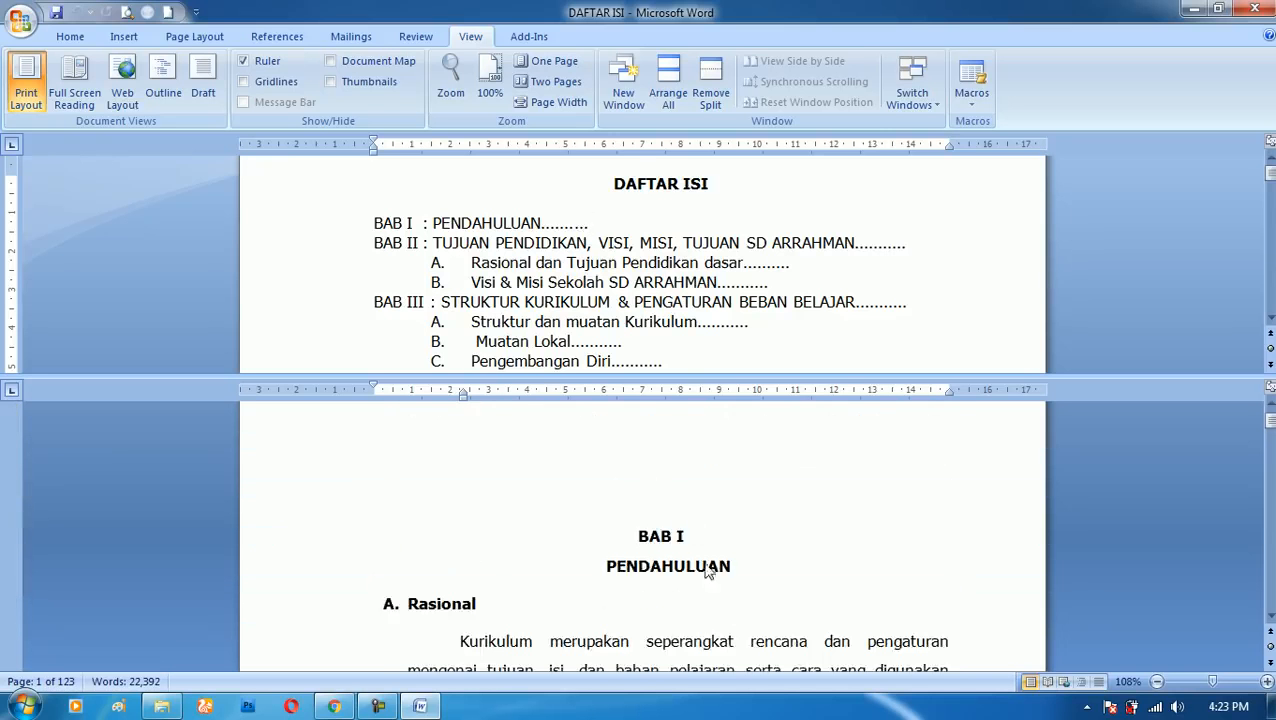
scroll(795, 575, down, 5)
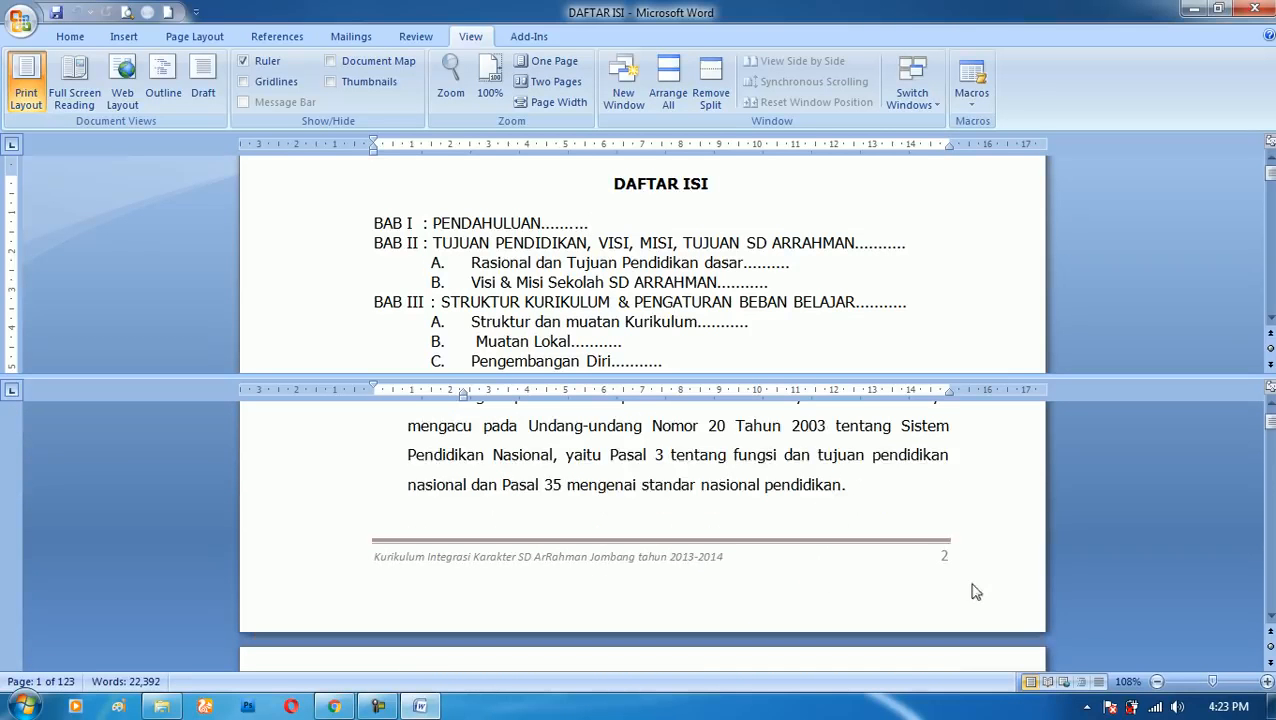
text(2)
- Find BAB II in the lower pane and enter page number 10 after its entry in the contents list
click(929, 249)
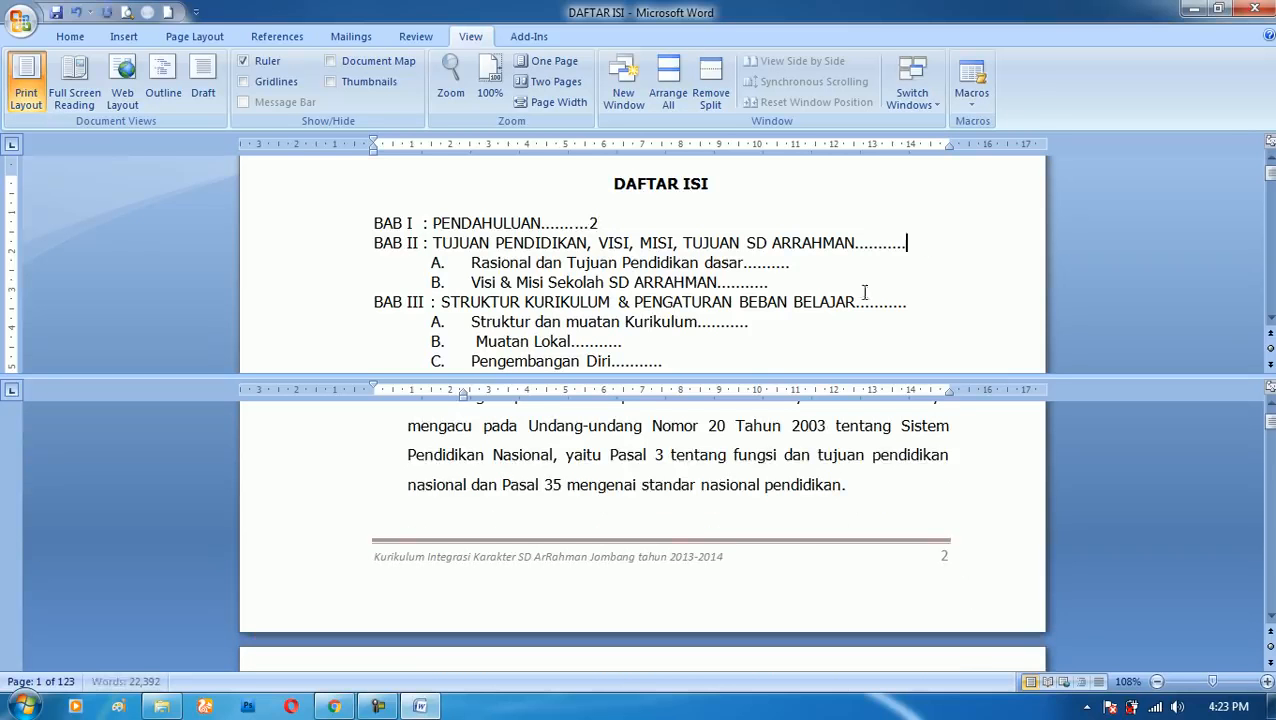
scroll(700, 472, down, 15)
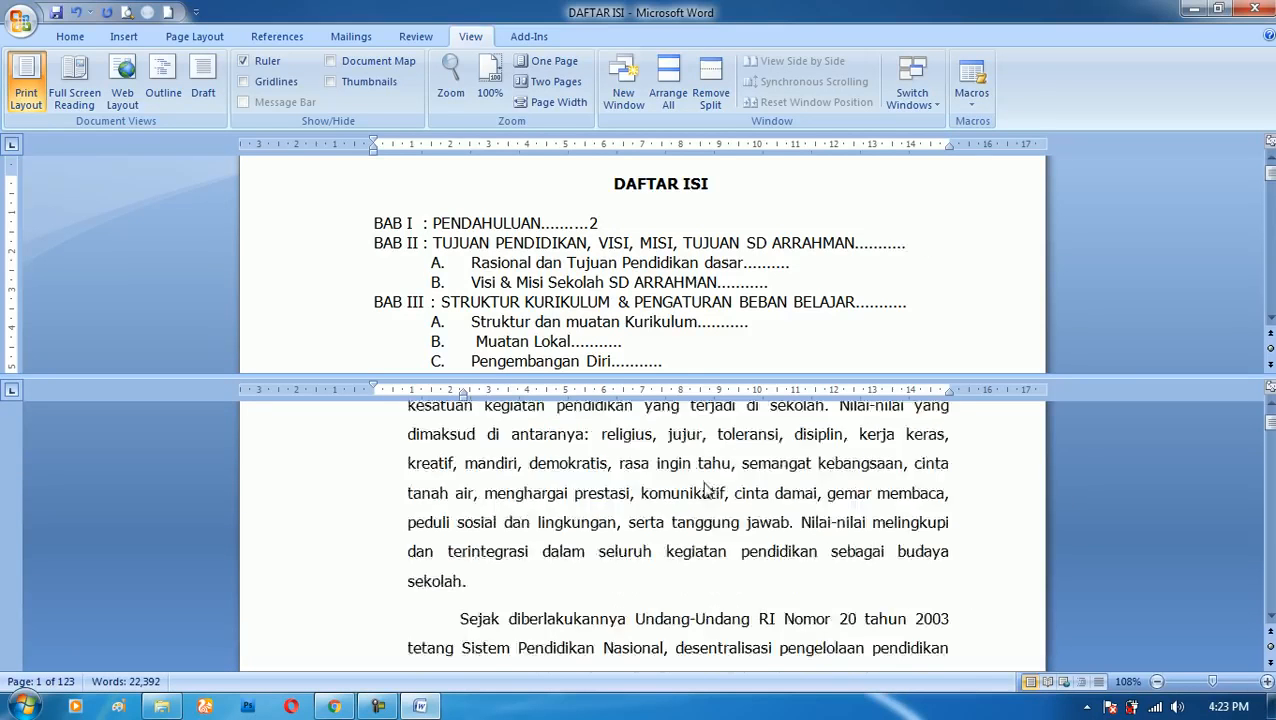
scroll(687, 481, down, 15)
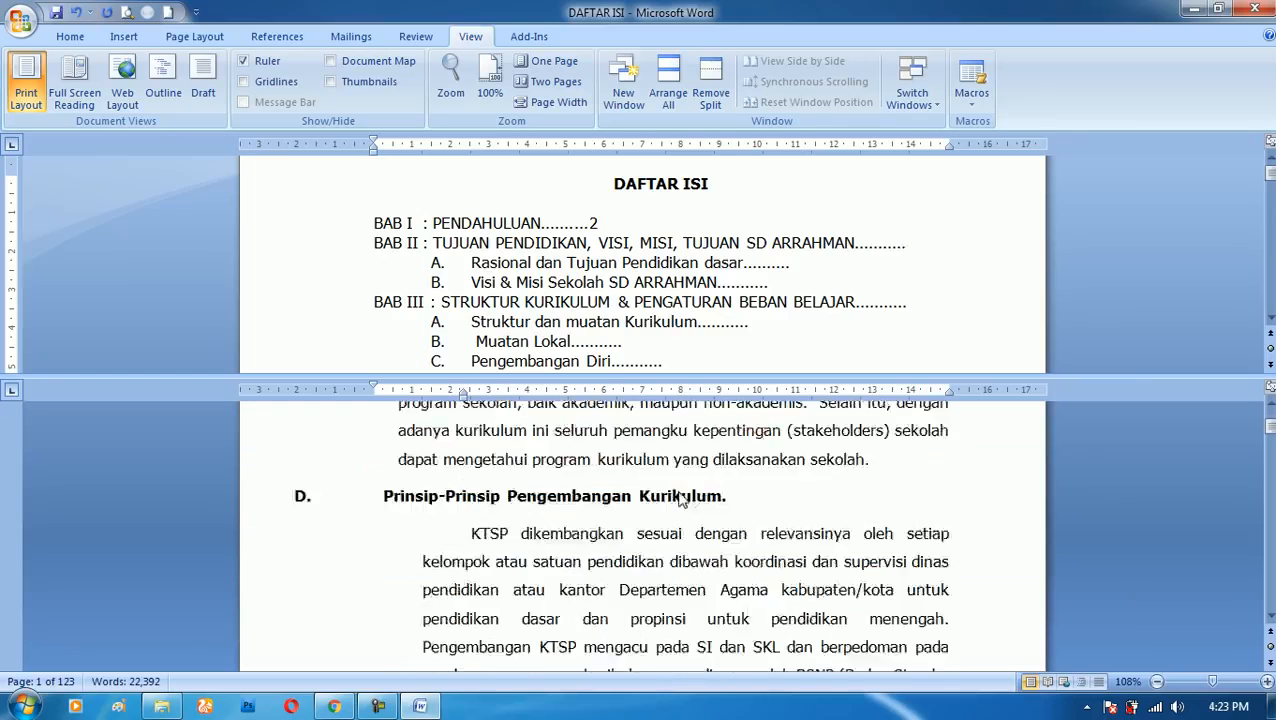
scroll(710, 503, down, 15)
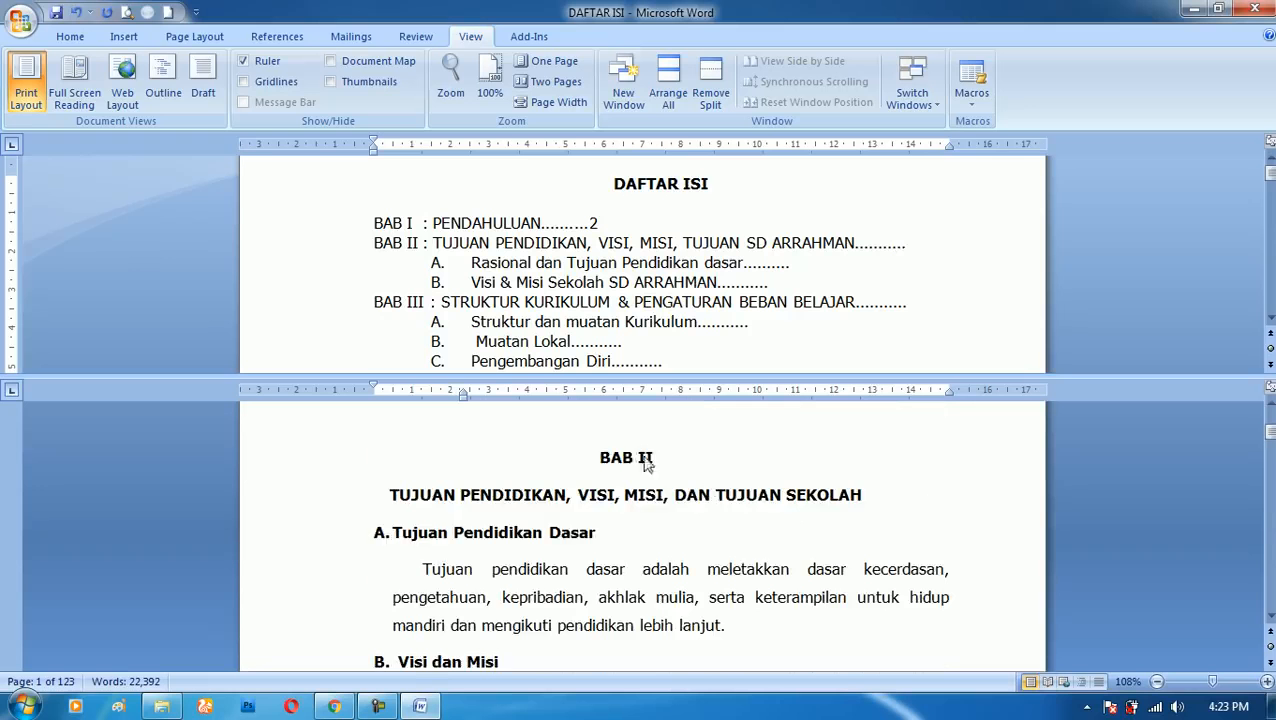
scroll(670, 472, down, 10)
scroll(756, 493, down, 1)
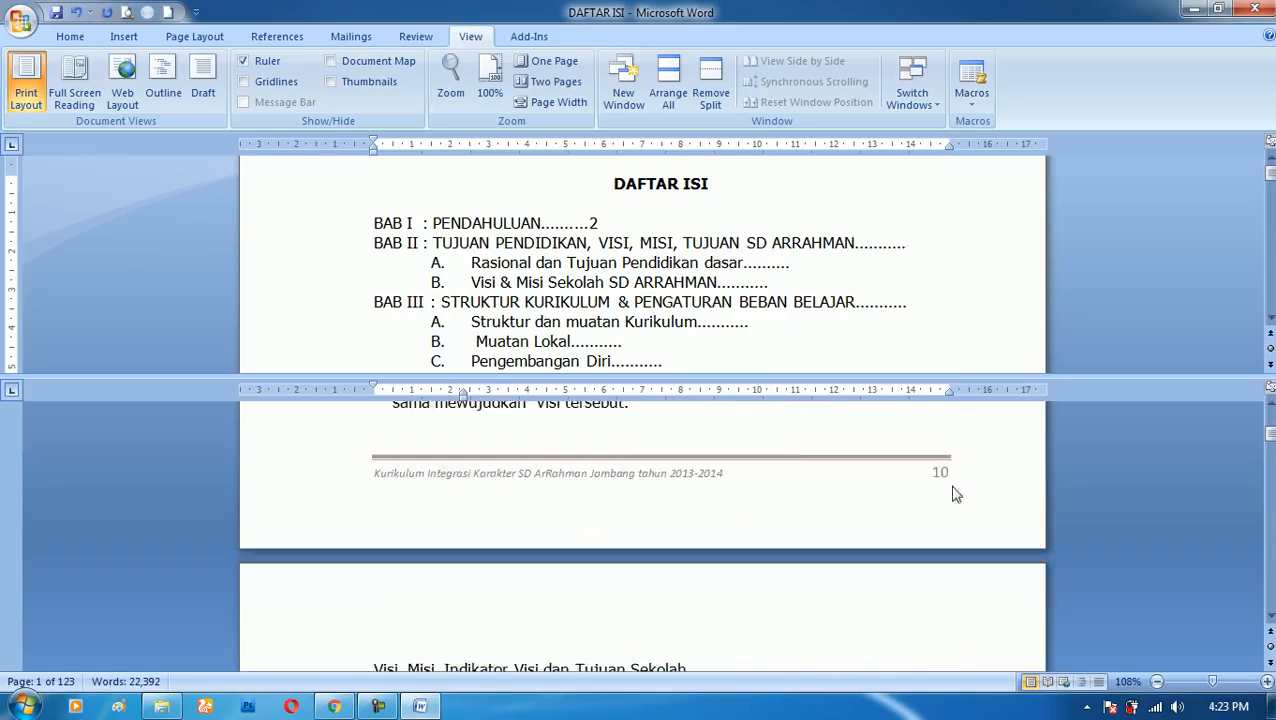
text(10)
- Check sections A and B of BAB II in the lower pane and enter page number 10 after both subentries in the contents list
scroll(904, 256, up, 2)
scroll(618, 487, up, 1)
scroll(620, 490, up, 6)
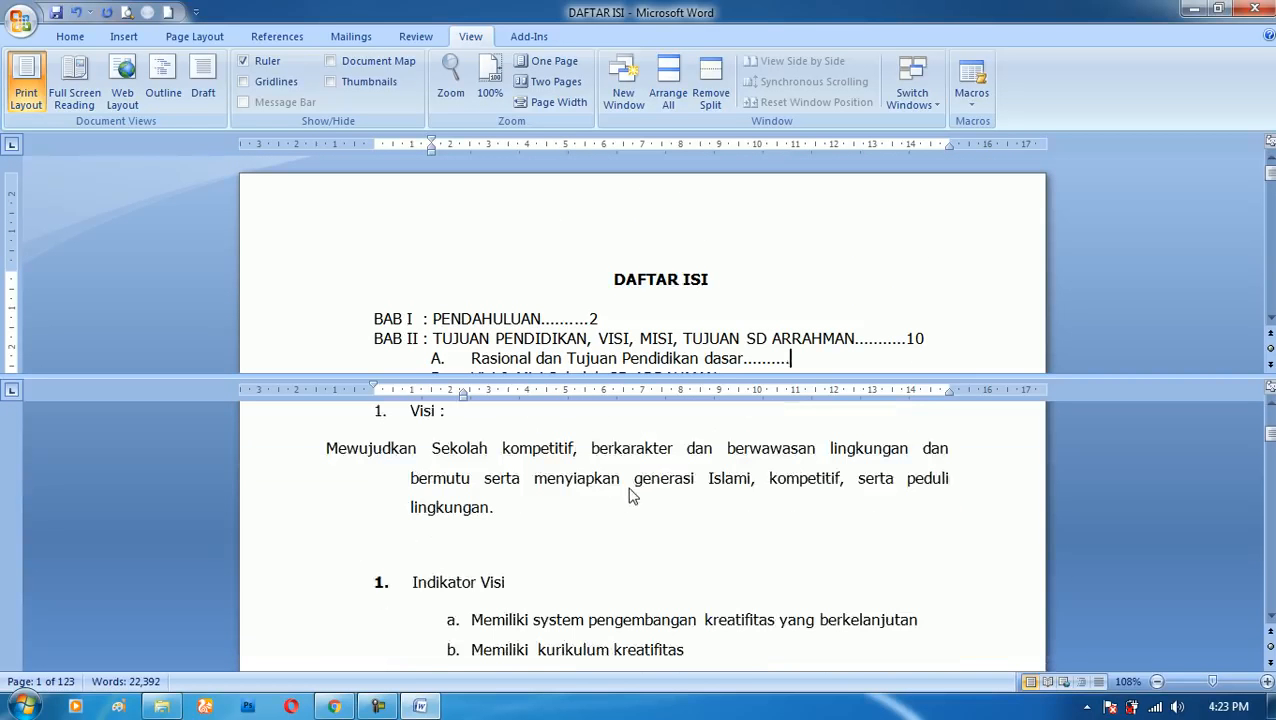
scroll(630, 494, up, 8)
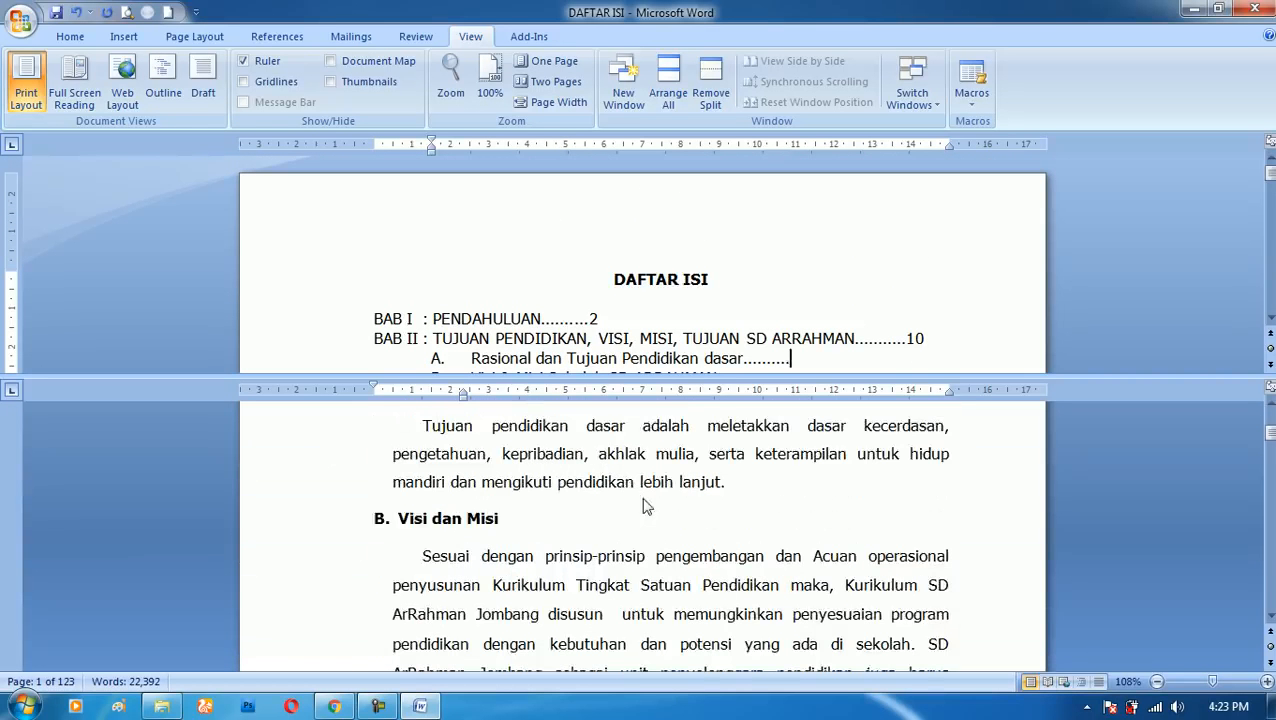
scroll(645, 508, down, 5)
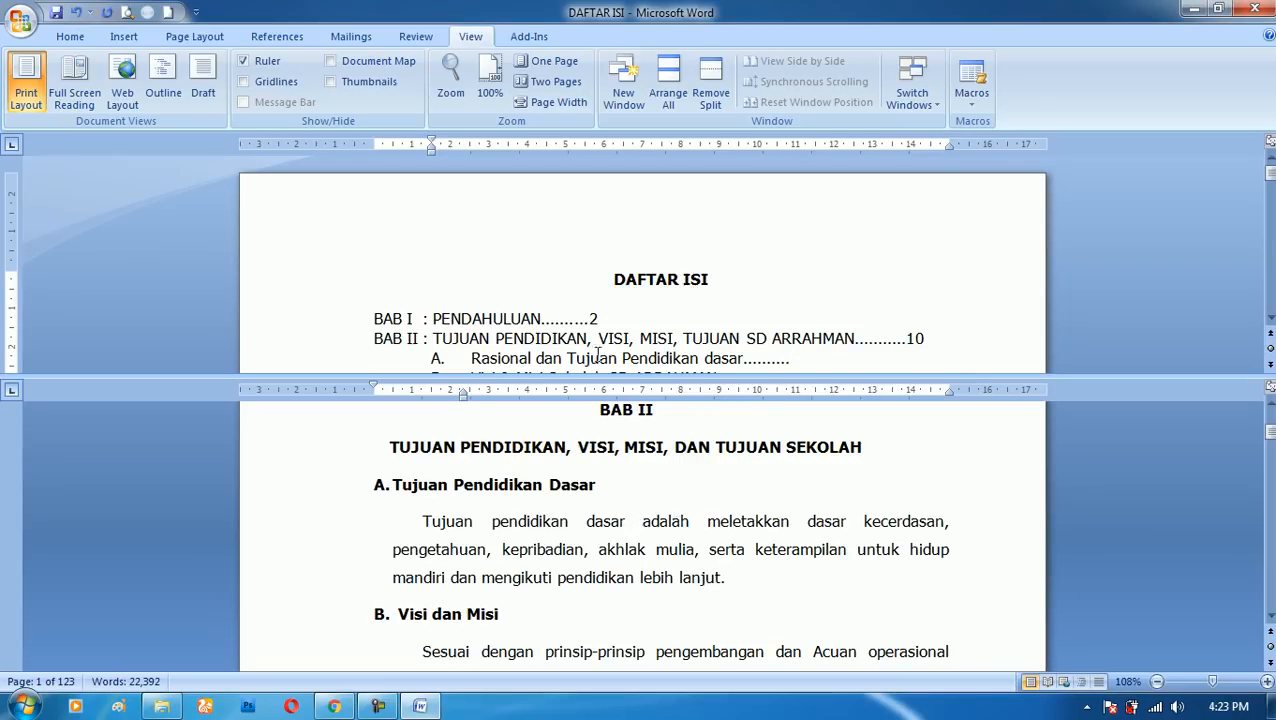
scroll(734, 318, down, 1)
scroll(789, 309, down, 1)
scroll(612, 465, down, 10)
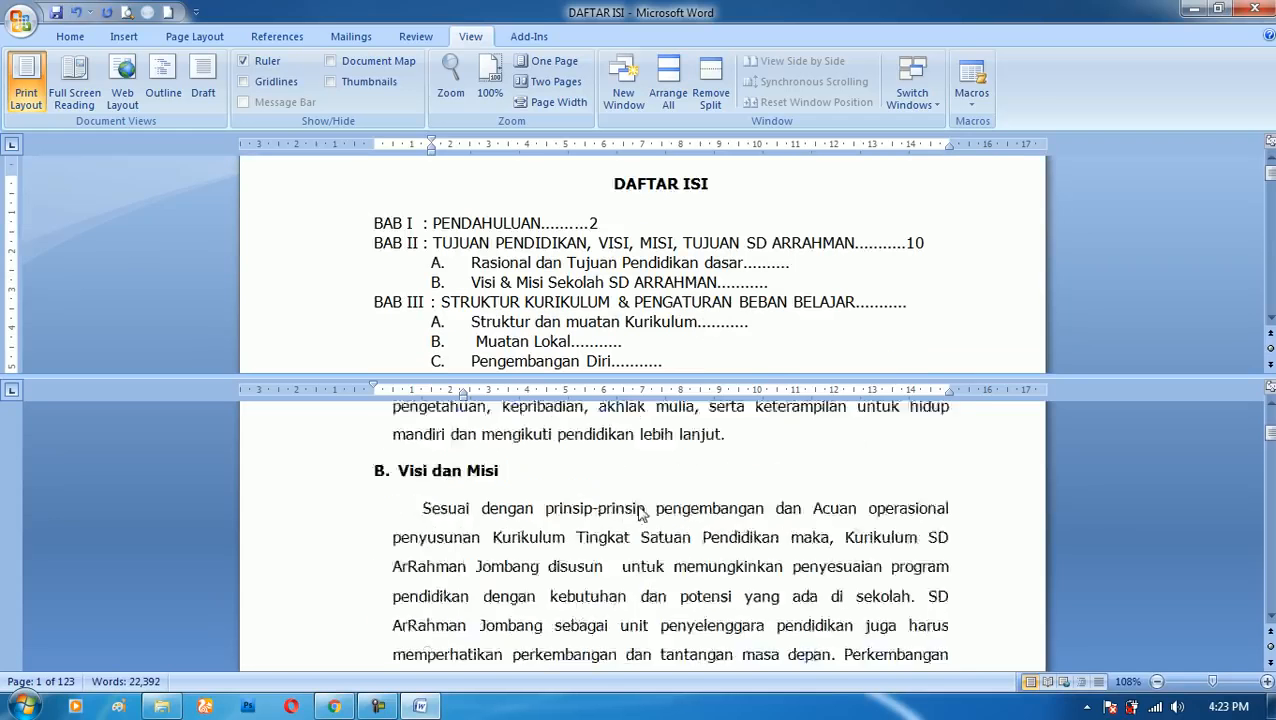
scroll(804, 560, down, 4)
scroll(899, 562, up, 3)
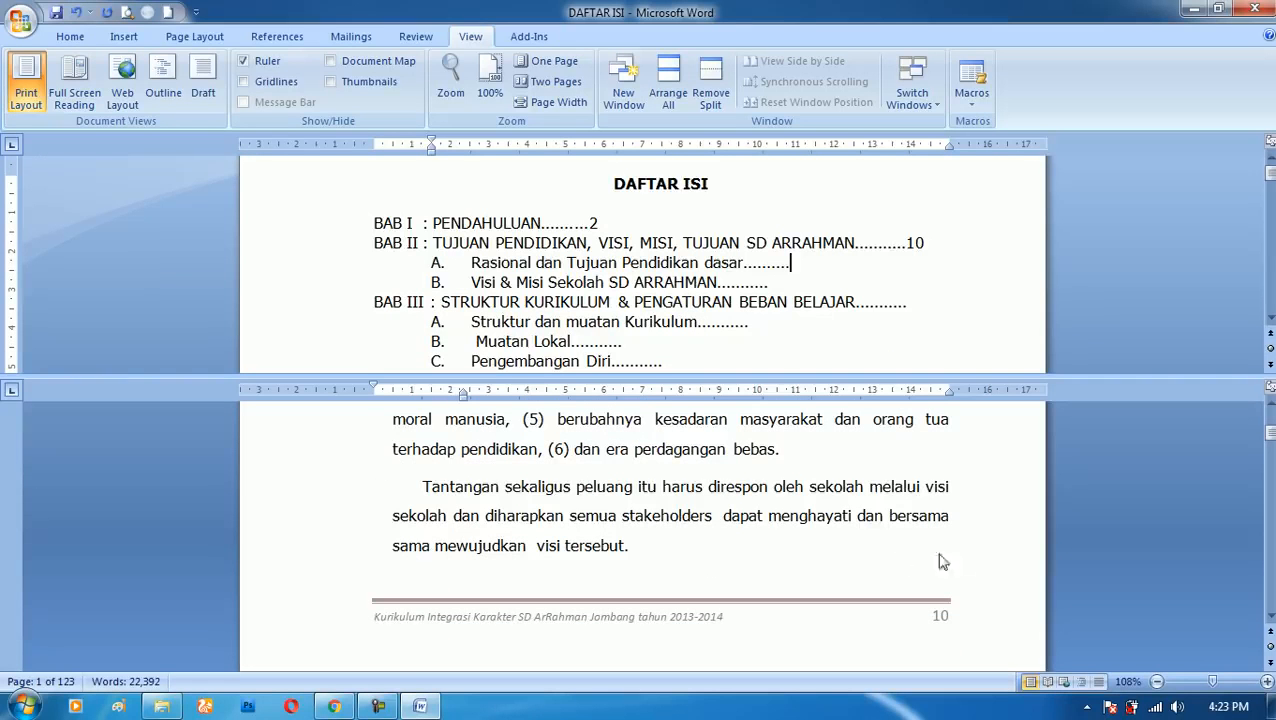
text(10)
click(808, 283)
text(10)
- Remove the window split and return to the DAFTAR ISI list on the first page
click(716, 95)
scroll(775, 425, up, 3)
scroll(775, 425, up, 1)
click(1270, 217)
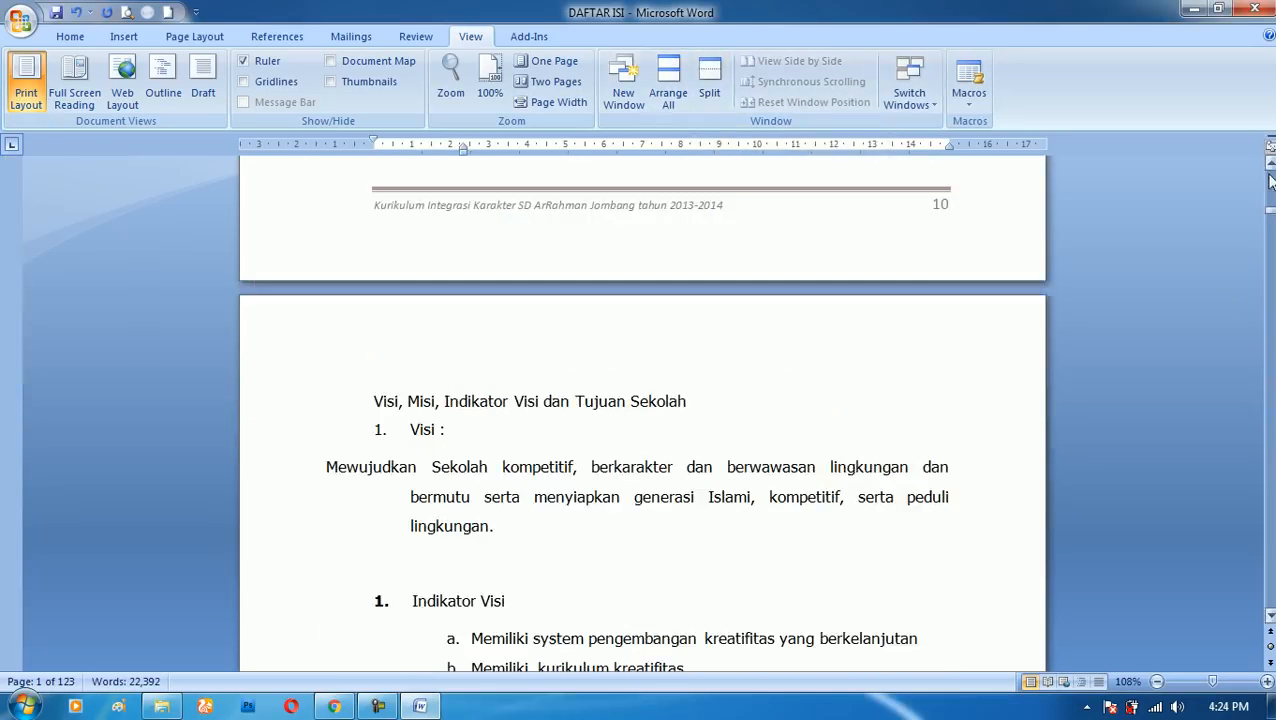
drag(1268, 215, 1268, 166)
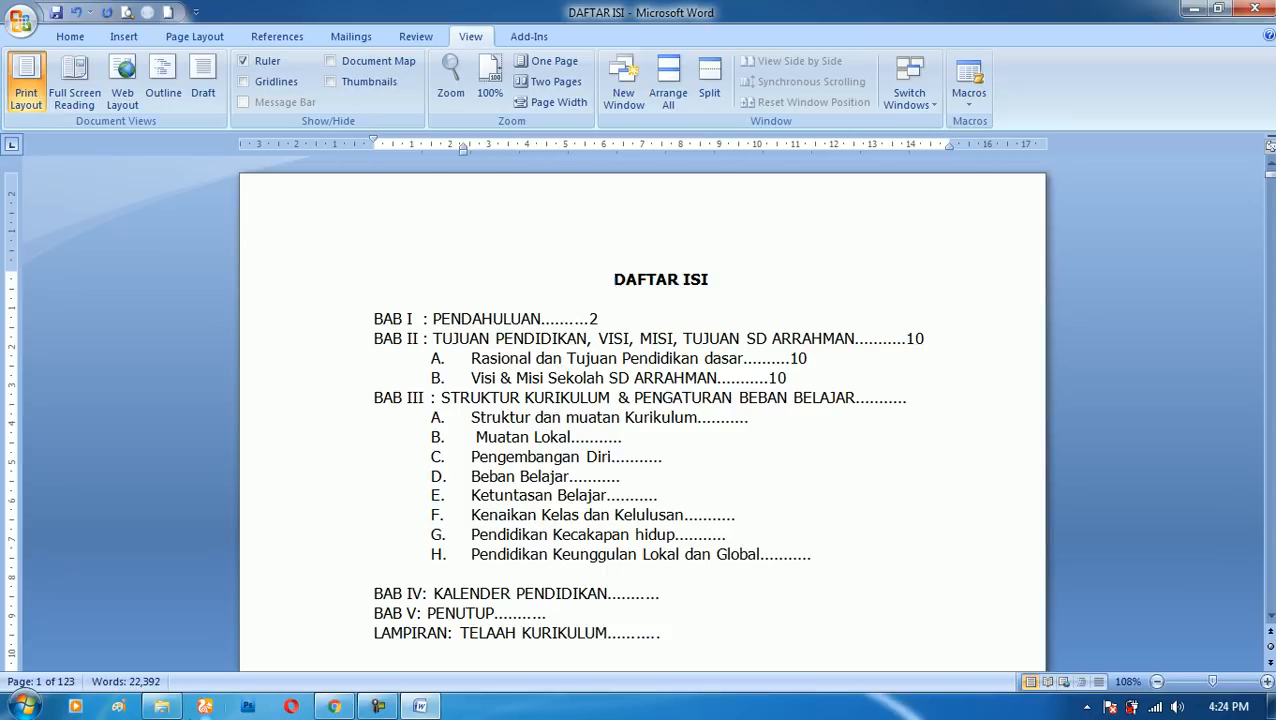
scroll(381, 586, down, 10)
scroll(346, 486, up, 7)
scroll(346, 486, up, 1)
- Switch to a blank Excel 2007 workbook, try rectangular cell selections ending with C4:M17, and close Excel
click(22, 706)
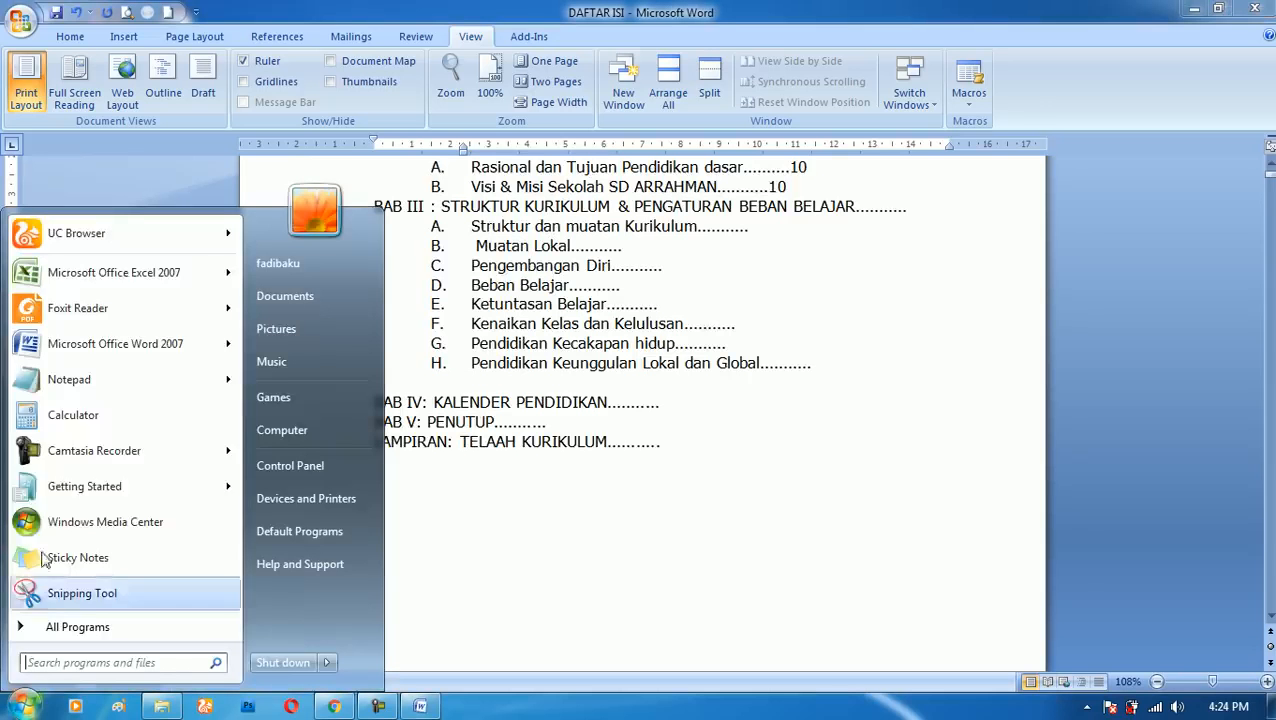
click(70, 272)
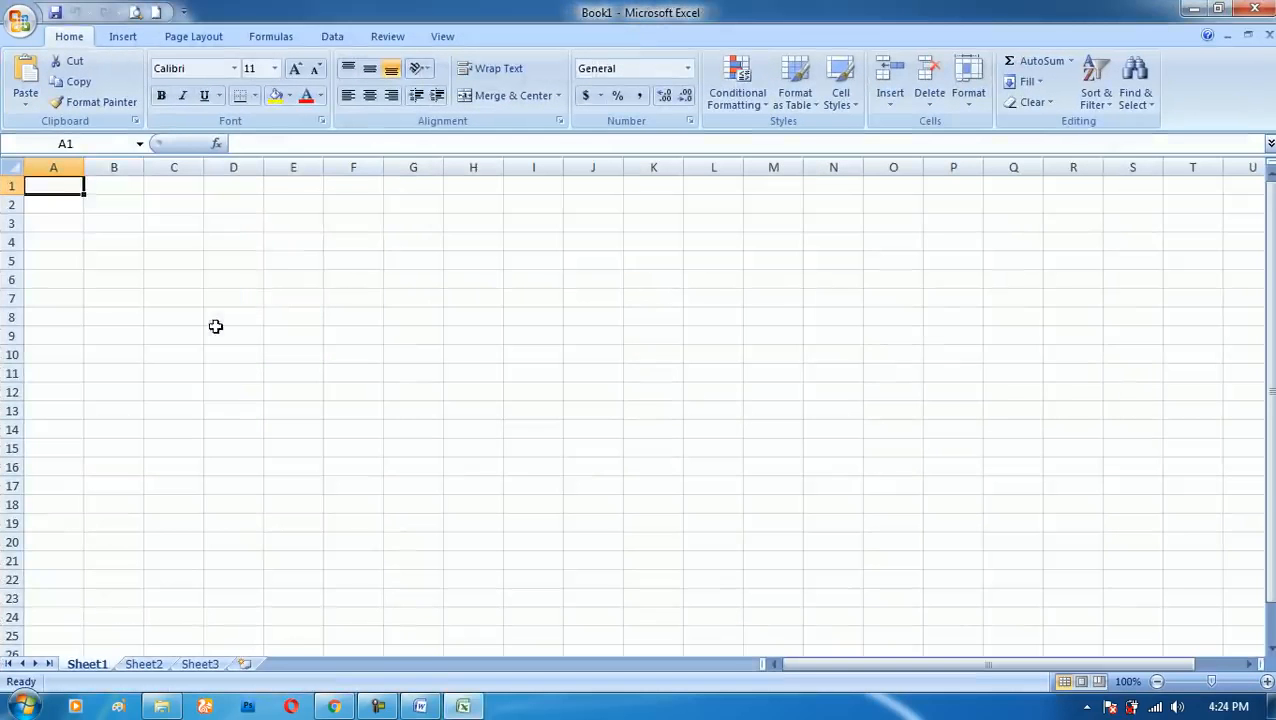
drag(227, 232, 360, 560)
drag(308, 230, 1082, 646)
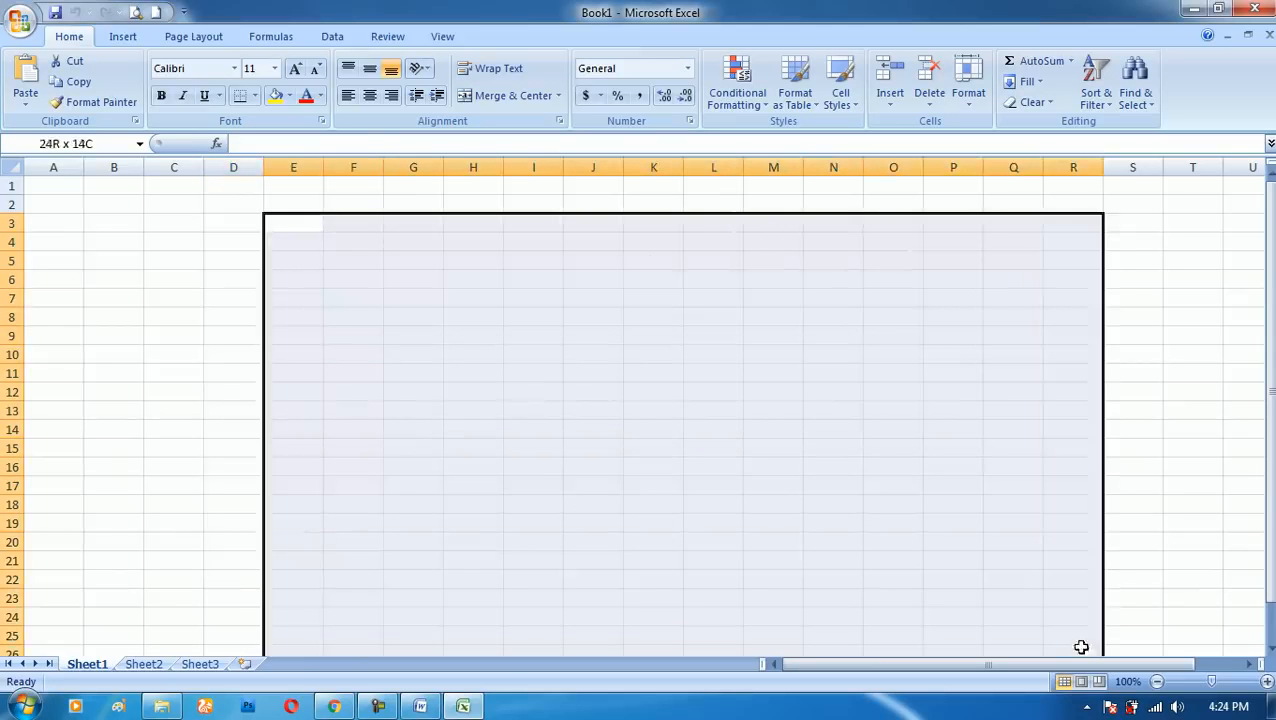
click(473, 354)
drag(152, 242, 795, 488)
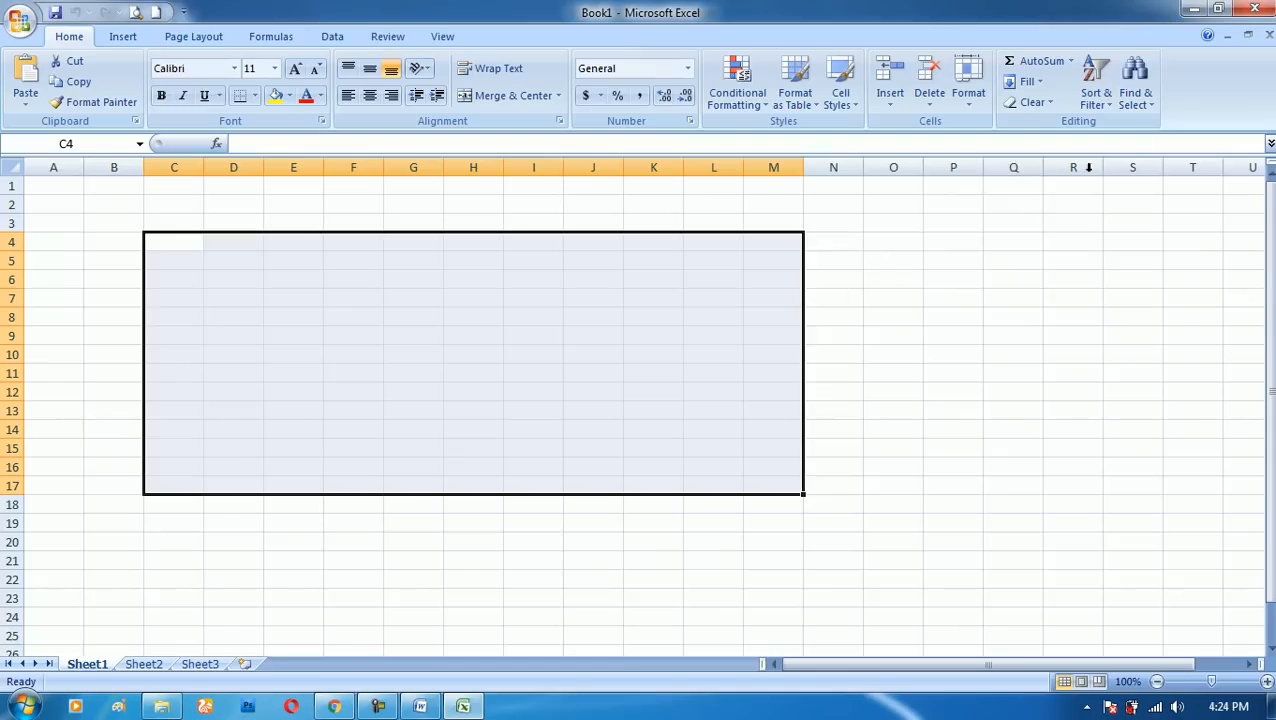
click(1255, 8)
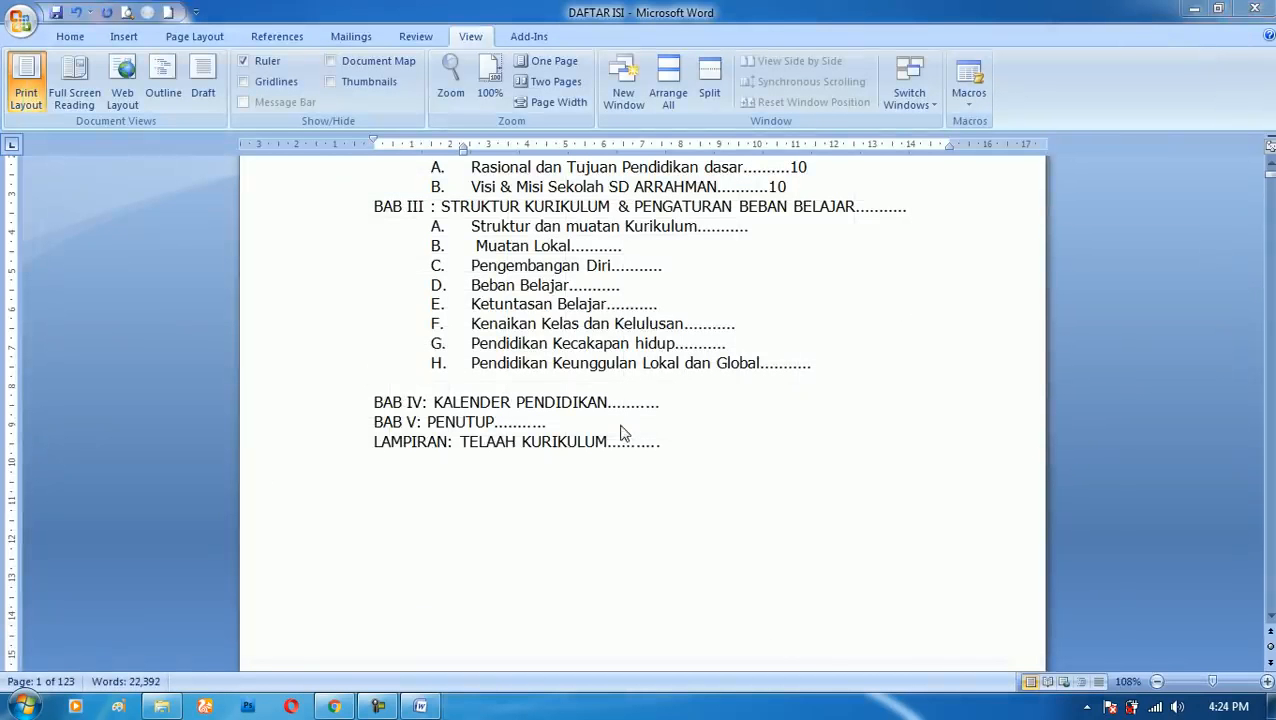
- In the Rasional section of BAB I, block-select a rectangular column of text from "Kurikulum" down to the line beginning "jenjang pendidikan"
scroll(689, 461, down, 10)
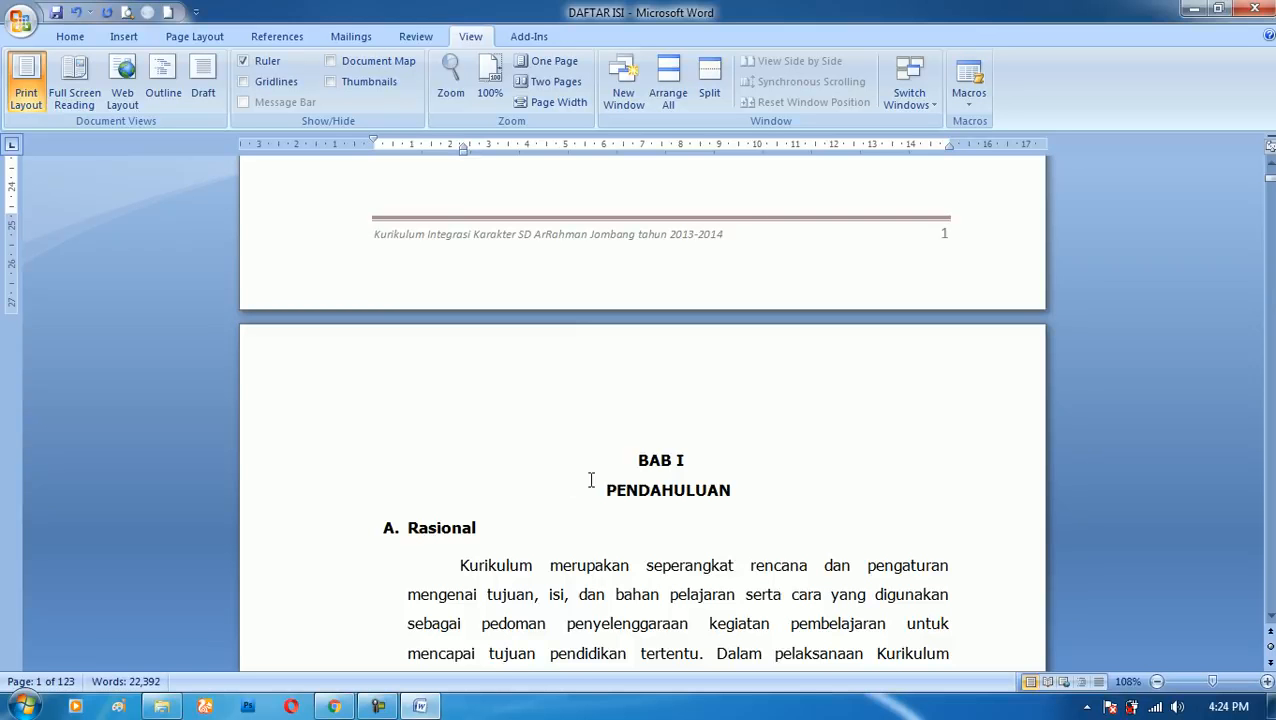
scroll(591, 480, down, 5)
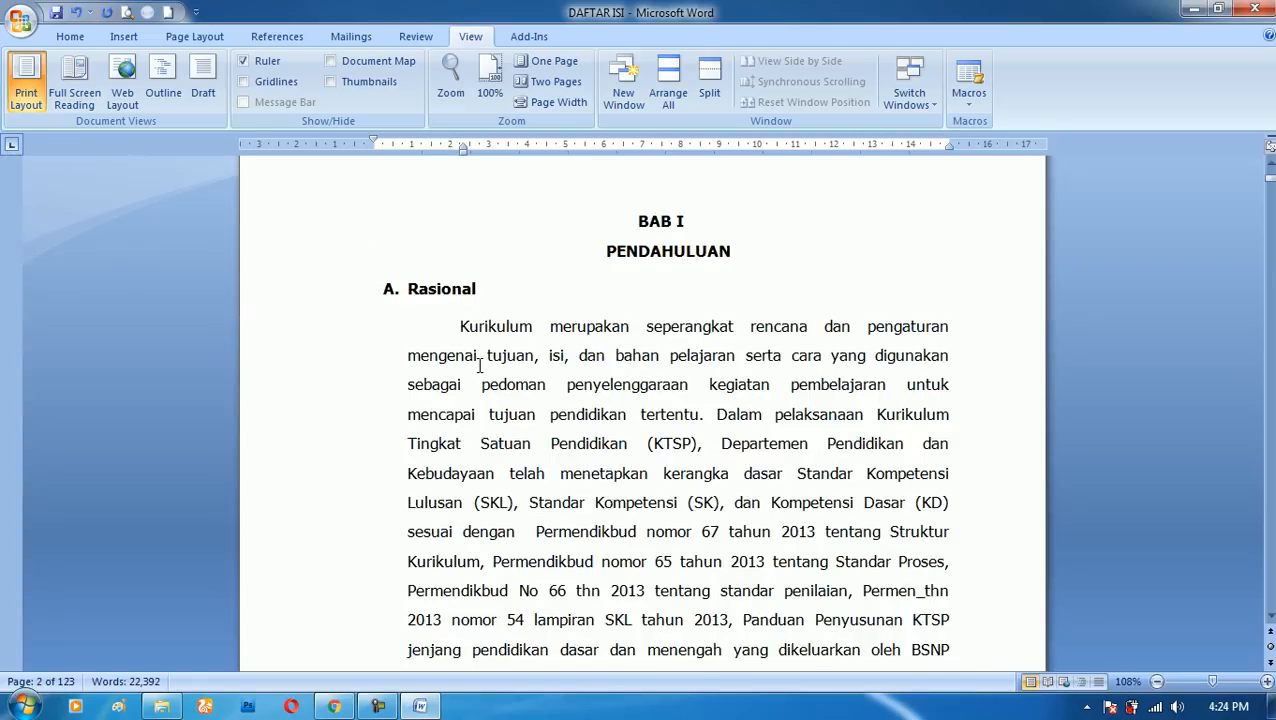
key(alt)
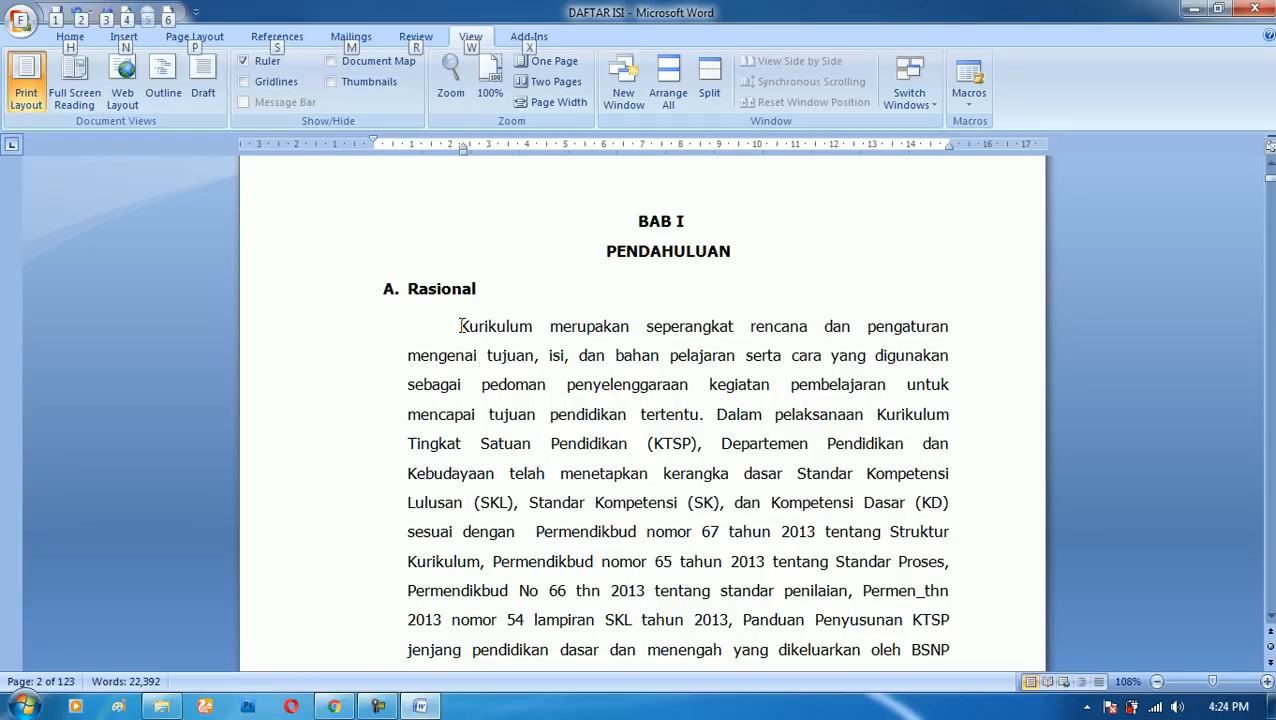
drag(460, 326, 615, 638)
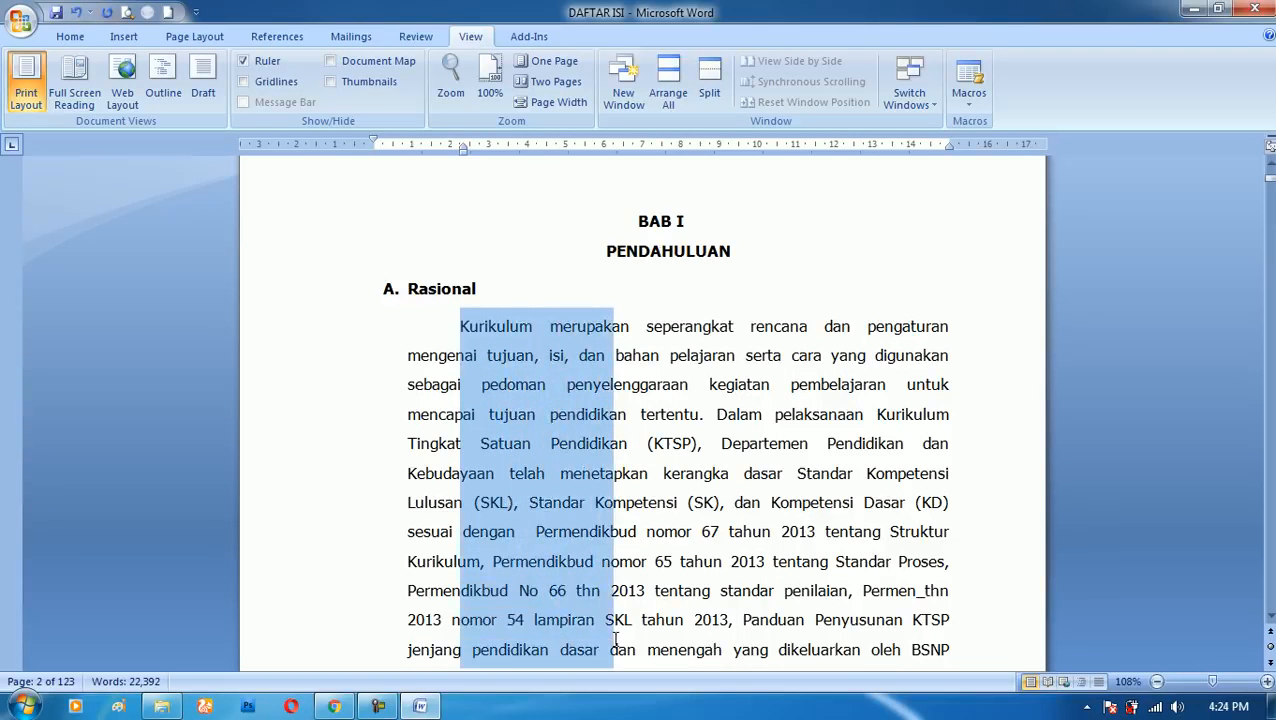
- For comparison, select the first Rasional paragraph normally from "Kurikulum" through "Panduan Penyusunan KTSP", and clear the selection
click(528, 336)
drag(460, 330, 945, 533)
click(611, 418)
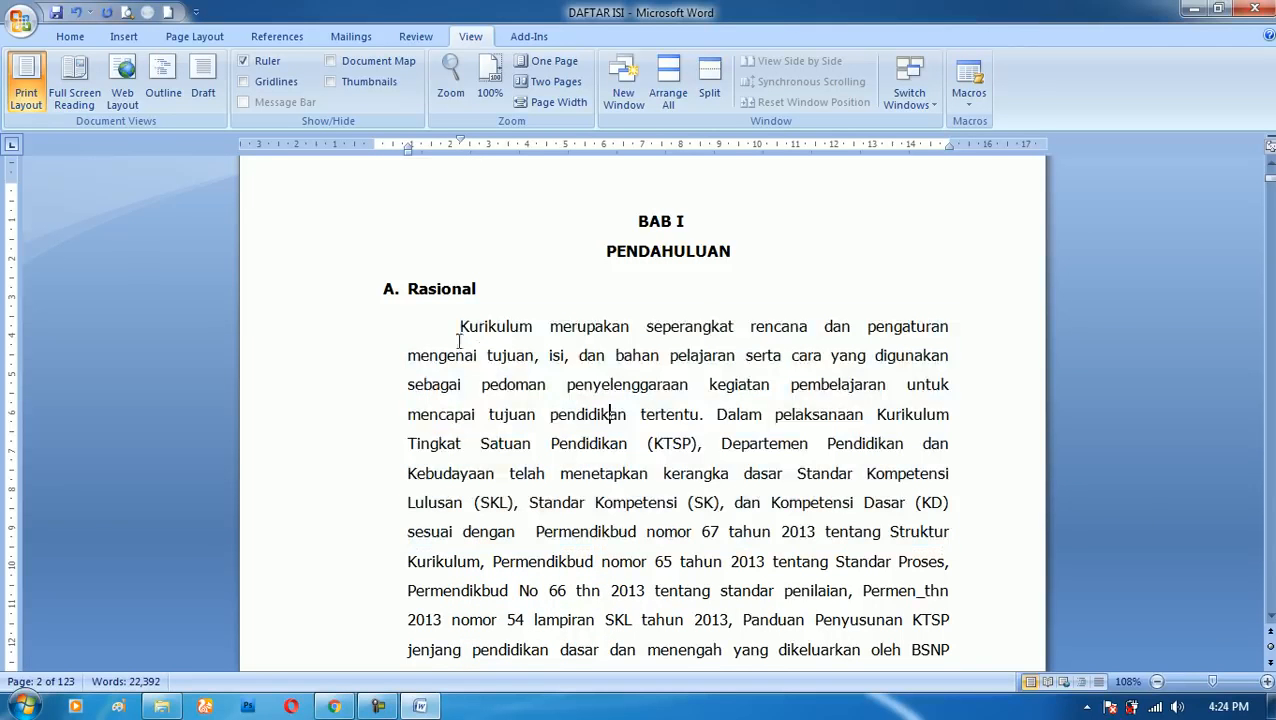
drag(458, 326, 950, 622)
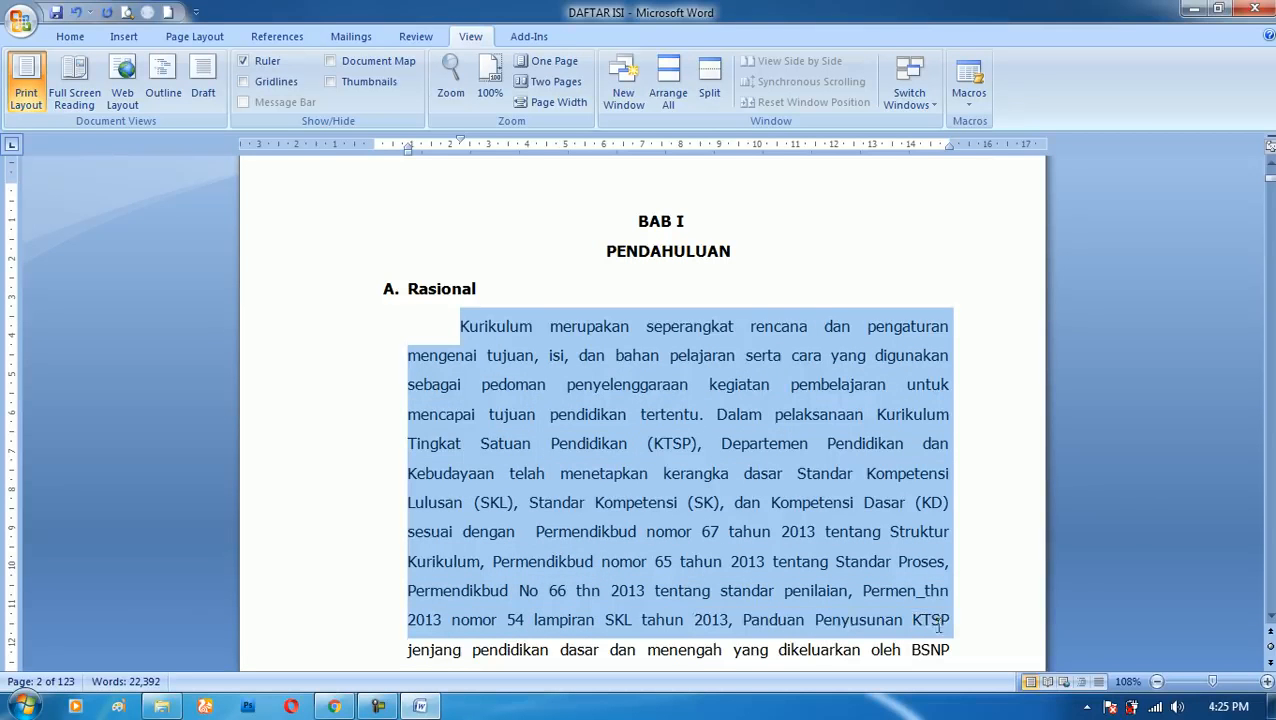
click(517, 386)
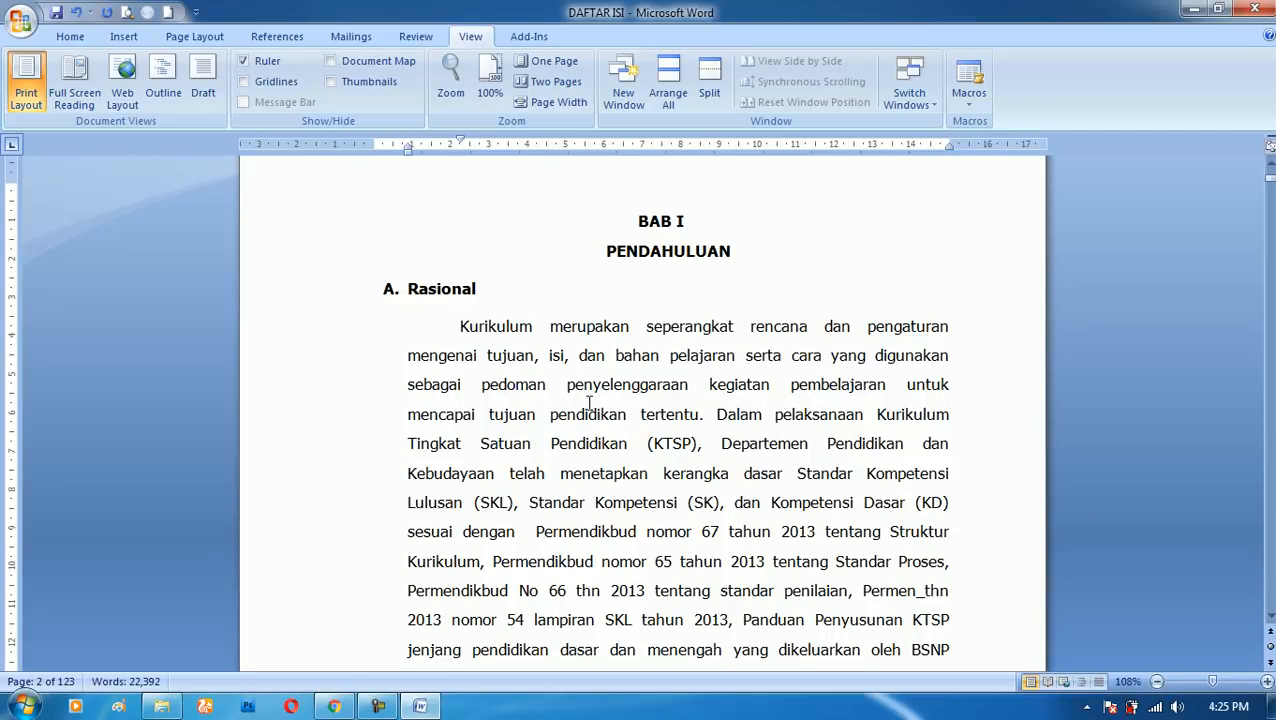
- Block-select a narrow text column starting at "merupakan" in the Rasional paragraph and running across the following pages, and clear the selection
key(alt)
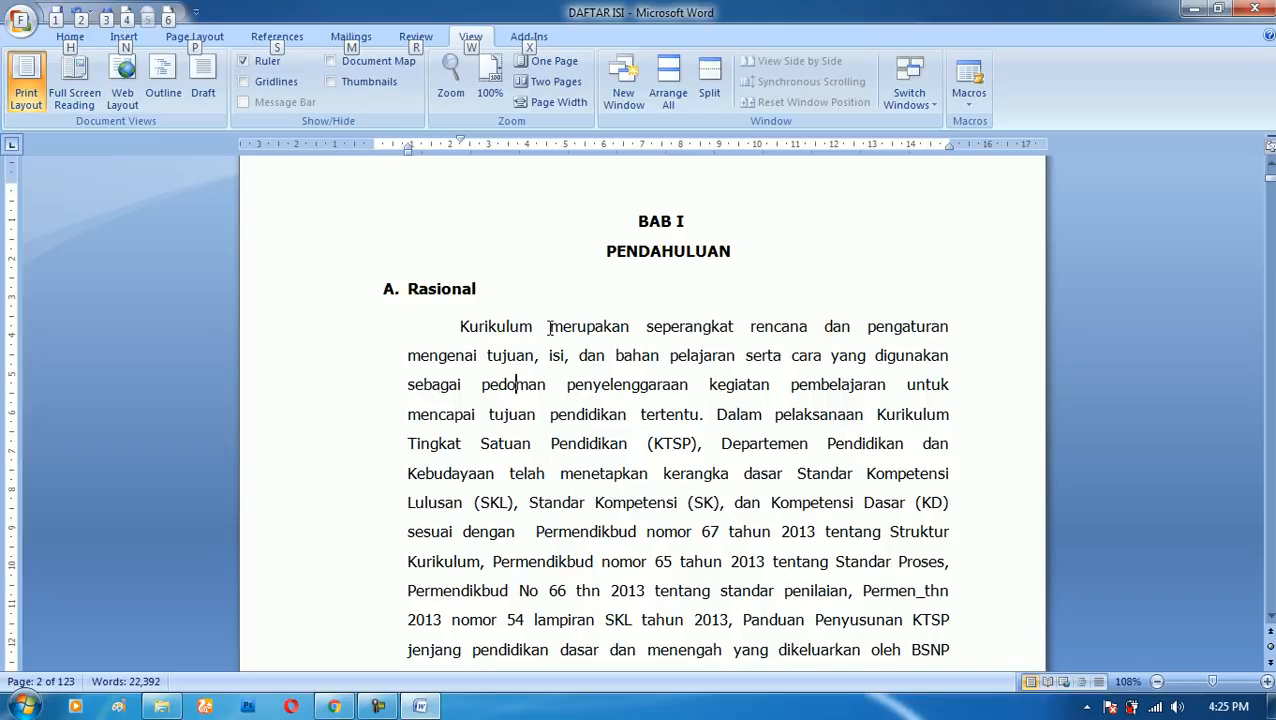
drag(549, 334, 636, 337)
scroll(636, 337, up, 6)
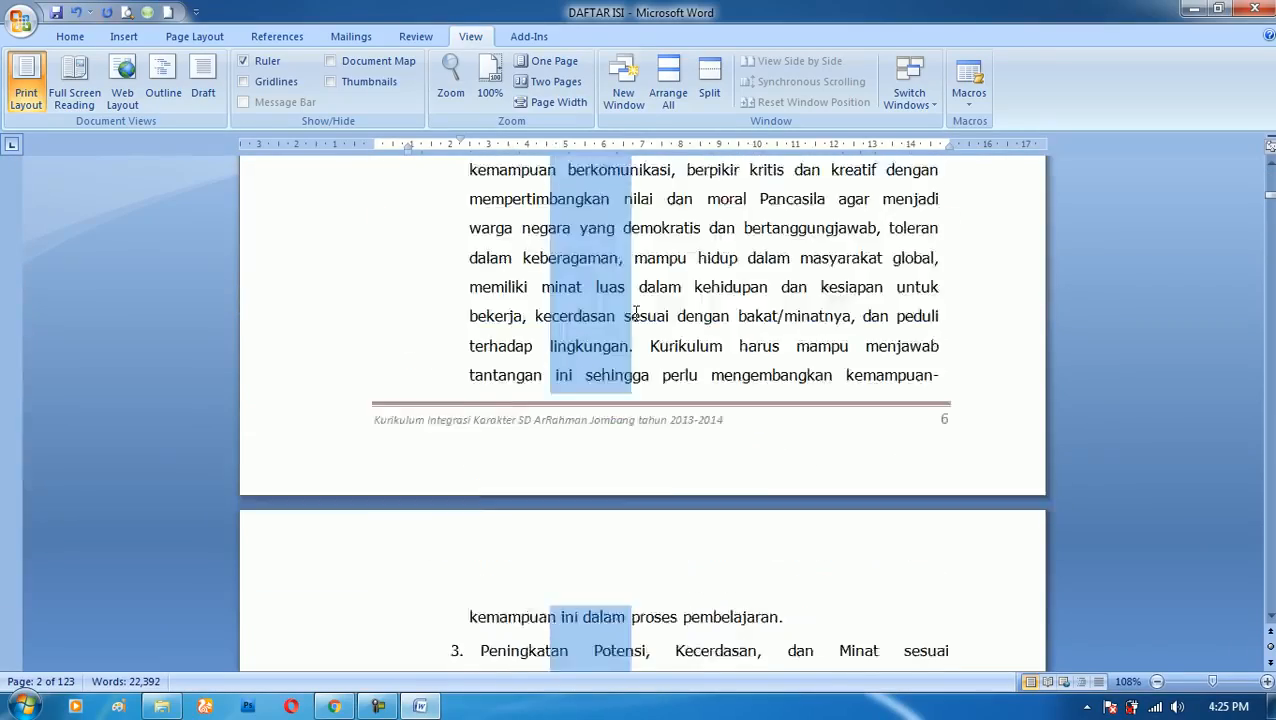
scroll(763, 313, up, 6)
scroll(719, 302, up, 15)
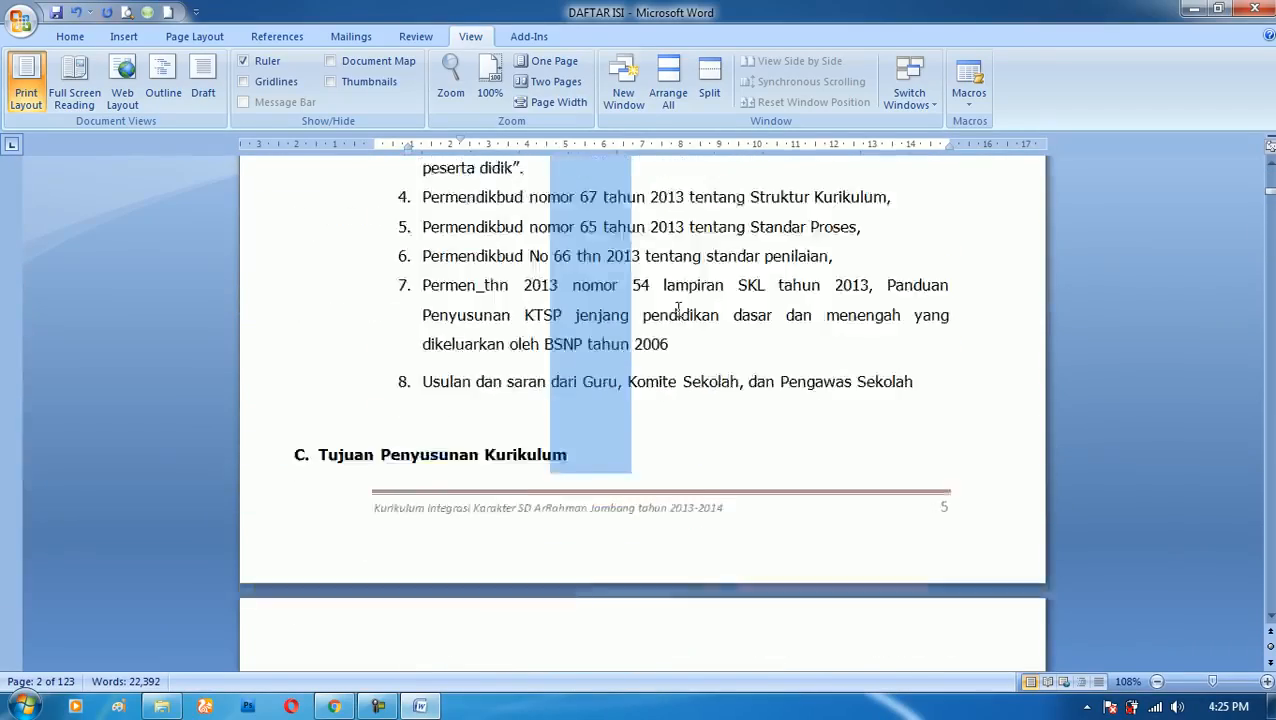
click(621, 242)
- Copy a rectangular block from the first two paragraphs under "B. Landasan Penyusunan Kurikulum" and paste it into a new blank document
scroll(627, 272, up, 8)
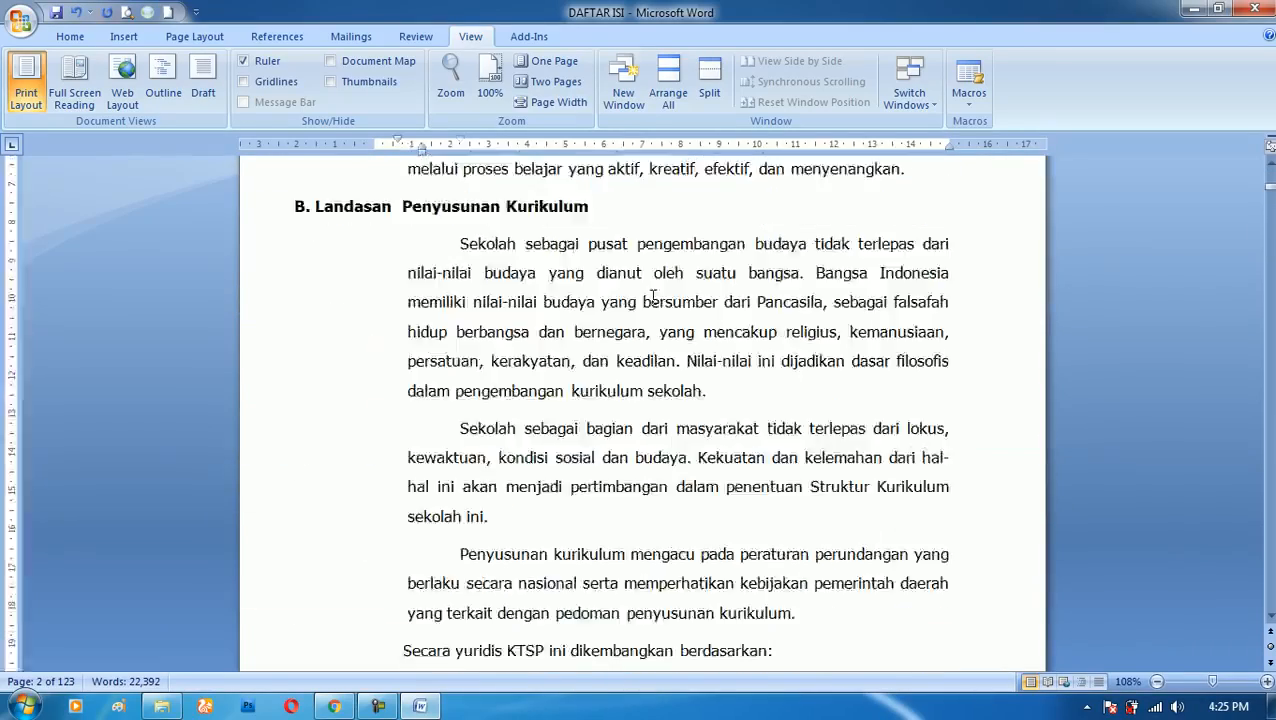
drag(590, 293, 670, 546)
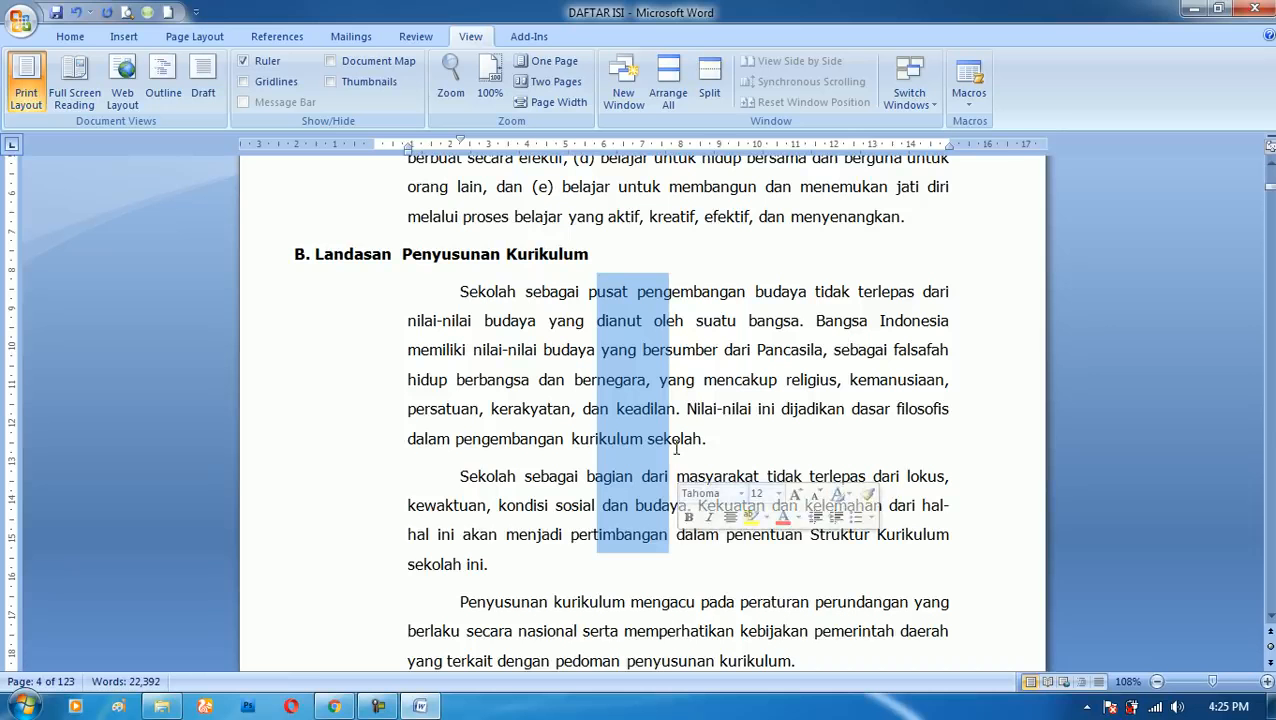
click(70, 36)
click(76, 84)
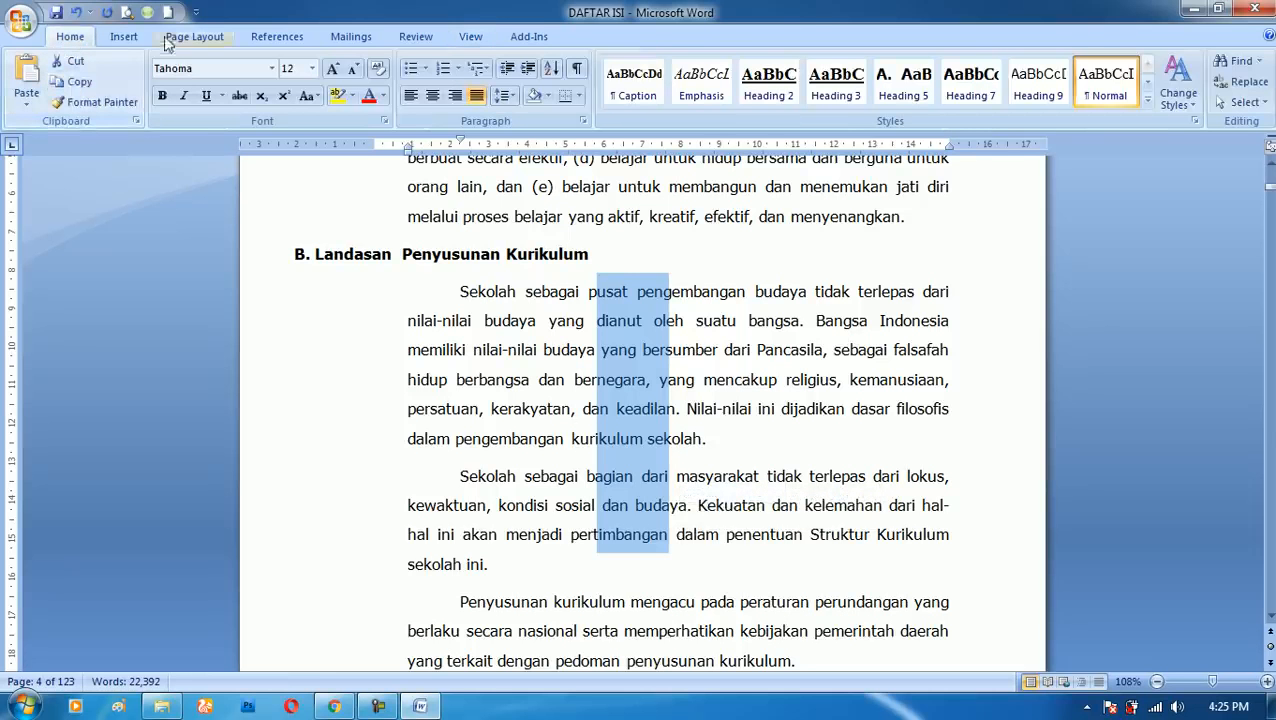
click(168, 12)
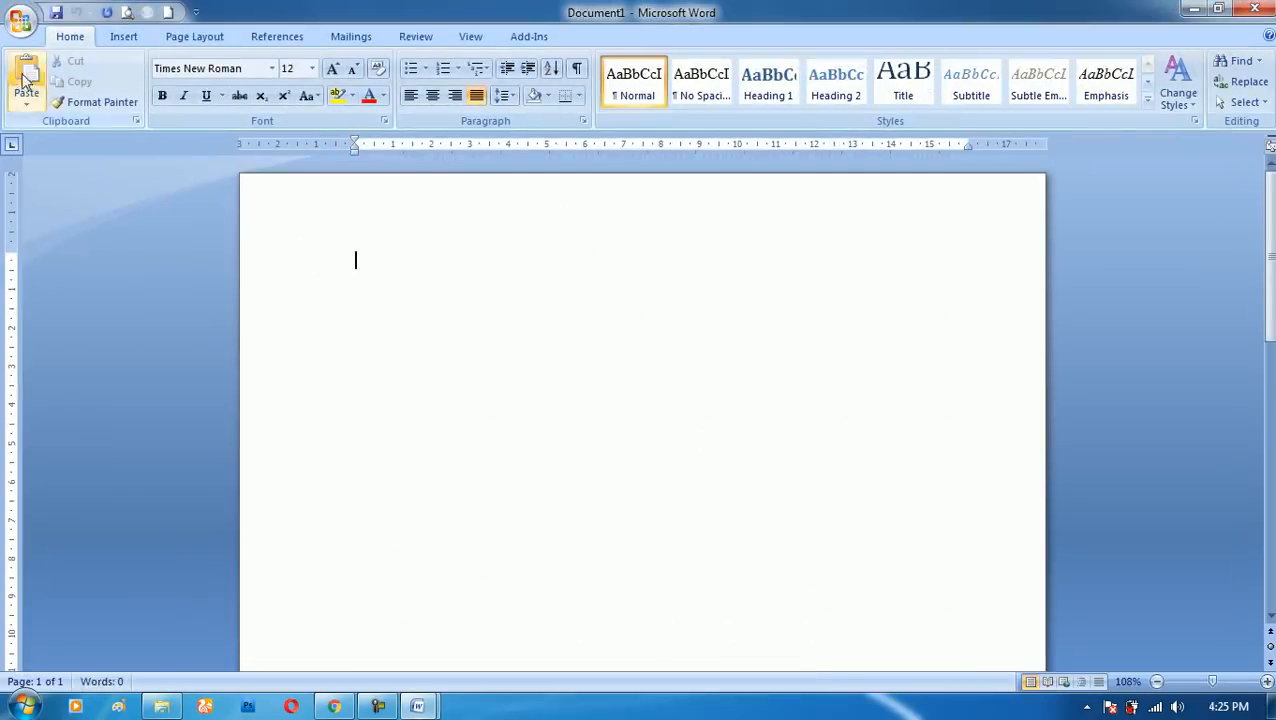
click(26, 85)
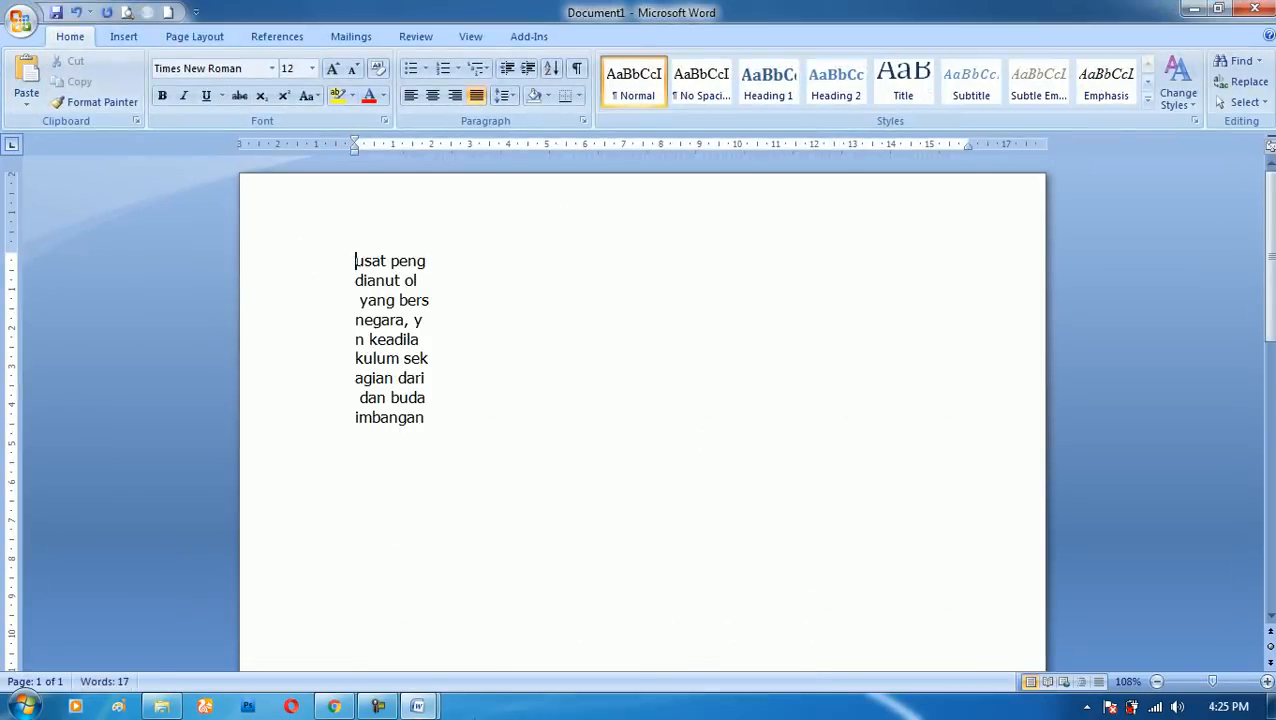
- Return to DAFTAR ISI and copy a block column from "pengelolaan pendidikan" on page 3 down to "program kurikulum" just above section D
mouse_move(417, 706)
click(381, 628)
click(768, 355)
scroll(701, 445, down, 3)
scroll(701, 445, up, 15)
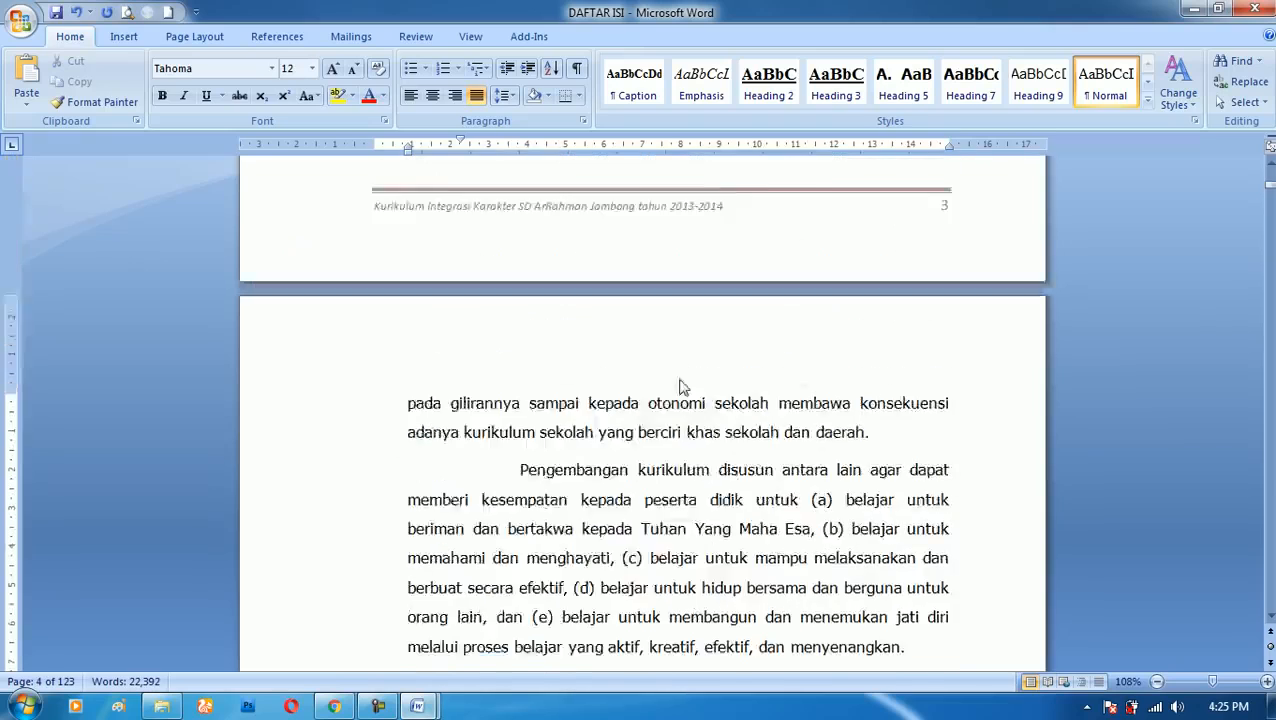
scroll(567, 324, up, 2)
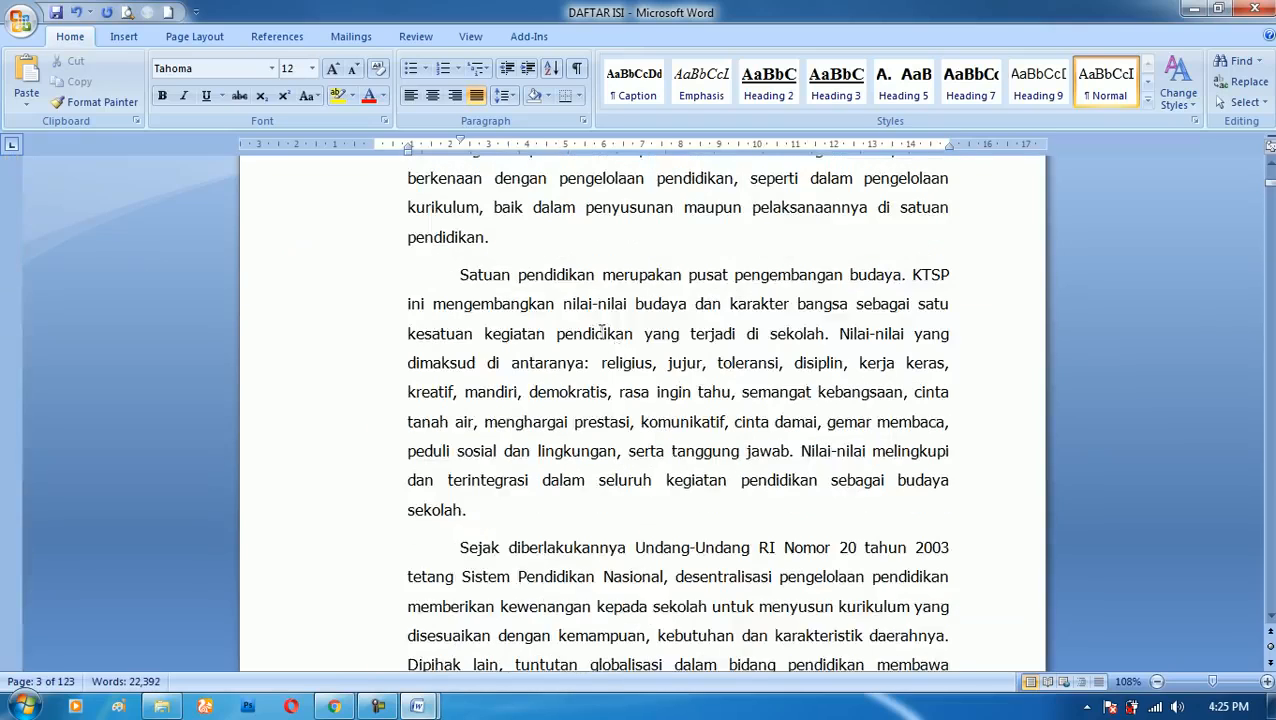
key(alt)
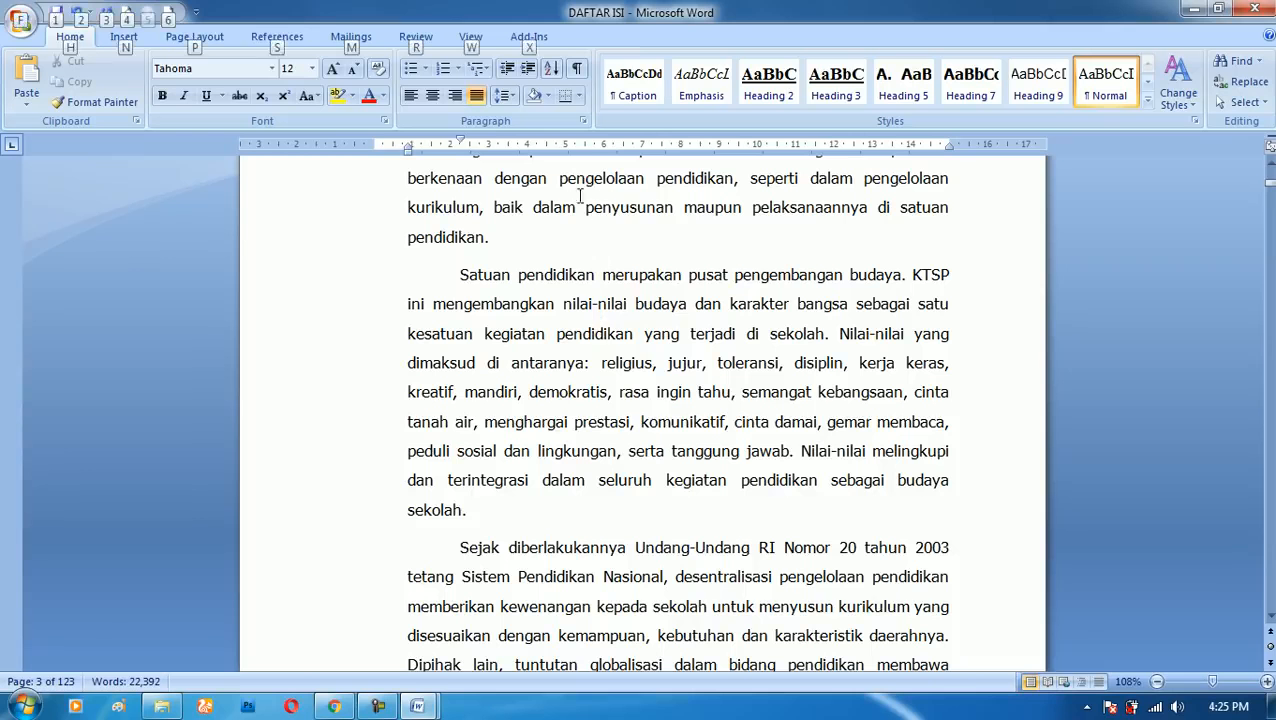
drag(556, 181, 682, 395)
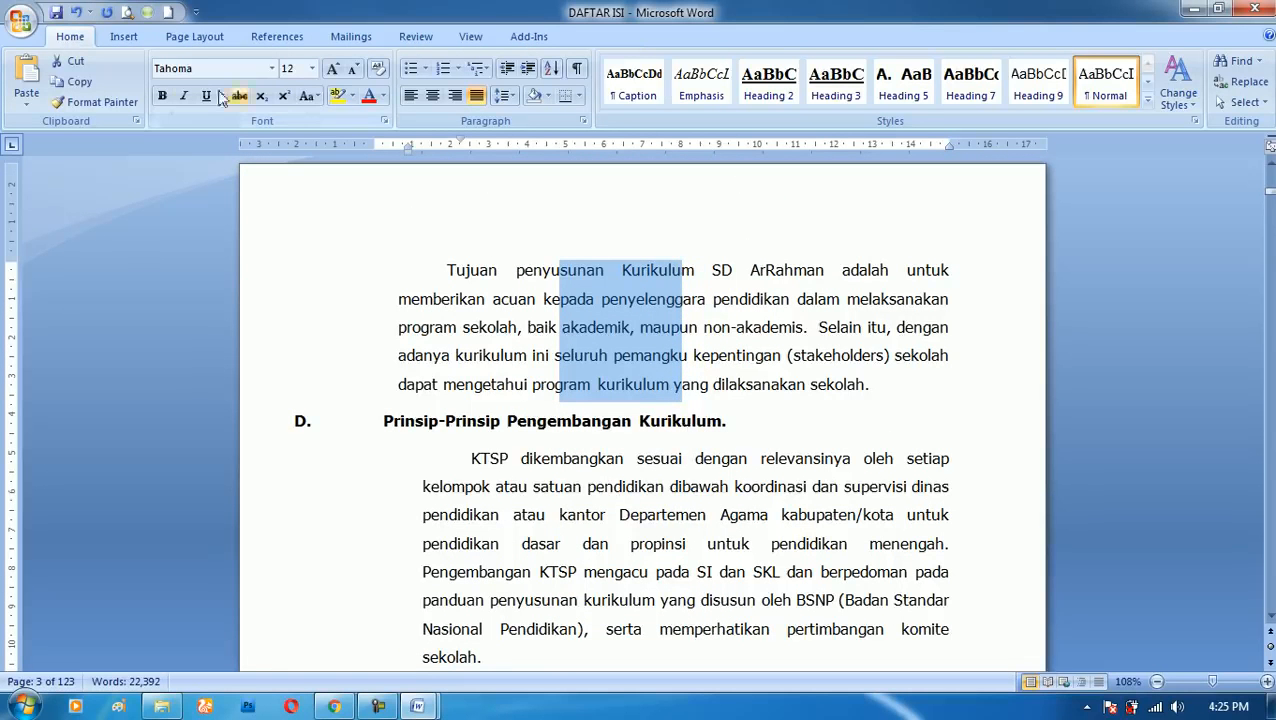
click(80, 82)
- Switch to Document1 and paste the copied column below the existing block text
click(417, 706)
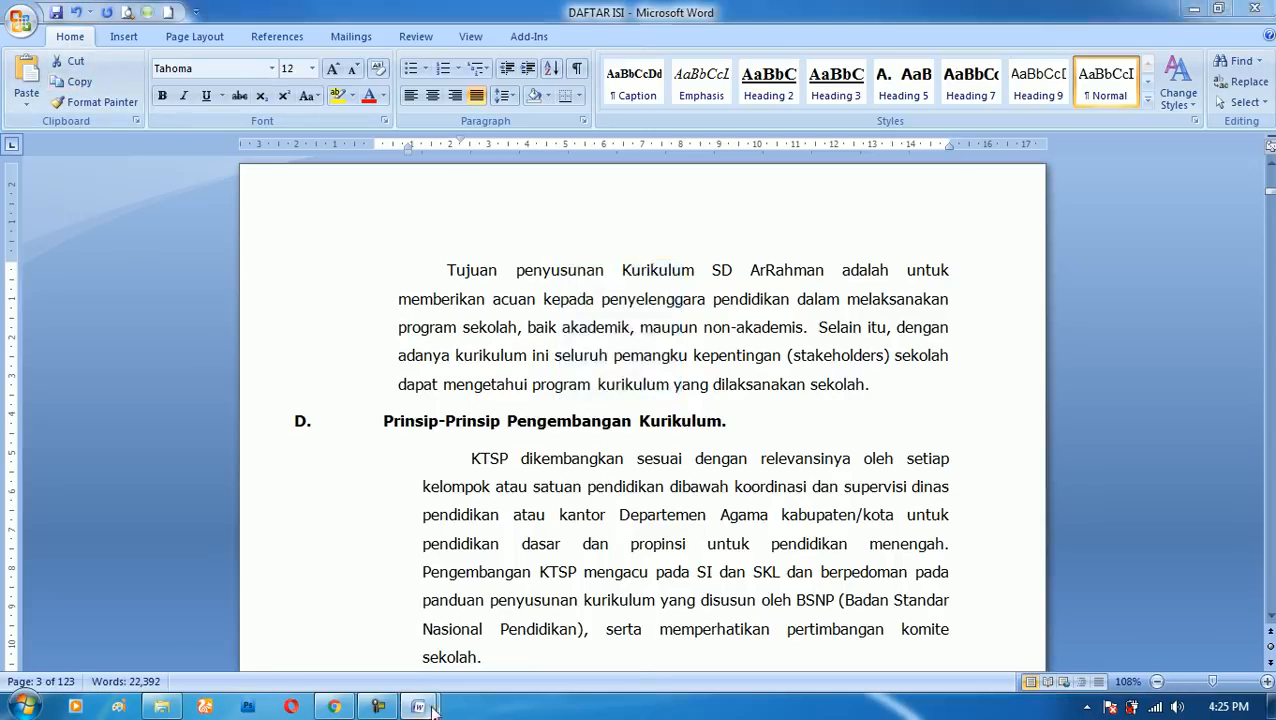
click(481, 598)
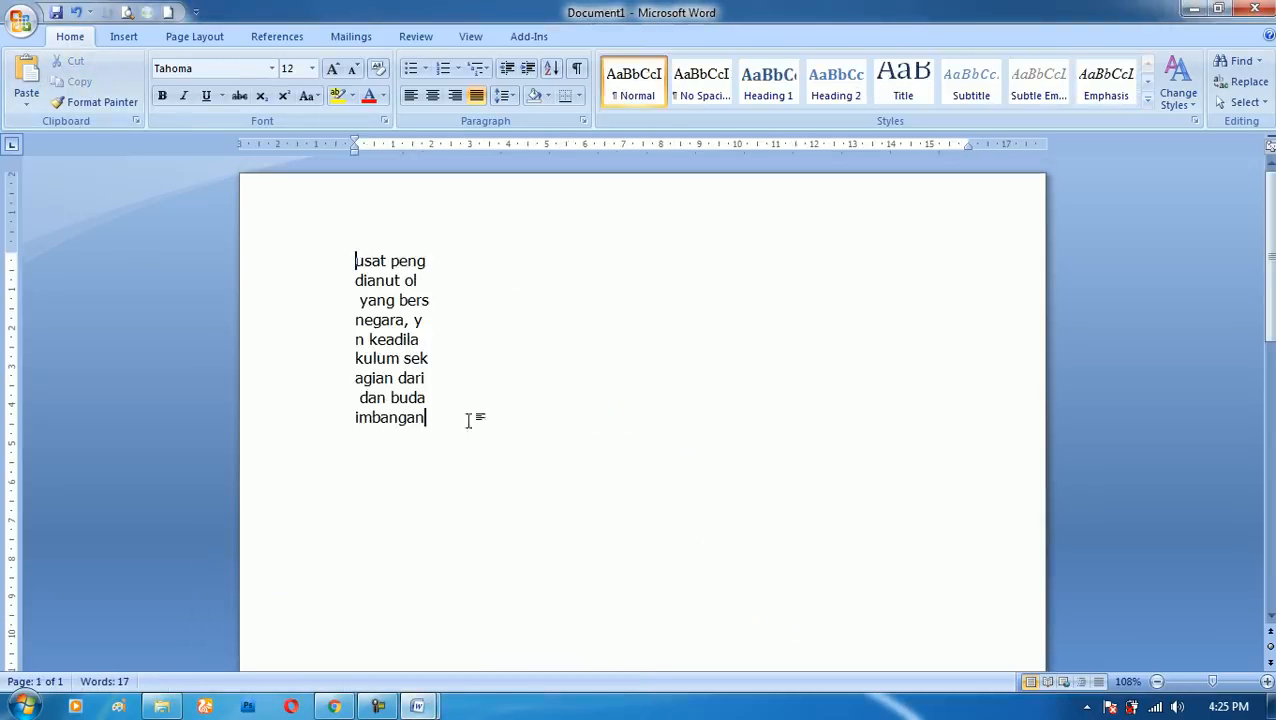
key(ctrl+v)
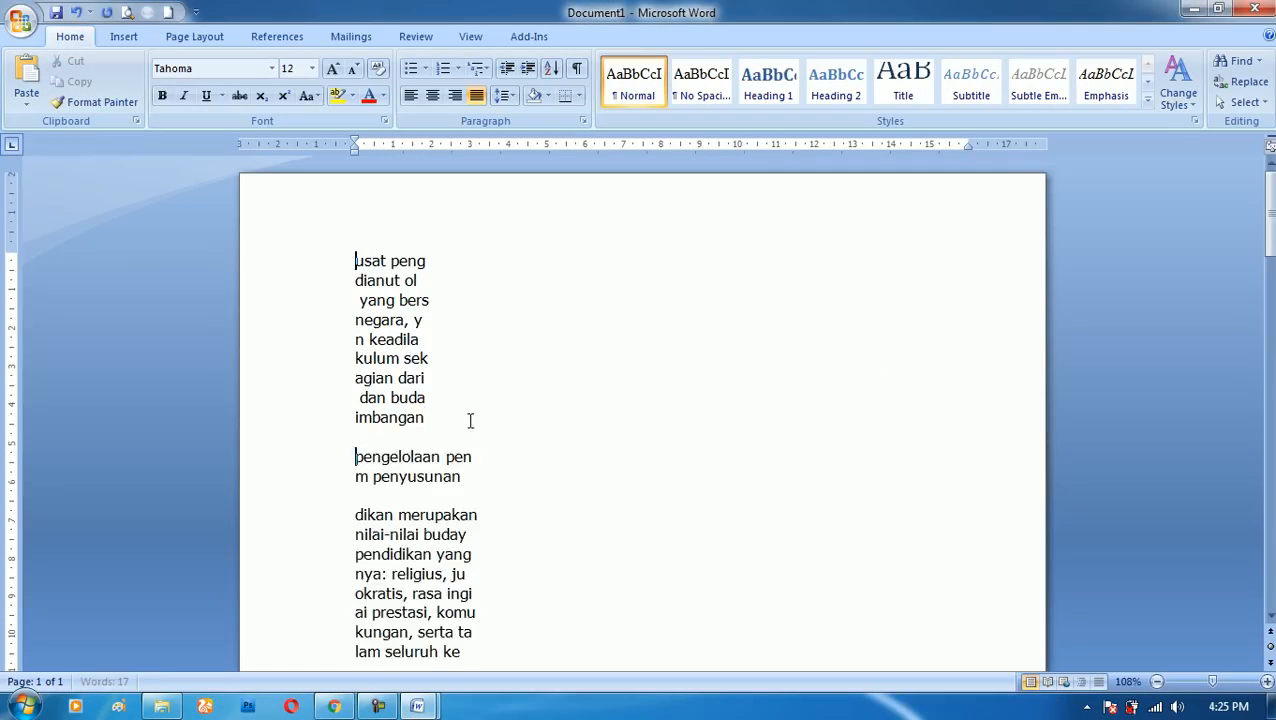
- Look through the pasted column text in Document1 and close that document without saving it
scroll(501, 469, down, 15)
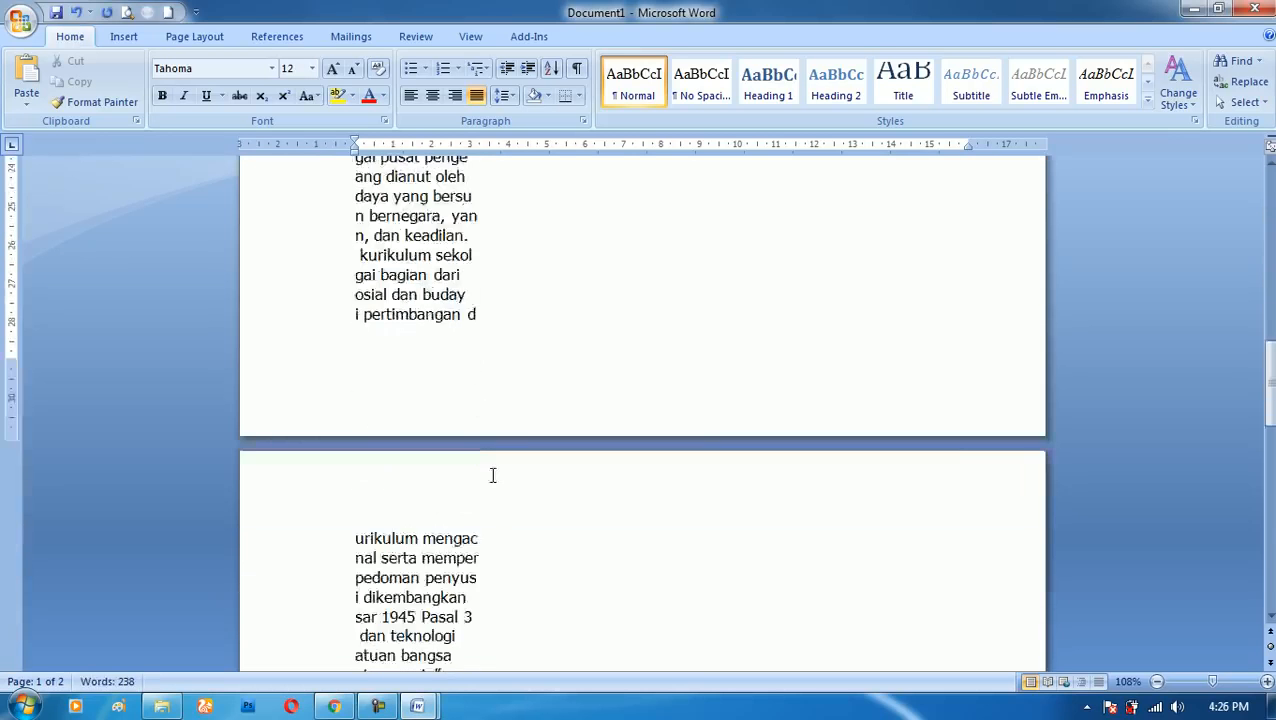
scroll(485, 480, down, 5)
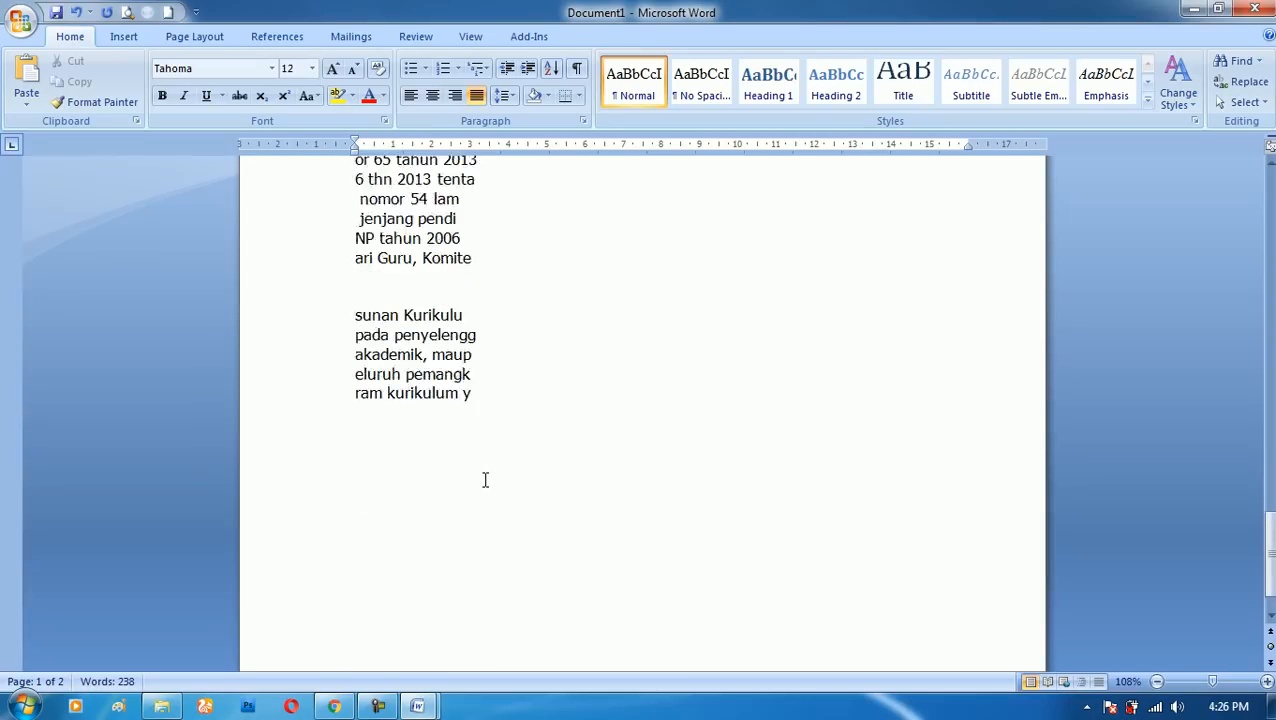
scroll(484, 478, up, 15)
scroll(485, 470, up, 15)
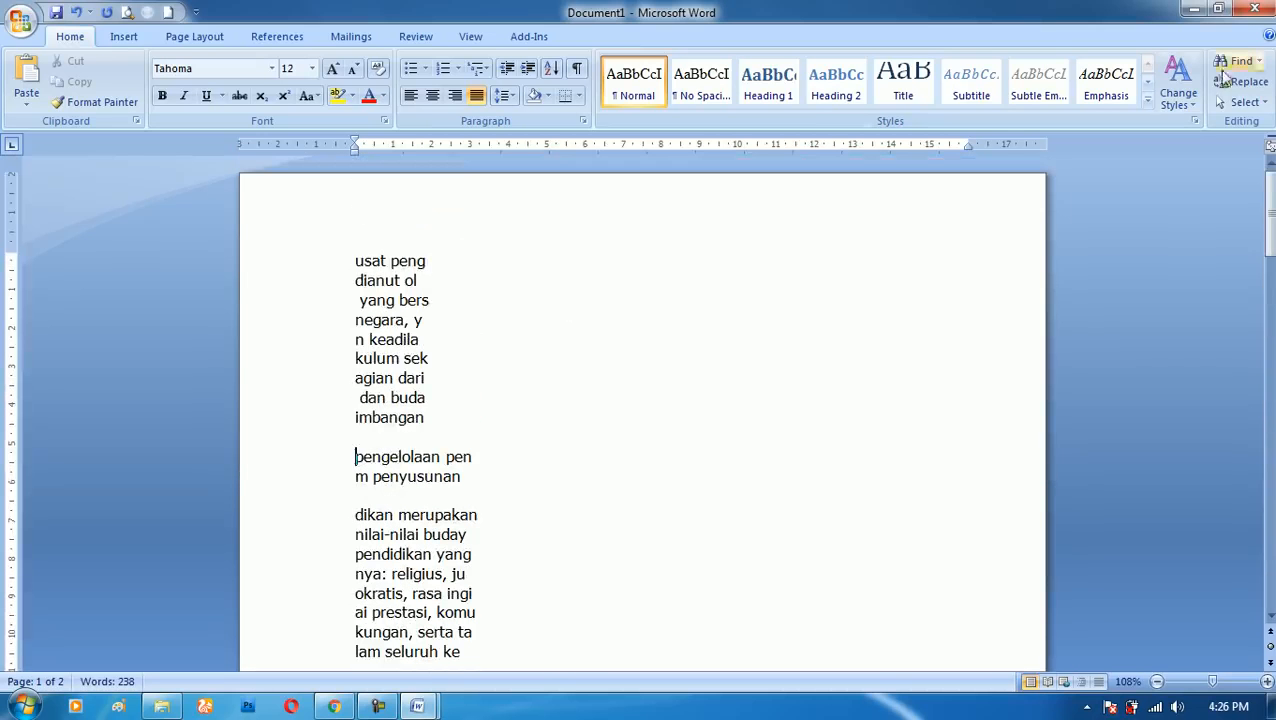
click(1252, 10)
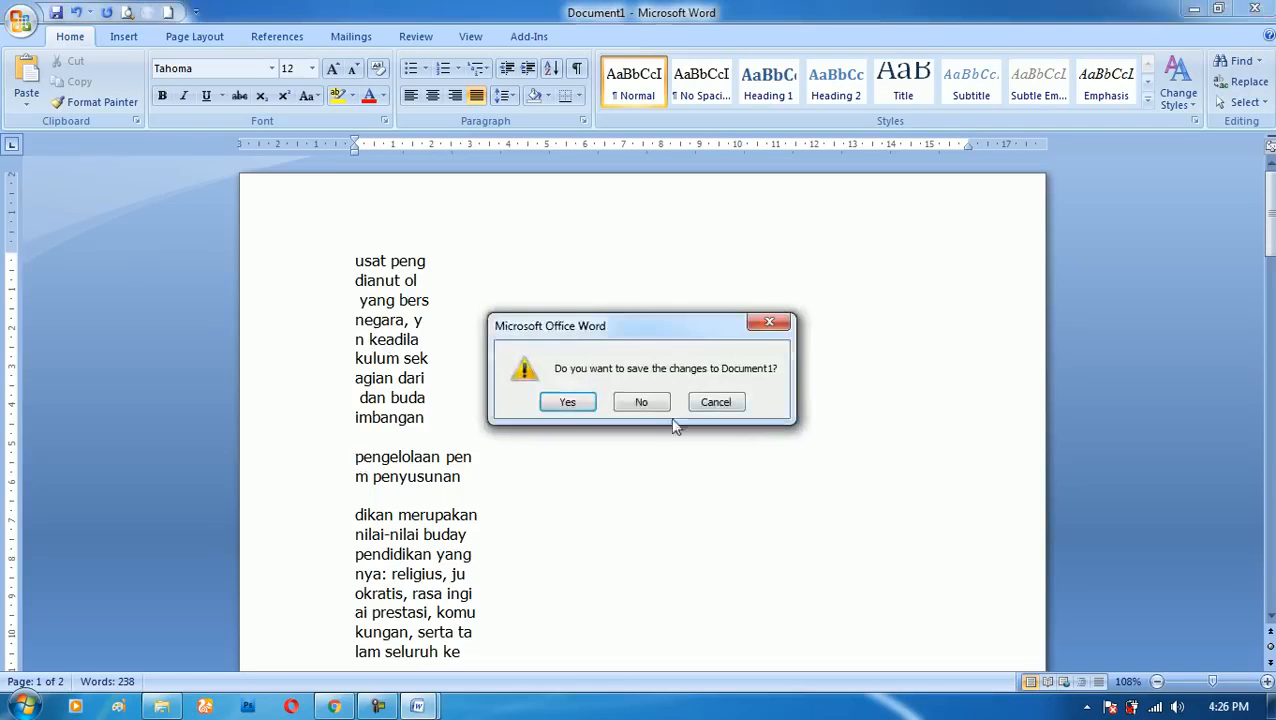
click(641, 401)
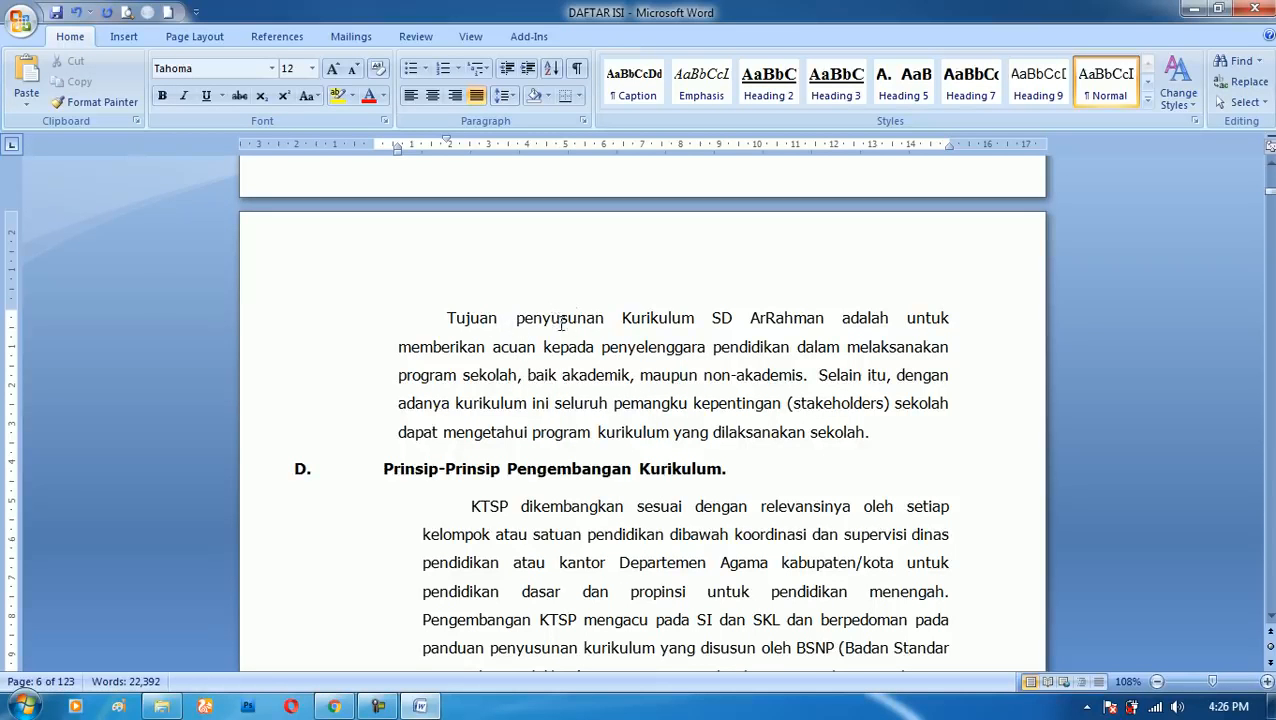
- Select single whole words in the paragraph above section D, including "penyusunan", "ArRahman", "akademik" and "pendidikan"
double_click(556, 320)
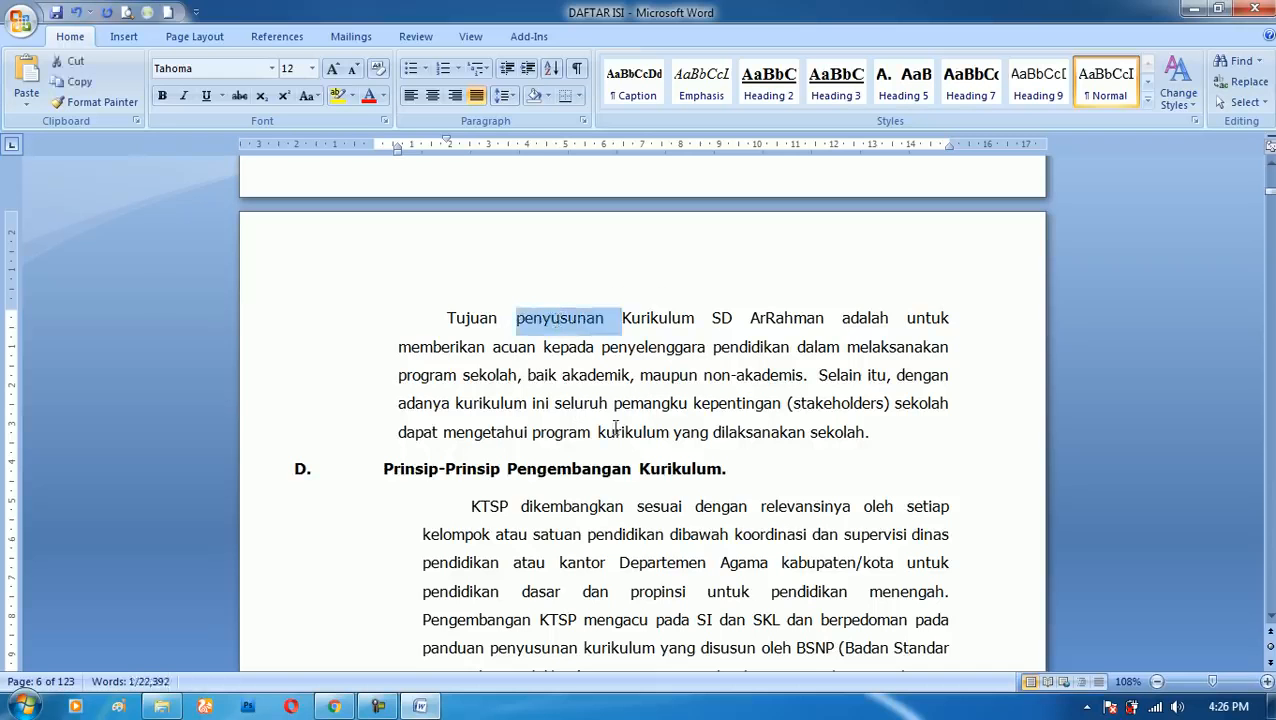
double_click(785, 318)
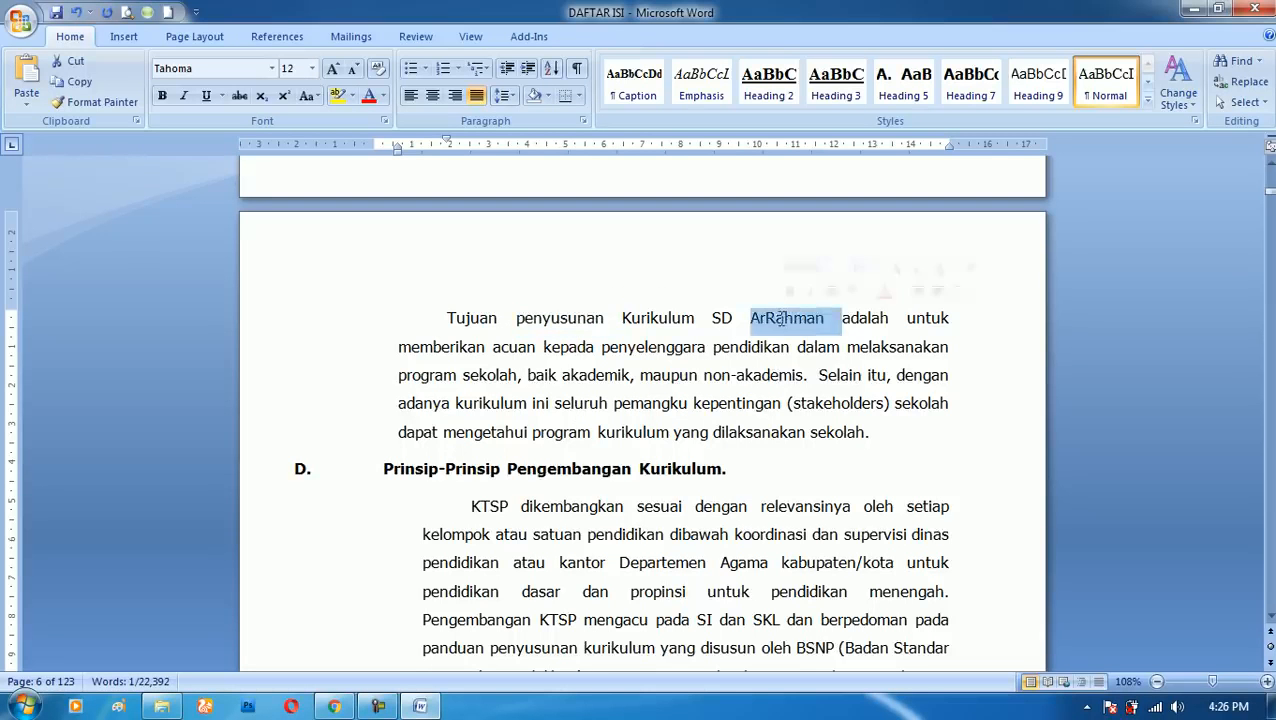
double_click(660, 350)
click(597, 376)
double_click(597, 376)
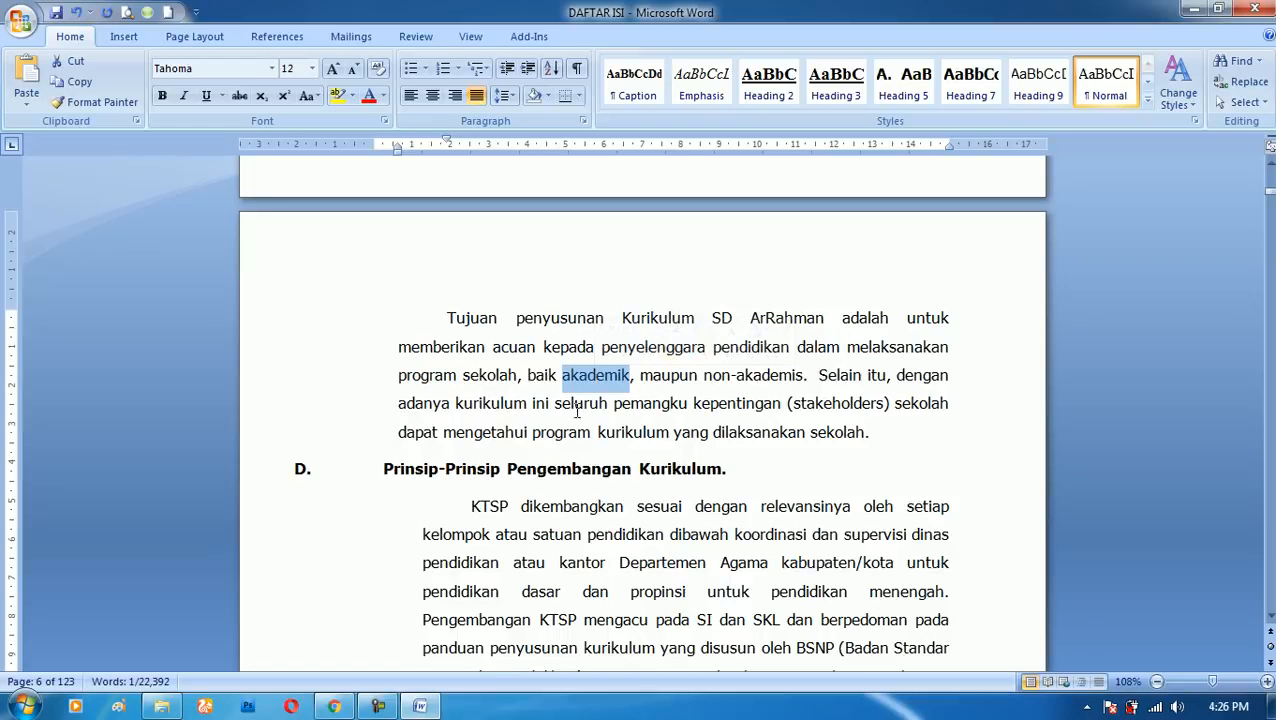
double_click(770, 376)
double_click(752, 347)
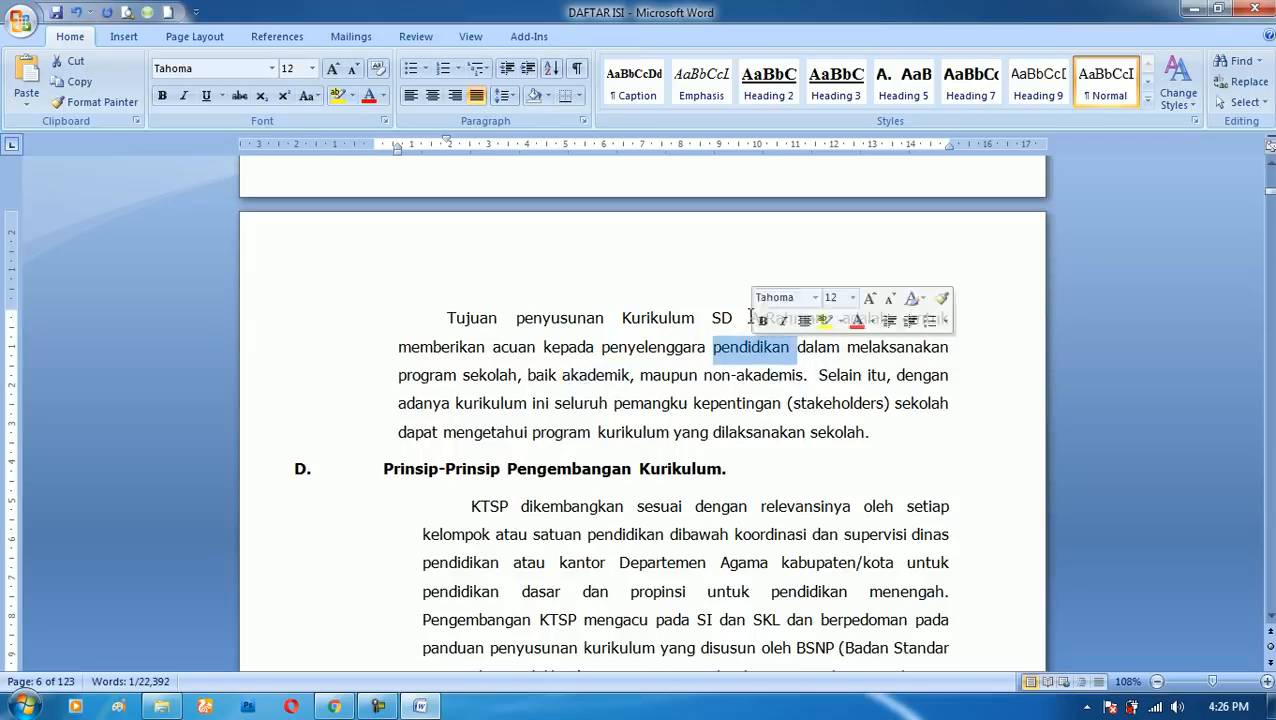
- Select "Tujuan" letter by letter, compare with whole-word selection of "penyusunan" and "Tujuan", and clear the selection
drag(449, 317, 500, 318)
double_click(547, 318)
click(456, 319)
double_click(462, 318)
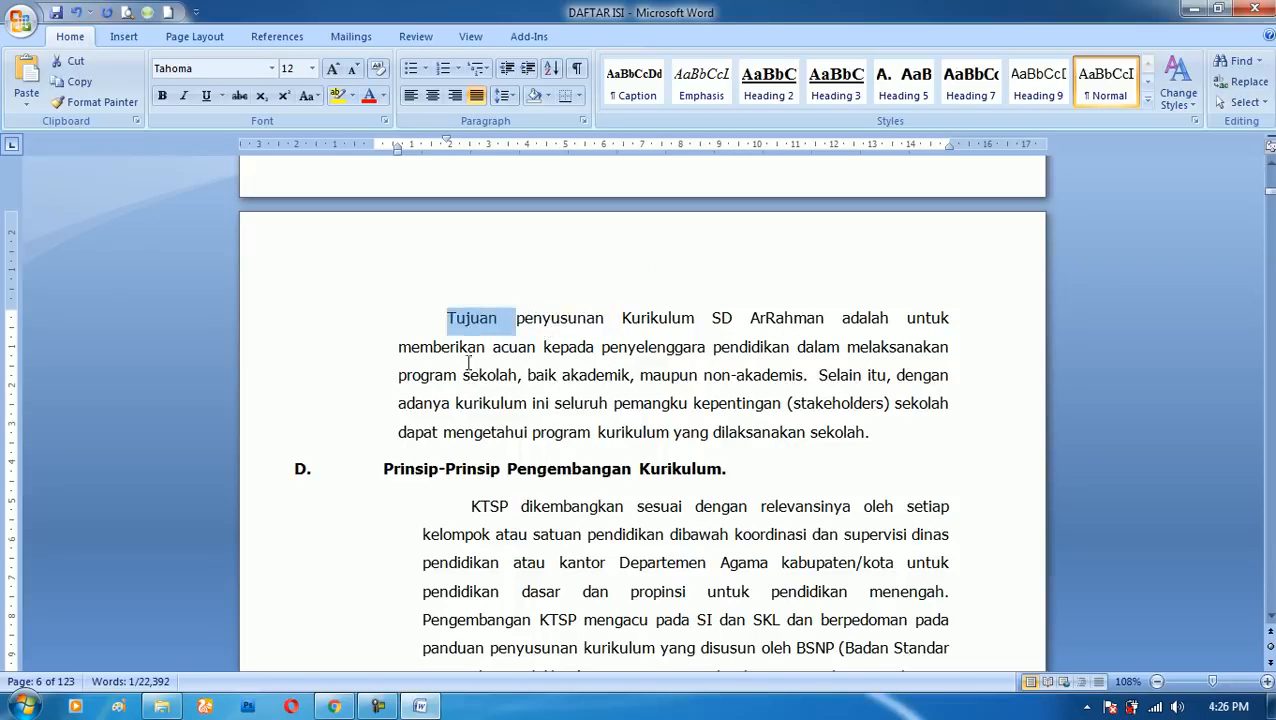
click(467, 348)
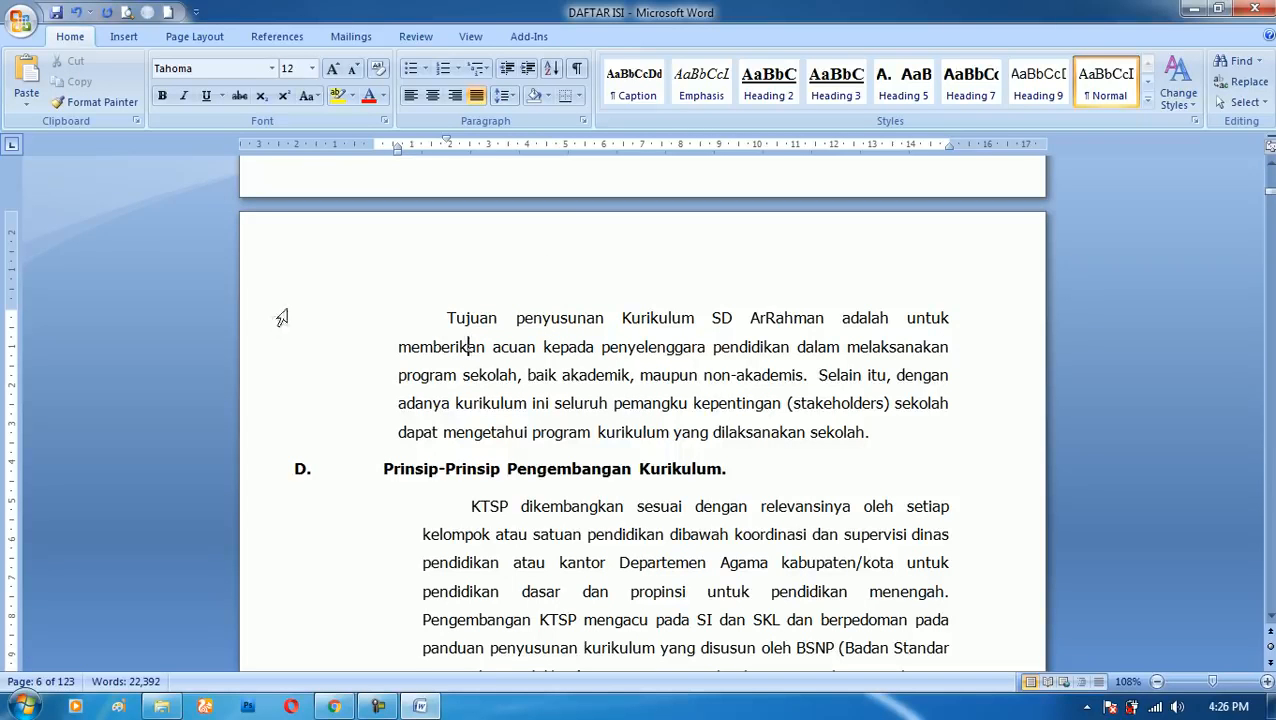
- Select whole lines of the paragraph starting "Tujuan penyusunan", and then the full paragraph starting "KTSP dikembangkan" under section D
drag(263, 320, 272, 455)
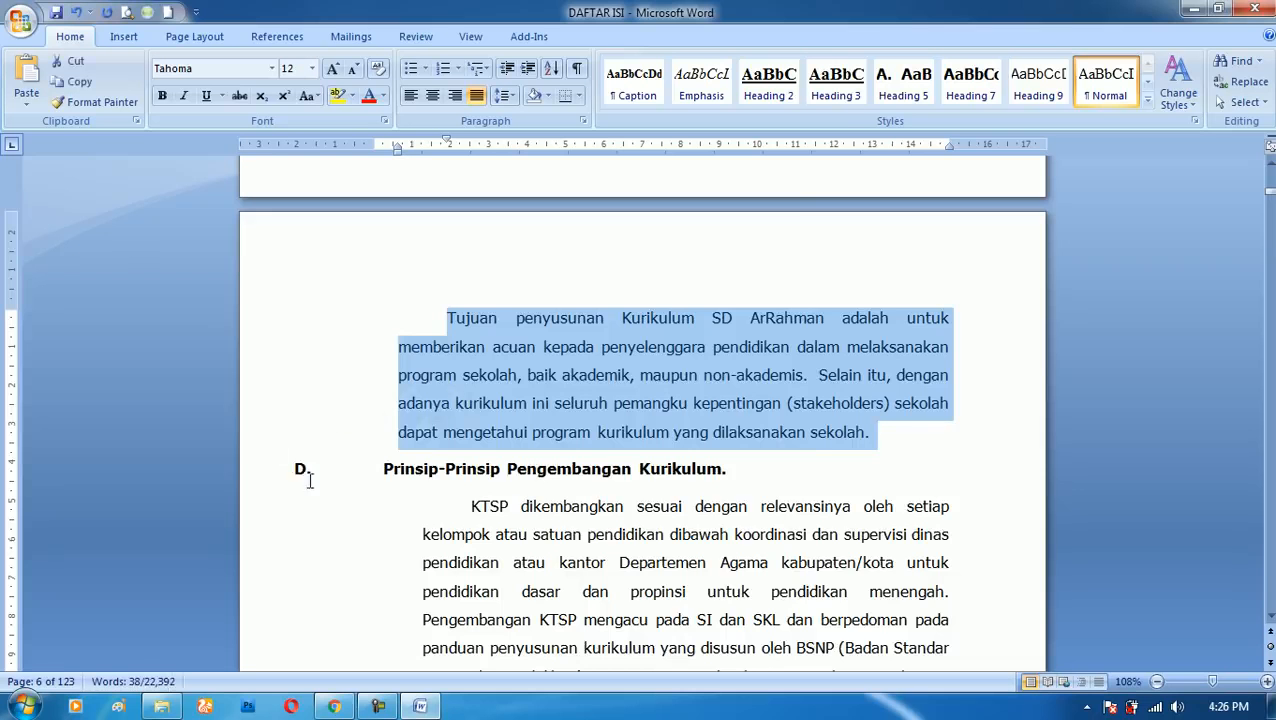
scroll(555, 447, down, 3)
drag(267, 370, 279, 570)
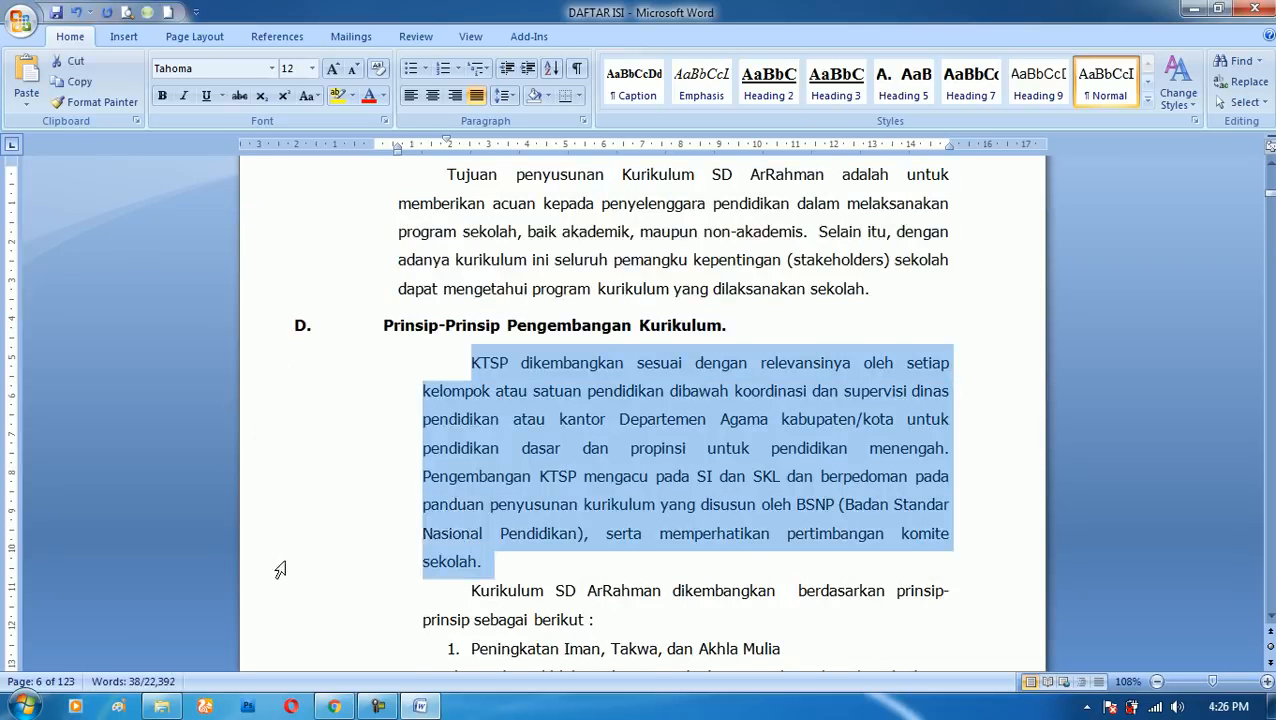
- Select "kepada", "penyelenggara" and "maupun" one at a time, and then the full paragraph starting "Tujuan penyusunan"
click(545, 368)
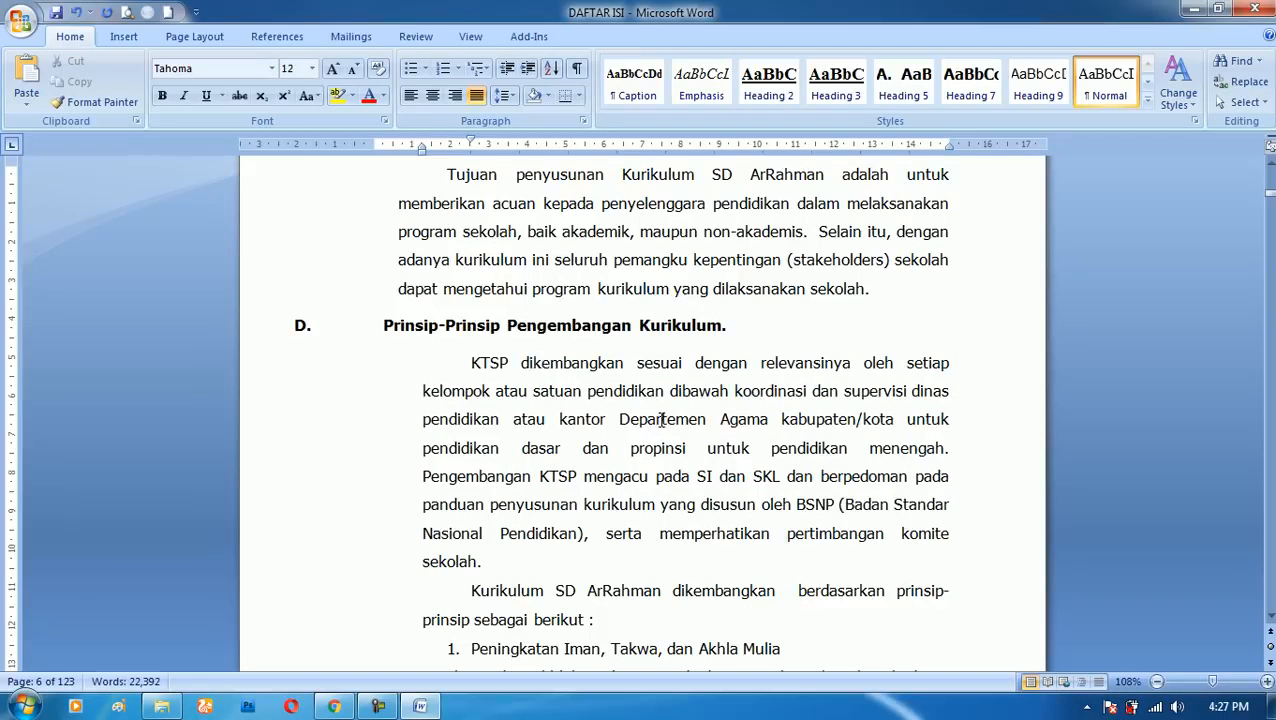
double_click(573, 203)
double_click(685, 205)
double_click(664, 232)
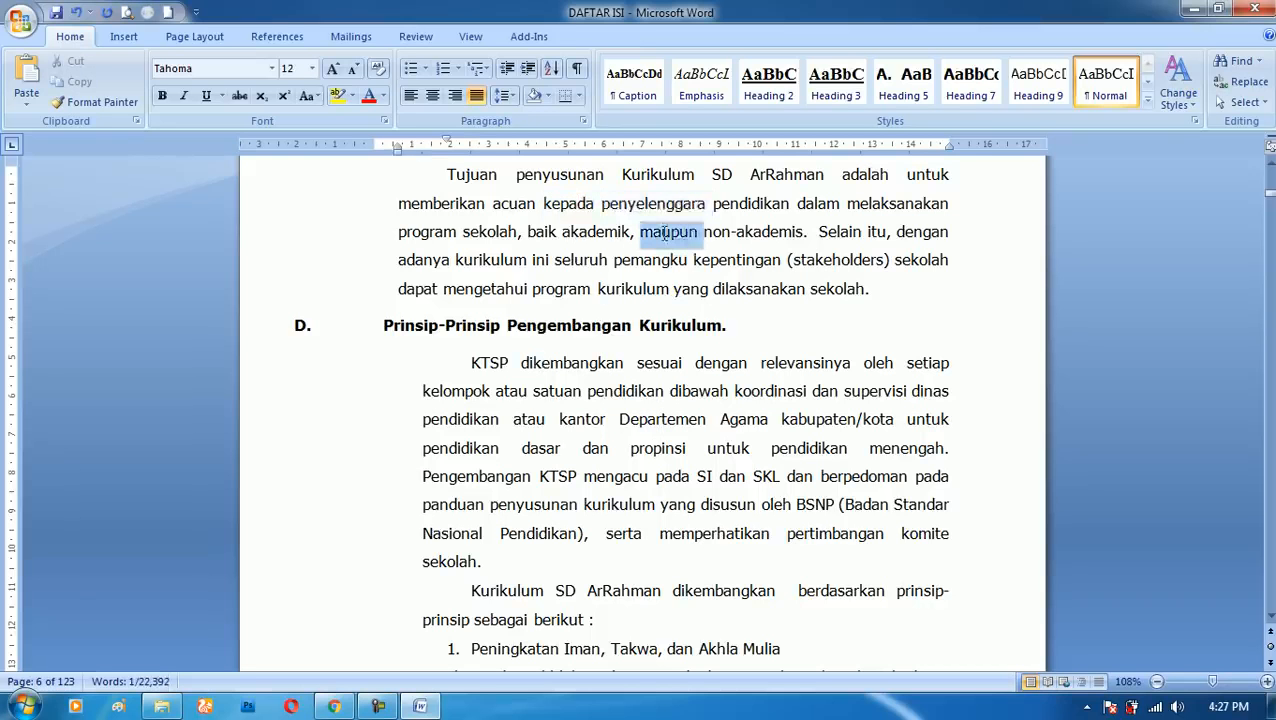
triple_click(565, 263)
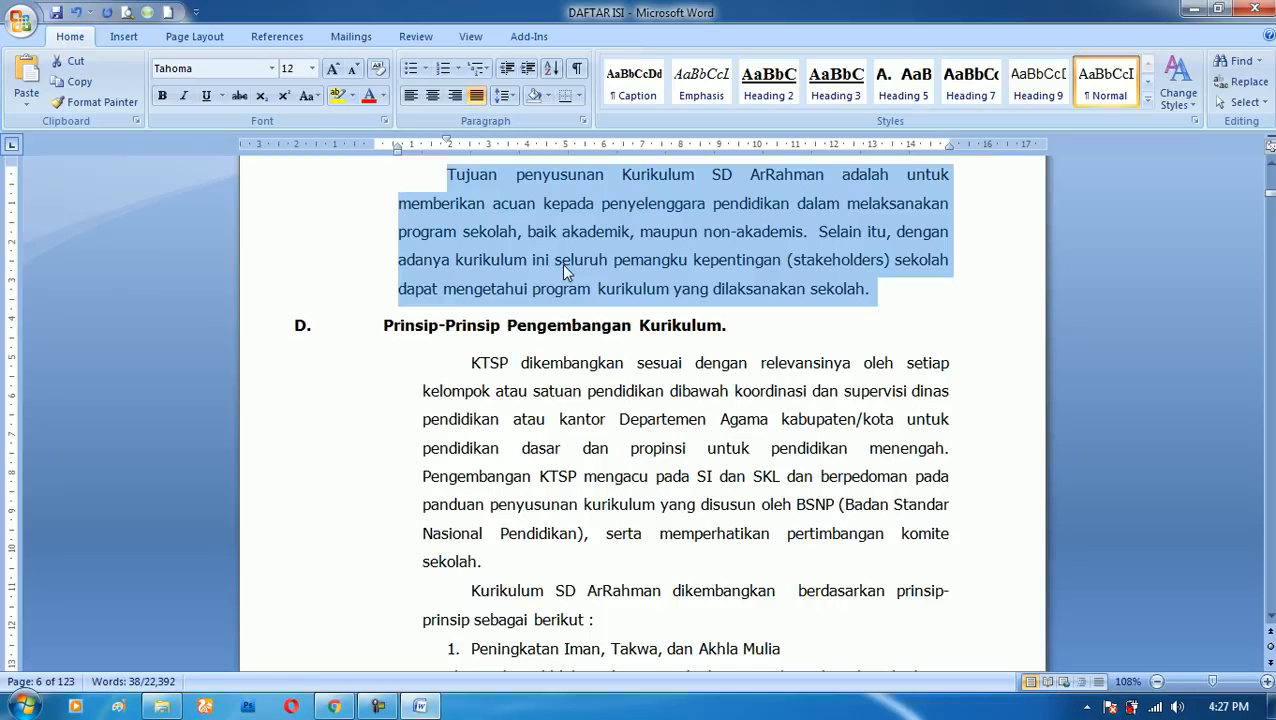
- Insert two empty lines above the paragraph starting "Tujuan penyusunan" and return to the first of them
scroll(559, 263, up, 1)
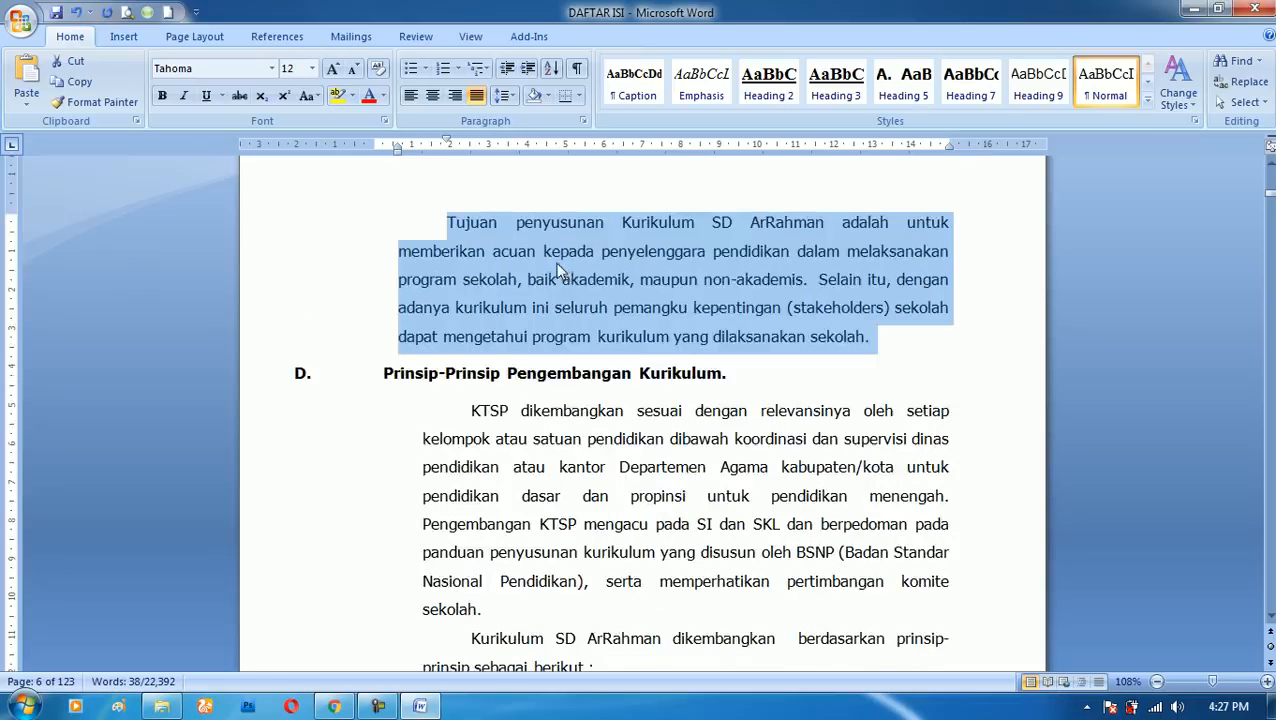
scroll(565, 295, up, 3)
scroll(719, 385, down, 3)
scroll(550, 370, up, 3)
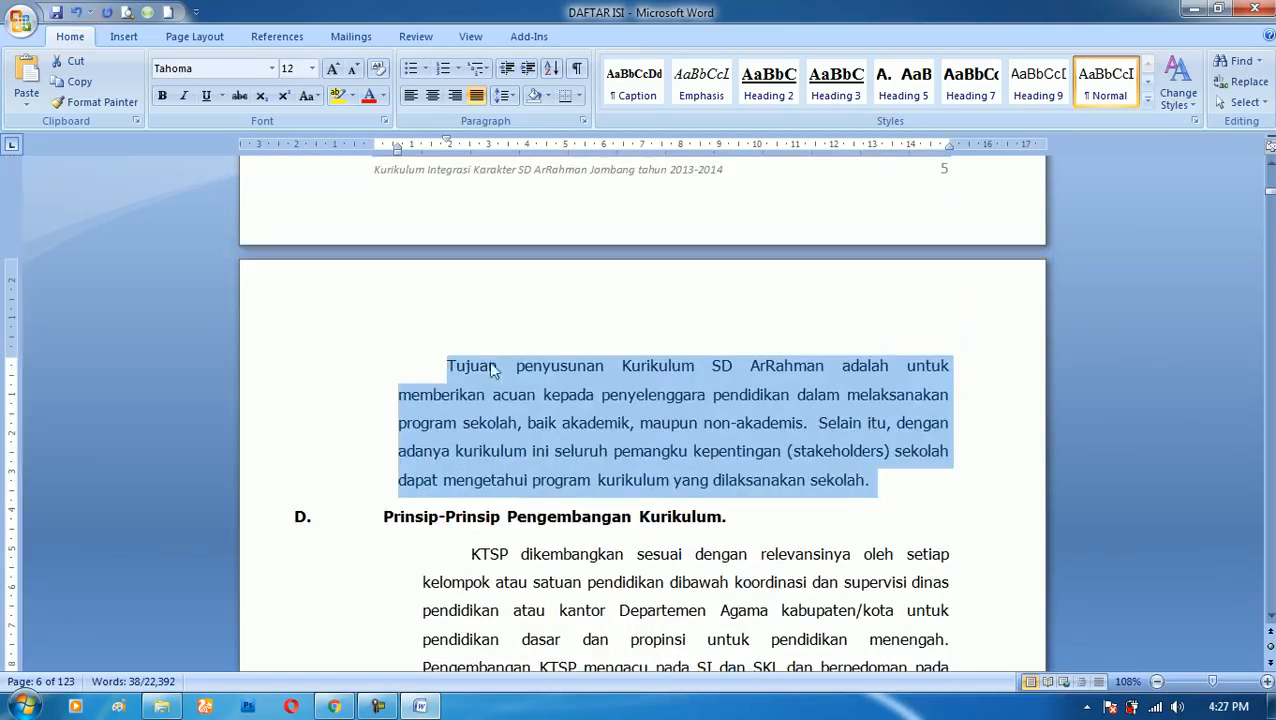
click(440, 369)
key(Return)
key(Return)
key(Up)
key(Up)
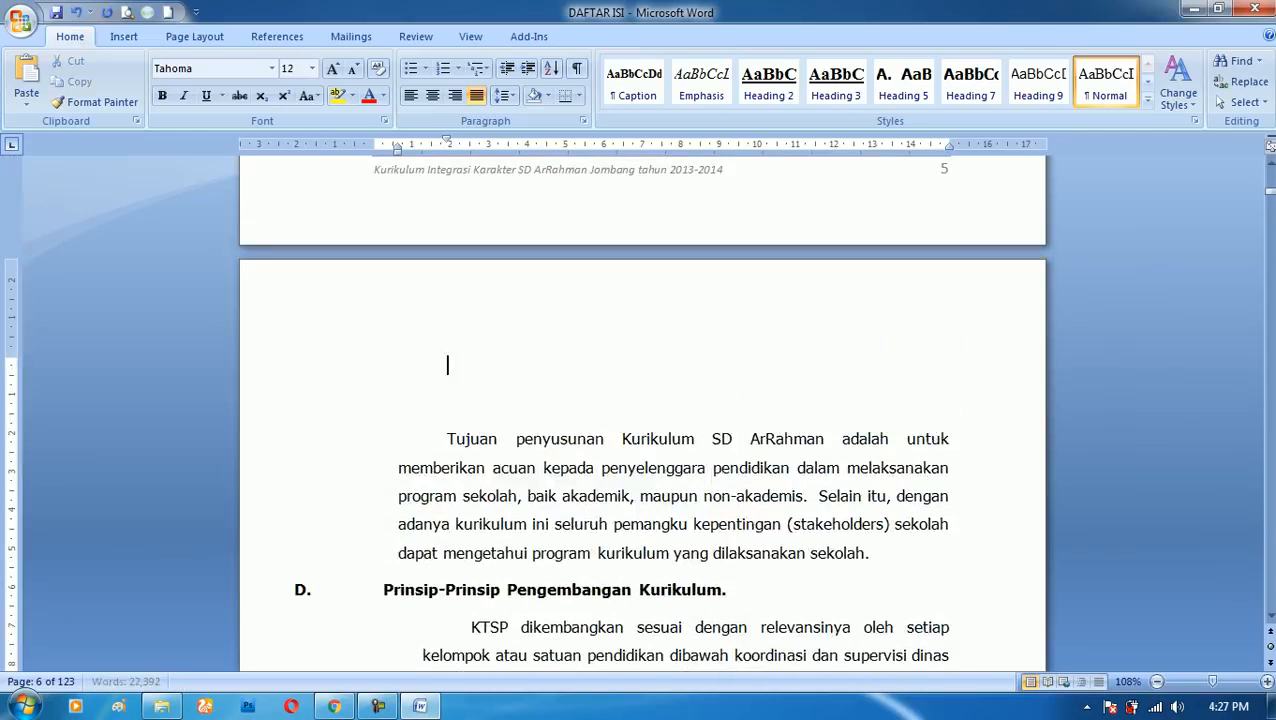
- Write the label "Shift+F3" on the first empty line, correcting the misspelled word
text(shit)
key(BackSpace)
key(BackSpace)
key(BackSpace)
text(ift)
key(BackSpace)
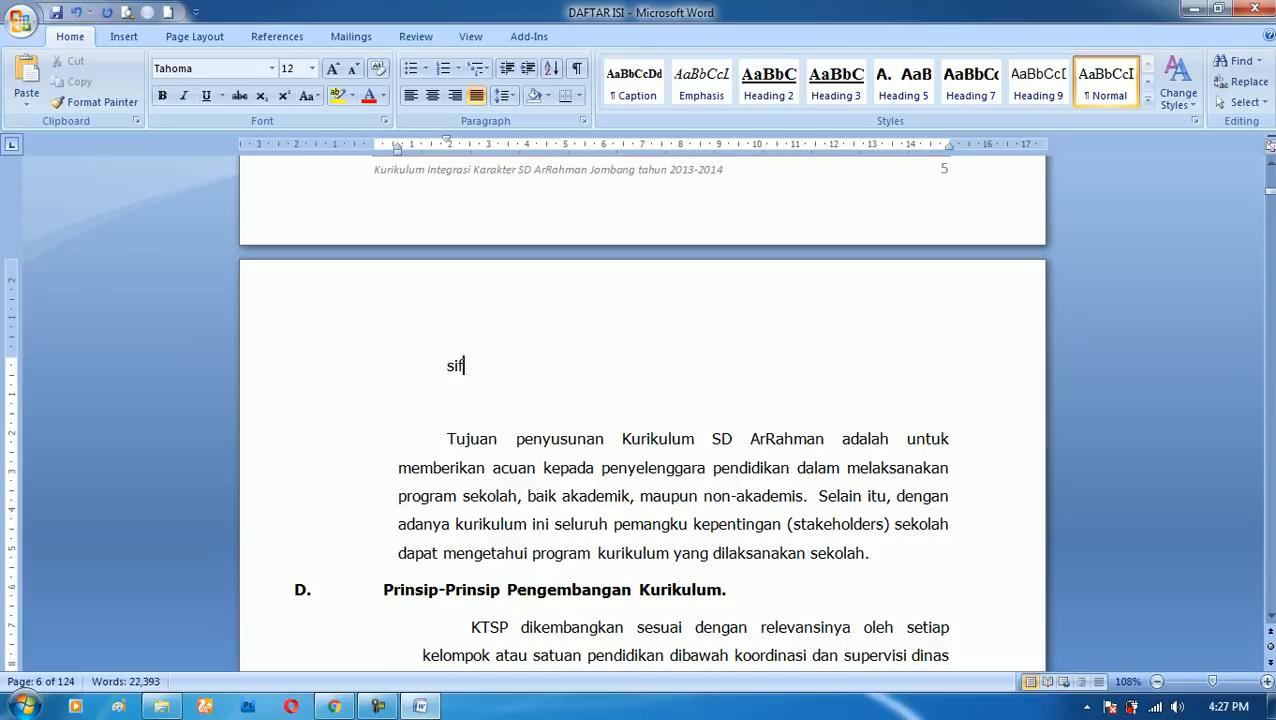
key(BackSpace)
key(BackSpace)
text(hift+F)
- Cycle the letter case of the word "penyusunan" in the paragraph's first line several times, leaving it in capitals
click(562, 440)
drag(516, 440, 604, 440)
double_click(652, 440)
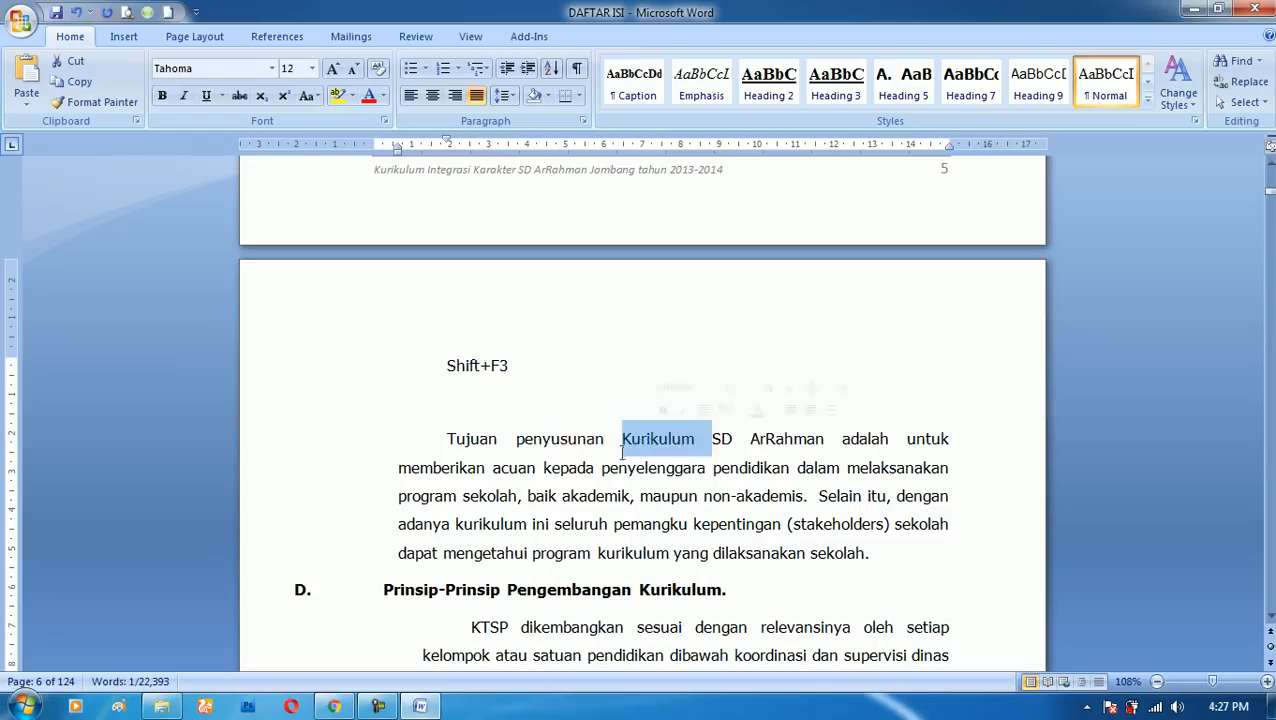
click(559, 445)
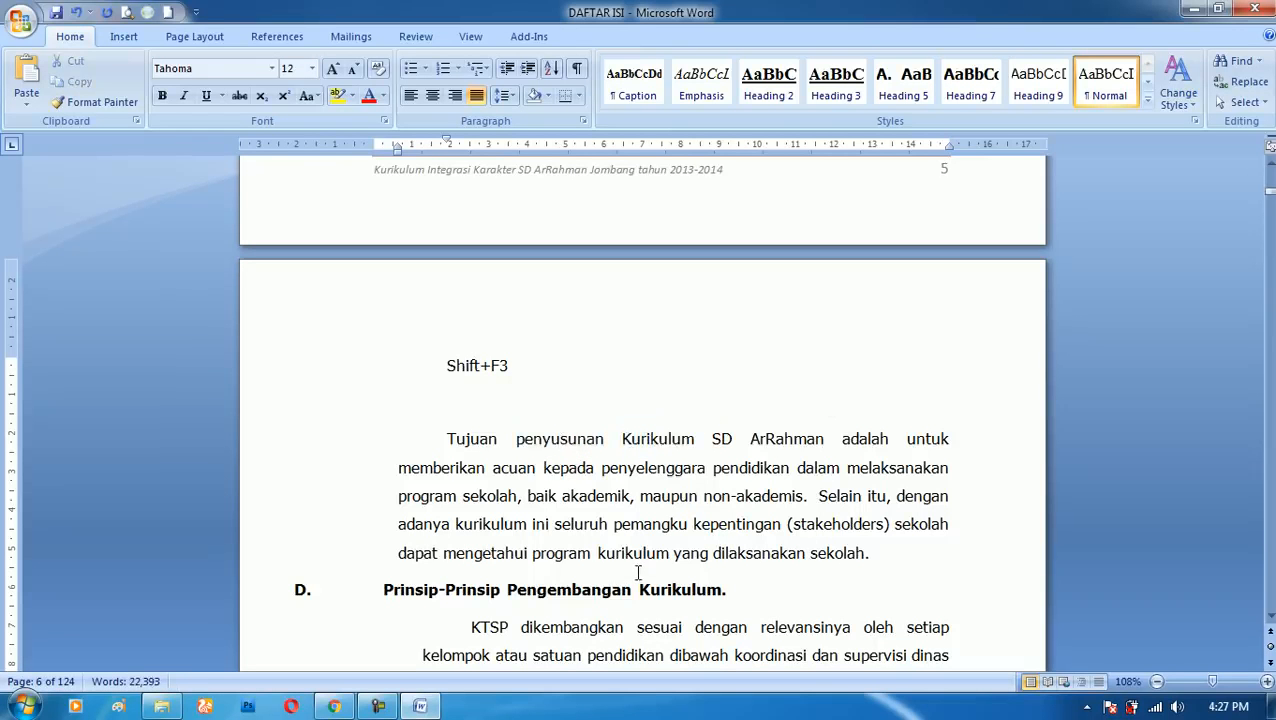
key(shift+F3)
key(shift+F3)
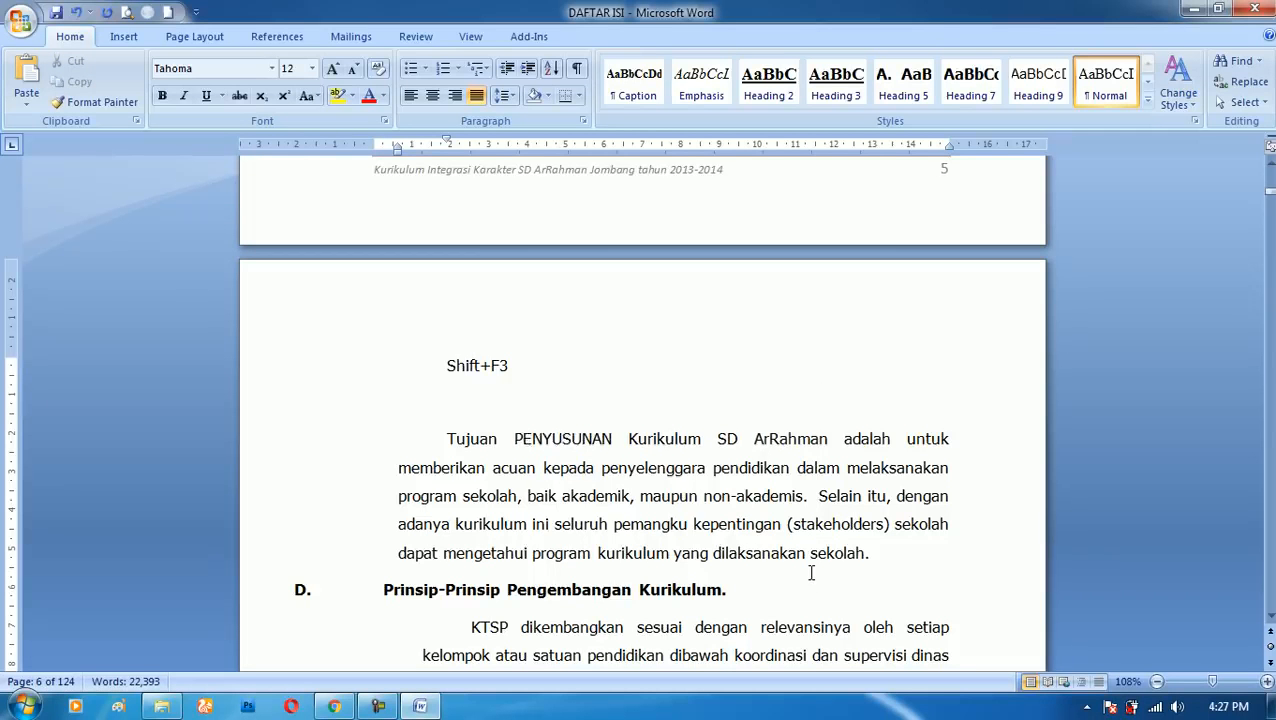
key(shift+F3)
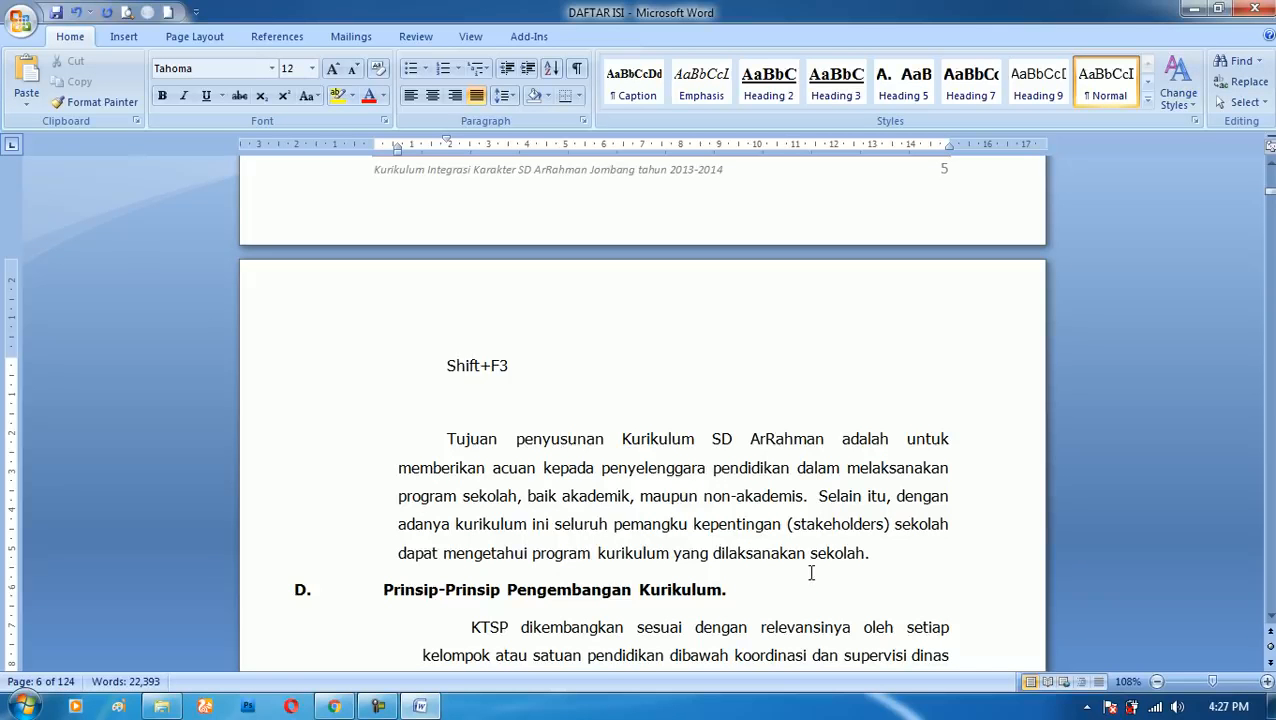
key(shift+F3)
key(shift+F3)
key(shift+F3)
key(shift+F3)
key(shift+F3)
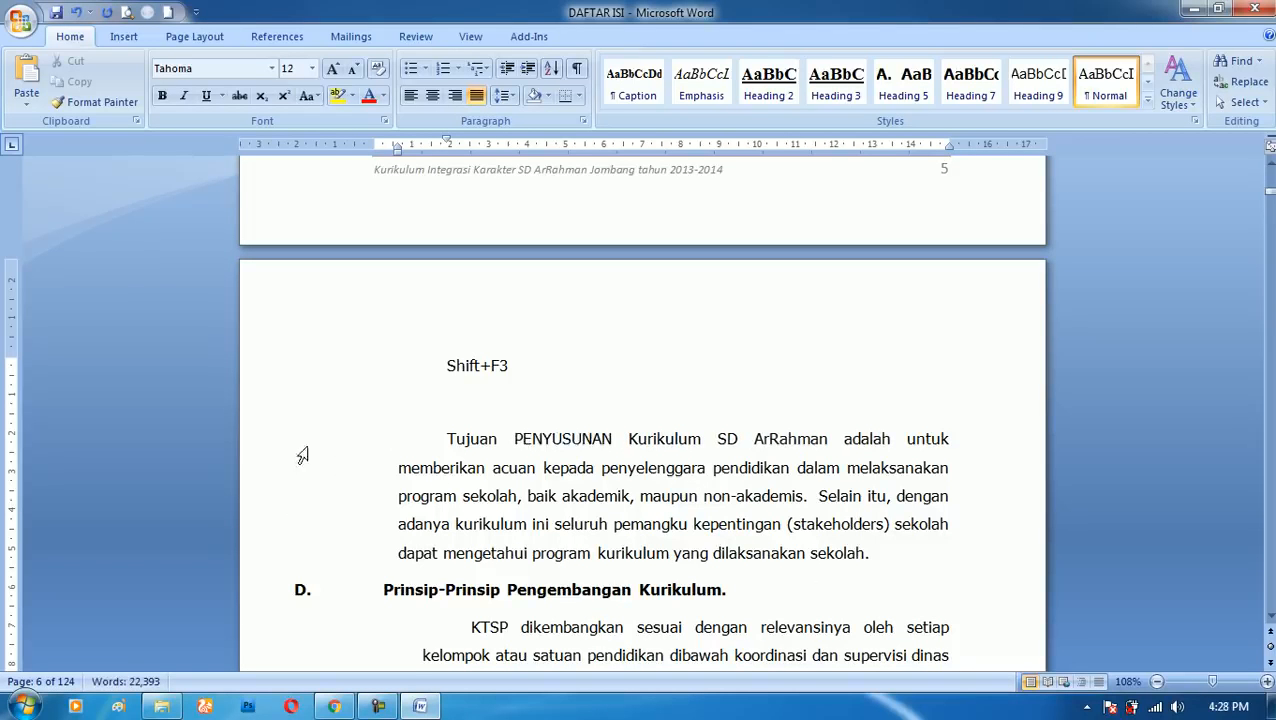
- Select the whole paragraph starting "Tujuan" and cycle its letter case, leaving it in sentence case
drag(297, 466, 293, 547)
drag(259, 441, 270, 555)
key(shift+F3)
key(shift+F3)
key(shift+F3)
key(shift+F3)
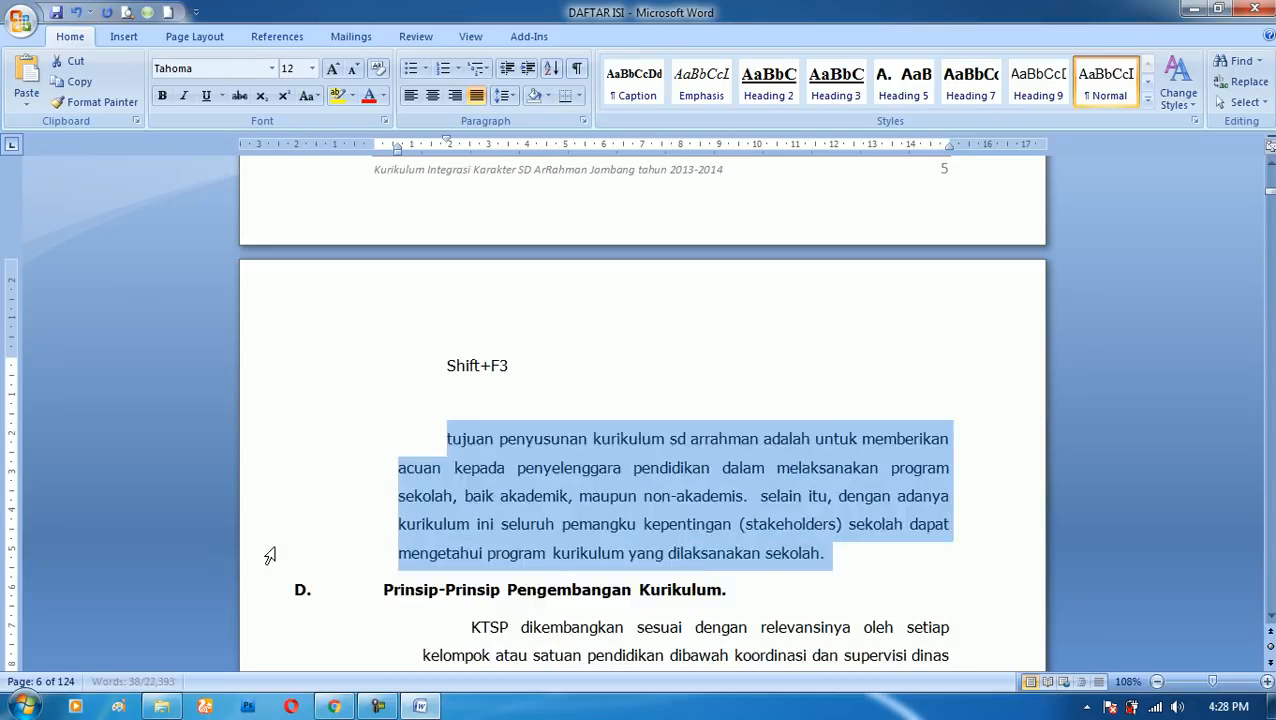
key(shift+F3)
key(shift+F3)
key(shift+F3)
key(shift+F3)
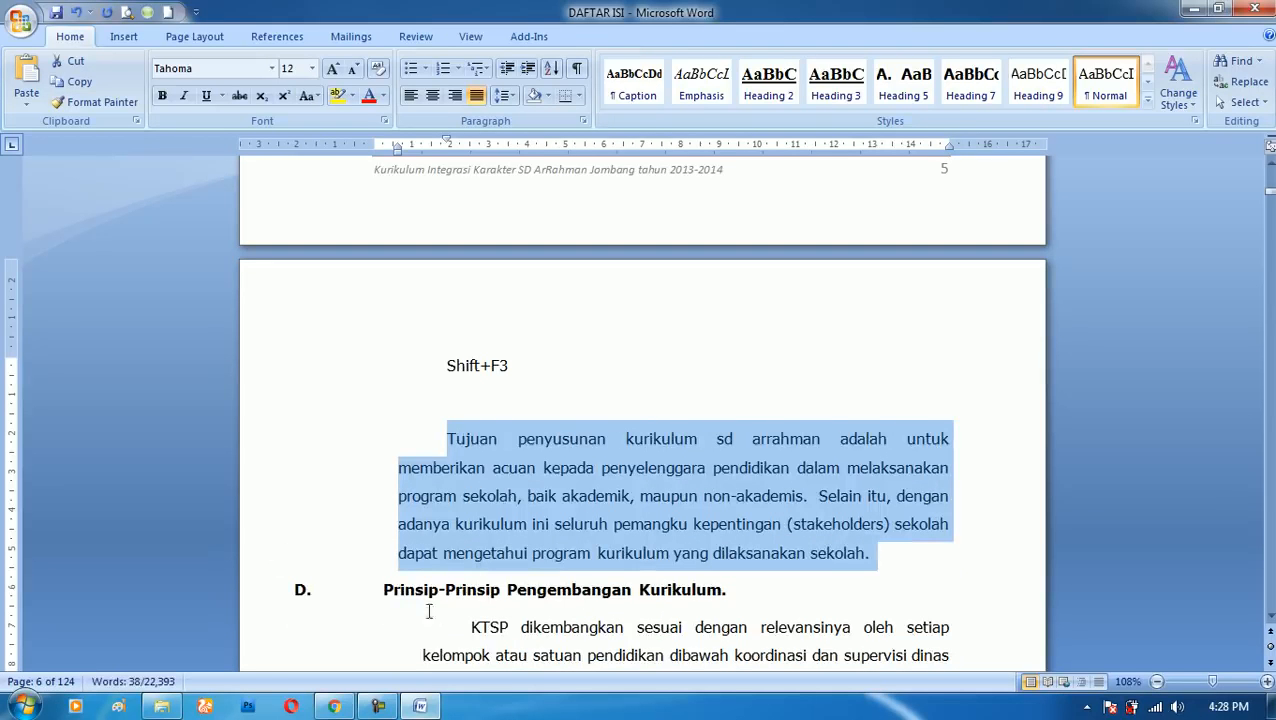
- Delete the "Shift+F3" line above the paragraph
click(490, 394)
click(321, 380)
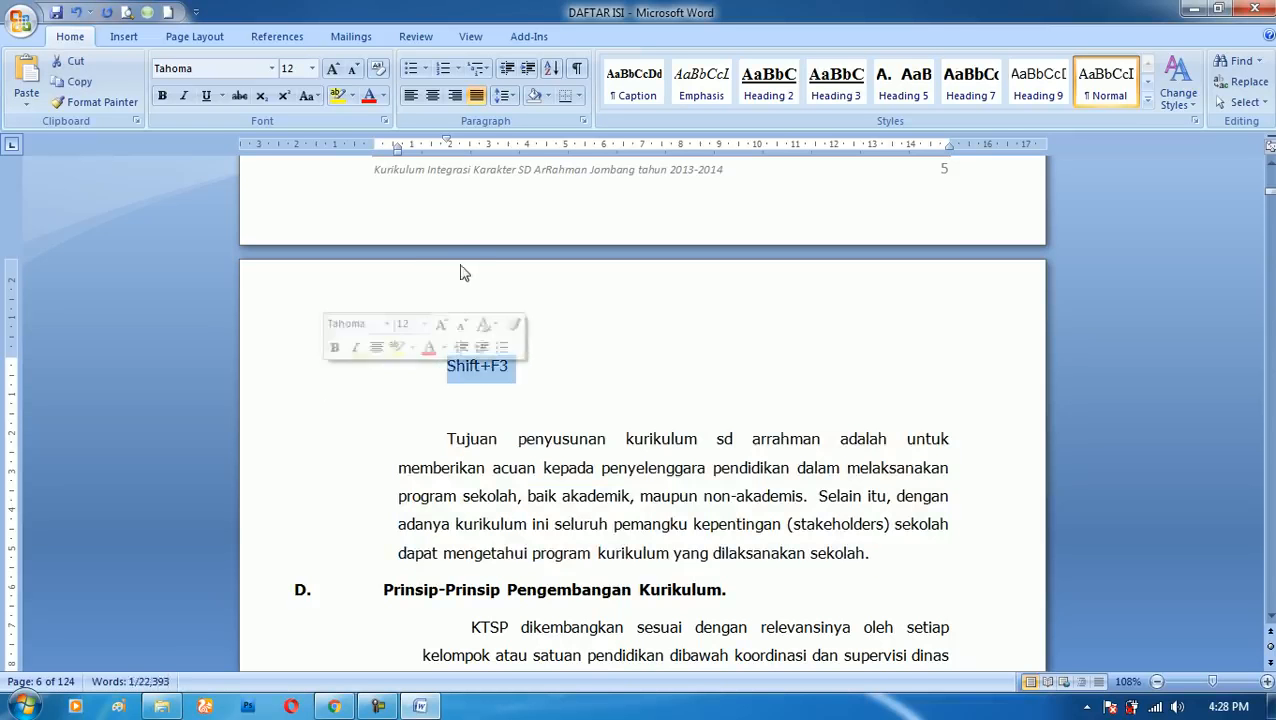
key(Delete)
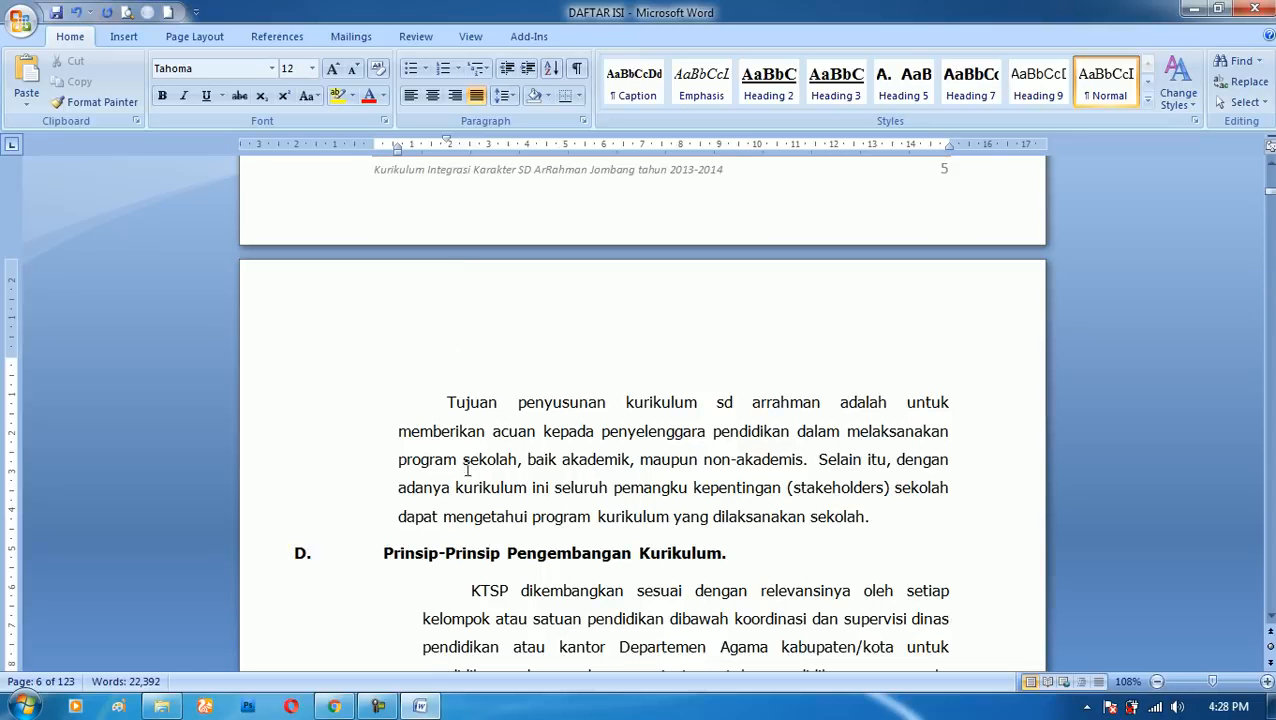
- Set the font size of the paragraph starting "Tujuan" to 22 and undo that change
drag(448, 402, 891, 518)
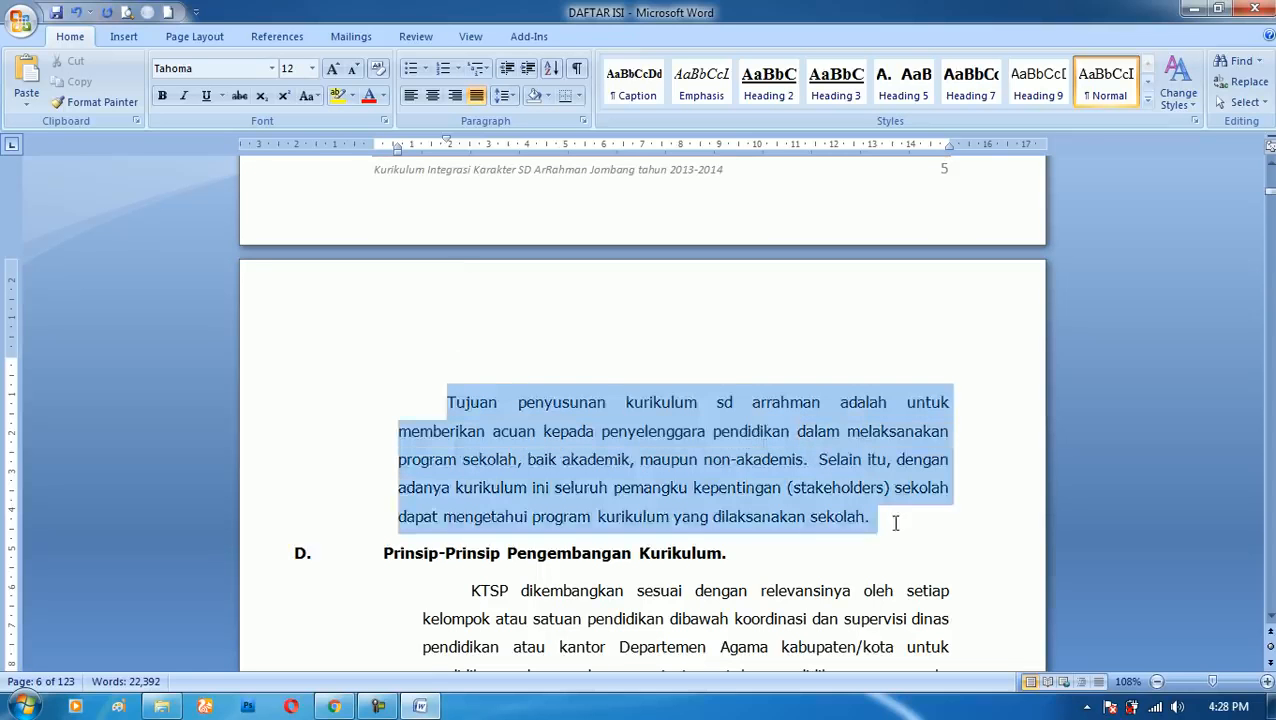
click(312, 68)
click(290, 232)
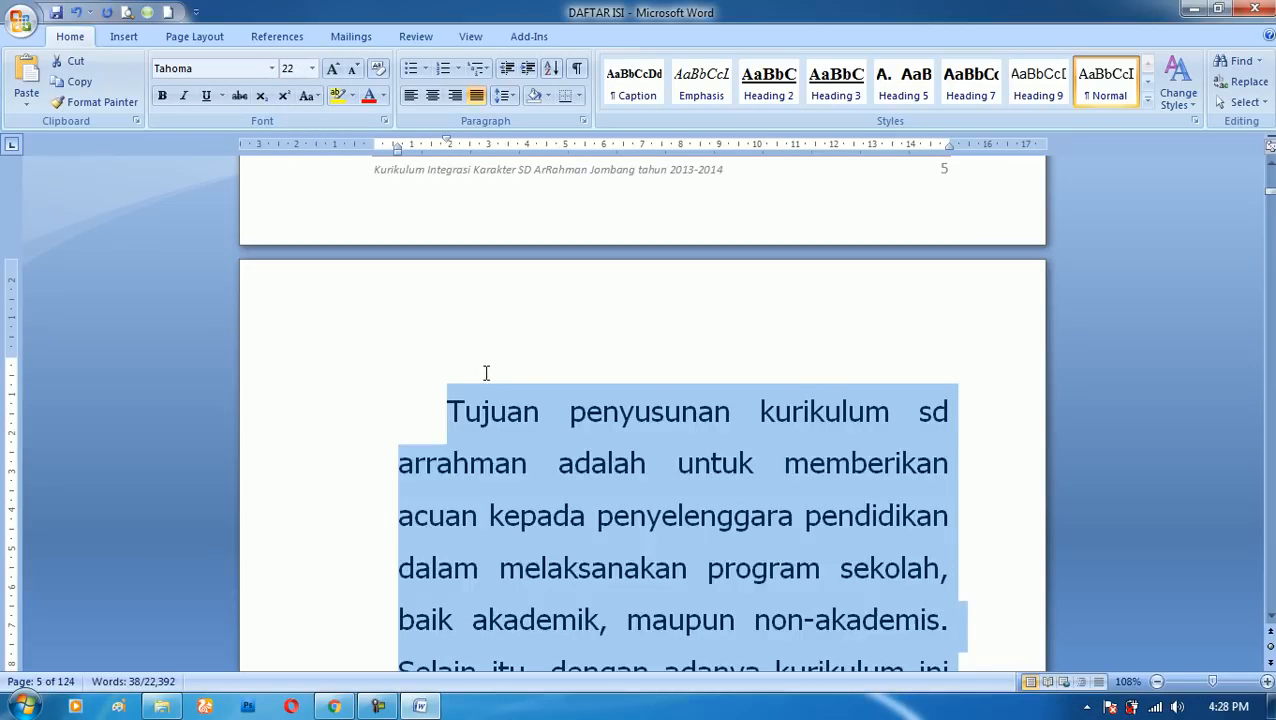
key(ctrl+z)
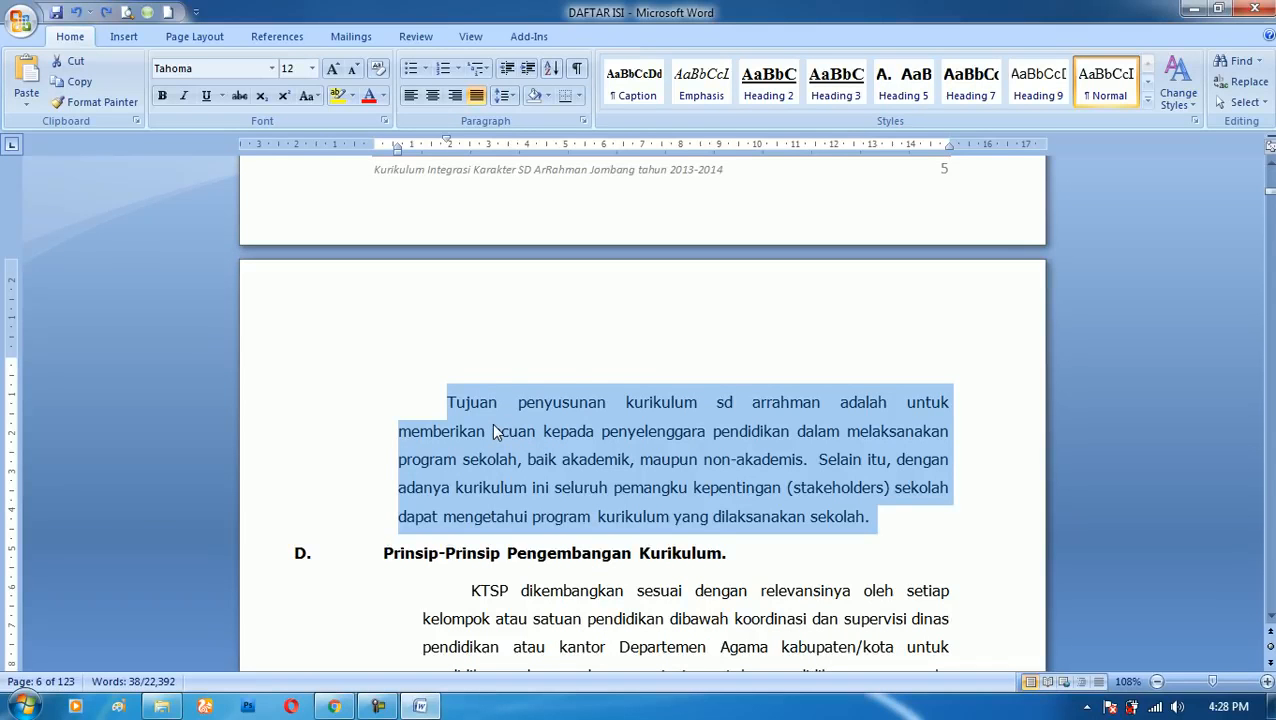
- Add a new line containing "[ ]" directly above the paragraph starting "Tujuan"
click(447, 400)
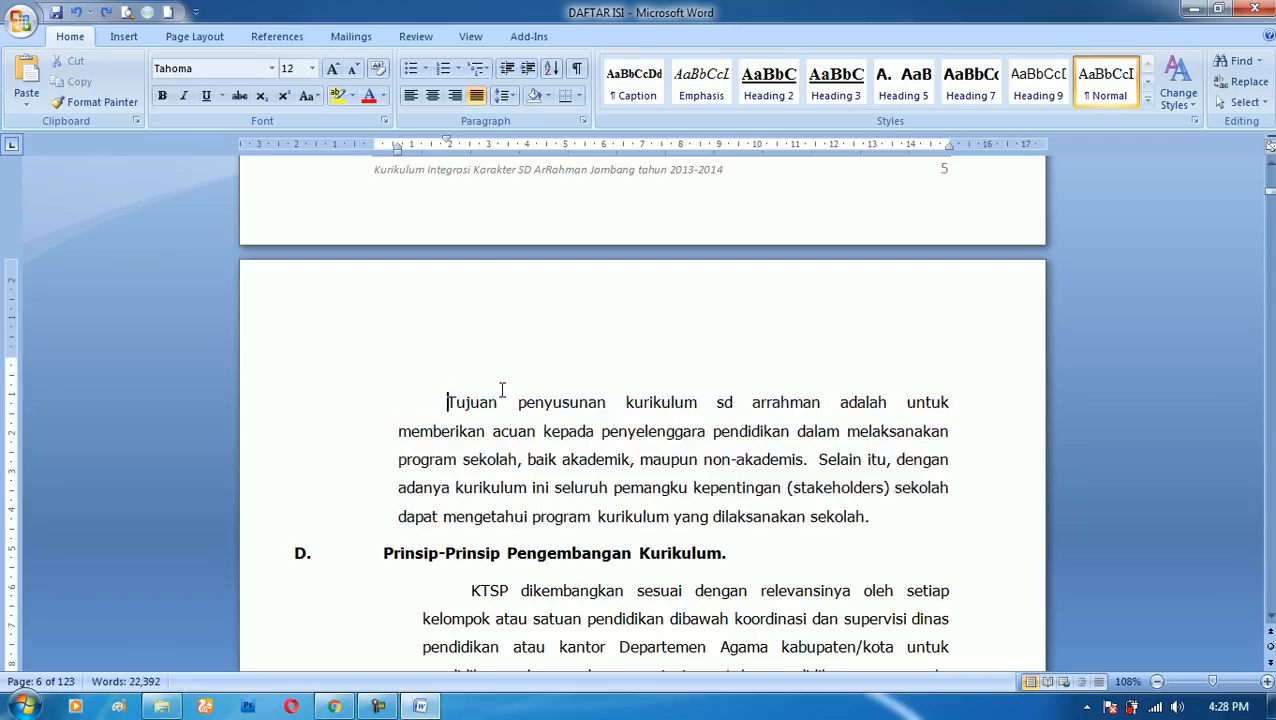
key(Return)
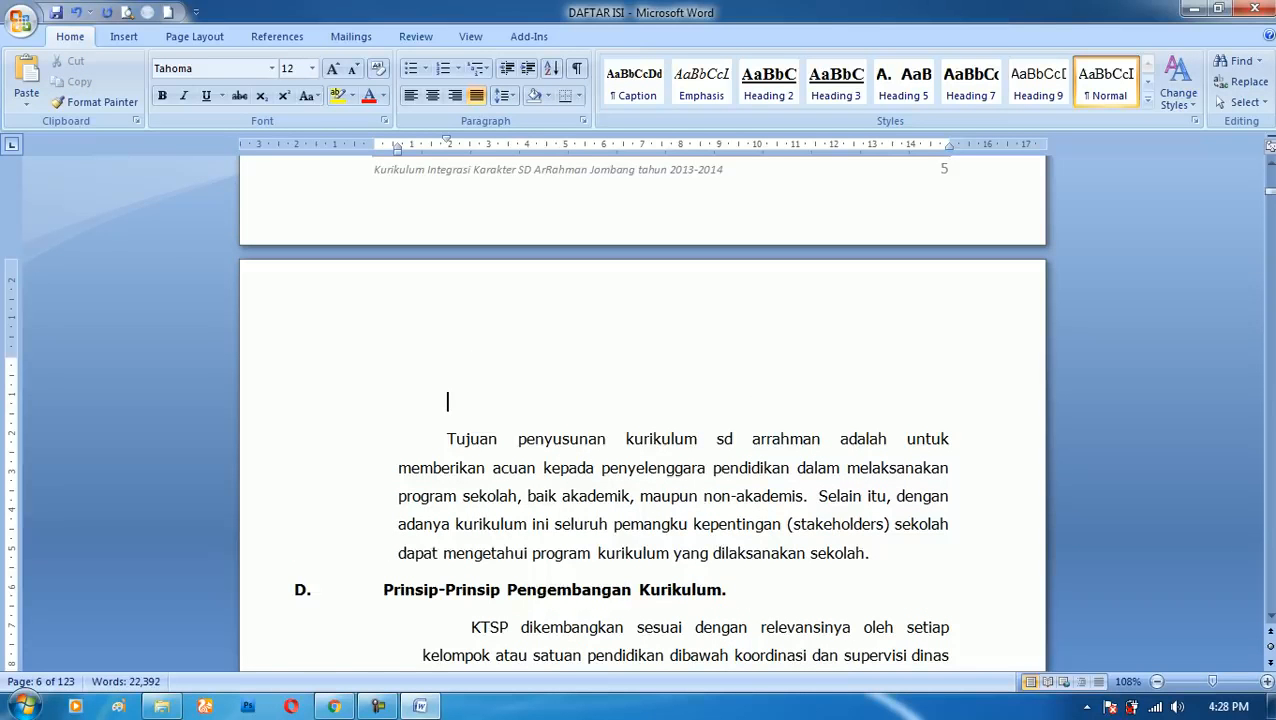
text([ ])
- Enlarge the brackets "[ ]" above the paragraph to font size 16 in single-point increments
double_click(448, 438)
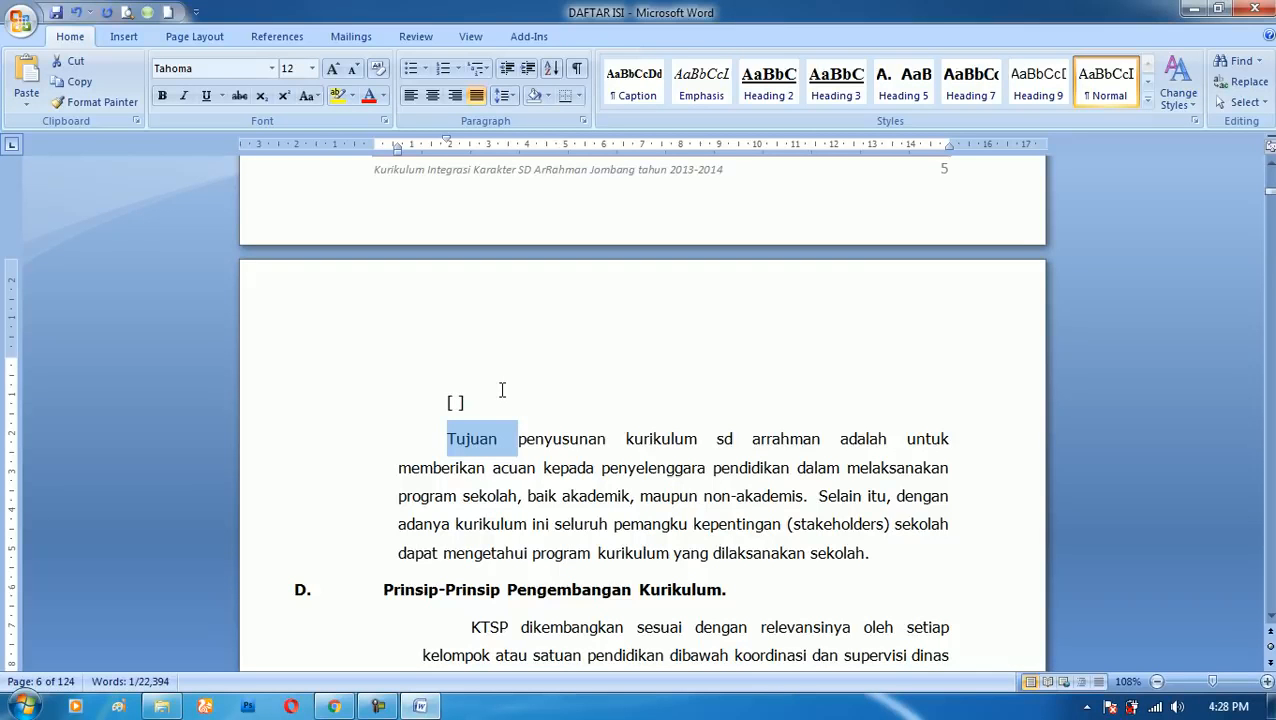
mouse_move(458, 402)
mouse_down()
mouse_move(470, 402)
mouse_move(446, 404)
mouse_up()
key(ctrl+])
key(ctrl+])
key(ctrl+])
key(ctrl+])
- Select the word "penyusunan", enlarge it point by point to size 43 and shrink it to size 1
click(457, 446)
key(ctrl+Right)
key(shift+Right)
key(shift+Right)
key(shift+Right)
key(shift+Right)
key(shift+Right)
key(shift+Right)
key(shift+Right)
key(shift+Right)
key(shift+Right)
key(shift+Right)
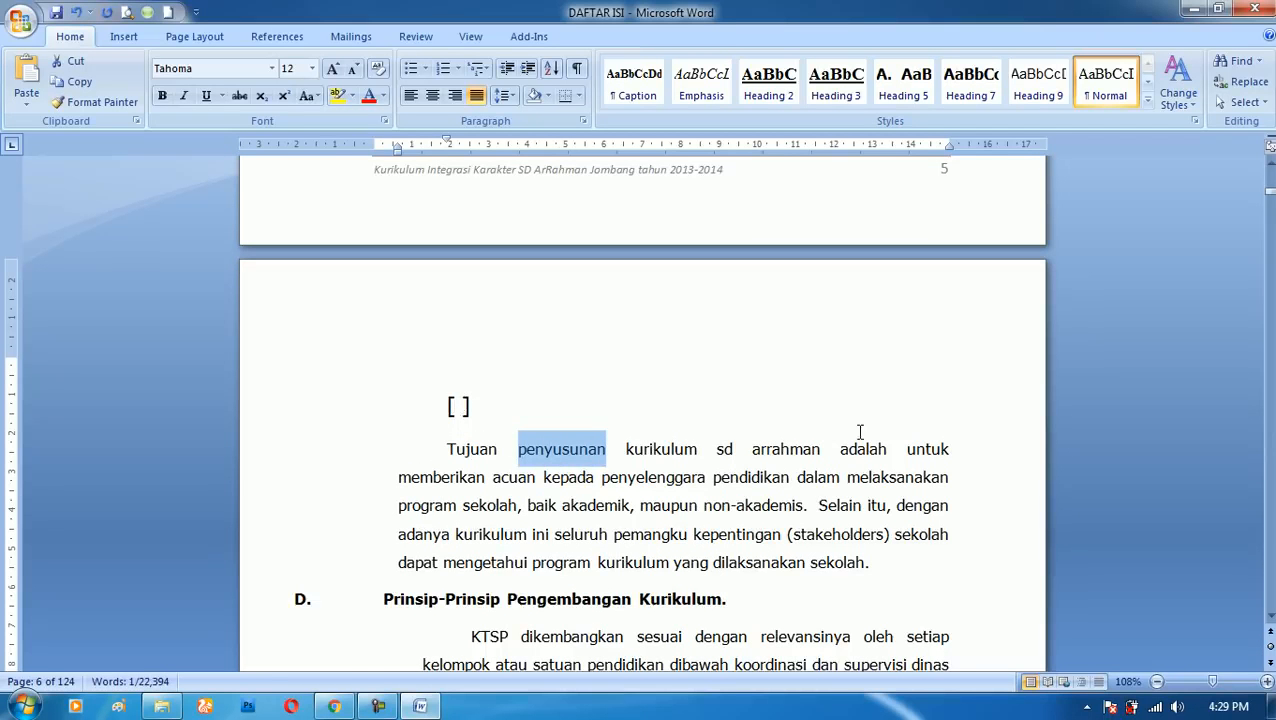
key(ctrl+bracketright)
key(ctrl+bracketright)
key(ctrl+bracketright)
key(ctrl+bracketright)
key(ctrl+bracketright)
key(ctrl+bracketright)
key(ctrl+bracketright)
key(ctrl+bracketright)
key(ctrl+bracketright)
key(ctrl+bracketright)
key(ctrl+bracketright)
key(ctrl+bracketright)
key(ctrl+bracketright)
key(ctrl+bracketright)
key(ctrl+bracketright)
key(ctrl+bracketright)
key(ctrl+bracketright)
key(ctrl+bracketright)
key(ctrl+bracketright)
key(ctrl+bracketright)
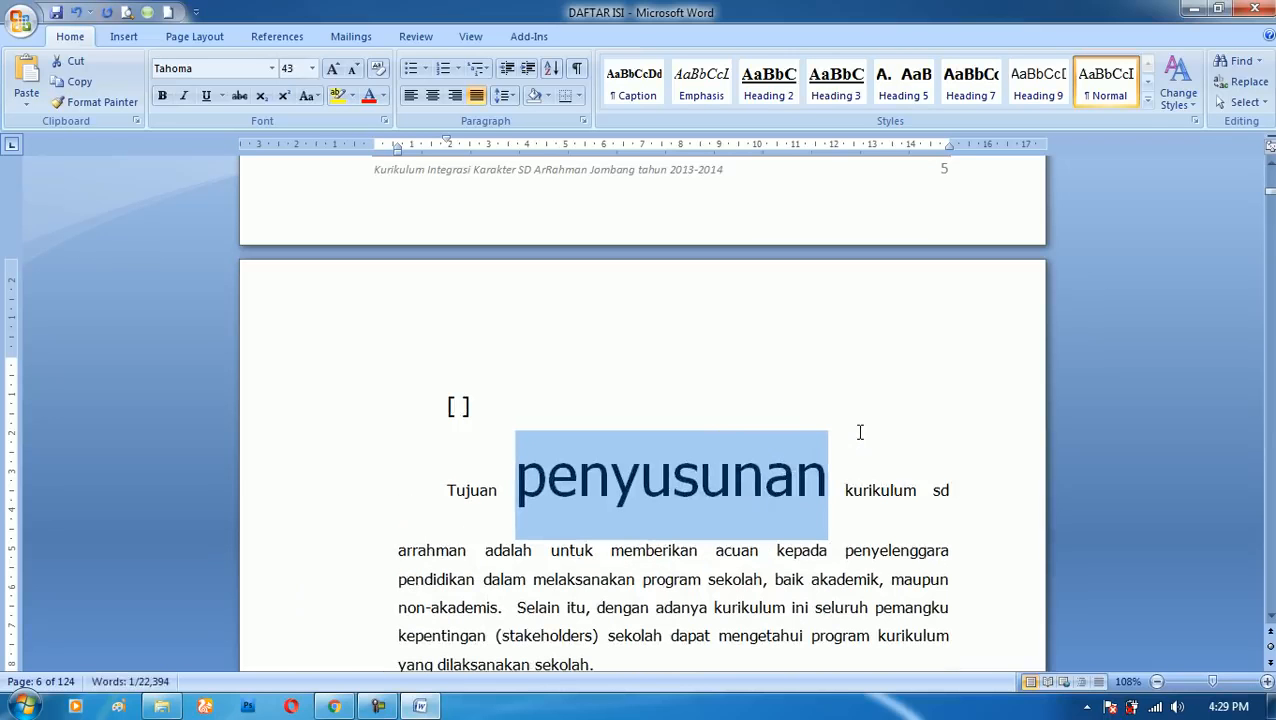
key(ctrl+bracketleft)
key(ctrl+bracketleft)
key(ctrl+bracketleft)
key(ctrl+bracketleft)
key(ctrl+bracketleft)
key(ctrl+bracketleft)
key(ctrl+bracketleft)
key(ctrl+bracketleft)
key(ctrl+bracketleft)
key(ctrl+bracketleft)
key(ctrl+bracketleft)
key(ctrl+bracketleft)
key(ctrl+bracketleft)
key(ctrl+bracketleft)
key(ctrl+bracketleft)
key(ctrl+bracketleft)
key(ctrl+bracketleft)
key(ctrl+bracketleft)
key(ctrl+bracketleft)
key(ctrl+bracketleft)
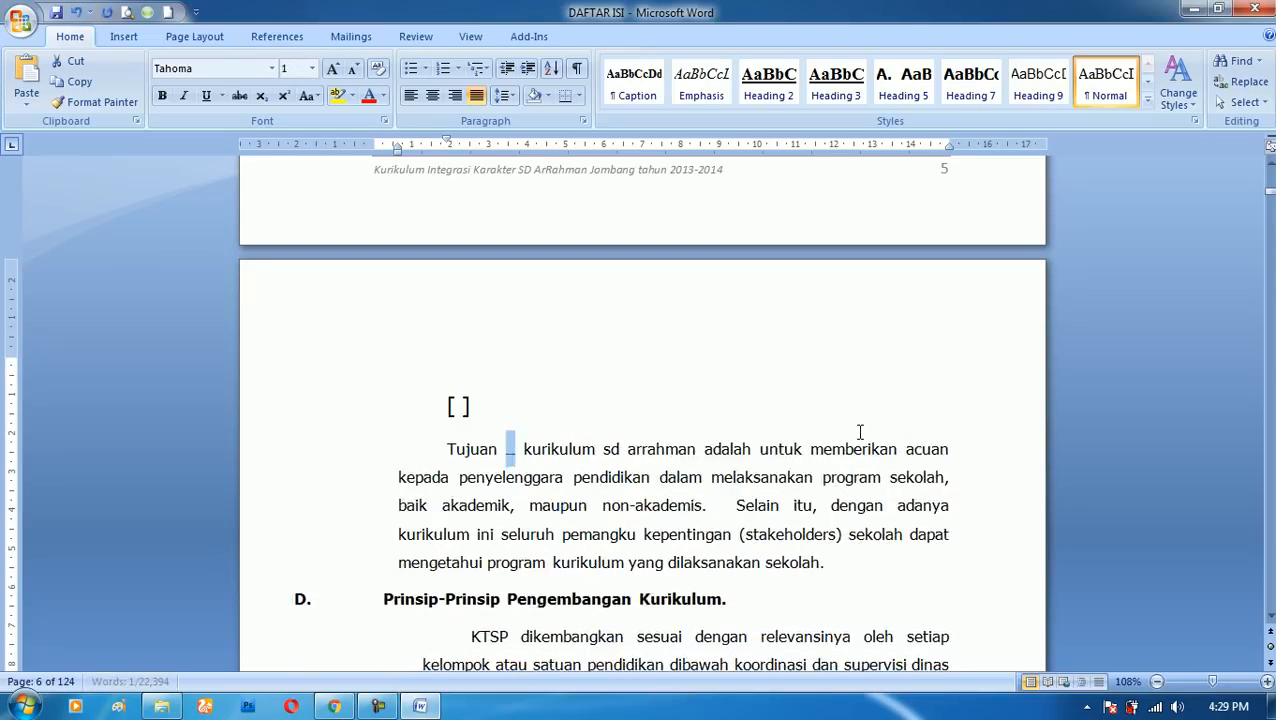
- Enlarge the selected word "penyusunan" to font size 42 and reduce it to size 15
key(ctrl+bracketright)
key(ctrl+bracketright)
key(ctrl+bracketright)
key(ctrl+bracketright)
key(ctrl+bracketright)
key(ctrl+bracketright)
key(ctrl+bracketright)
key(ctrl+bracketright)
key(ctrl+bracketright)
key(ctrl+bracketright)
key(ctrl+bracketright)
key(ctrl+bracketright)
key(ctrl+bracketright)
key(ctrl+bracketright)
key(ctrl+bracketright)
key(ctrl+bracketright)
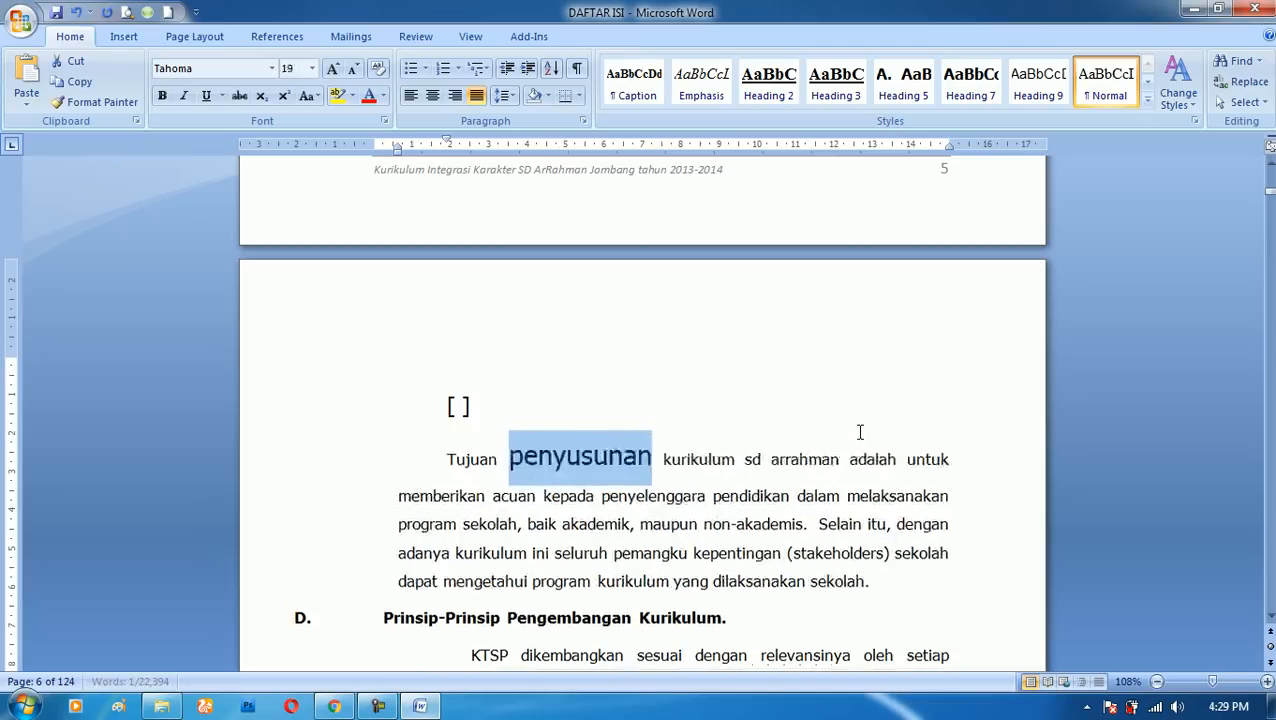
key(ctrl+bracketright)
key(ctrl+bracketright)
key(ctrl+bracketright)
key(ctrl+bracketright)
key(ctrl+bracketright)
key(ctrl+bracketright)
key(ctrl+bracketright)
key(ctrl+bracketright)
key(ctrl+bracketright)
key(ctrl+bracketright)
key(ctrl+bracketright)
key(ctrl+bracketright)
key(ctrl+bracketright)
key(ctrl+bracketright)
key(ctrl+bracketright)
key(ctrl+bracketright)
key(ctrl+bracketright)
key(ctrl+bracketright)
key(ctrl+bracketright)
key(ctrl+bracketright)
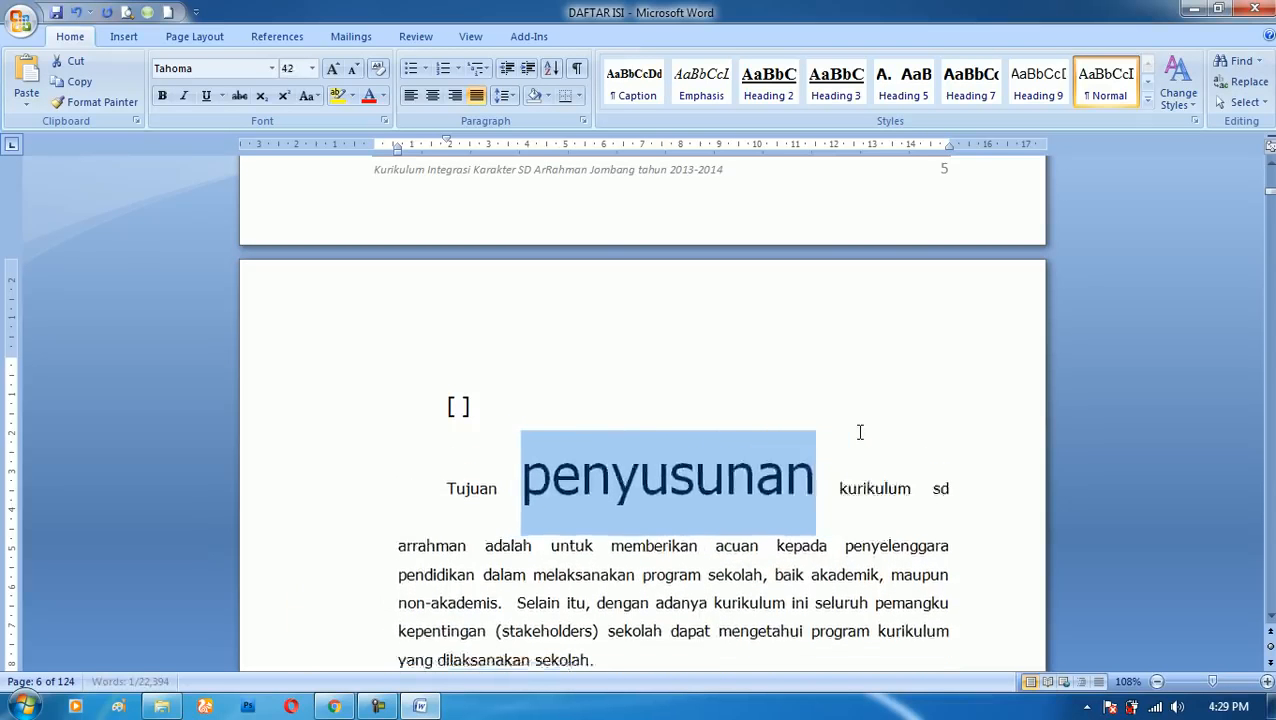
key(ctrl+bracketleft)
key(ctrl+bracketleft)
key(ctrl+bracketleft)
key(ctrl+bracketleft)
key(ctrl+bracketleft)
key(ctrl+bracketleft)
key(ctrl+bracketleft)
key(ctrl+bracketleft)
key(ctrl+bracketleft)
key(ctrl+bracketleft)
key(ctrl+bracketleft)
key(ctrl+bracketleft)
key(ctrl+bracketleft)
key(ctrl+bracketleft)
key(ctrl+bracketleft)
key(ctrl+bracketleft)
key(ctrl+bracketleft)
key(ctrl+bracketleft)
key(ctrl+bracketleft)
key(ctrl+bracketleft)
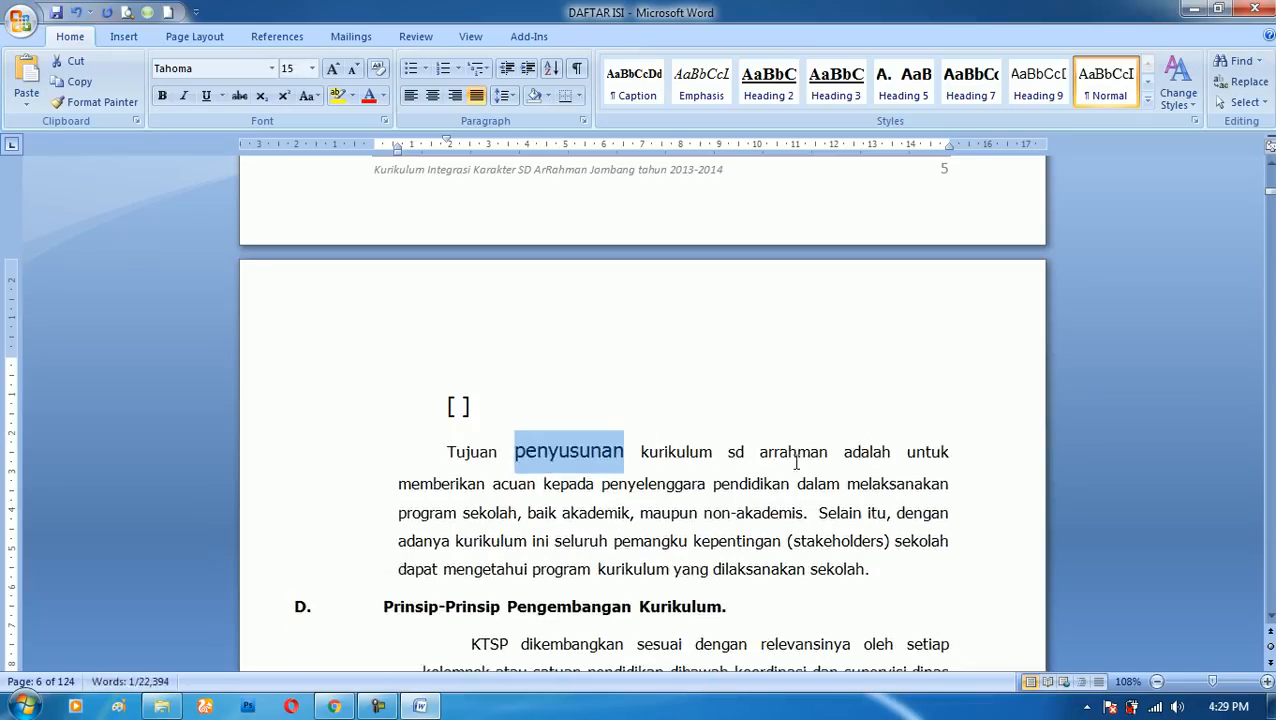
- Place the cursor inside "arrahman" without selecting it and enlarge the word to font size 52
click(796, 462)
key(ctrl+bracketright)
key(ctrl+bracketright)
key(ctrl+bracketright)
key(ctrl+bracketright)
key(ctrl+bracketright)
key(ctrl+bracketright)
key(ctrl+bracketright)
key(ctrl+bracketright)
key(ctrl+bracketright)
key(ctrl+bracketright)
key(ctrl+bracketright)
key(ctrl+bracketright)
key(ctrl+bracketright)
key(ctrl+bracketright)
key(ctrl+bracketright)
key(ctrl+bracketright)
key(ctrl+bracketright)
key(ctrl+bracketright)
key(ctrl+bracketright)
key(ctrl+bracketright)
key(ctrl+bracketright)
key(ctrl+bracketright)
key(ctrl+bracketright)
key(ctrl+bracketright)
key(ctrl+bracketright)
key(ctrl+bracketright)
key(ctrl+bracketright)
key(ctrl+bracketright)
key(ctrl+bracketright)
key(ctrl+bracketright)
key(ctrl+bracketright)
key(ctrl+bracketright)
key(ctrl+bracketright)
key(ctrl+bracketright)
key(ctrl+bracketright)
key(ctrl+bracketright)
key(ctrl+bracketright)
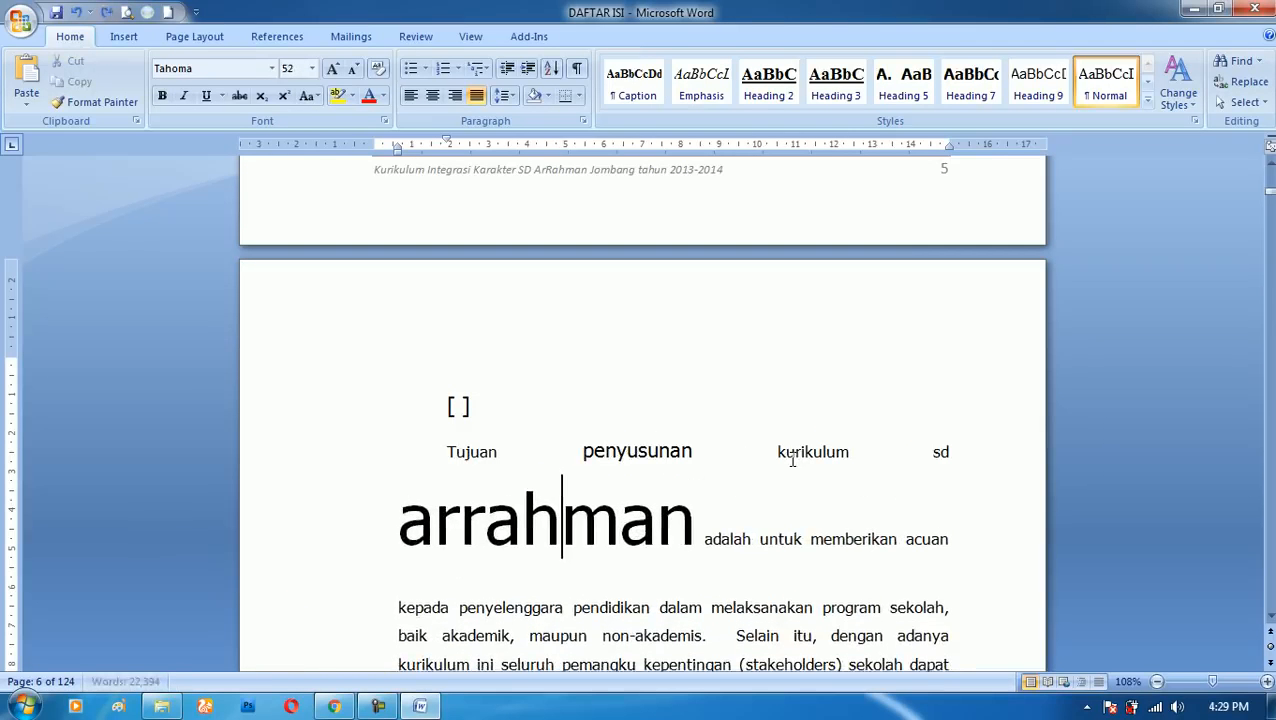
- Reduce the word "arrahman" point by point to font size 13
key(ctrl+bracketleft)
key(ctrl+bracketleft)
key(ctrl+bracketleft)
key(ctrl+bracketleft)
key(ctrl+bracketleft)
key(ctrl+bracketleft)
key(ctrl+bracketleft)
key(ctrl+bracketleft)
key(ctrl+bracketleft)
key(ctrl+bracketleft)
key(ctrl+bracketleft)
key(ctrl+bracketleft)
key(ctrl+bracketleft)
key(ctrl+bracketleft)
key(ctrl+bracketleft)
key(ctrl+bracketleft)
key(ctrl+bracketleft)
key(ctrl+bracketleft)
key(ctrl+bracketleft)
key(ctrl+bracketleft)
key(ctrl+bracketleft)
key(ctrl+bracketleft)
key(ctrl+bracketleft)
key(ctrl+bracketleft)
key(ctrl+bracketleft)
key(ctrl+bracketleft)
key(ctrl+bracketleft)
key(ctrl+bracketleft)
key(ctrl+bracketleft)
key(ctrl+bracketleft)
key(ctrl+bracketleft)
key(ctrl+bracketleft)
key(ctrl+bracketleft)
key(ctrl+bracketleft)
key(ctrl+bracketleft)
key(ctrl+bracketleft)
key(ctrl+bracketleft)
key(ctrl+bracketleft)
key(ctrl+bracketleft)
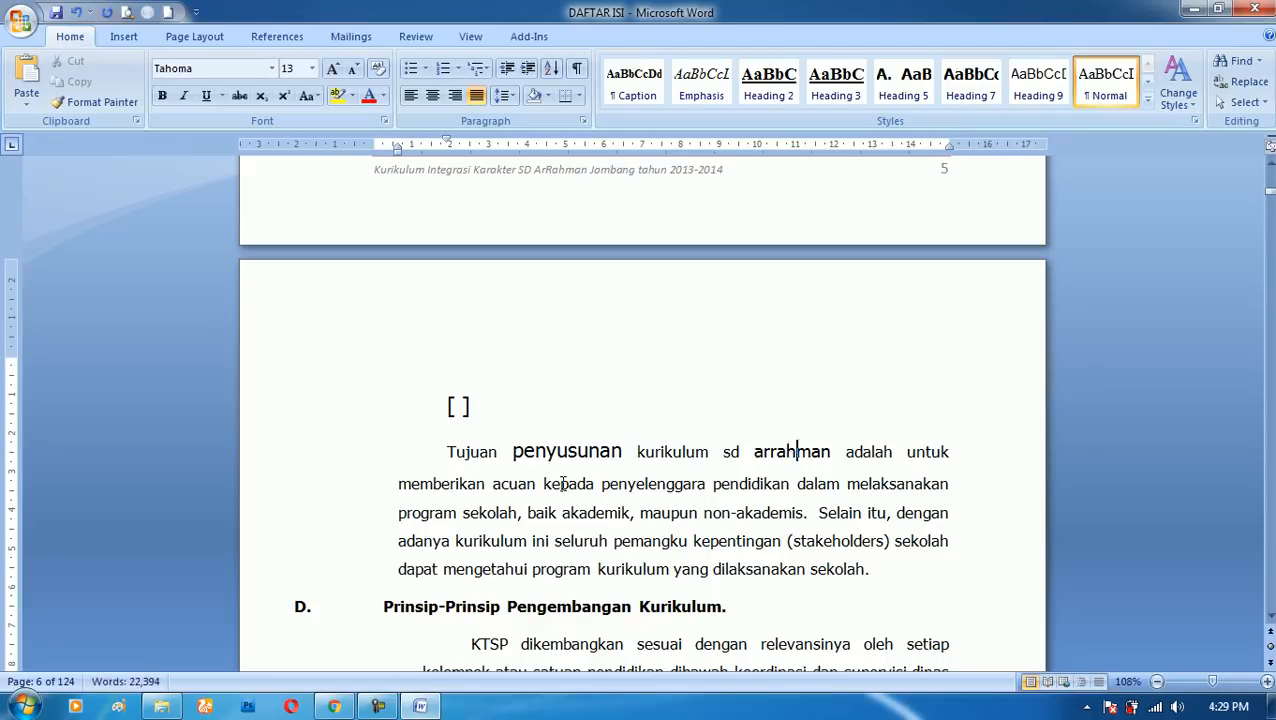
- Place the cursor inside "acuan" in the second line and enlarge the word to font size 44
click(519, 483)
key(ctrl+bracketright)
key(ctrl+bracketright)
key(ctrl+bracketright)
key(ctrl+bracketright)
key(ctrl+bracketright)
key(ctrl+bracketright)
key(ctrl+bracketright)
key(ctrl+bracketright)
key(ctrl+bracketright)
key(ctrl+bracketright)
key(ctrl+bracketright)
key(ctrl+bracketright)
key(ctrl+bracketright)
key(ctrl+bracketright)
key(ctrl+bracketright)
key(ctrl+bracketright)
key(ctrl+bracketright)
key(ctrl+bracketright)
key(ctrl+bracketright)
key(ctrl+bracketright)
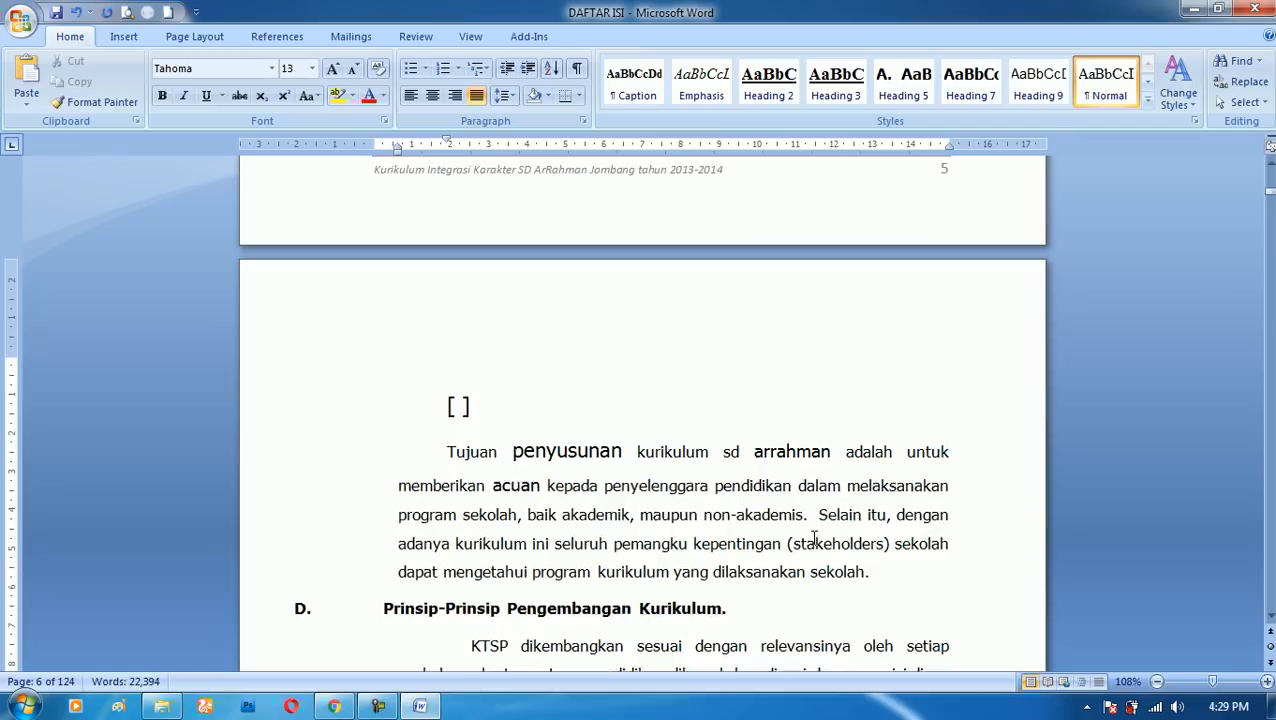
key(ctrl+bracketright)
key(ctrl+bracketright)
key(ctrl+bracketright)
key(ctrl+bracketright)
key(ctrl+bracketright)
key(ctrl+bracketright)
key(ctrl+bracketright)
key(ctrl+bracketright)
key(ctrl+bracketright)
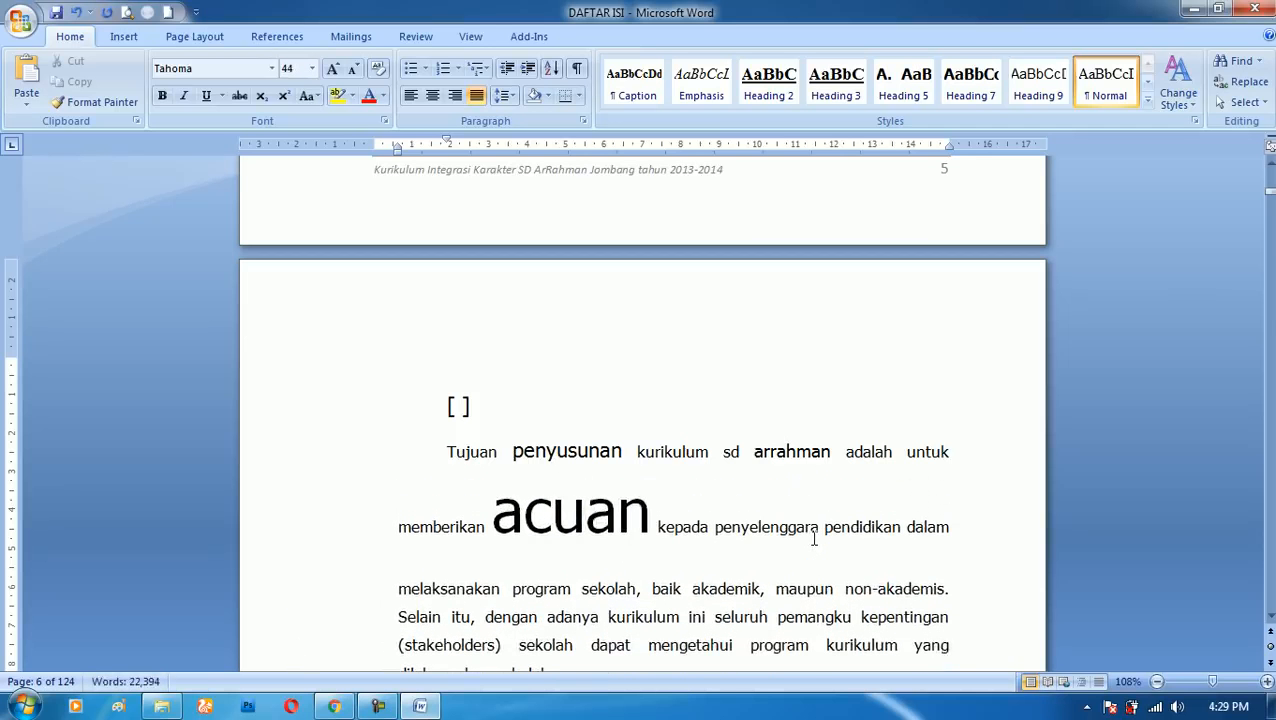
- Shrink the word "acuan" point by point to font size 3
key(ctrl+bracketleft)
key(ctrl+bracketleft)
key(ctrl+bracketleft)
key(ctrl+bracketleft)
key(ctrl+bracketleft)
key(ctrl+bracketleft)
key(ctrl+bracketleft)
key(ctrl+bracketleft)
key(ctrl+bracketleft)
key(ctrl+bracketleft)
key(ctrl+bracketleft)
key(ctrl+bracketleft)
key(ctrl+bracketleft)
key(ctrl+bracketleft)
key(ctrl+bracketleft)
key(ctrl+bracketleft)
key(ctrl+bracketleft)
key(ctrl+bracketleft)
key(ctrl+bracketleft)
key(ctrl+bracketleft)
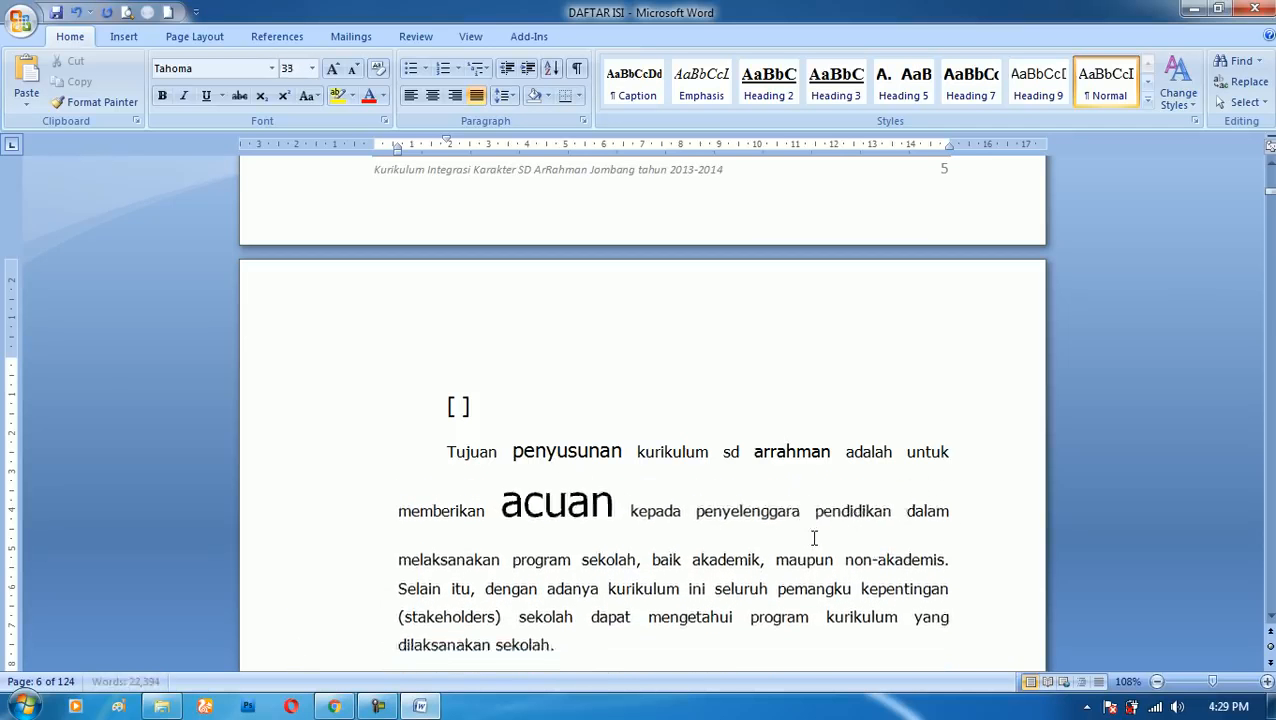
key(ctrl+bracketleft)
key(ctrl+bracketleft)
key(ctrl+bracketleft)
key(ctrl+bracketleft)
key(ctrl+bracketleft)
key(ctrl+bracketleft)
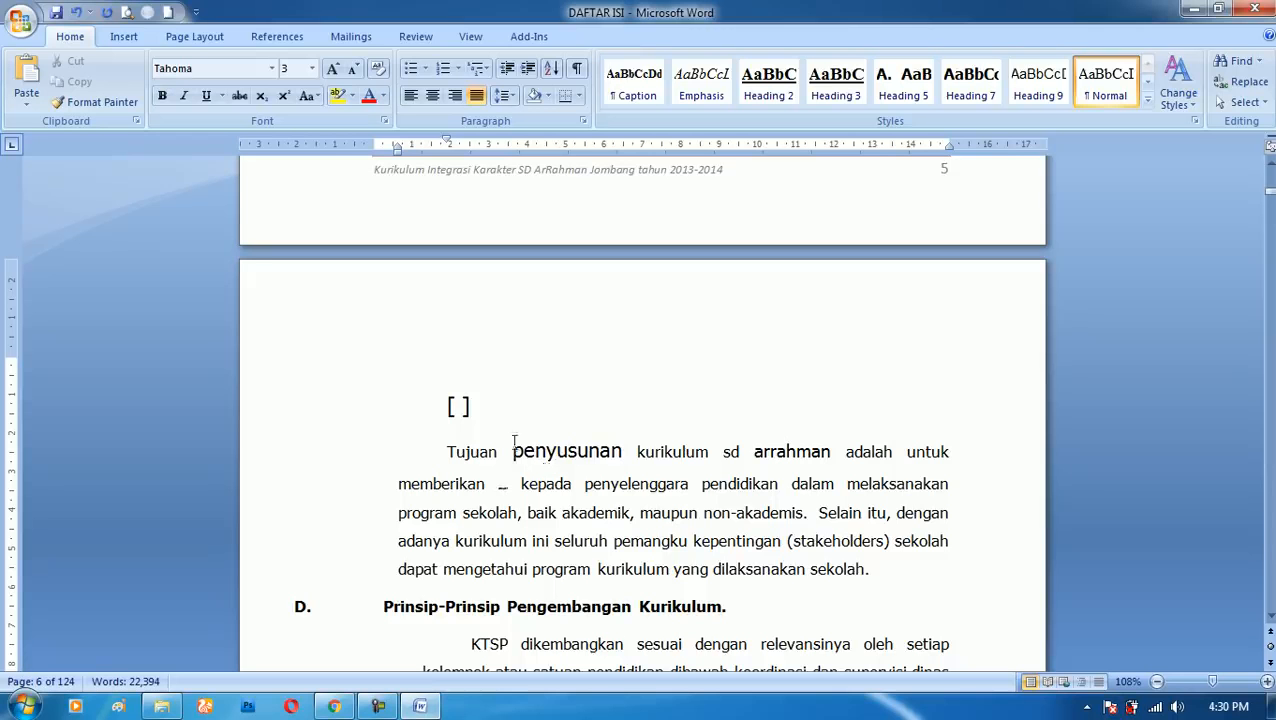
- Replace the "[ ]" line with "H2O" and alternate its 2 between subscript and superscript, ending with superscript
drag(446, 406, 484, 406)
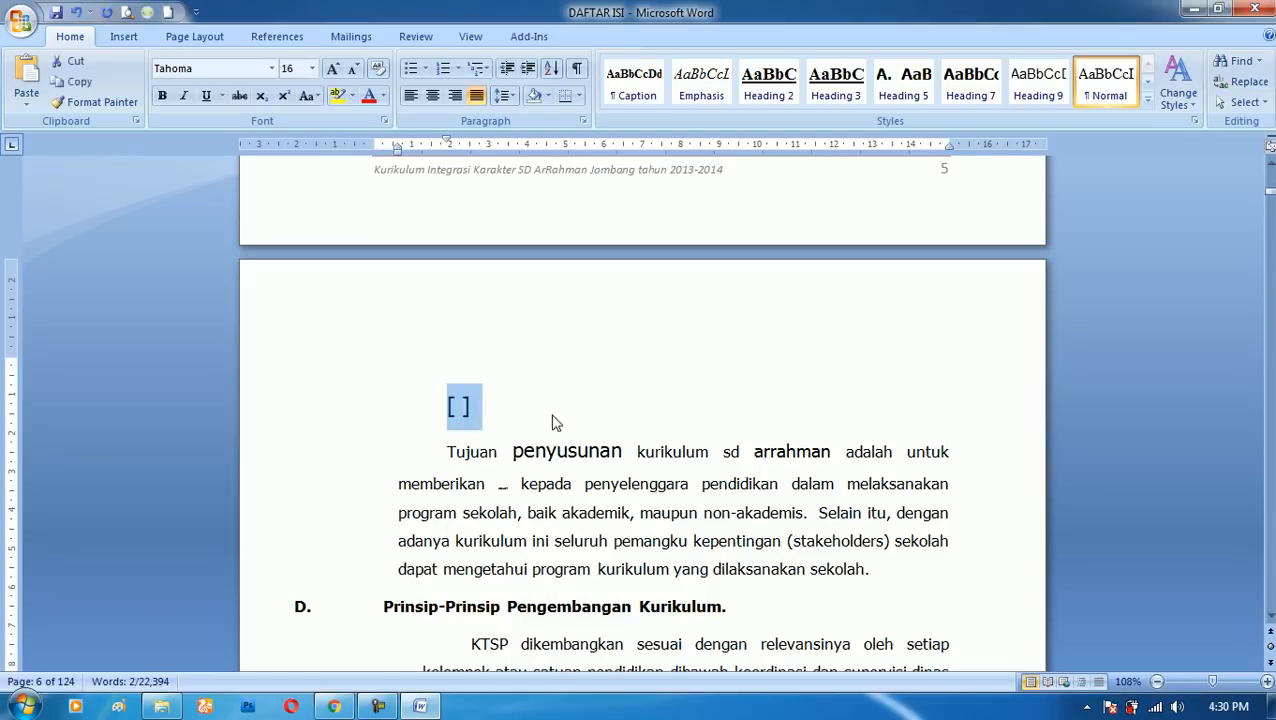
text(H2O)
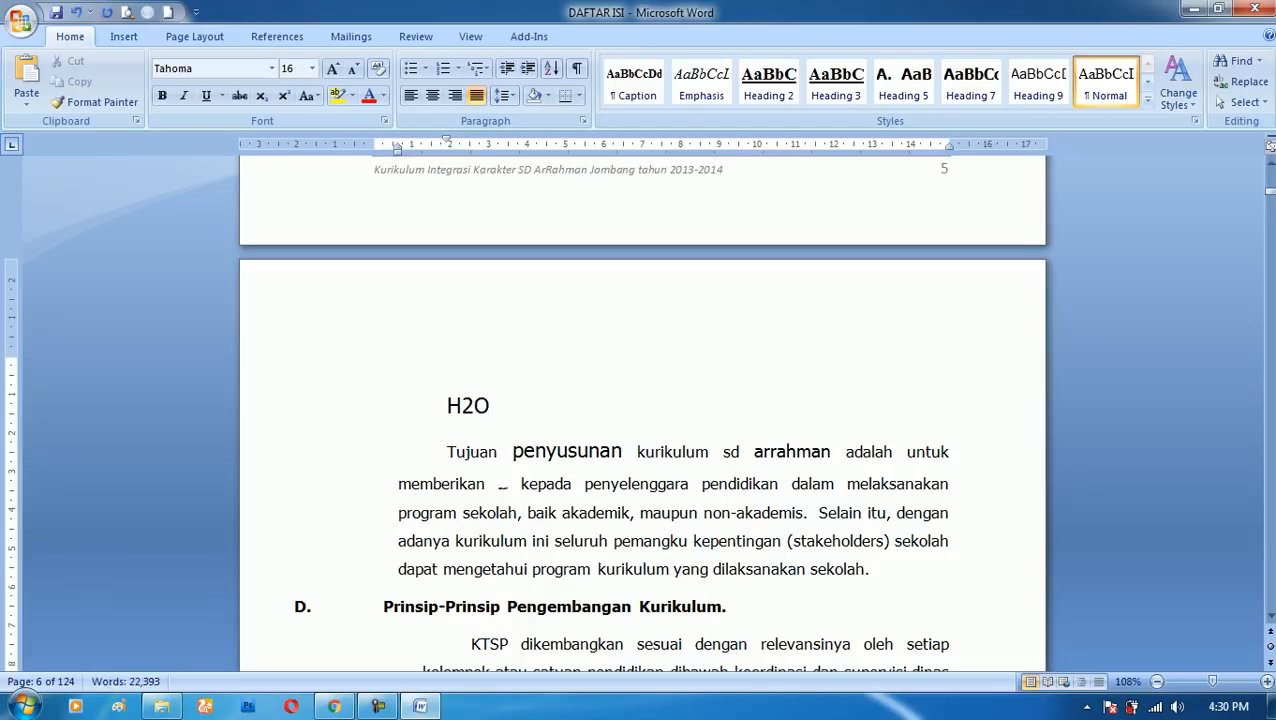
click(475, 406)
key(shift+Left)
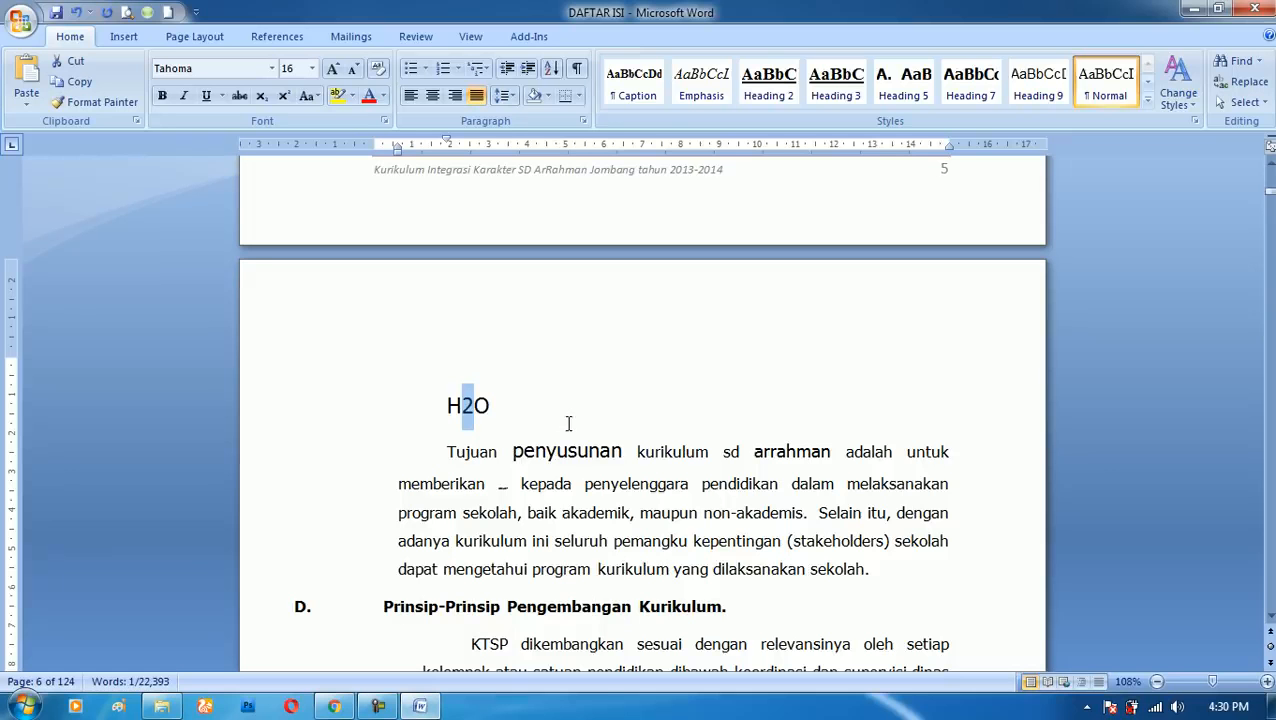
key(ctrl+equal)
key(ctrl+shift+equal)
key(ctrl+shift+equal)
key(ctrl+shift+equal)
key(ctrl+equal)
key(ctrl+shift+equal)
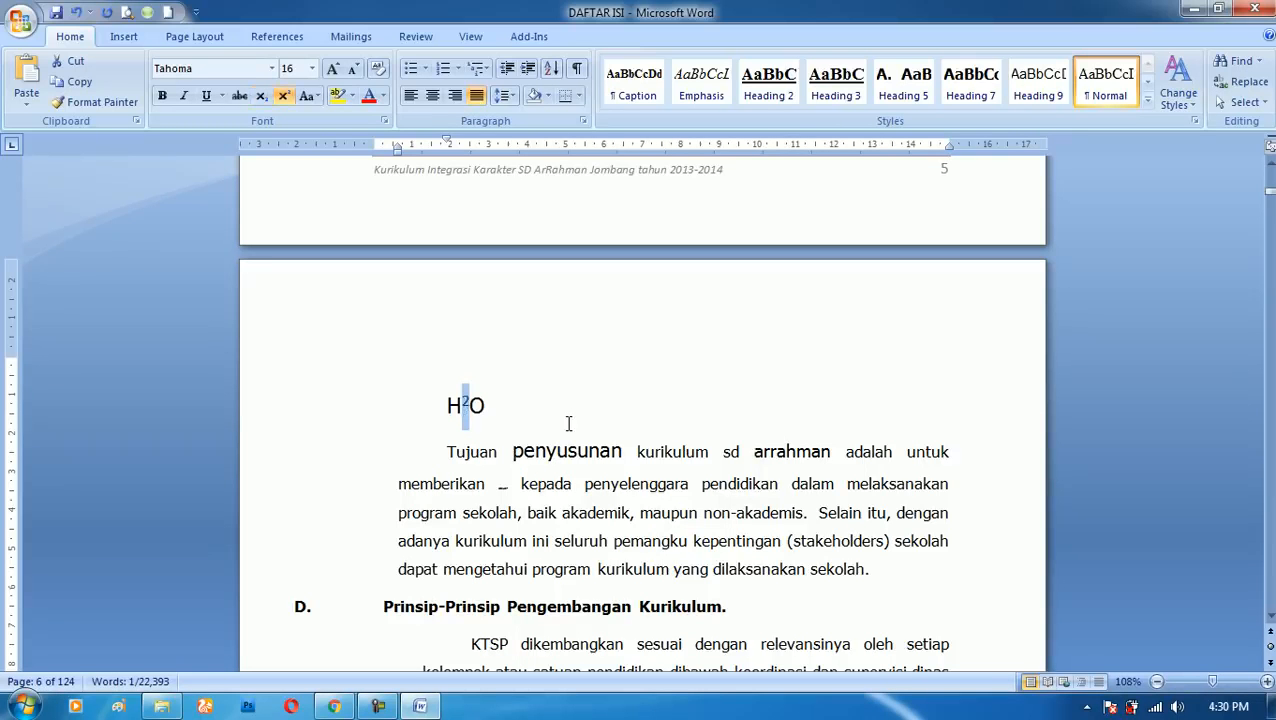
key(ctrl+equal)
key(ctrl+shift+equal)
- Format the paragraph's first word "Tujuan" as subscript, switch it to superscript, and return it to normal text
key(Down)
key(Home)
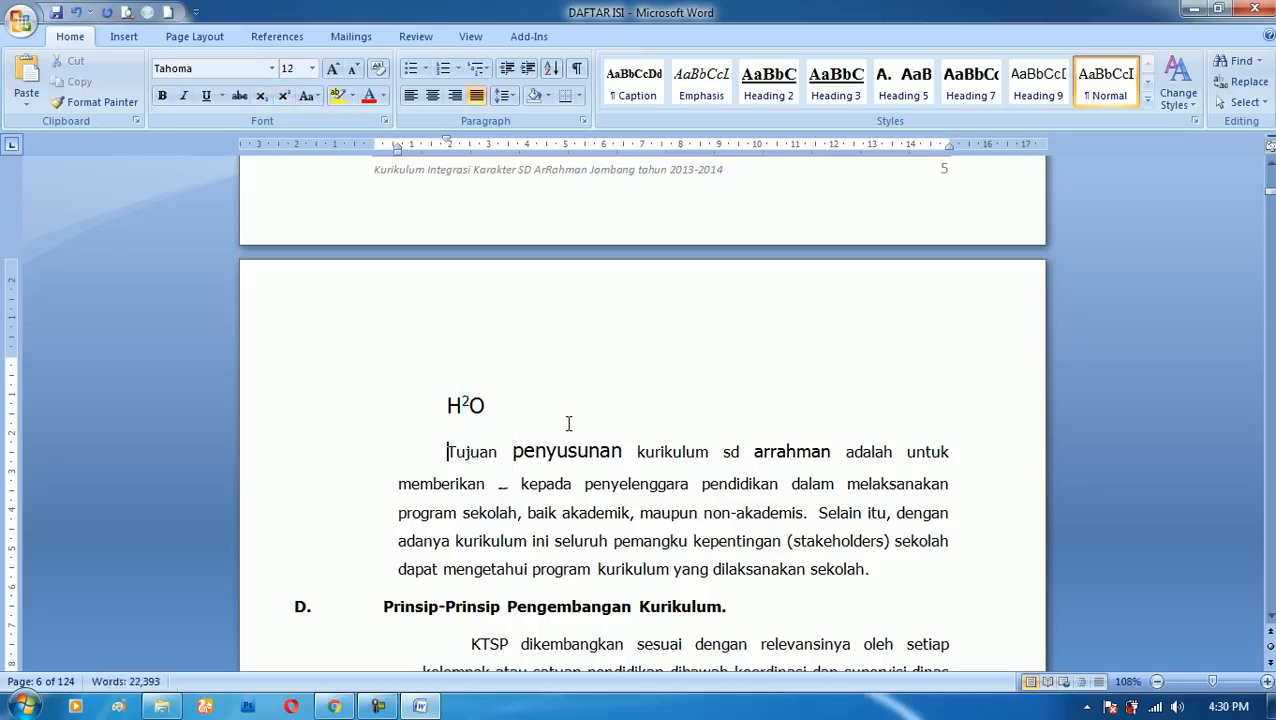
key(ctrl+shift+Right)
key(ctrl+equal)
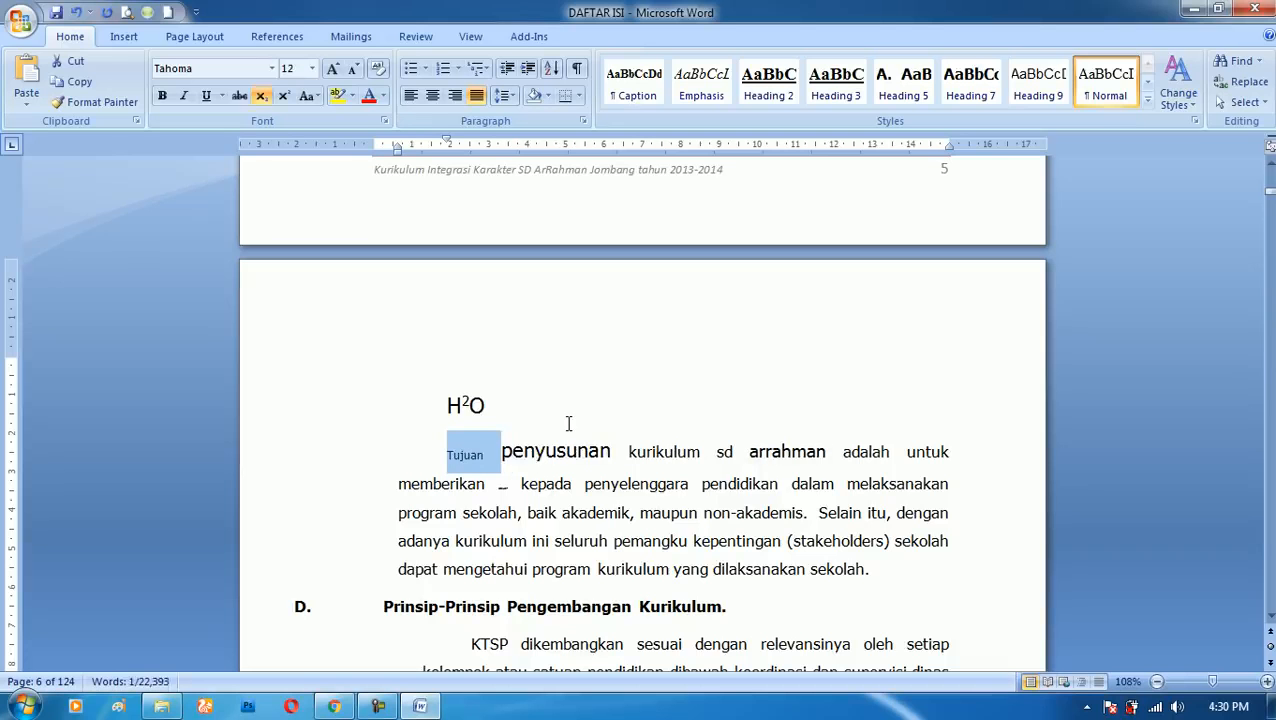
key(ctrl+shift+equal)
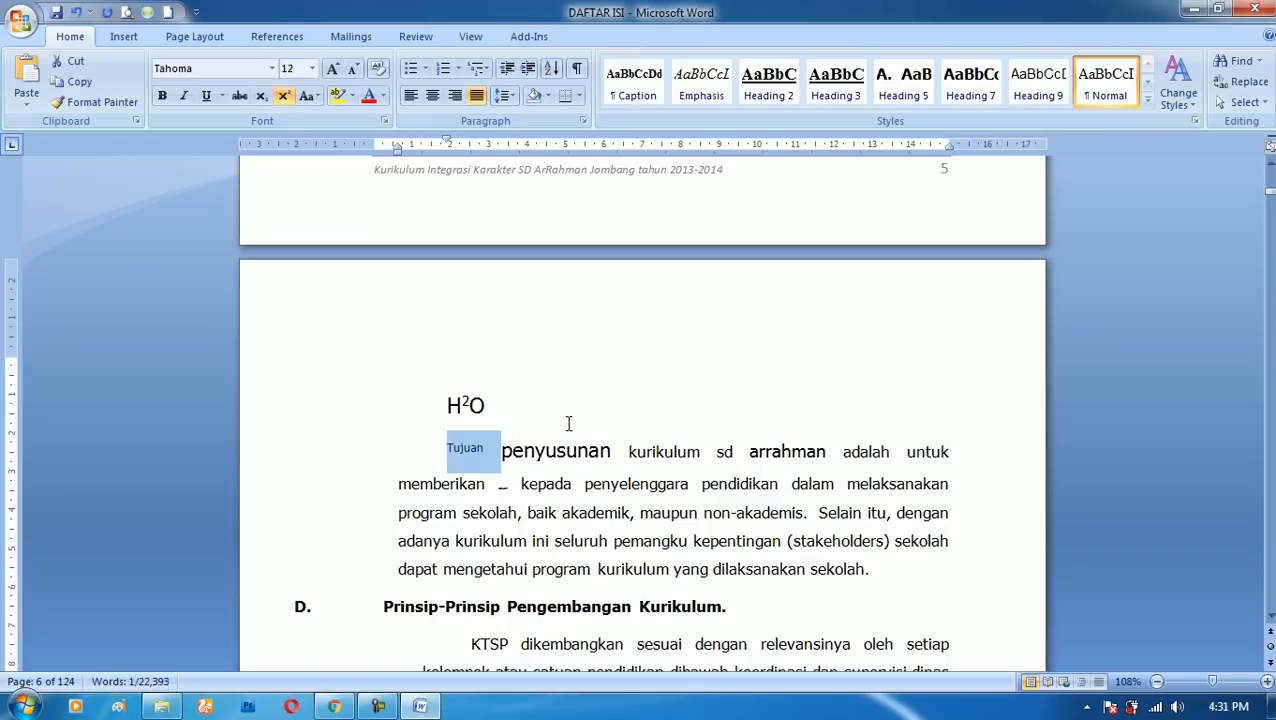
key(ctrl+shift+equal)
key(Down)
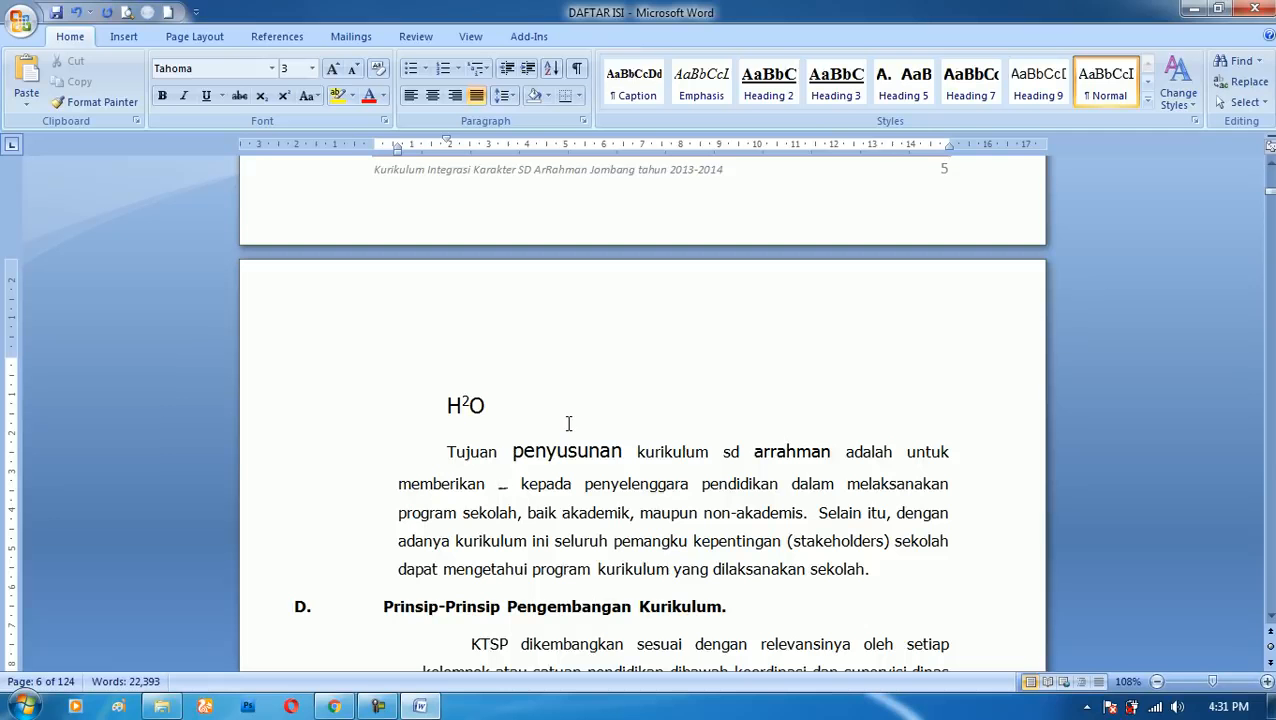
- Delete the whole line containing the H2O formula above the paragraph
click(290, 412)
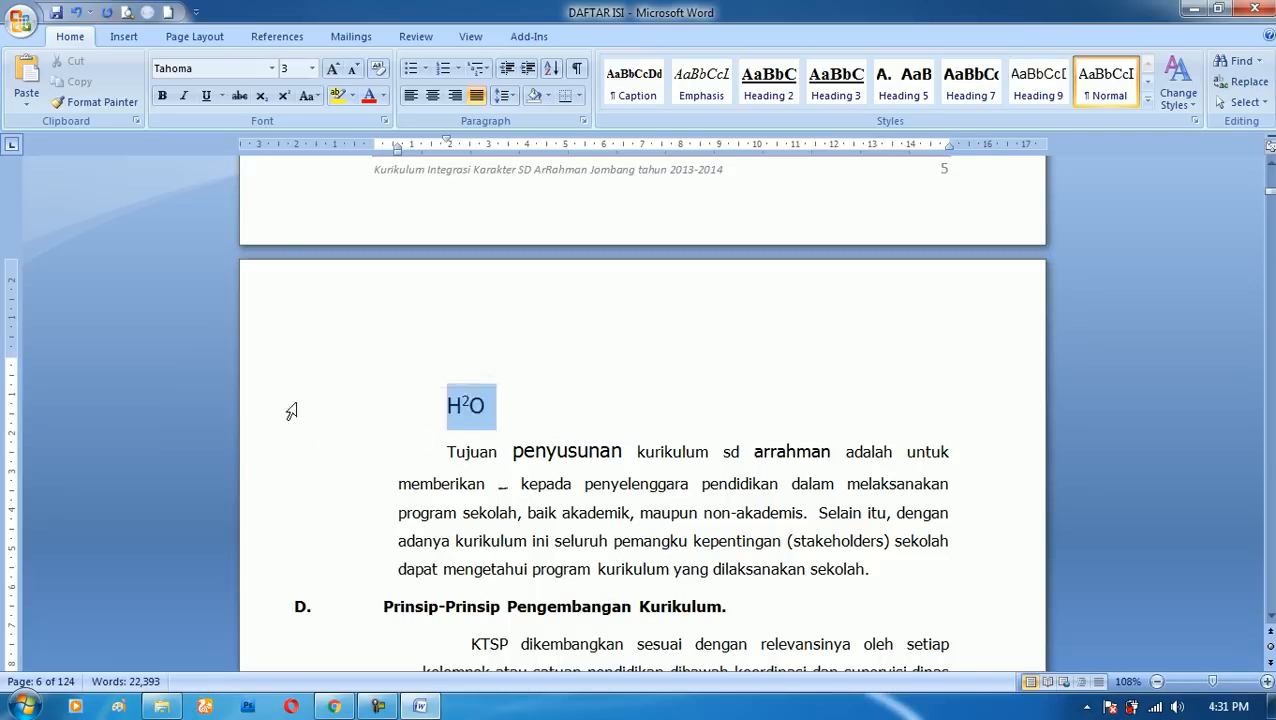
key(Delete)
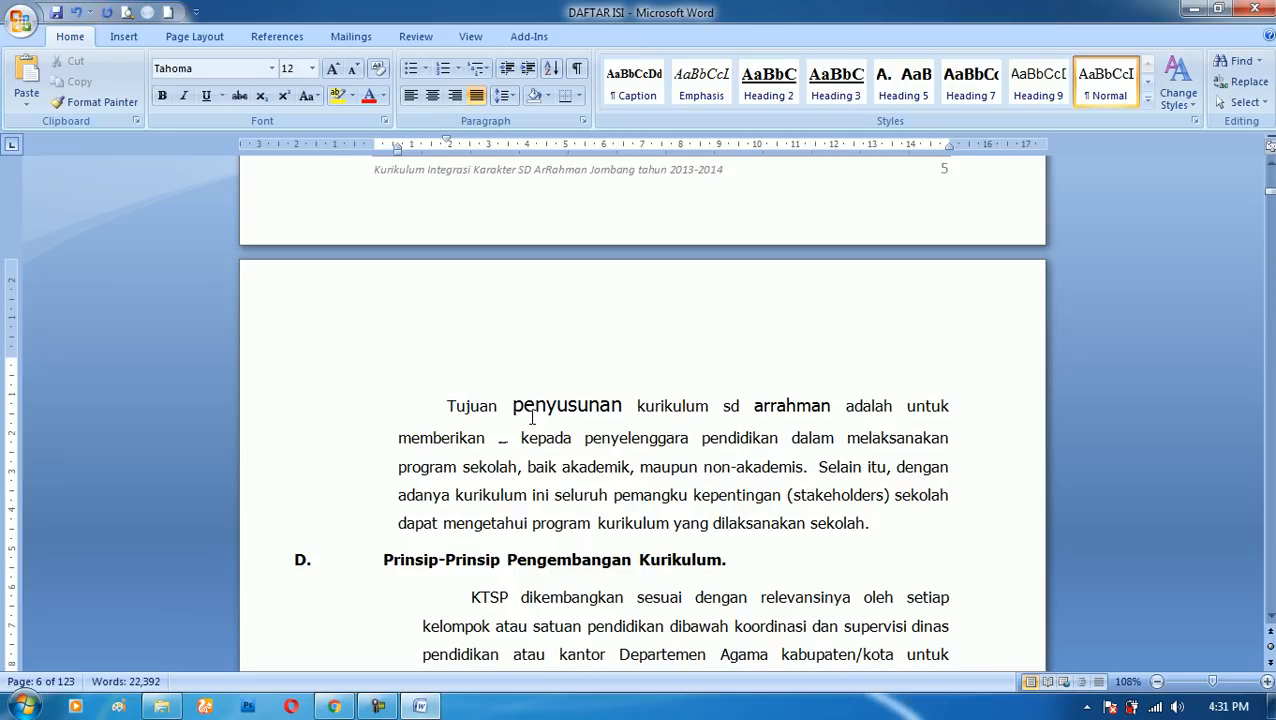
- Insert a footnote after "sekolah" at the end of the "Tujuan penyusunan" paragraph and compare its note with the reference mark
scroll(735, 521, down, 12)
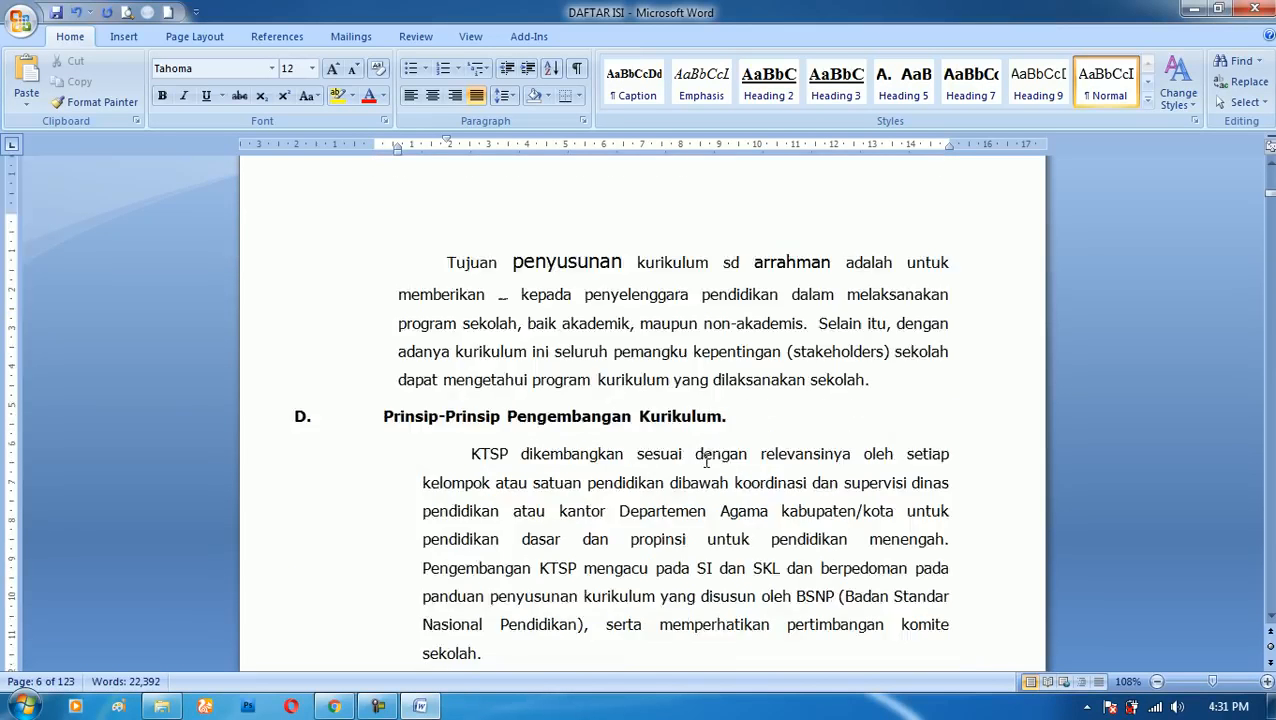
scroll(735, 521, down, 3)
scroll(661, 527, up, 10)
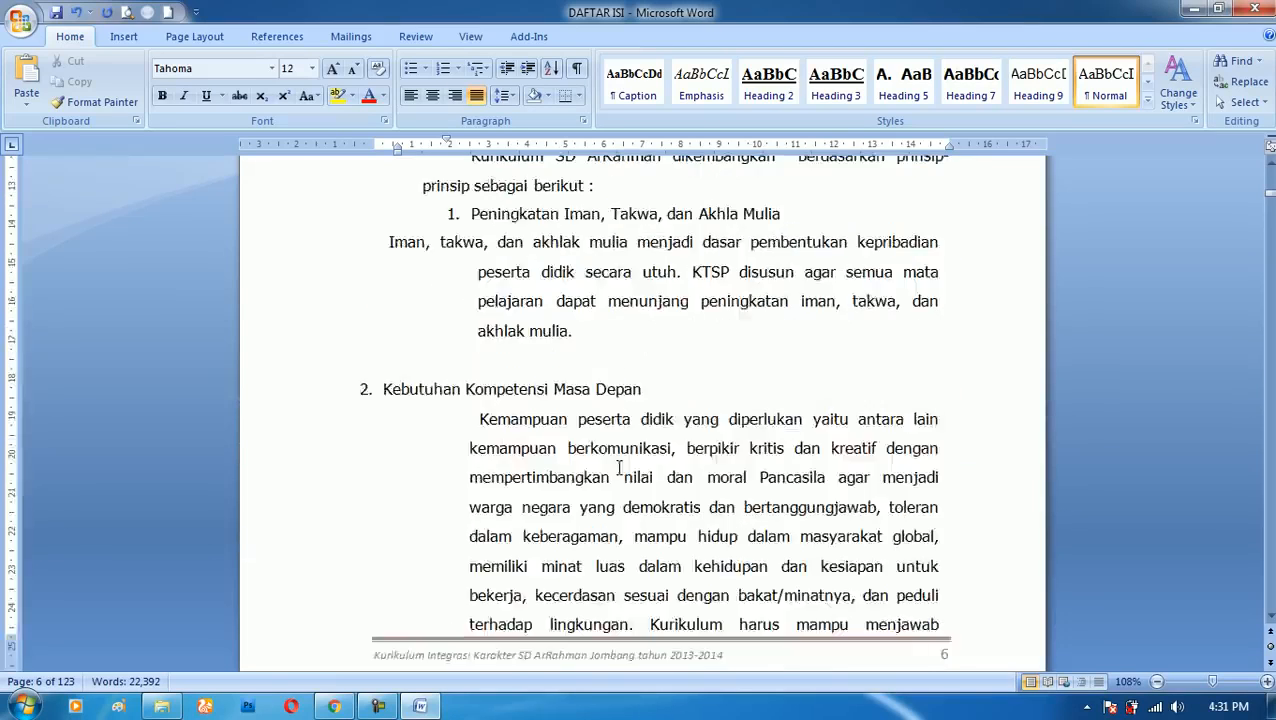
scroll(597, 427, up, 1)
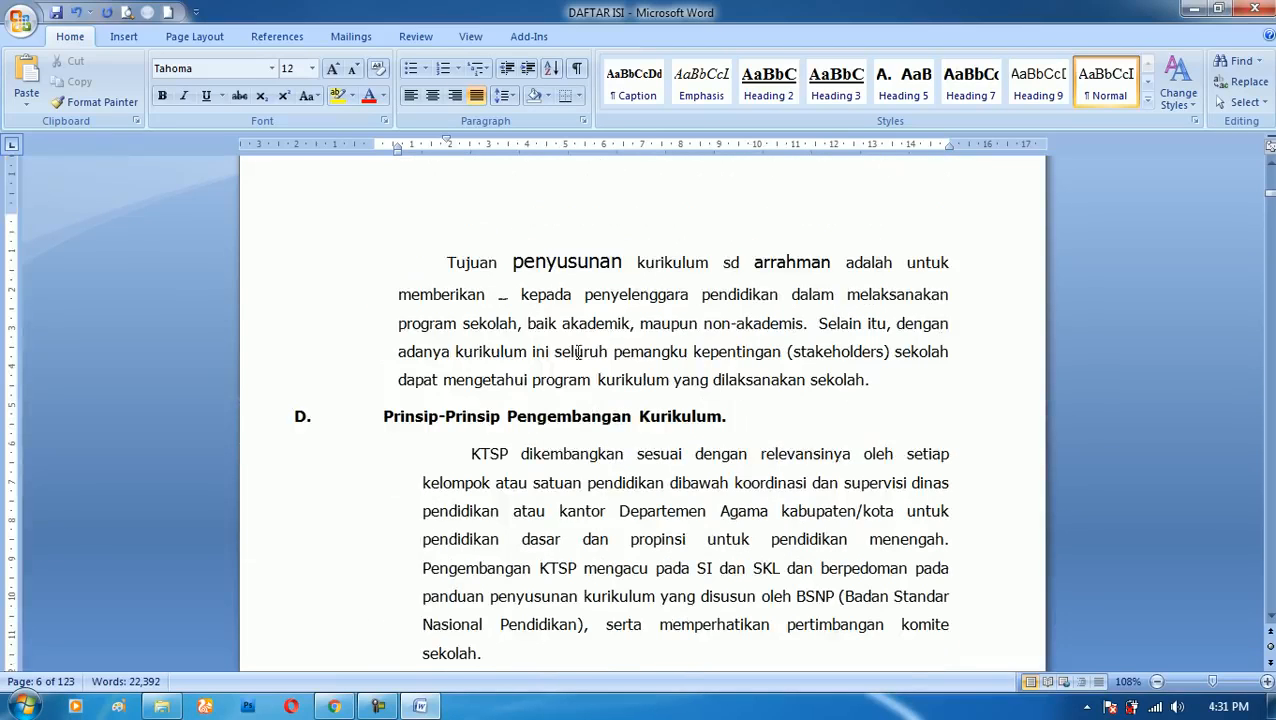
click(868, 379)
key(ctrl+alt+f)
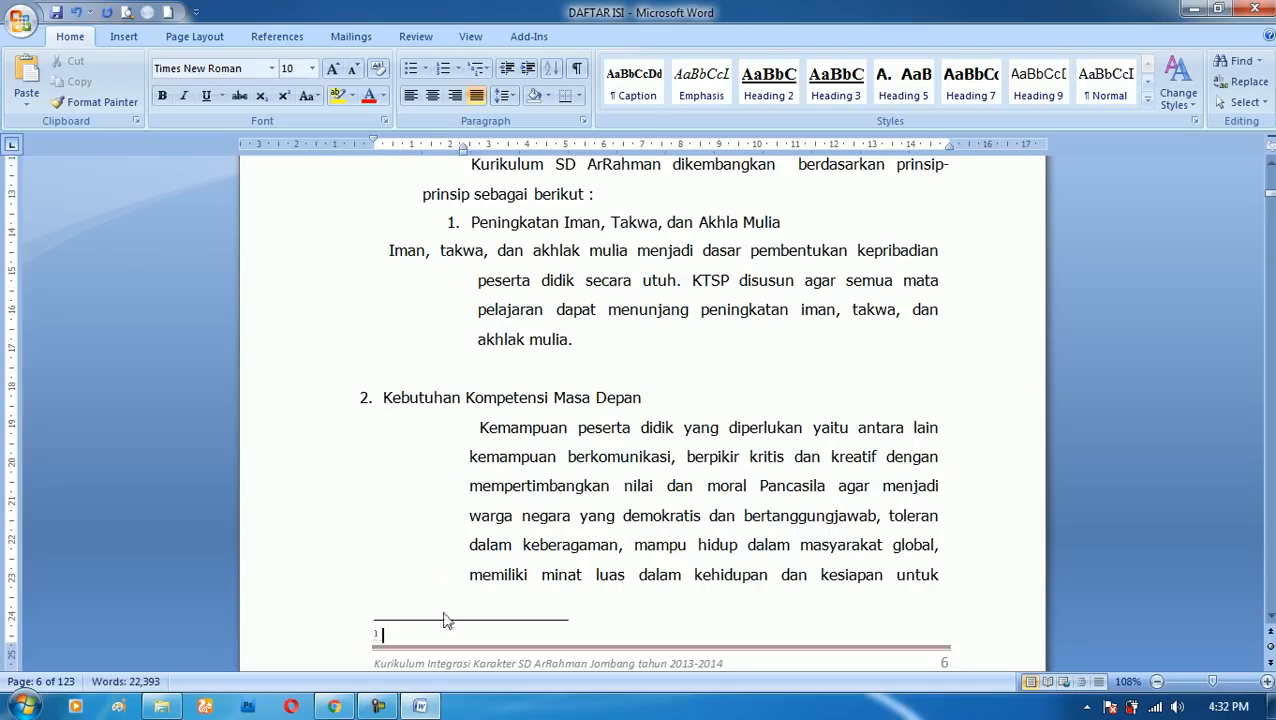
scroll(378, 633, down, 2)
scroll(907, 280, up, 10)
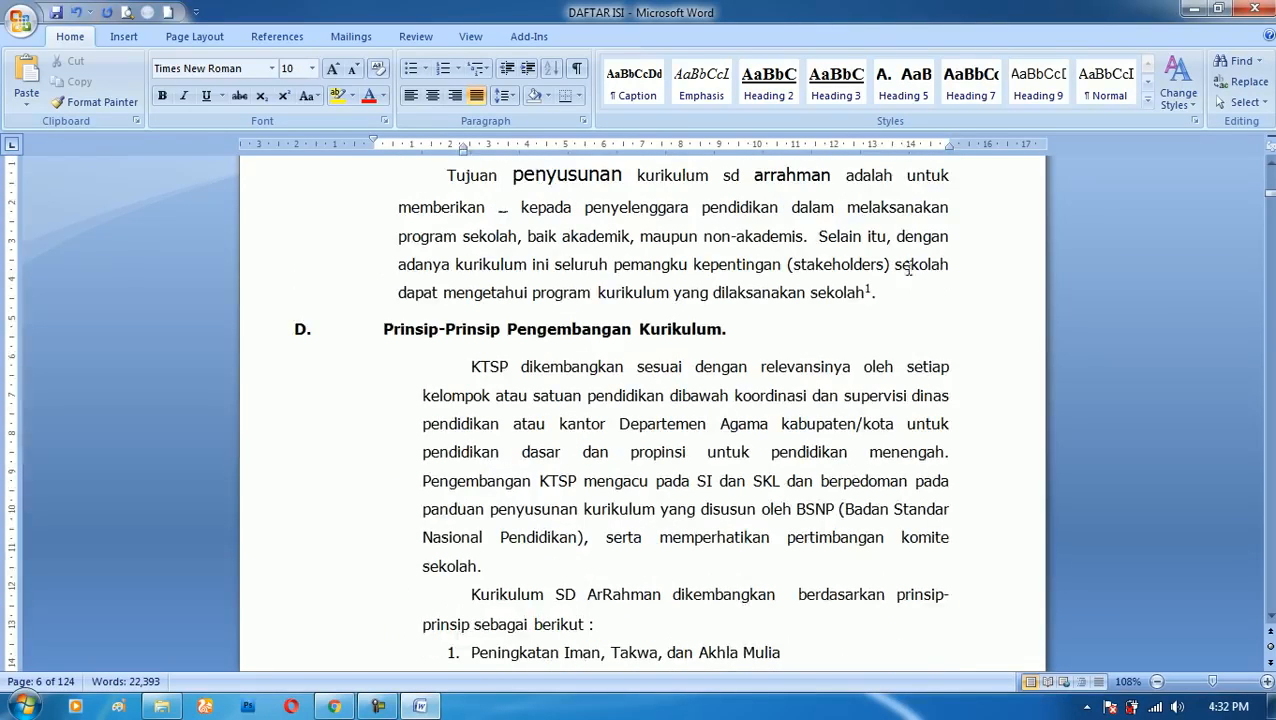
- Fill the first footnote with the sample text "SDFSDFSFSDFSDF SD FSFSFS" and check its reference mark in the paragraph
scroll(670, 515, down, 2)
scroll(652, 540, down, 4)
text(SDFSDFSFSDF SDFSDFSFSF)
scroll(825, 460, up, 4)
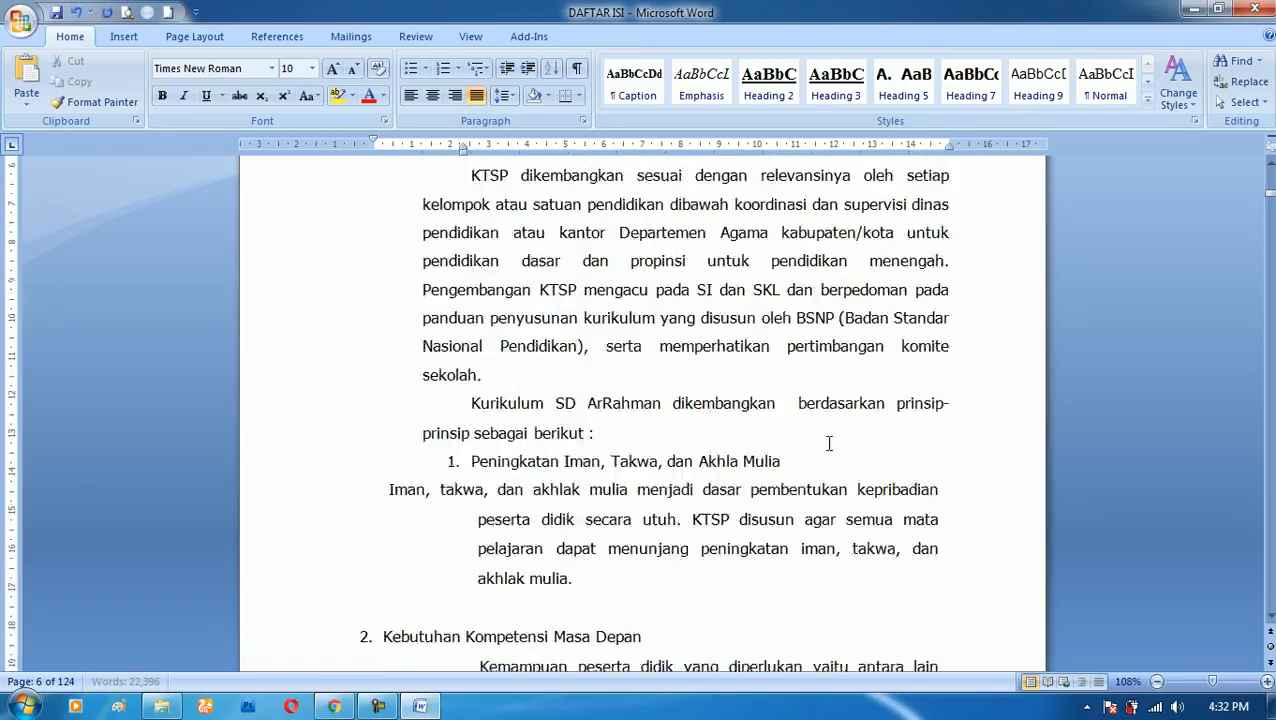
scroll(829, 443, up, 2)
mouse_move(873, 289)
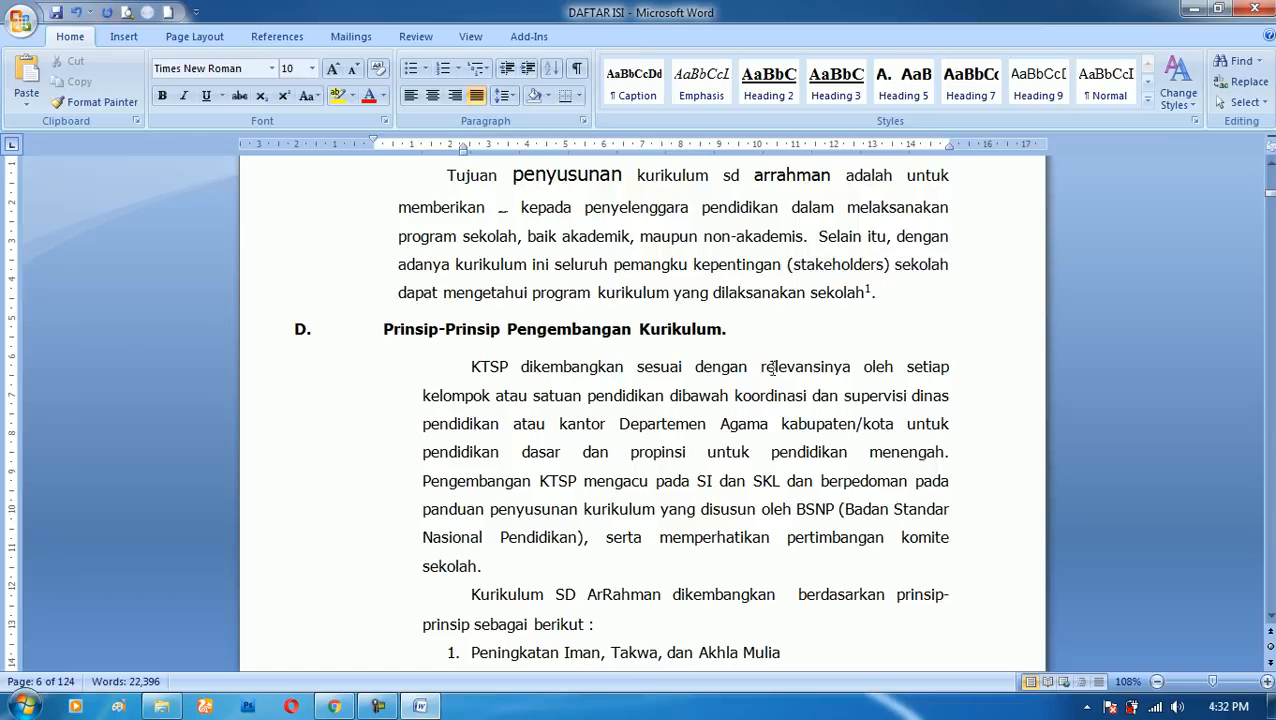
- Add a second footnote after the heading "Prinsip-Prinsip Pengembangan Kurikulum." with sample text starting "SDKFJS DKFJS DFKSDF"
click(741, 330)
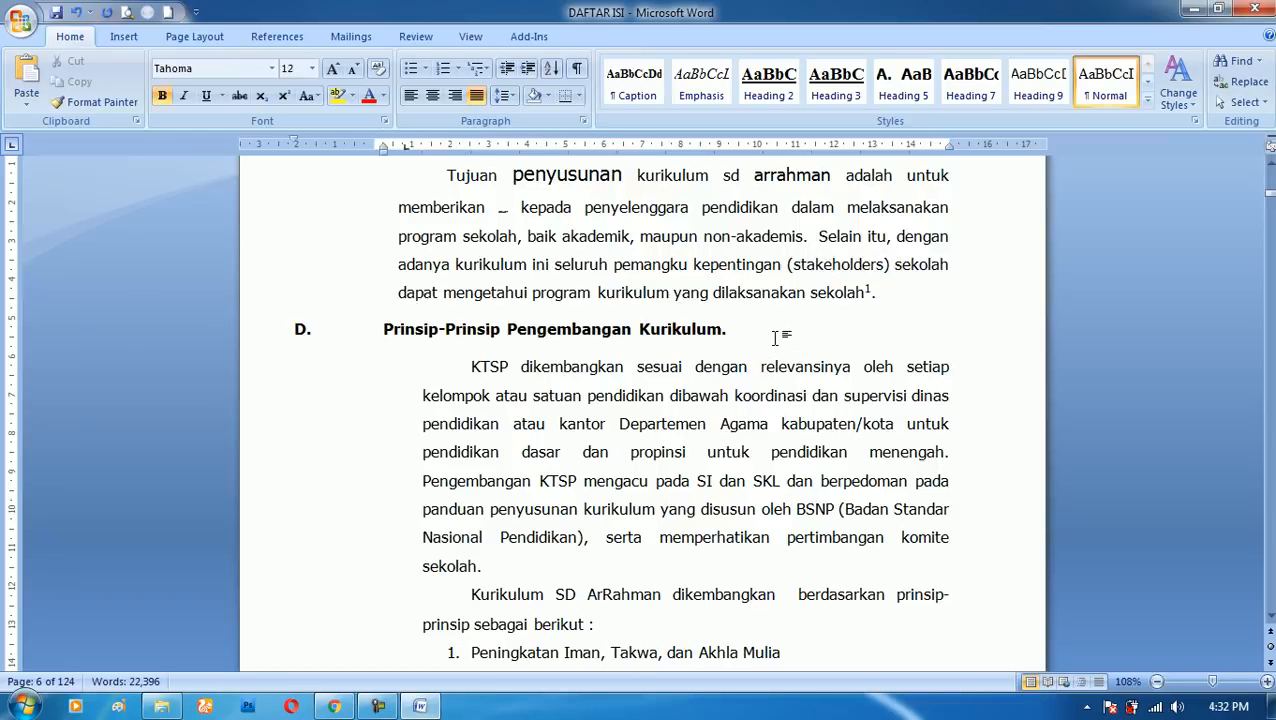
key(ctrl+alt+f)
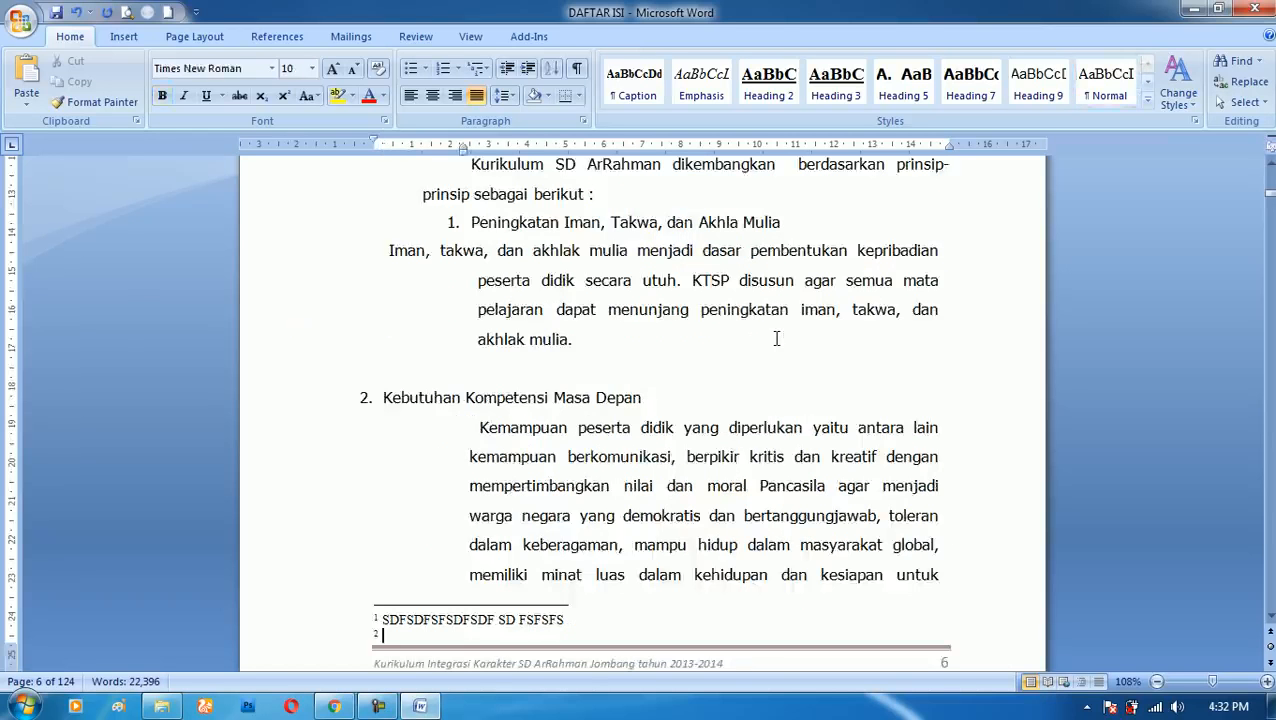
text(SDKFJS DKFJS DFKS)
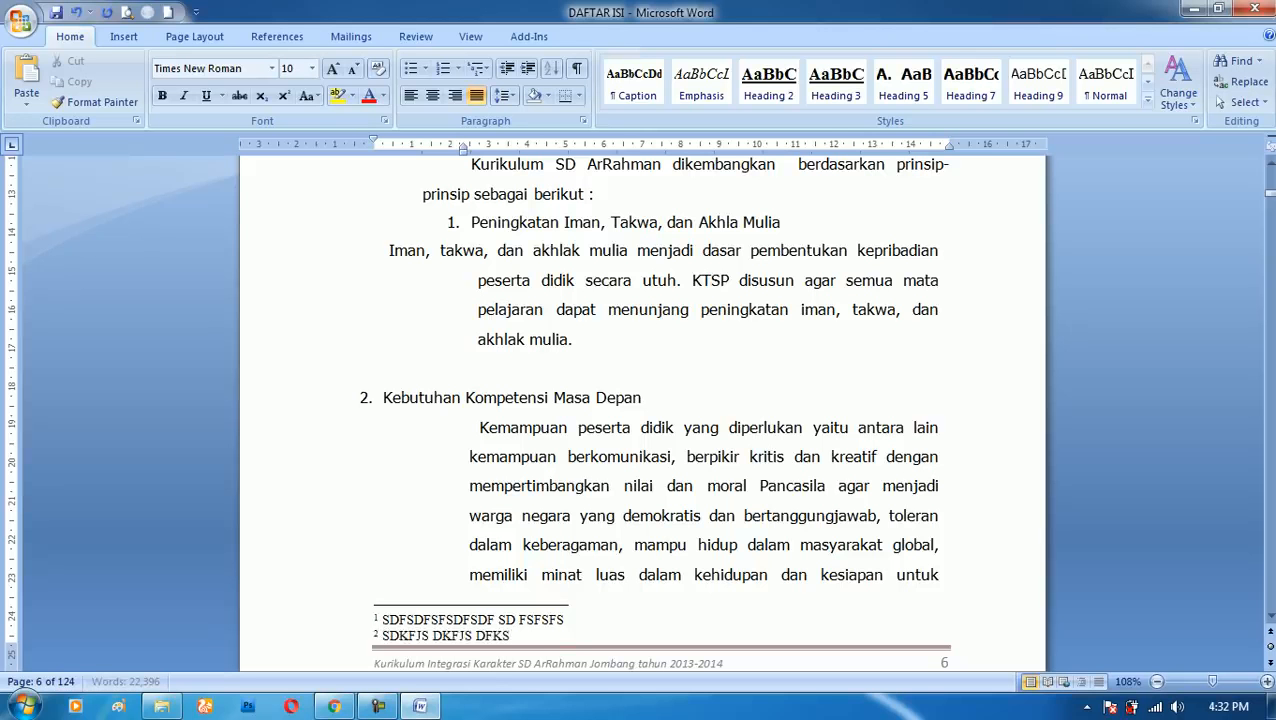
text(DF SDKFJS DKFJASD FAJKJjak djfkads fkads fjas)
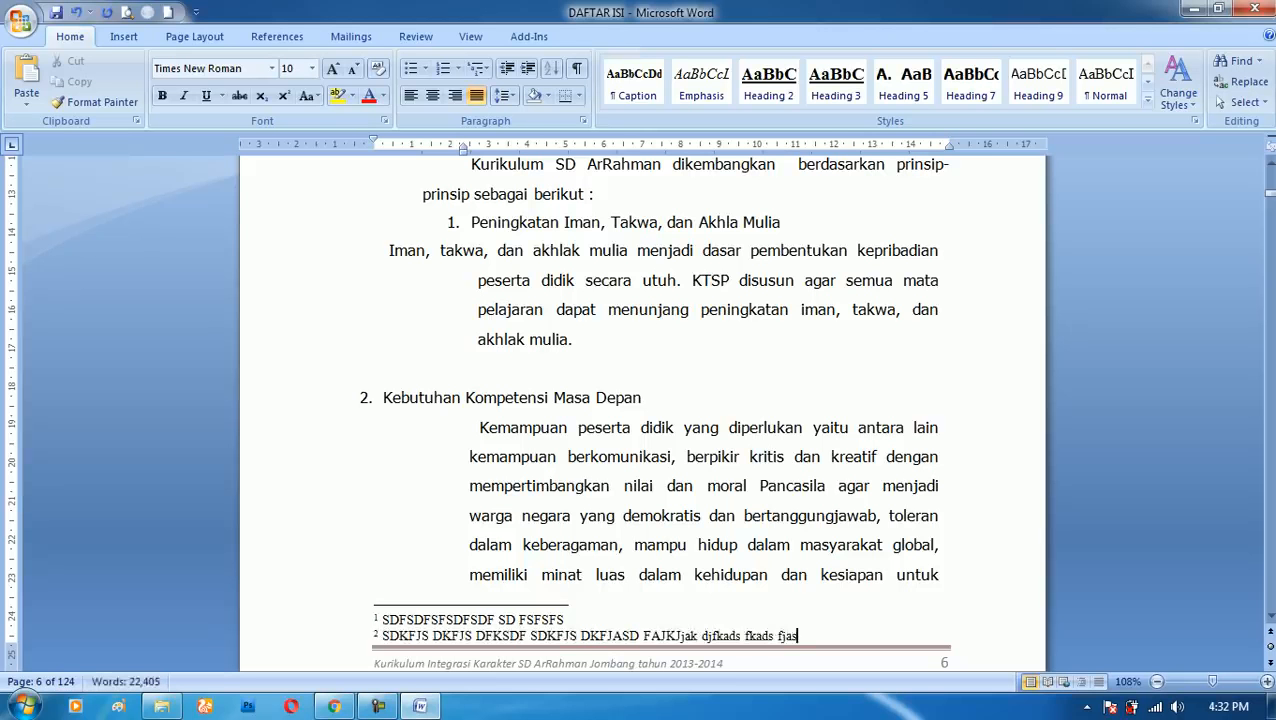
scroll(777, 330, up, 6)
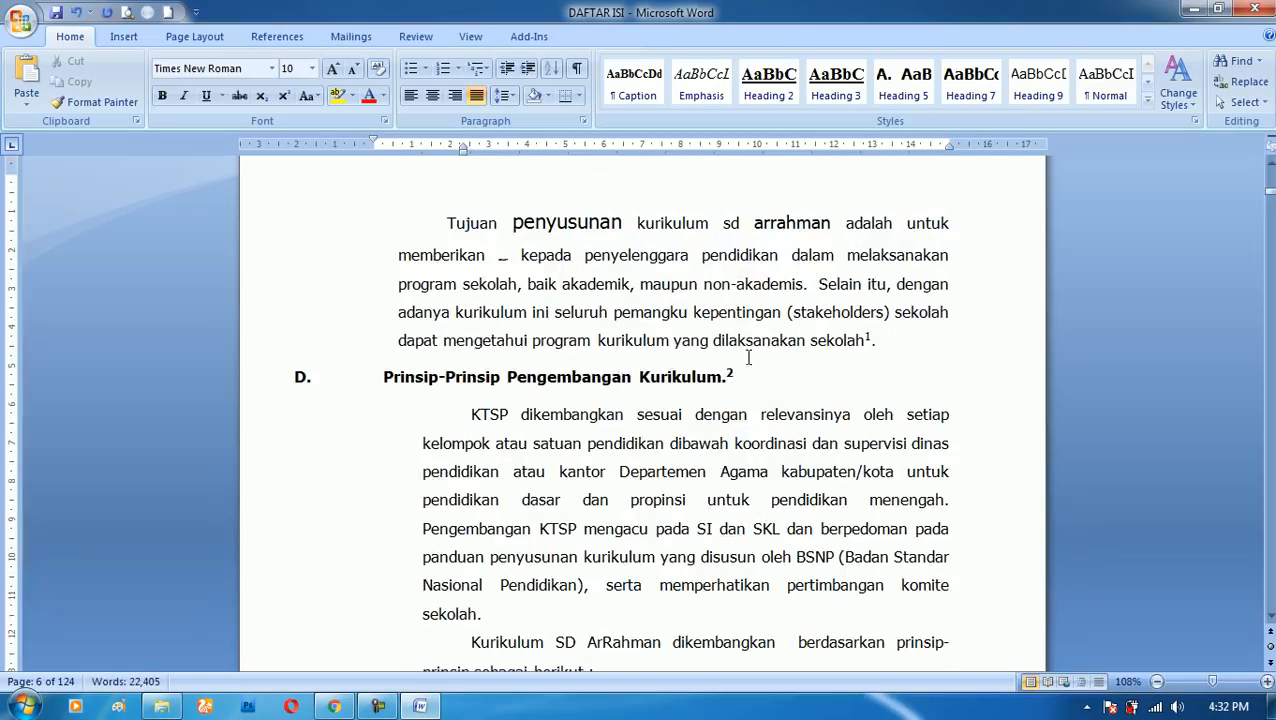
mouse_move(731, 372)
mouse_move(870, 336)
- Remove both footnotes by deleting their reference marks after the heading and at the end of the paragraph above
click(737, 376)
key(BackSpace)
key(BackSpace)
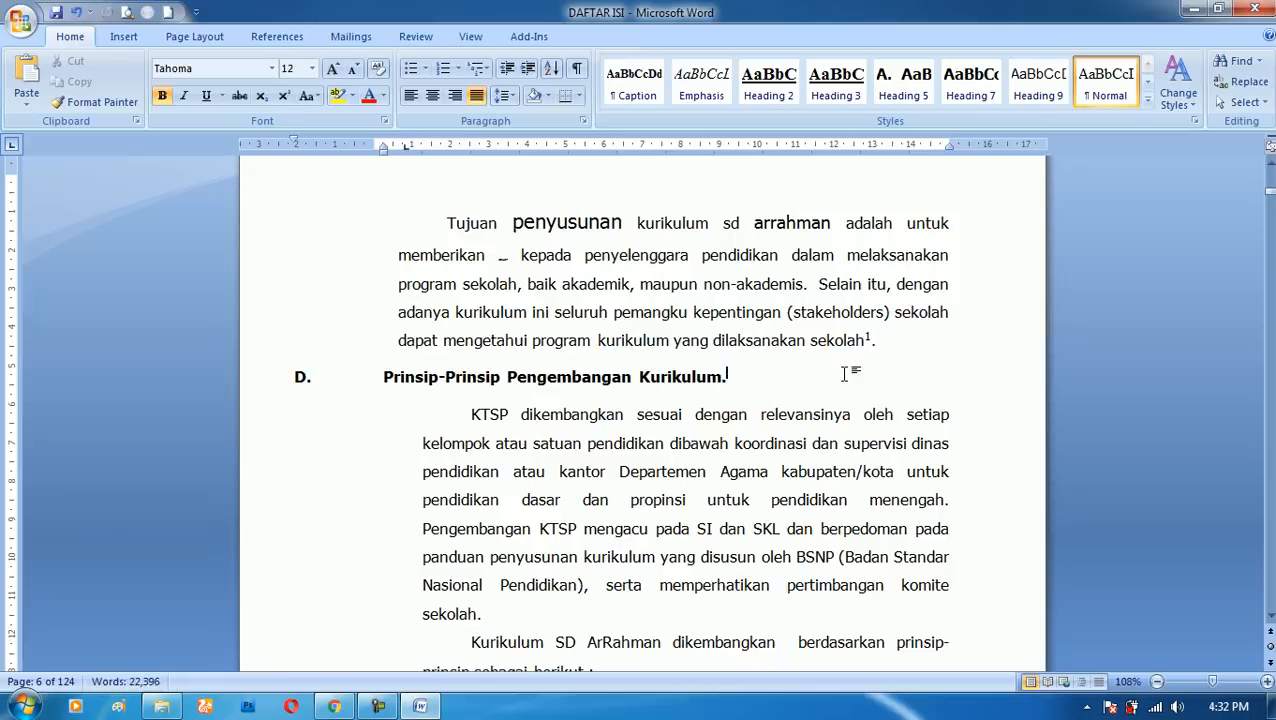
click(886, 344)
key(BackSpace)
key(BackSpace)
key(BackSpace)
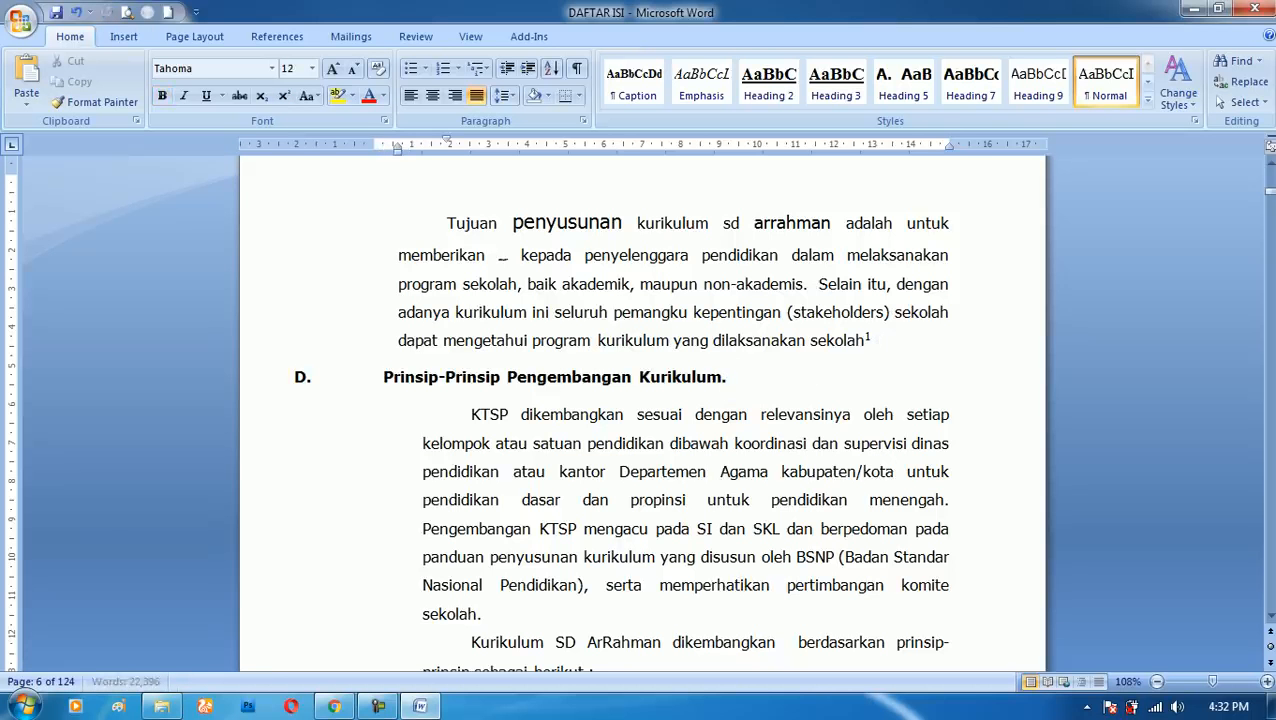
- Create a new blank document
scroll(849, 365, down, 3)
scroll(330, 95, down, 2)
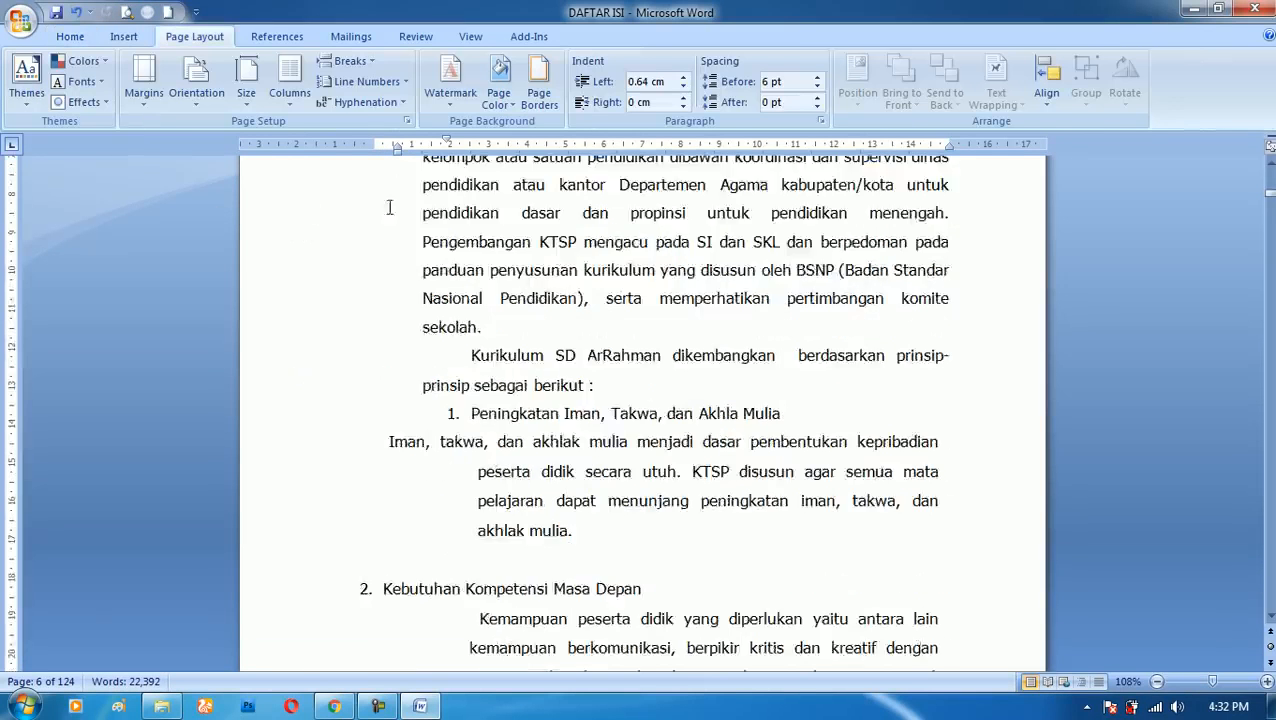
scroll(305, 208, down, 5)
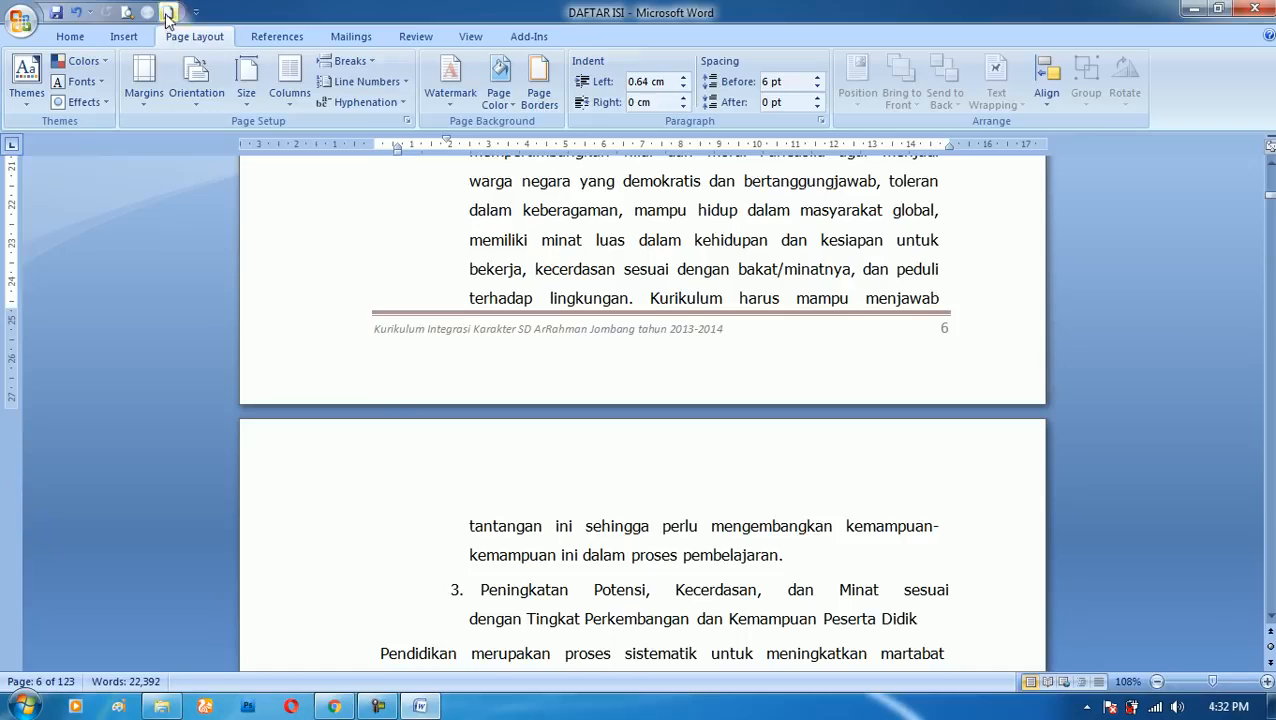
click(167, 15)
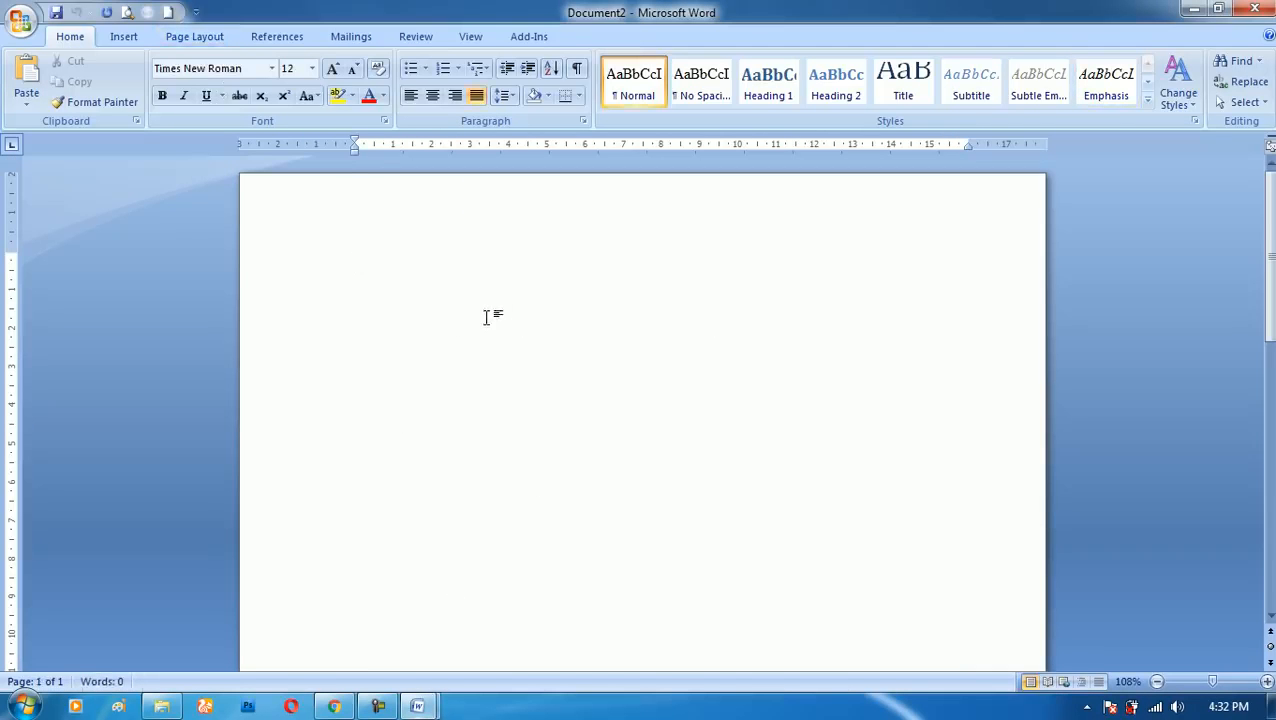
- Extend the blank document to a third page with empty paragraphs, and undo them
ctrl+scroll(513, 310, down, 8)
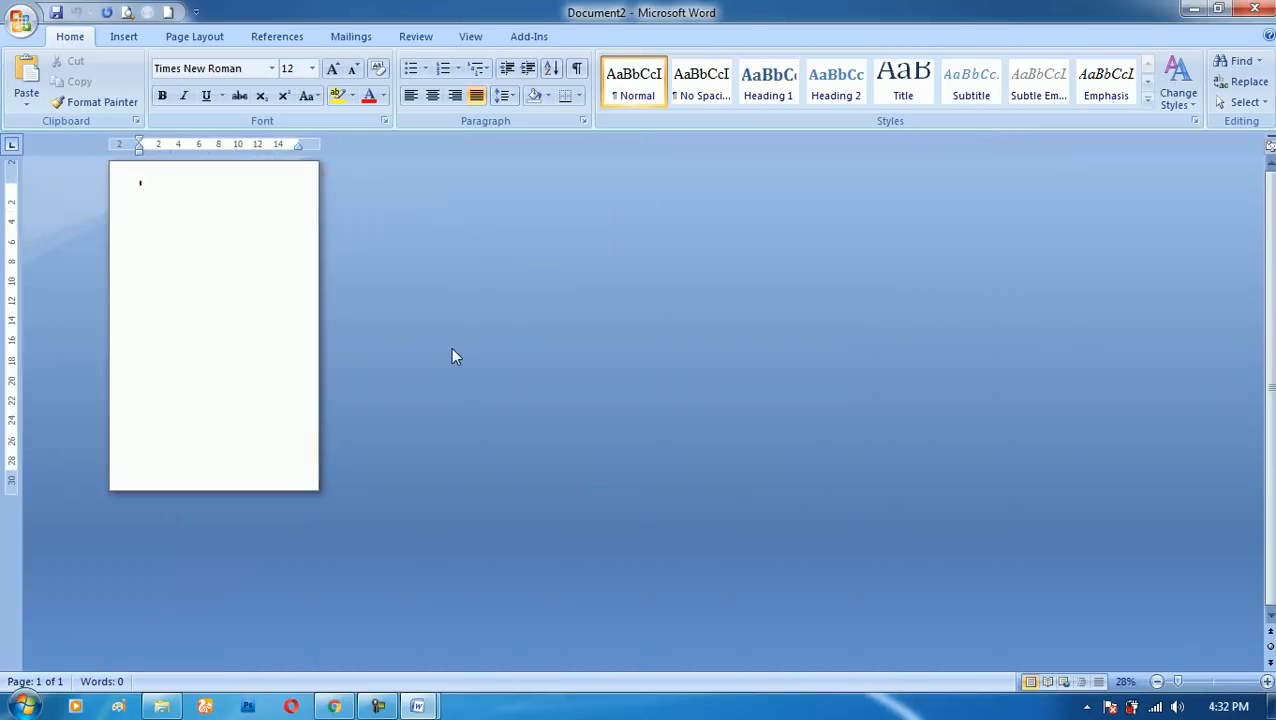
key(Return)
key(Return)
key(Return)
key(Return)
key(Return)
key(Return)
key(Return)
key(Return)
key(Return)
key(Return)
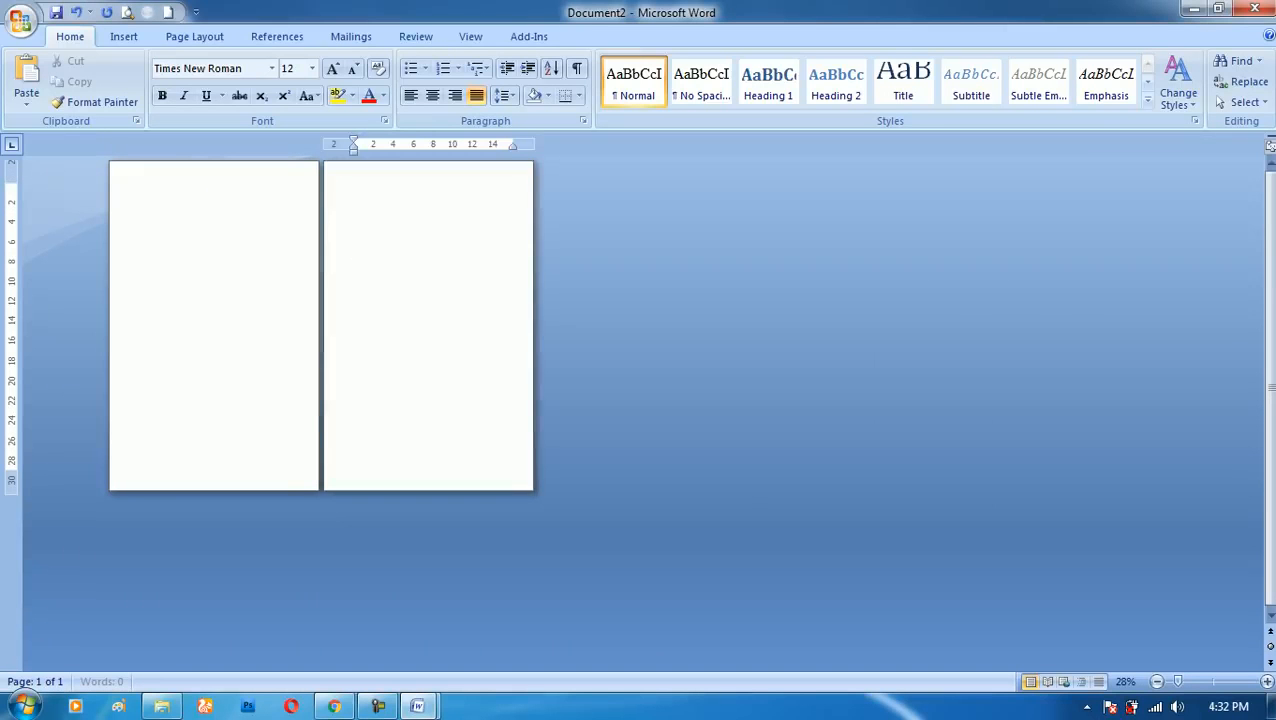
key(Return)
key(Return)
key(Return)
key(Return)
key(Return)
key(Return)
key(Return)
key(Return)
key(Return)
key(Return)
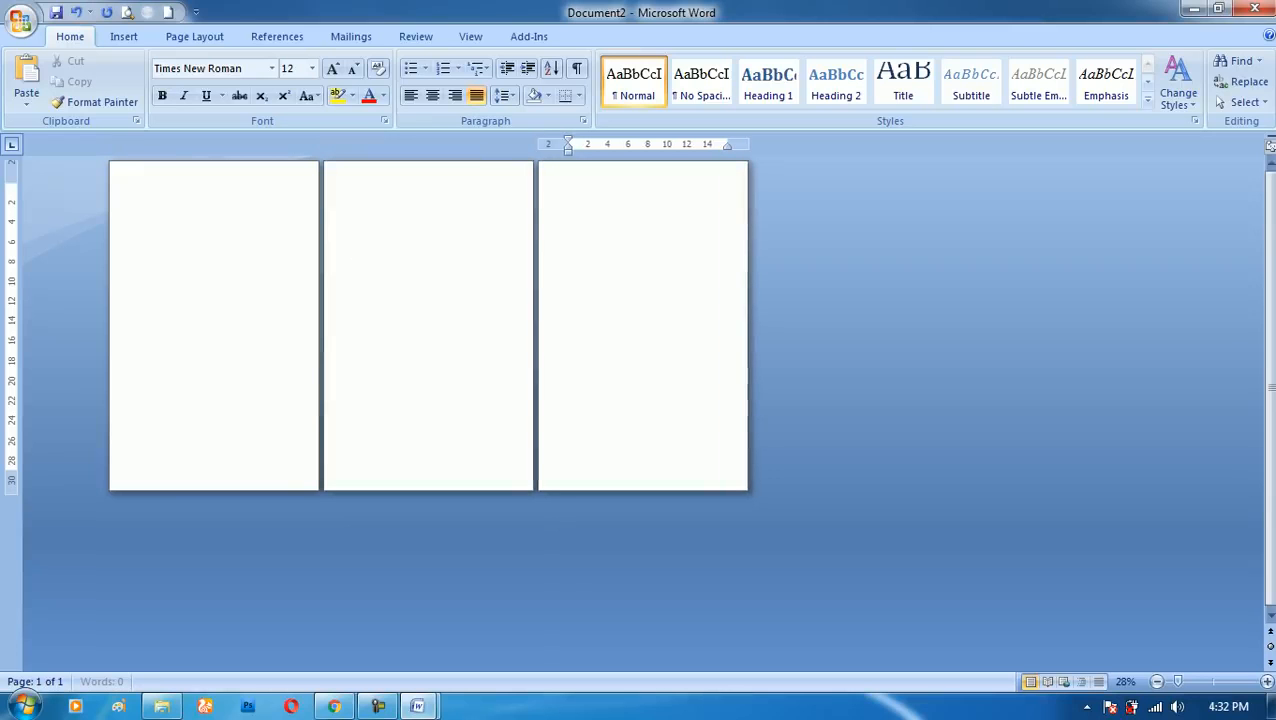
key(ctrl+z)
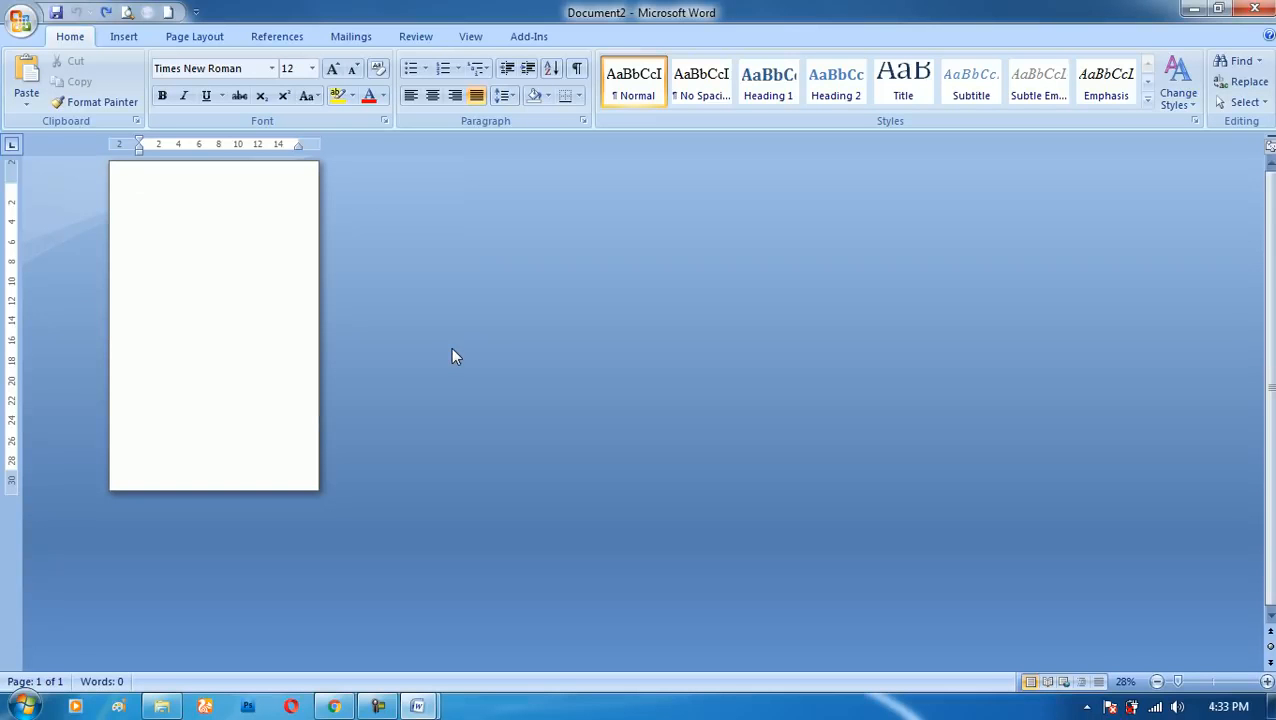
- Insert repeated page breaks until the document has 19 pages
key(ctrl+Return)
key(ctrl+Return)
key(ctrl+Return)
key(ctrl+Return)
key(ctrl+Return)
key(ctrl+Return)
key(ctrl+Return)
key(ctrl+Return)
key(ctrl+Return)
key(ctrl+Return)
key(ctrl+Return)
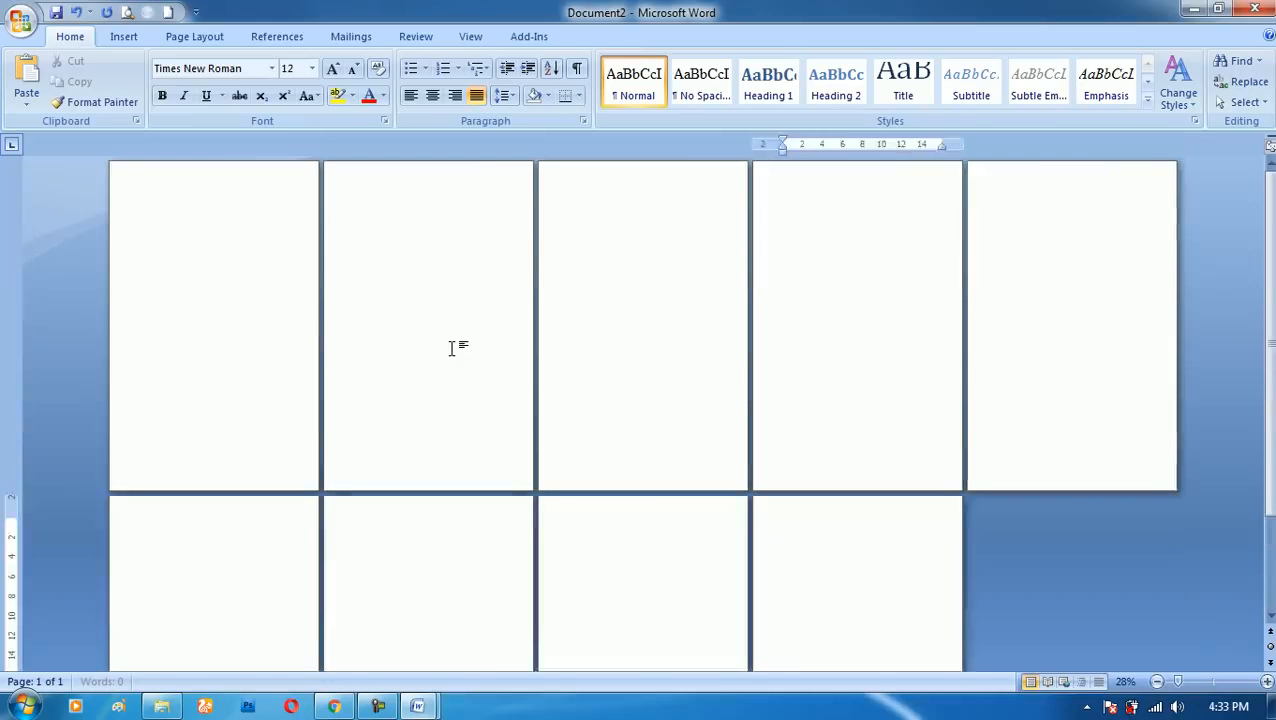
key(ctrl+Return)
key(ctrl+Return)
key(ctrl+Return)
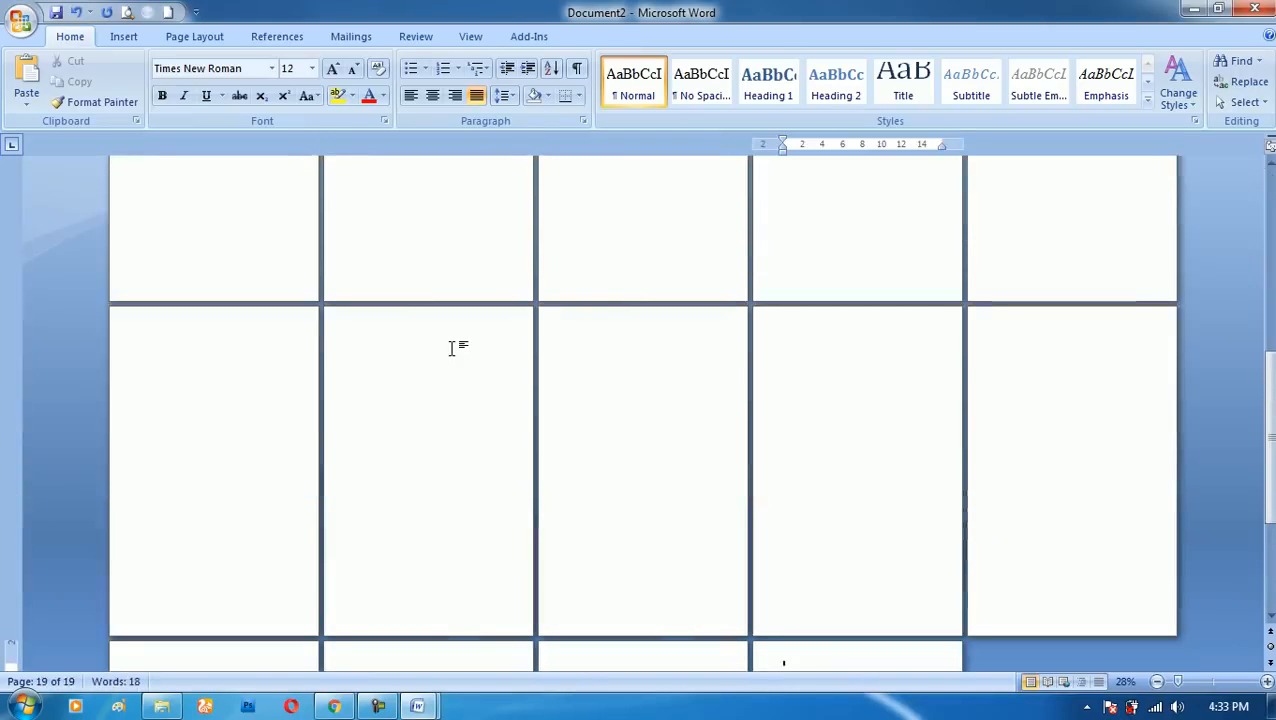
- Insert more page breaks after page 19 to extend the document to about 41 blank pages
scroll(345, 592, down, 2)
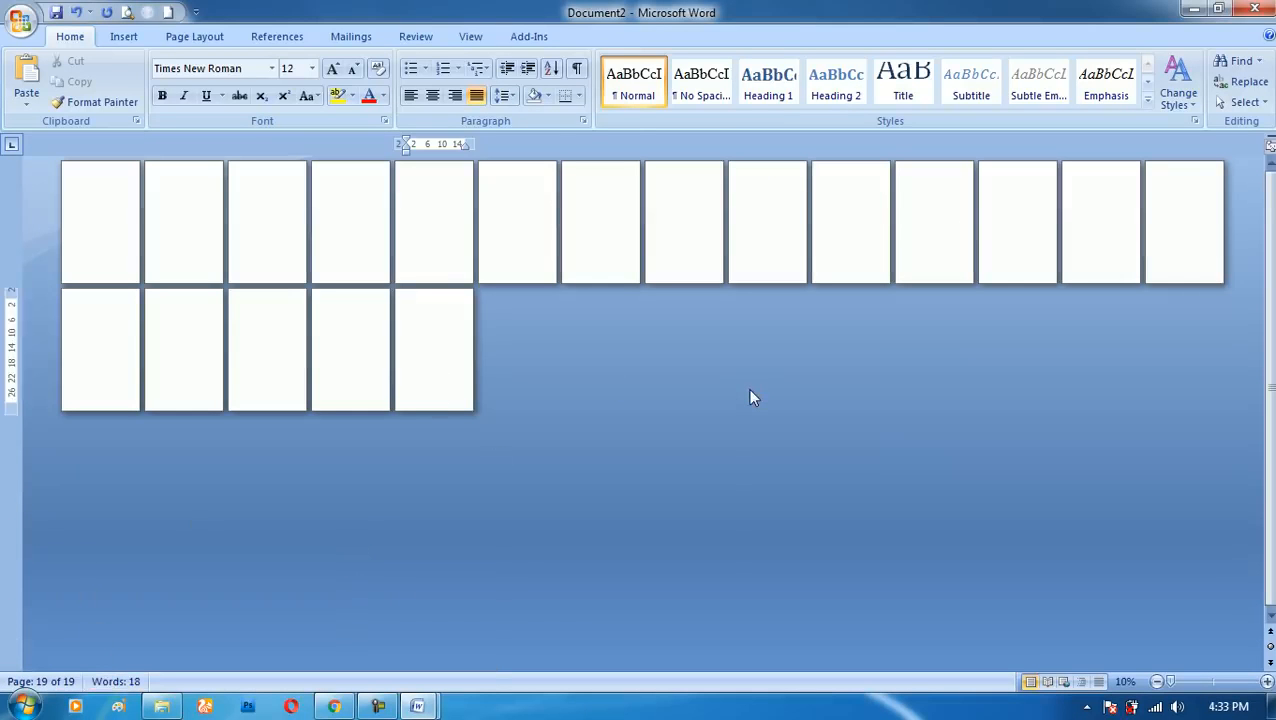
key(ctrl+Return)
key(ctrl+Return)
key(ctrl+Return)
key(ctrl+Return)
key(ctrl+Return)
key(ctrl+Return)
key(ctrl+Return)
key(ctrl+Return)
key(ctrl+Return)
key(ctrl+Return)
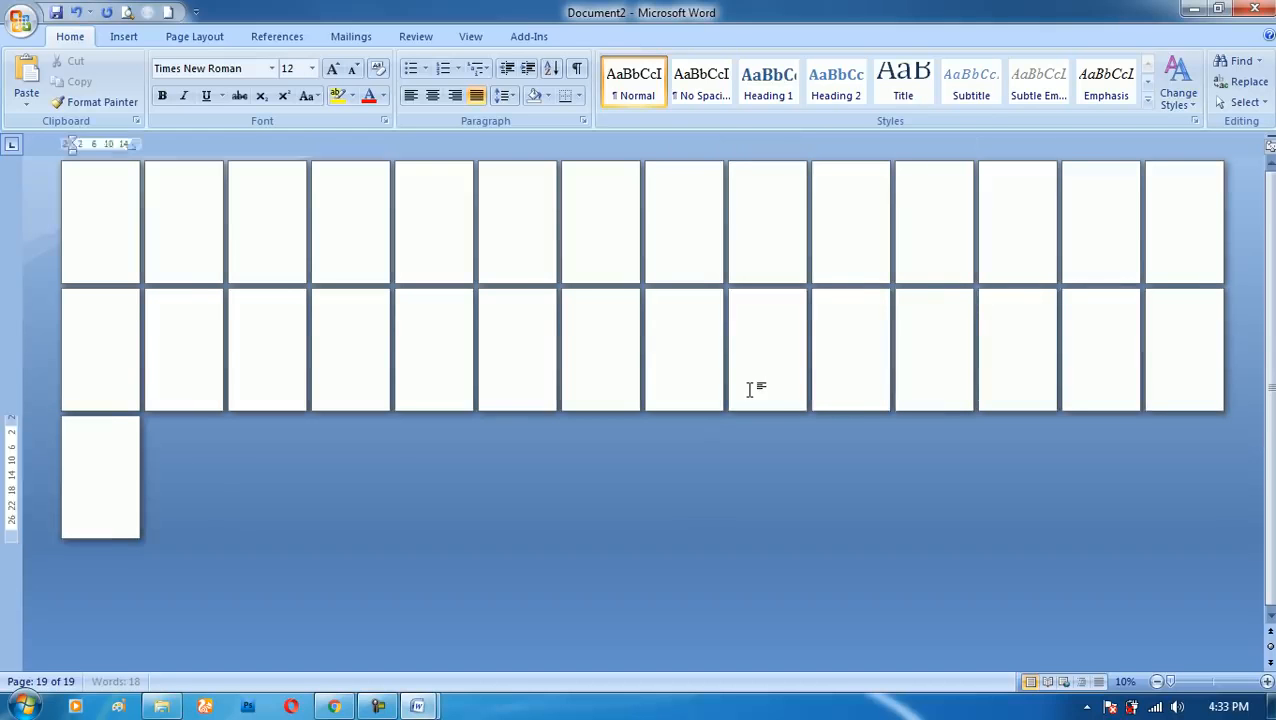
key(ctrl+Return)
key(ctrl+Return)
key(ctrl+Return)
key(ctrl+Return)
key(ctrl+Return)
key(ctrl+Return)
key(ctrl+Return)
key(ctrl+Return)
key(ctrl+Return)
key(ctrl+Return)
key(ctrl+Return)
key(ctrl+Return)
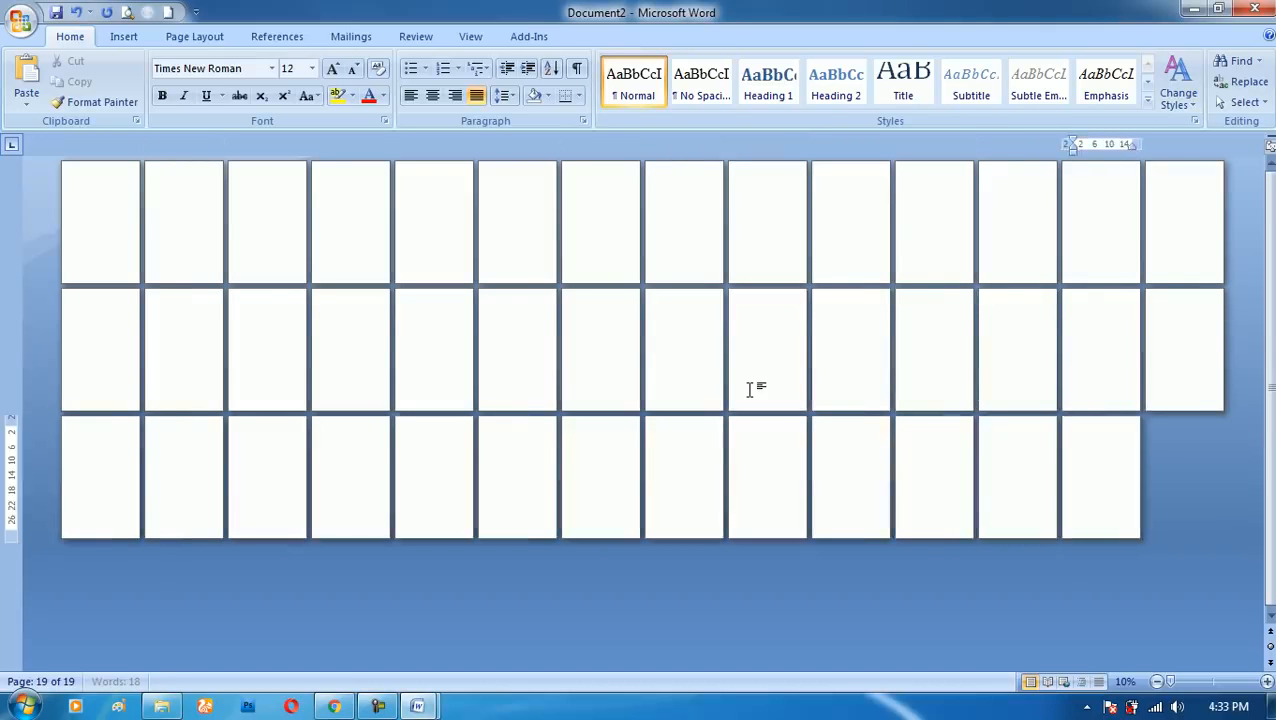
- Clear the whole document and insert repeated page breaks until it has 34 blank pages
key(ctrl+a)
key(Delete)
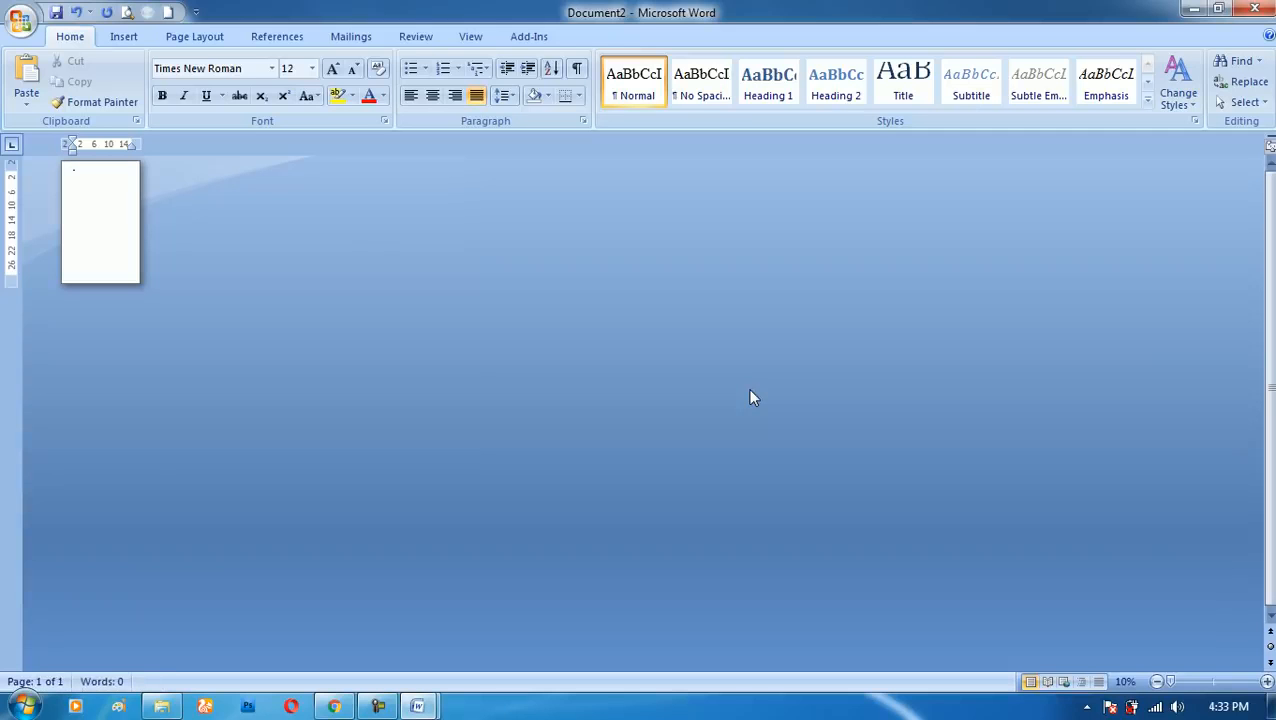
key(ctrl+Return)
key(ctrl+Return)
key(ctrl+Return)
key(ctrl+Return)
key(ctrl+Return)
key(ctrl+Return)
key(ctrl+Return)
key(ctrl+Return)
key(ctrl+Return)
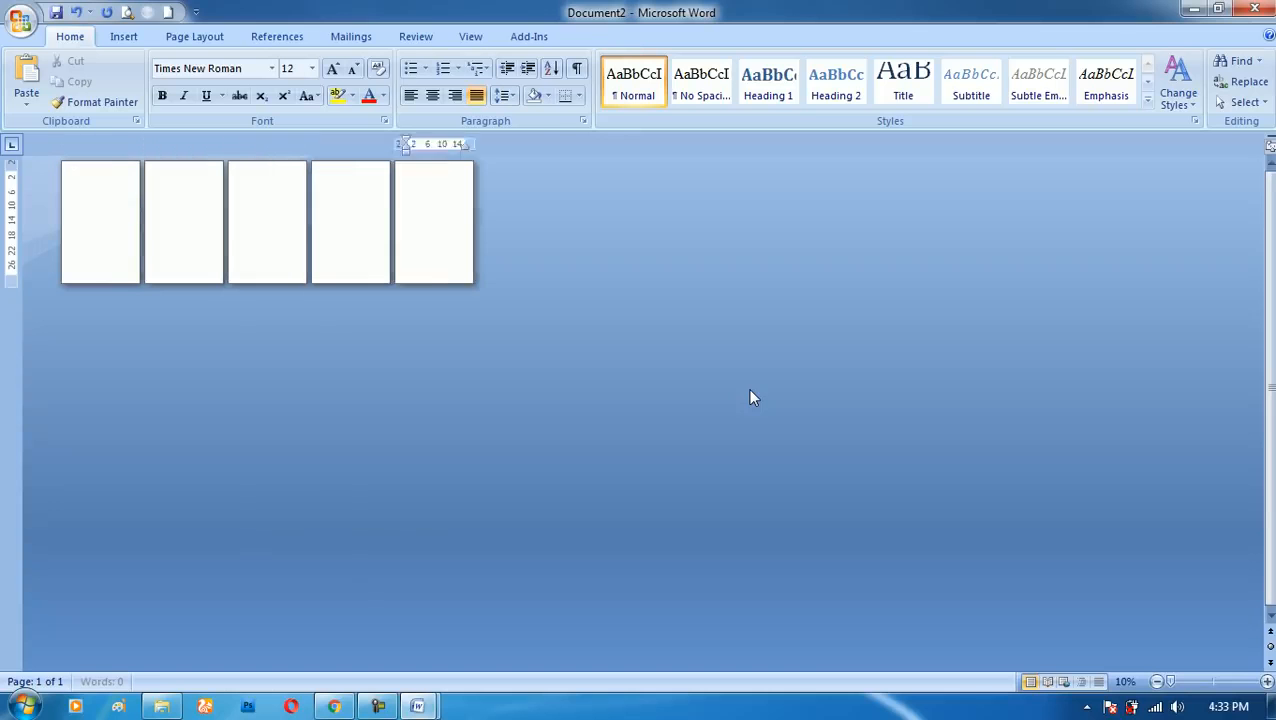
key(ctrl+Return)
key(ctrl+Return)
key(ctrl+Return)
key(ctrl+Return)
key(ctrl+Return)
key(ctrl+Return)
key(ctrl+Return)
key(ctrl+Return)
key(ctrl+Return)
key(ctrl+Return)
key(ctrl+Return)
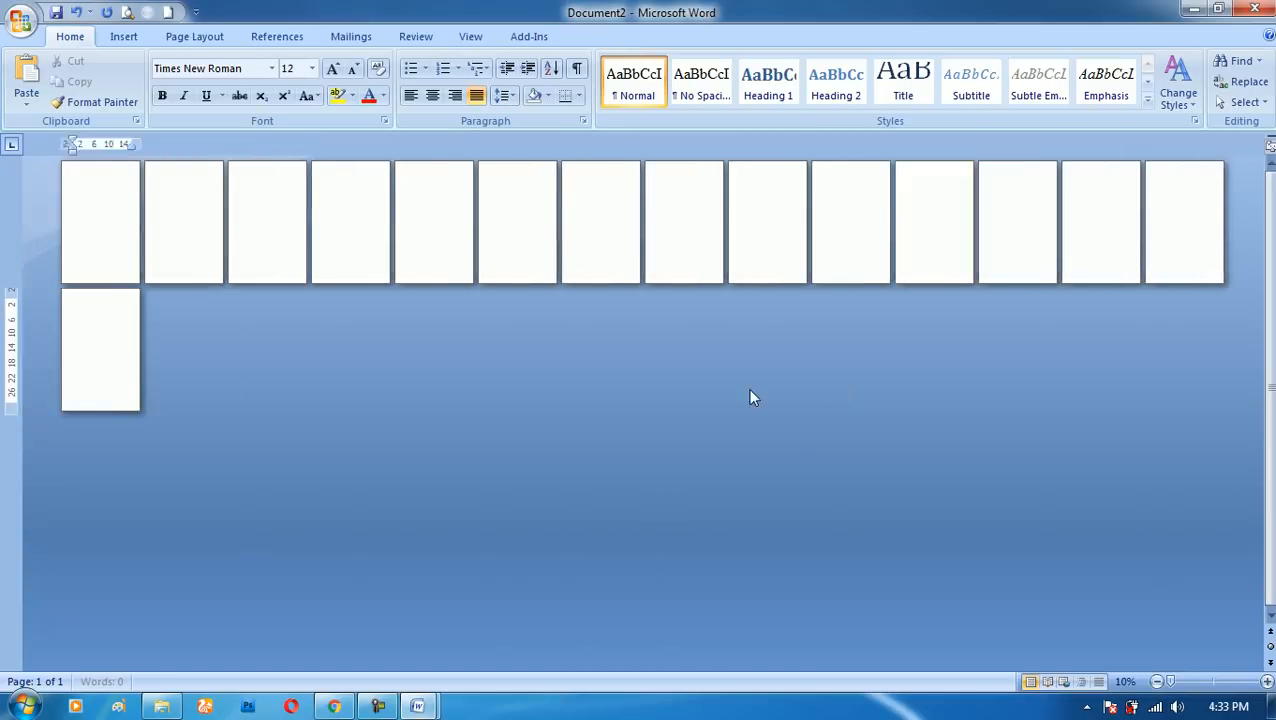
key(ctrl+Return)
key(ctrl+Return)
key(ctrl+Return)
key(ctrl+Return)
key(ctrl+Return)
key(ctrl+Return)
key(ctrl+Return)
key(ctrl+Return)
key(ctrl+Return)
key(ctrl+Return)
key(ctrl+Return)
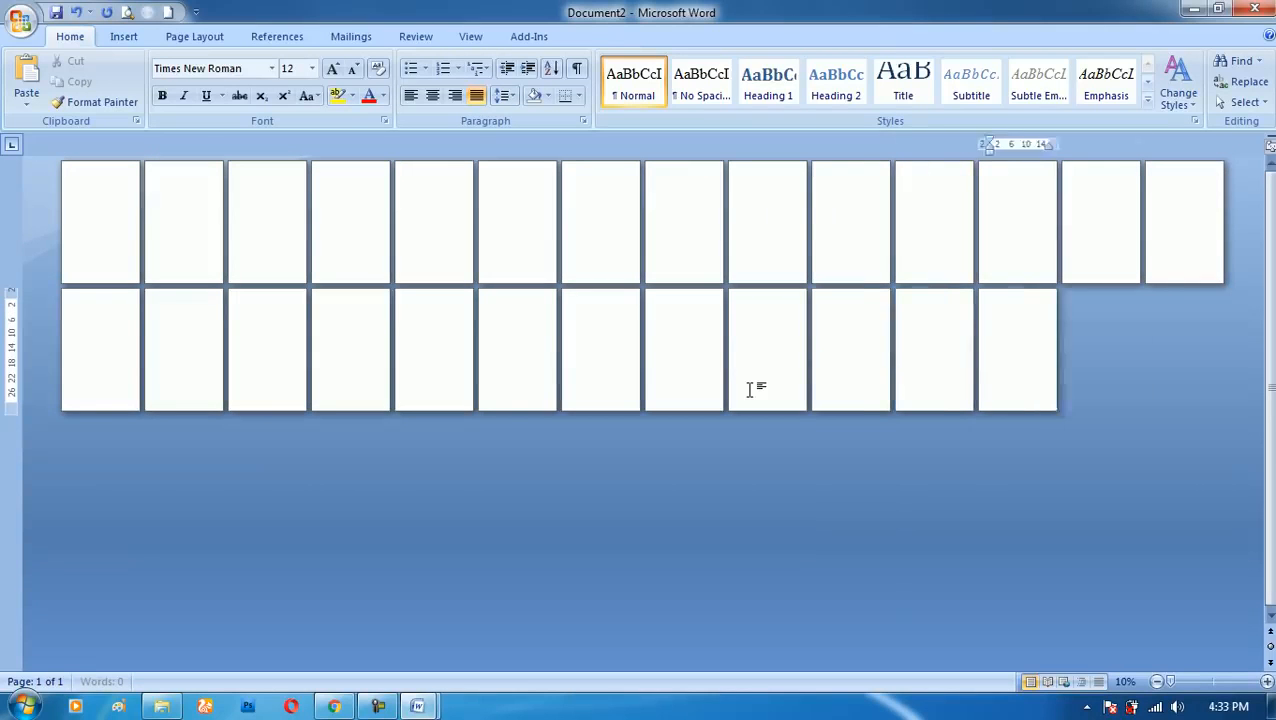
key(ctrl+Return)
key(ctrl+Return)
- Delete all the inserted page breaks from the document
key(ctrl+a)
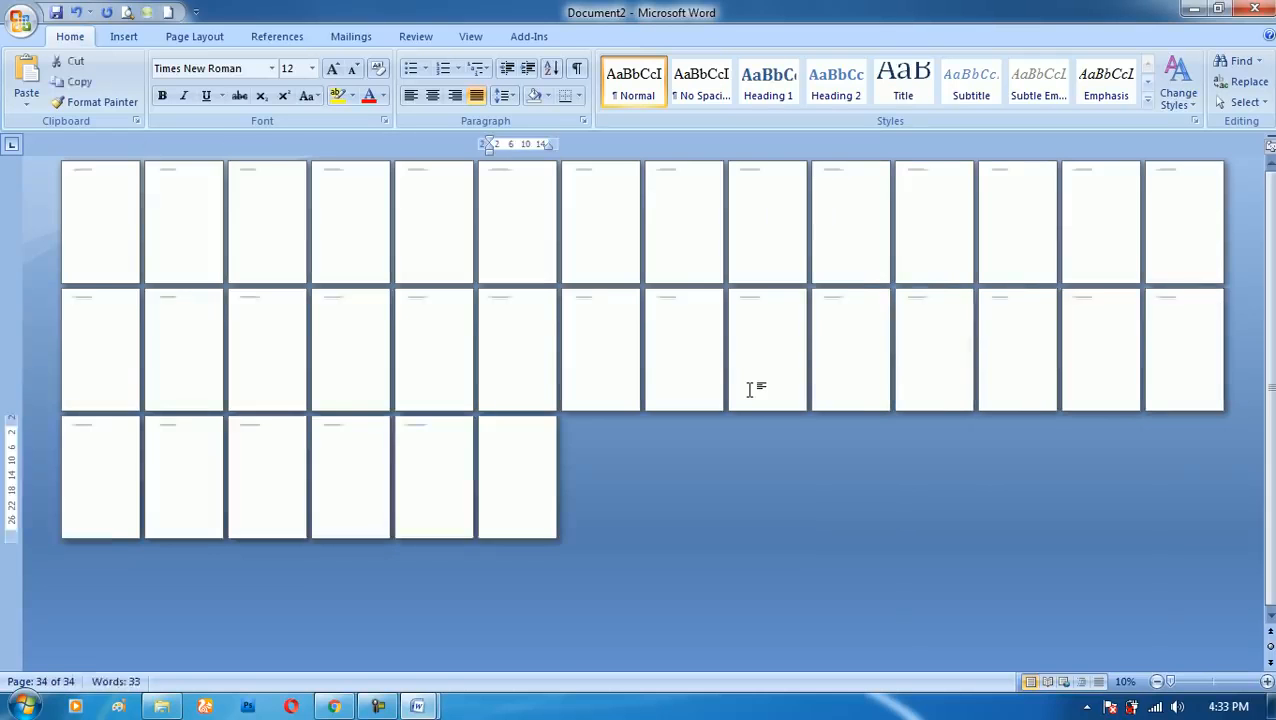
key(Delete)
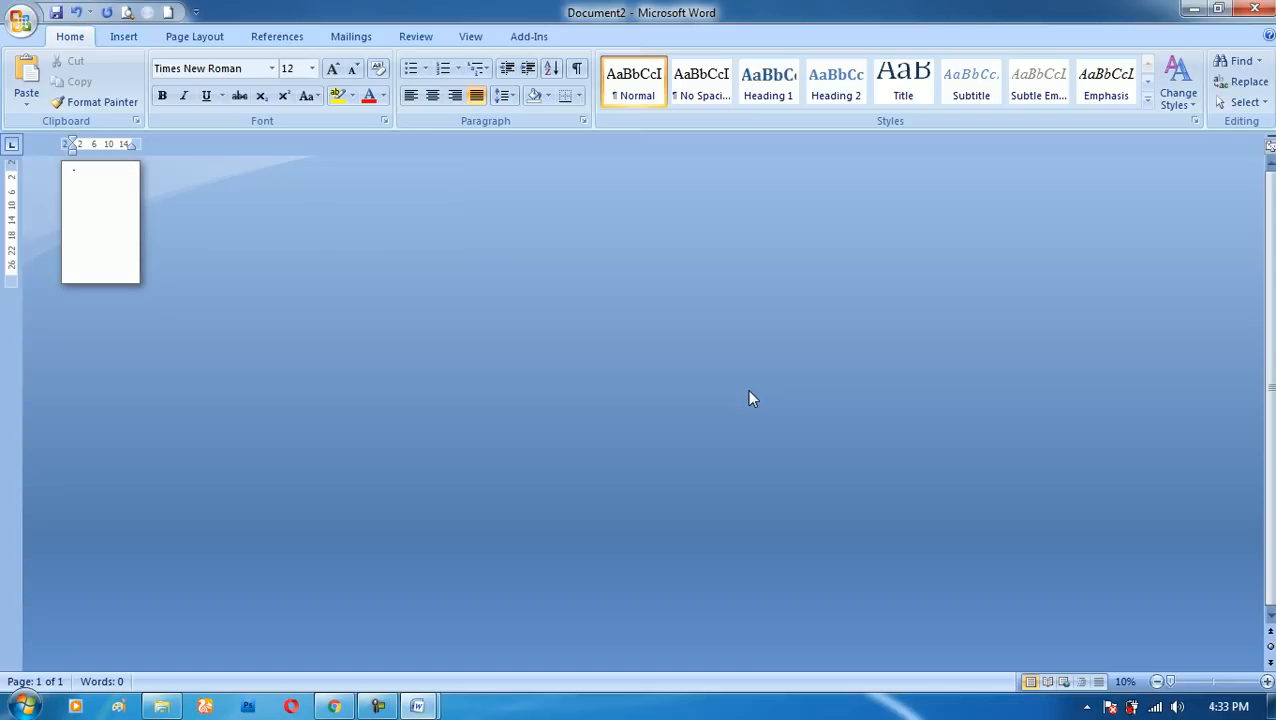
ctrl+scroll(510, 375, up, 9)
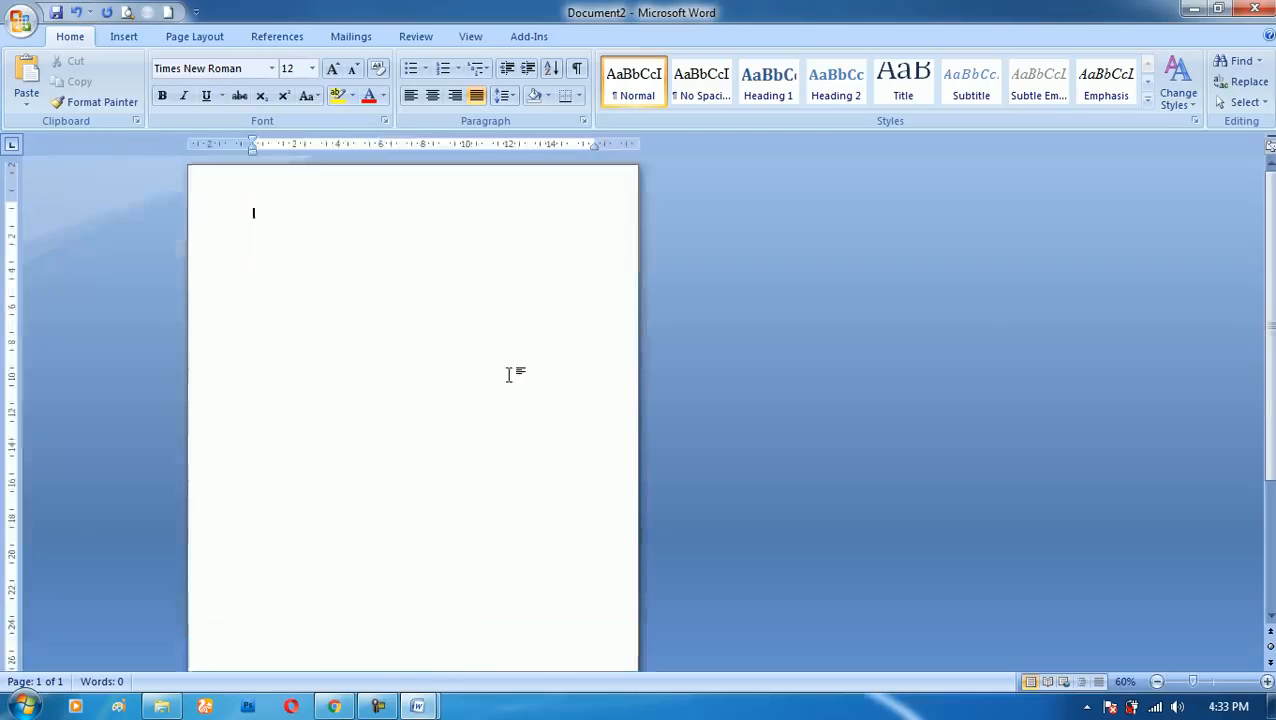
ctrl+scroll(513, 363, up, 1)
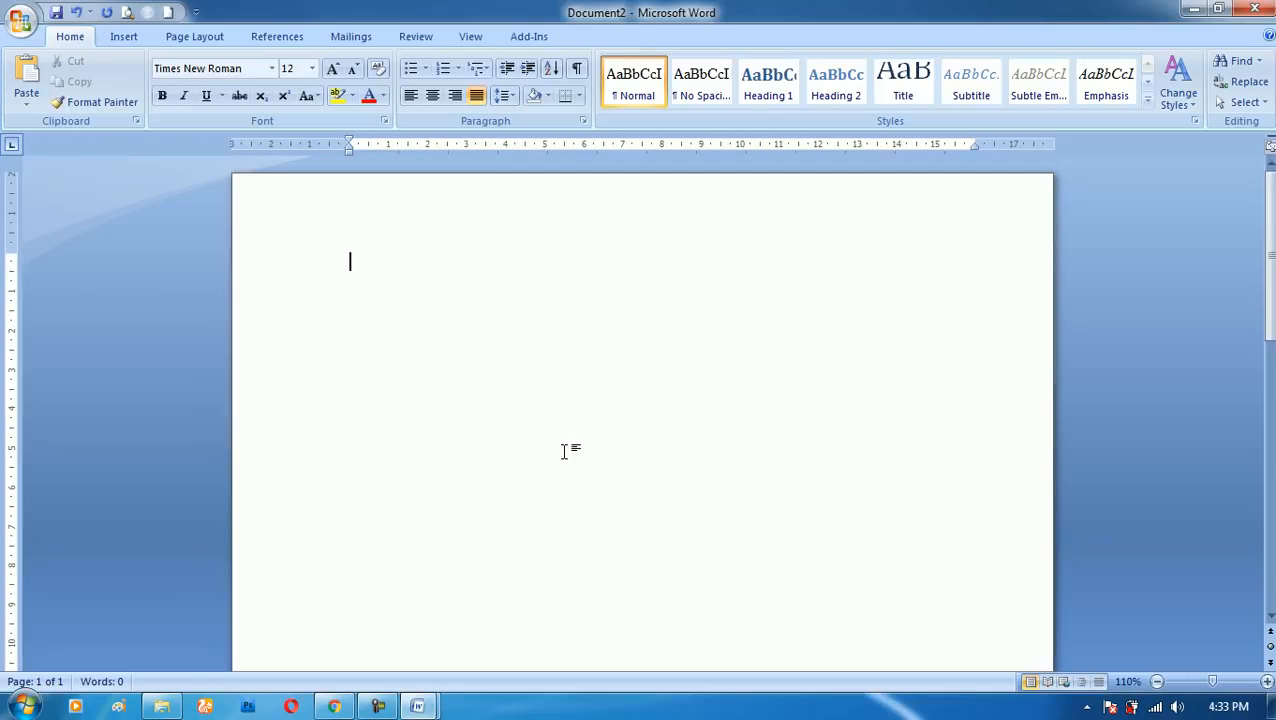
- Place the text "sdfsdfsdfsdfsdfs" near the page's upper left and "asdfsdfsd" at the far right of the same line
double_click(813, 437)
double_click(900, 280)
double_click(401, 318)
text(sdfsdfsdfsdfsdfs)
double_click(866, 318)
text(asdfsdfsd)
- Place "asdfsadfsdfs" near the page's centre, "asdfsdfsd" at the right margin below it, and "asdfsdf" near the left margin
double_click(630, 390)
text(asdfsadfsdfs)
double_click(928, 415)
text(asdfsdfsd)
double_click(407, 430)
text(asdfsdf)
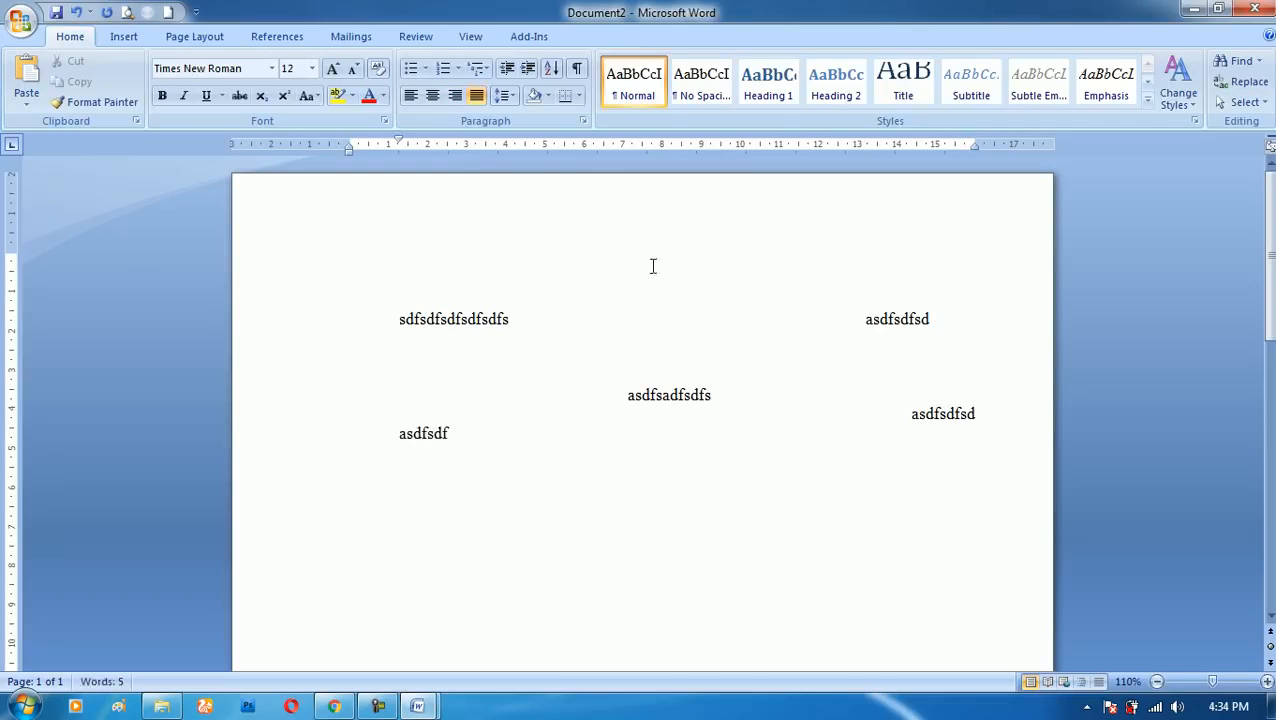
- Enter "asdfa" in the page header and "asdfsfsad" on the first line of the body
double_click(674, 244)
text(asdfa)
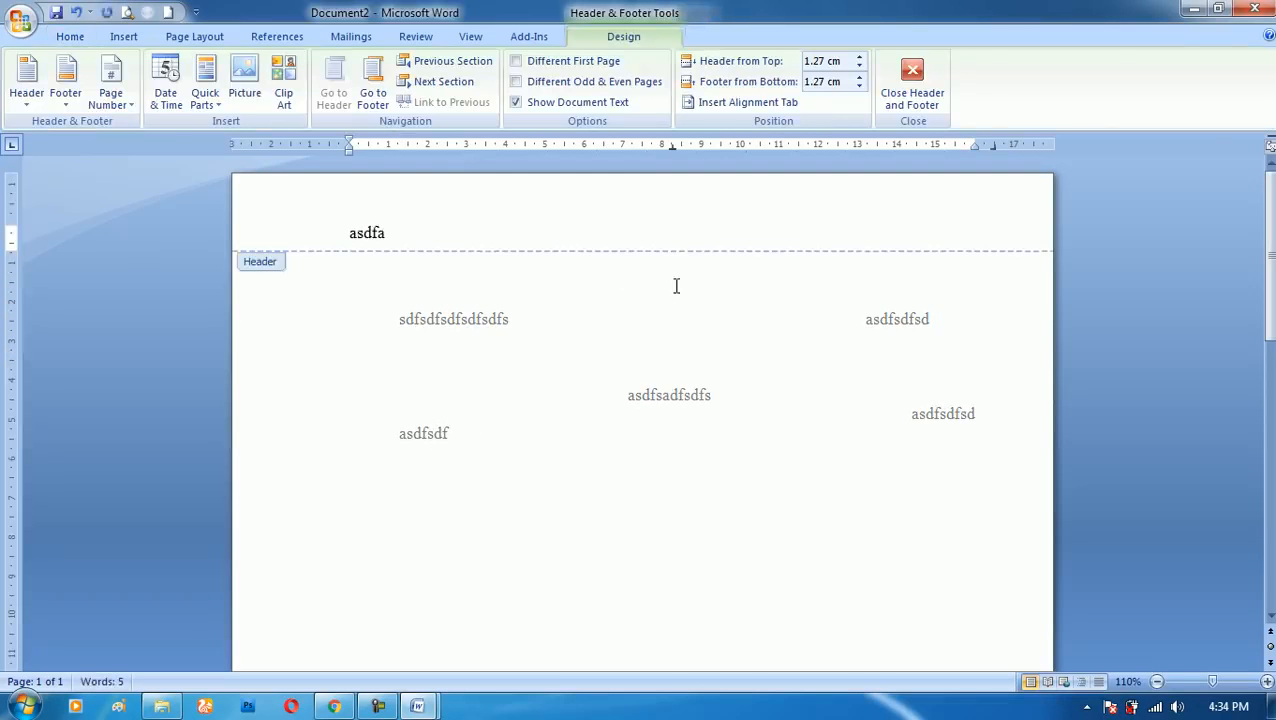
double_click(674, 294)
text(asdfsfsad)
- Delete the text in the page header and return to the document body
double_click(445, 242)
key(shift+End)
key(Delete)
double_click(464, 293)
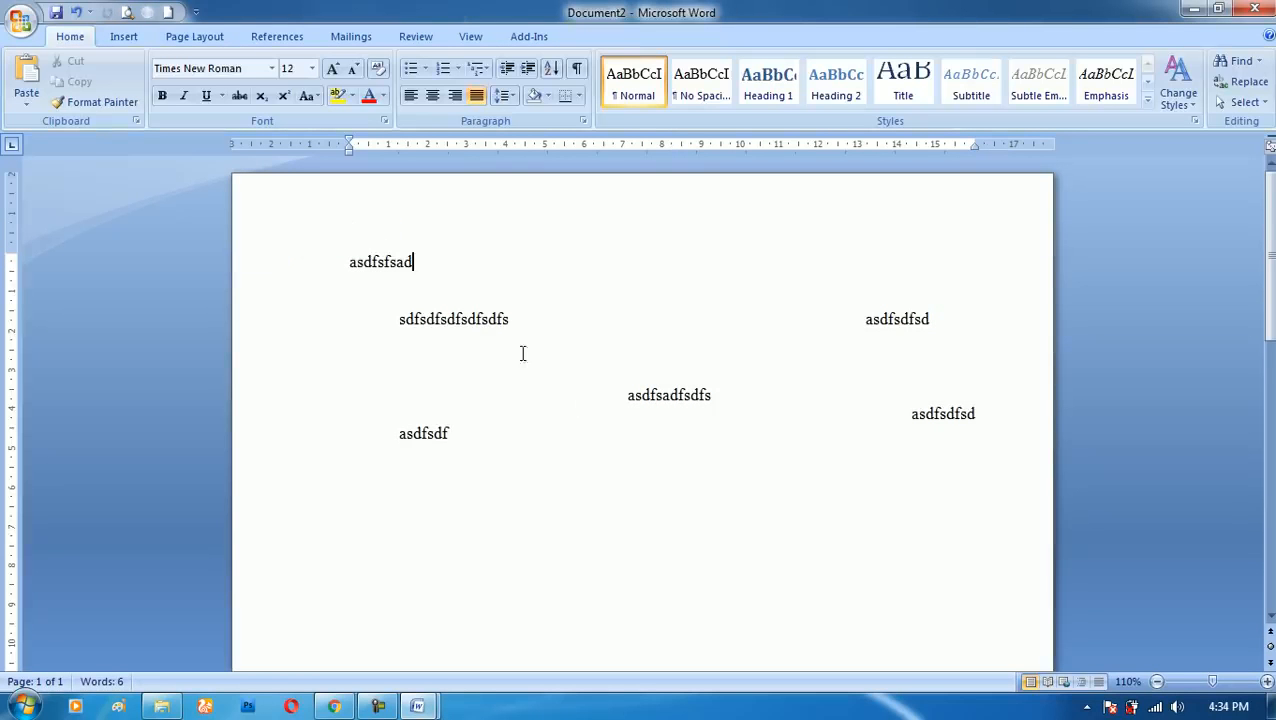
- Place a centred "zdfsdfsdfsdfsdfs" below the existing text, with "asdfsdf" lower to its right and "asdfsd" above to its right
double_click(670, 482)
text(zdfsdfsdfsdfsdfs)
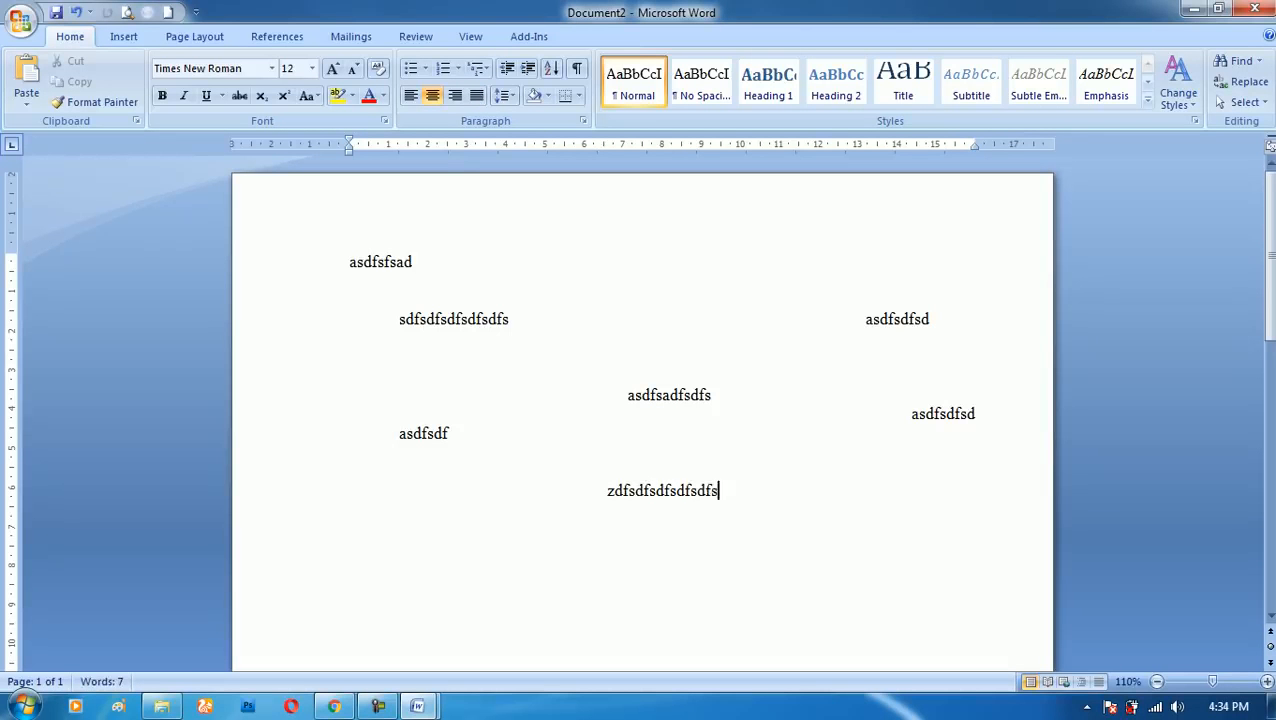
double_click(831, 552)
text(asdfsdfs)
double_click(826, 466)
text(asdfsd)
- Add "asdfsd", "asdfsad" and "asfsad" at free positions in the right half of the page's upper area
click(820, 436)
text(asdfsd)
double_click(836, 375)
text(asdfsad)
double_click(789, 337)
text(asfsadasfsad)
- Place "asdfsad" left of centre halfway down the page and another "Asdfsad" further down near the right margin
scroll(724, 452, down, 5)
double_click(537, 370)
text(asdfsad)
scroll(635, 353, down, 4)
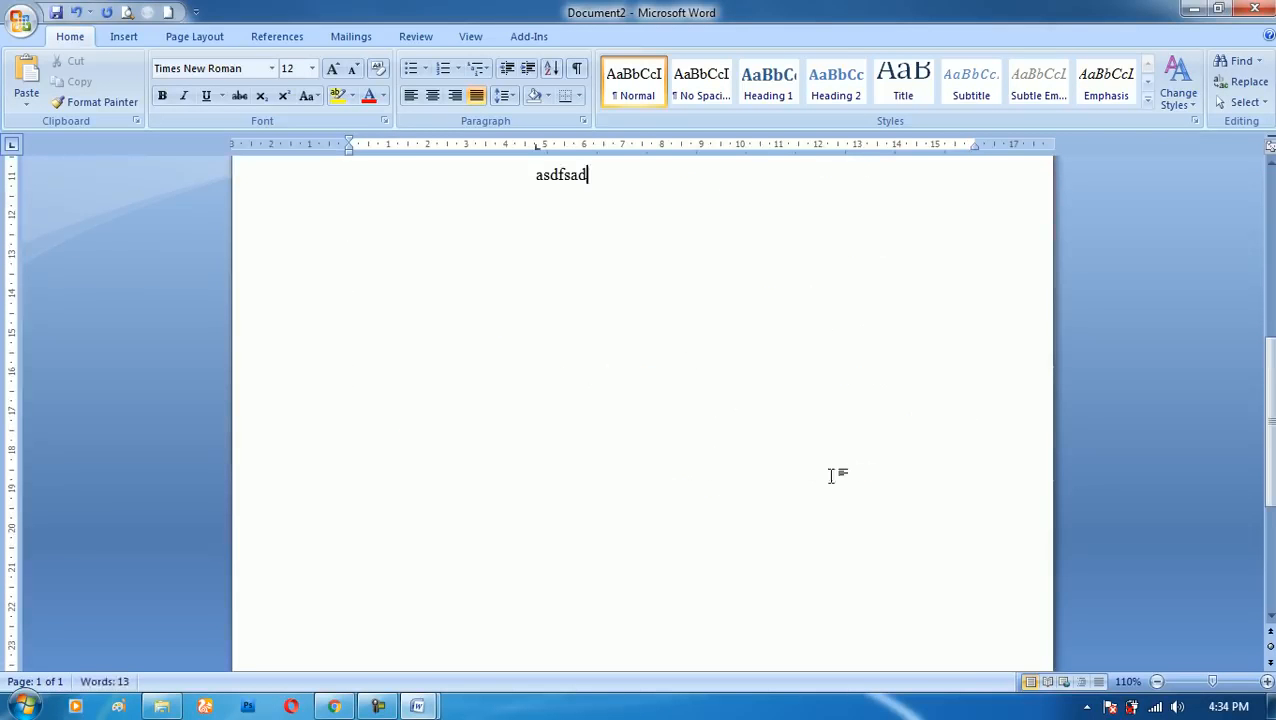
double_click(863, 475)
text(asdfsad)
- Leave a blank line below "Asdfsad" and enter the lines "Asdkfjdskf ds" and "kasdjfksdjfksdjfsdkjf" at the left margin
scroll(866, 478, up, 3)
scroll(887, 537, down, 3)
key(Return)
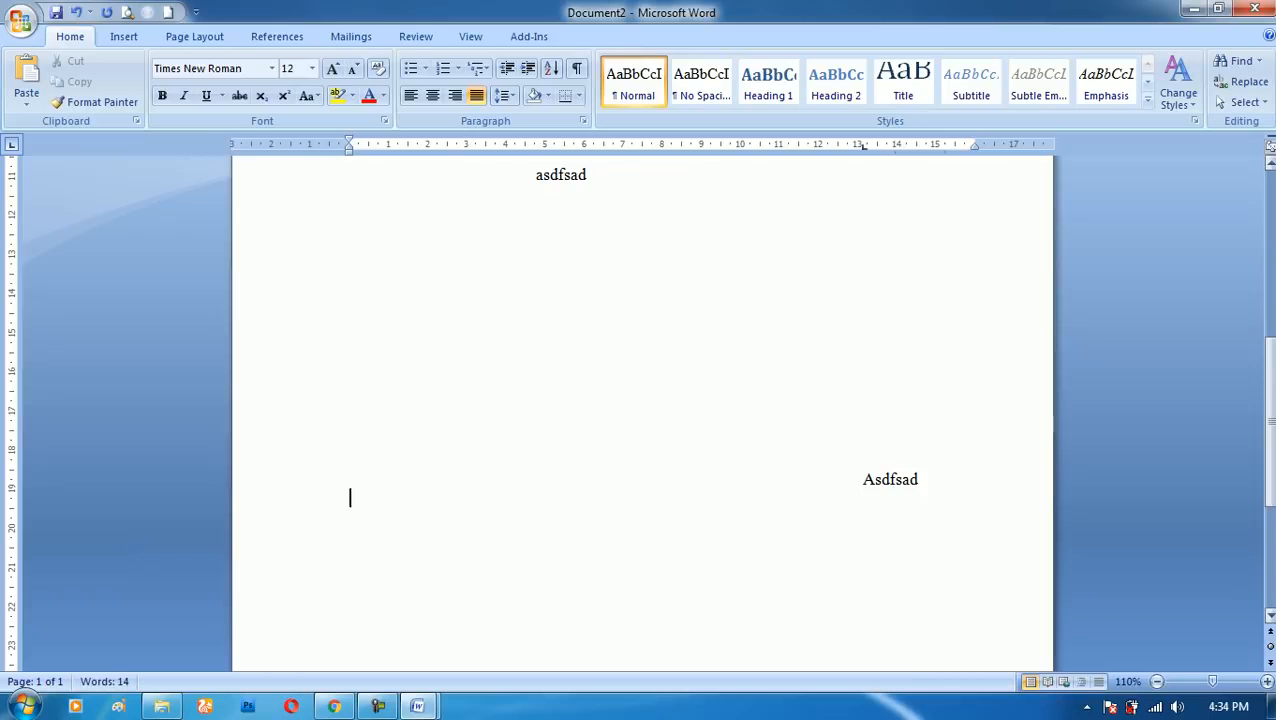
key(Return)
text(asdkfjdskf ds)
key(Return)
text(kasdjfksdjfksdjfsdkjf)
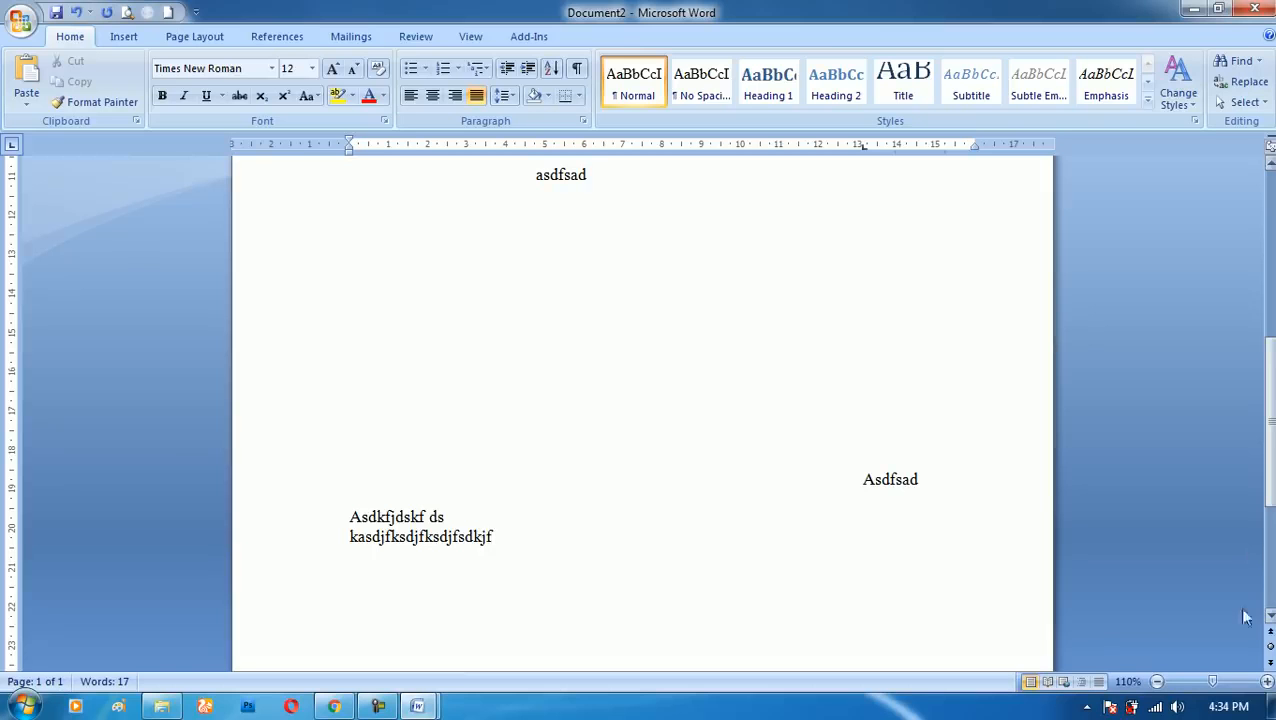
- Place "asdfdsfadsfasdfsadf" near the right margin further down and enter "sdfsdfsdfasdfasdfasdfasdf" on the next line
double_click(840, 599)
text(asdfdsfadsfasdfsadf)
key(Return)
text(sdfsdfsd)
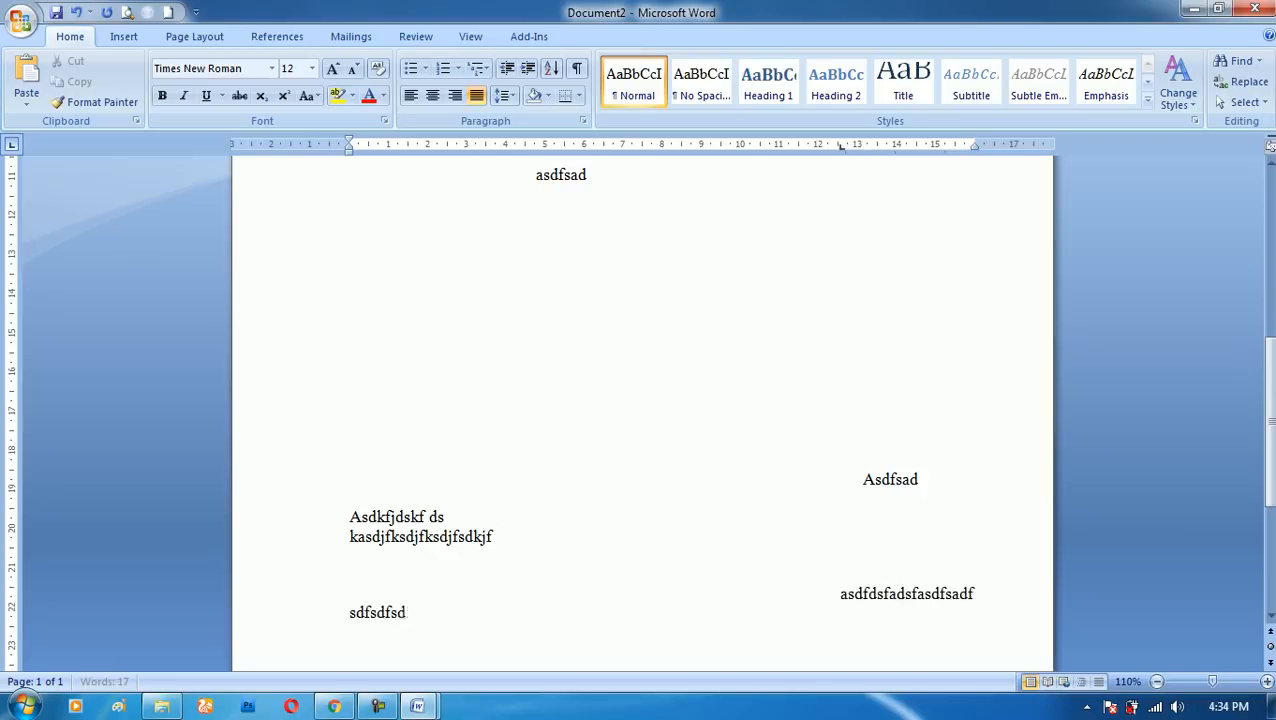
text(fasdfasdfasdfasdf)
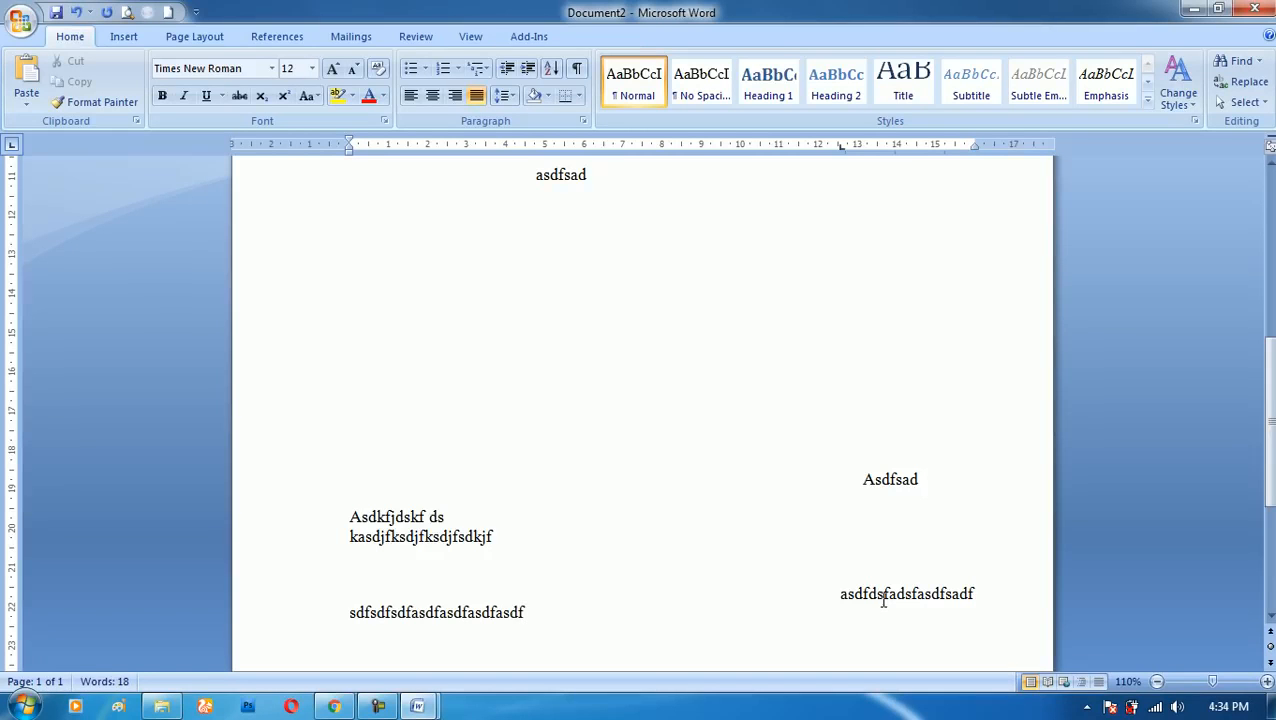
- Switch to the DAFTAR ISI document and go to its table of contents on the first page
mouse_move(420, 703)
click(286, 597)
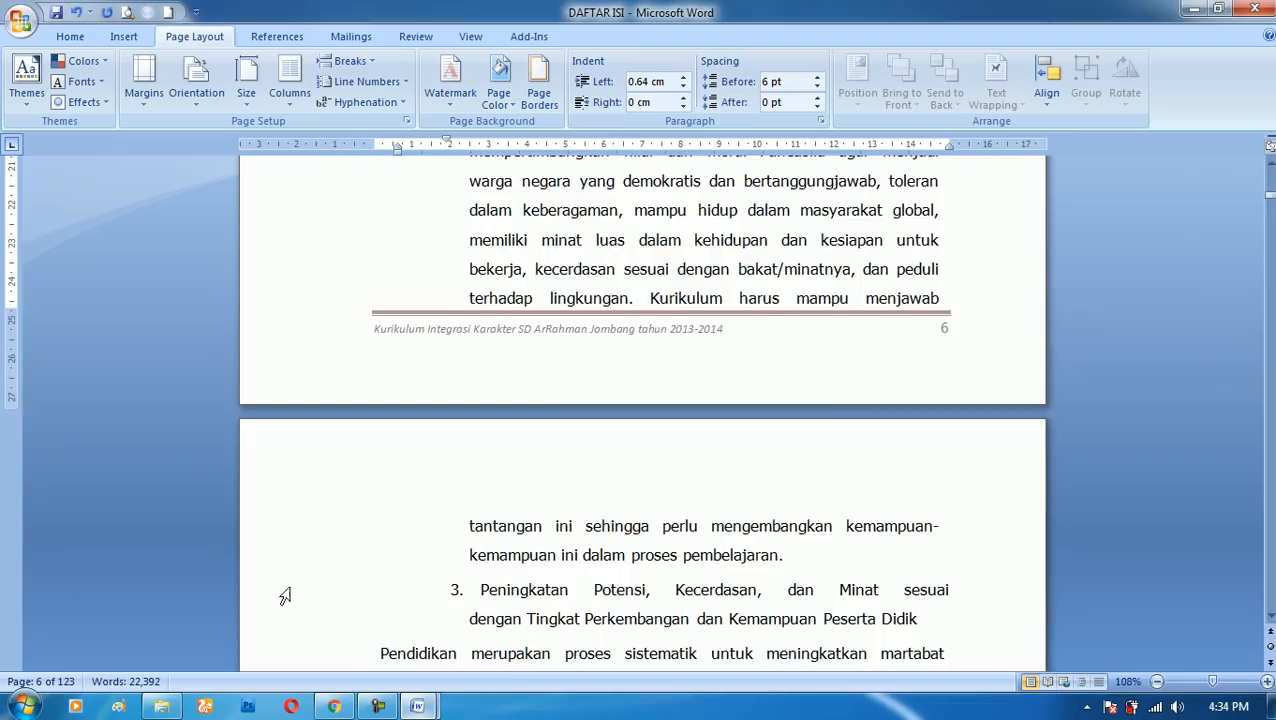
scroll(790, 509, up, 1)
drag(1269, 196, 1262, 162)
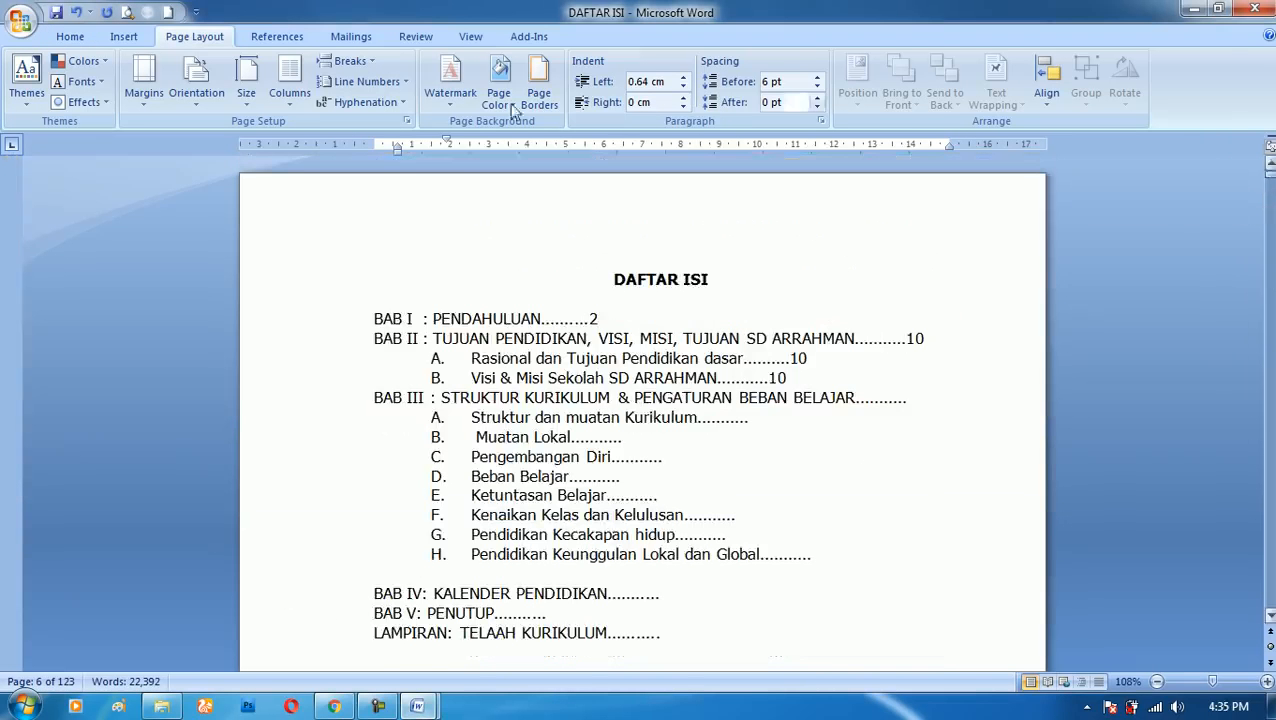
- Move the first-line indent of the "Kurikulum merupakan" paragraph under A. Rasional to about 9.5 cm on the ruler
click(70, 36)
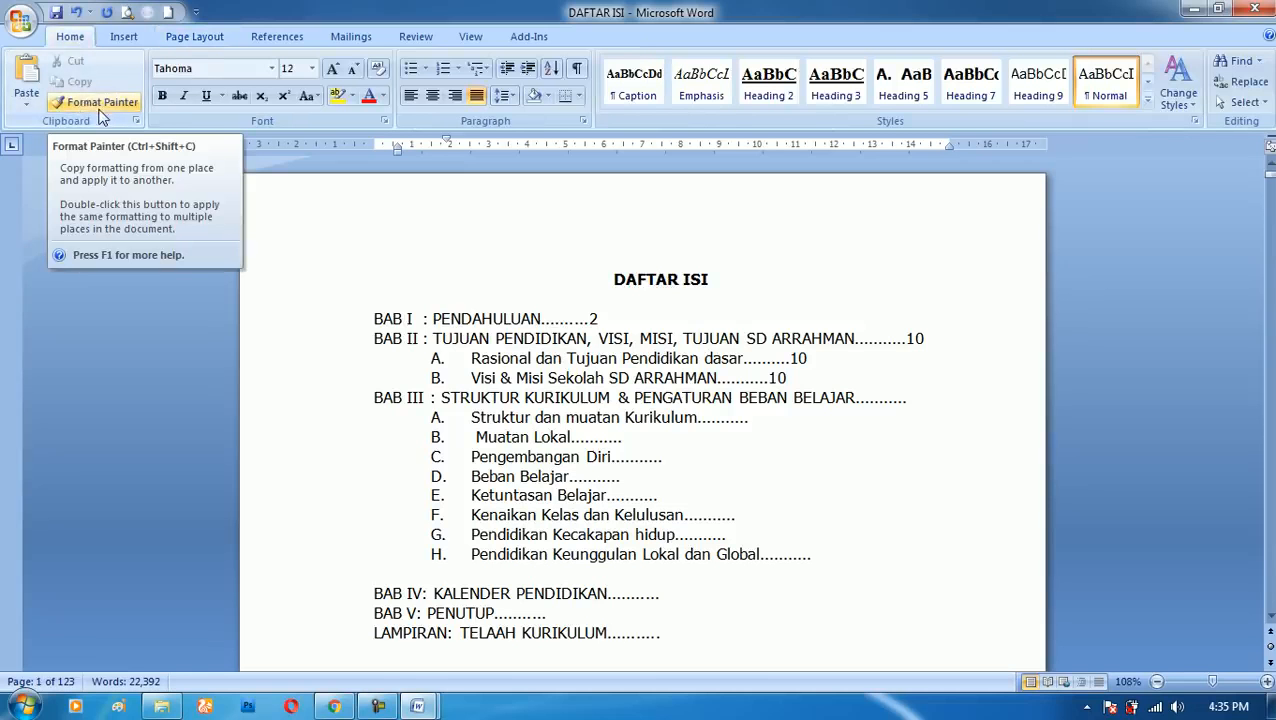
click(104, 106)
scroll(527, 379, down, 15)
scroll(553, 377, down, 3)
click(460, 279)
drag(463, 145, 737, 146)
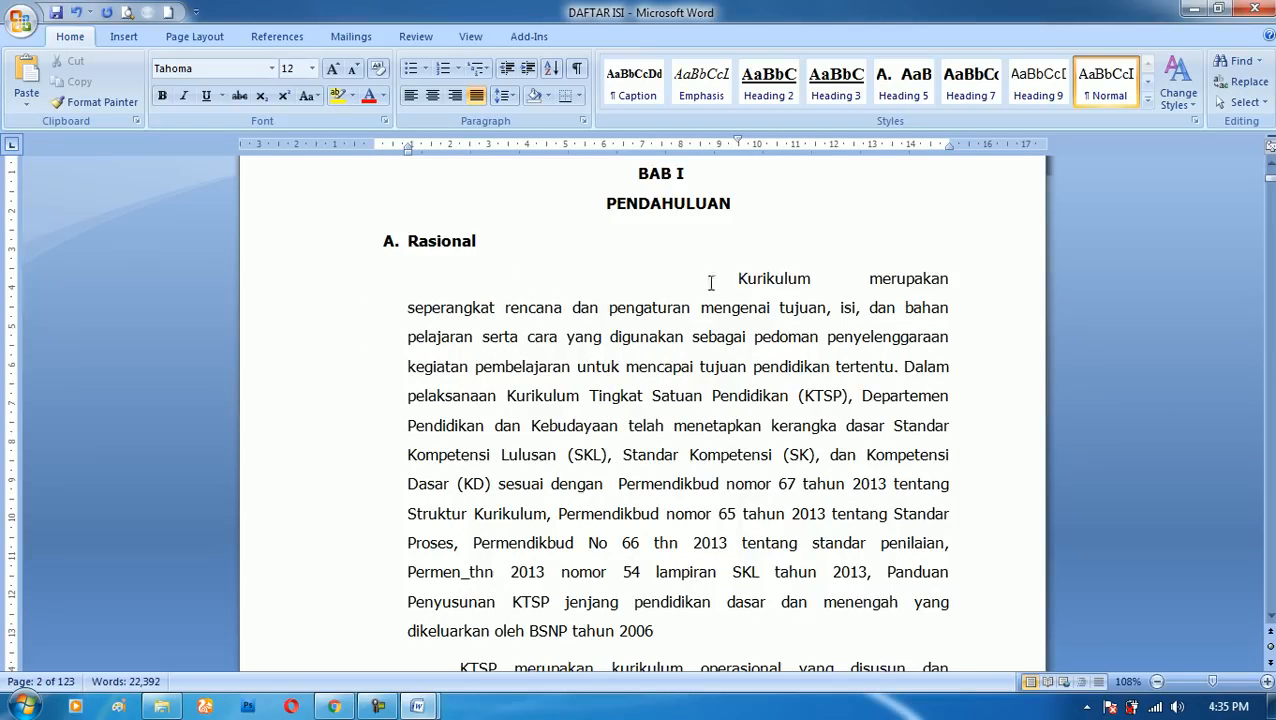
- Repeat the first-line indent change on the paragraph beginning "KTSP merupakan kurikulum"
scroll(749, 505, down, 7)
scroll(621, 535, down, 4)
scroll(621, 535, up, 14)
scroll(842, 461, up, 1)
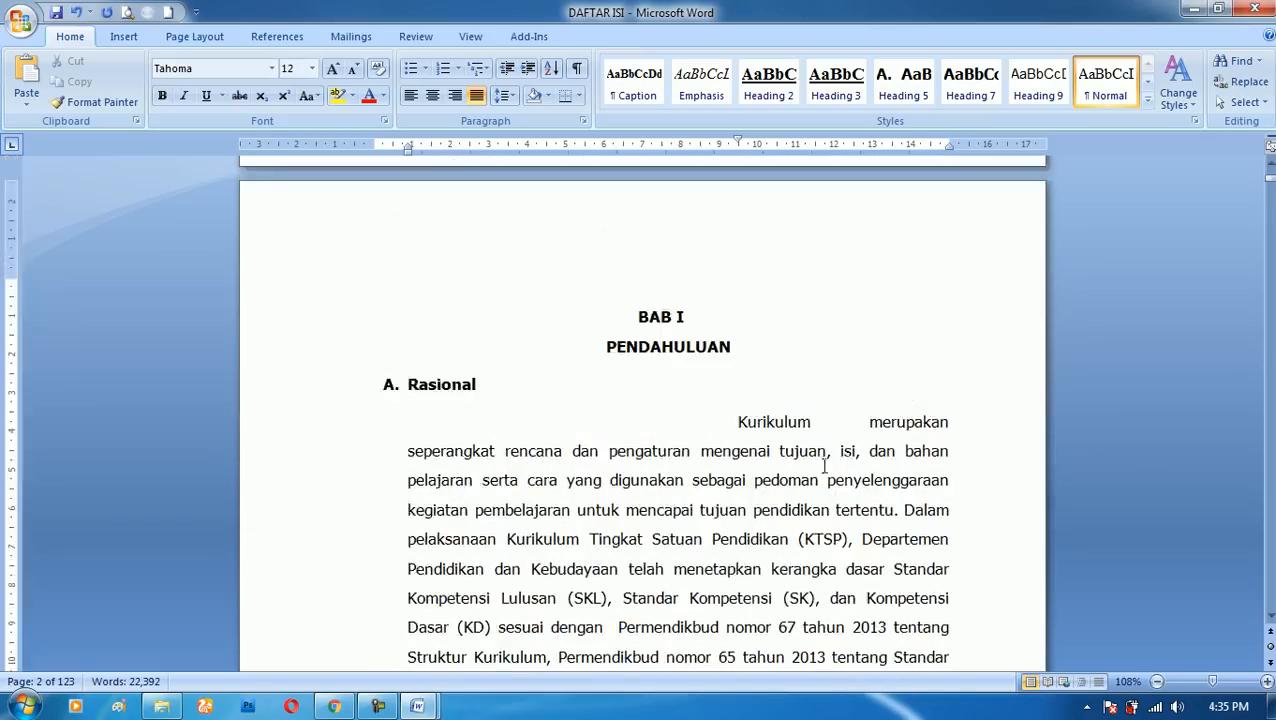
drag(738, 422, 845, 569)
click(800, 481)
click(784, 422)
scroll(672, 424, down, 5)
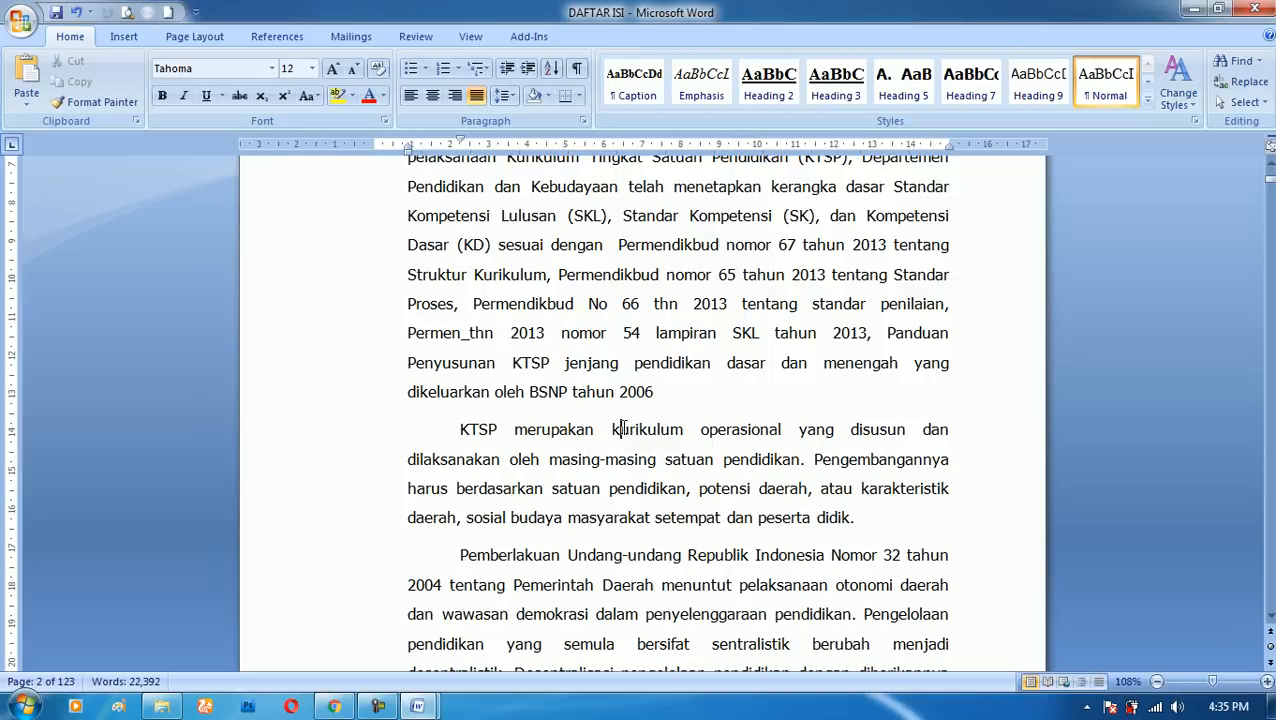
key(F4)
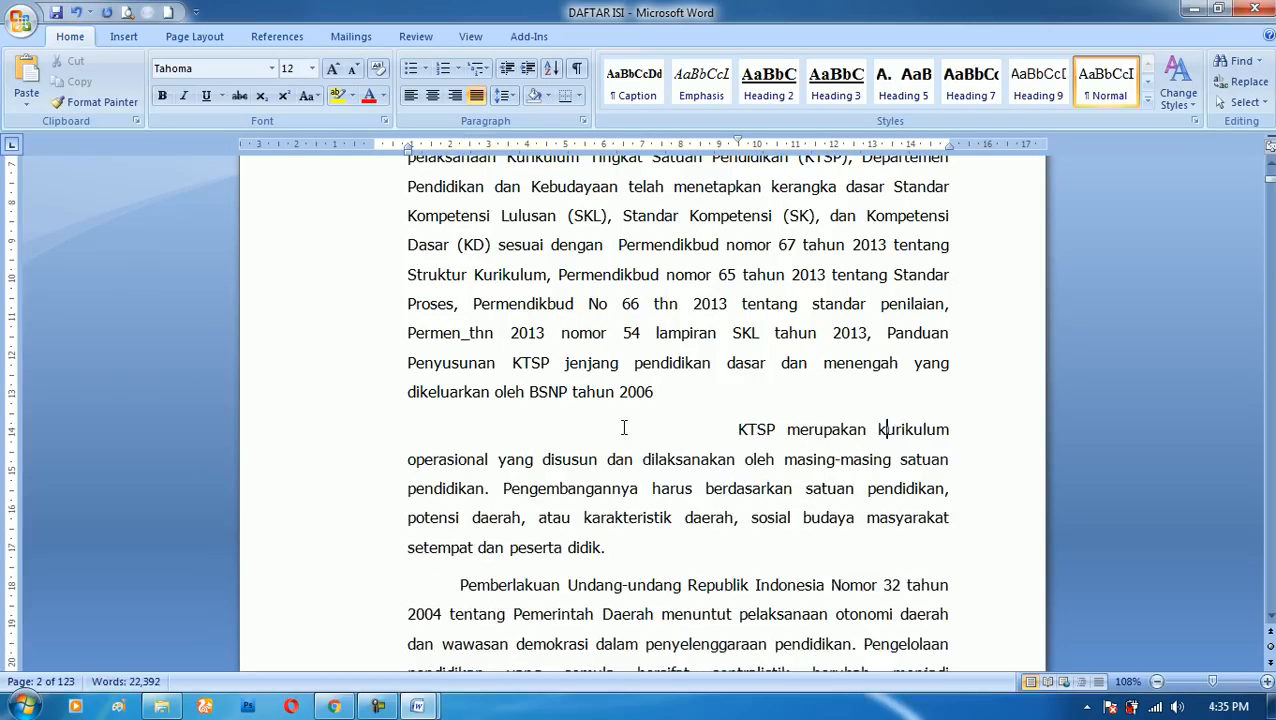
- Repeat the indent change on all paragraphs from "Pemberlakuan Undang-undang" through "Pengembangan kurikulum"
scroll(621, 420, down, 2)
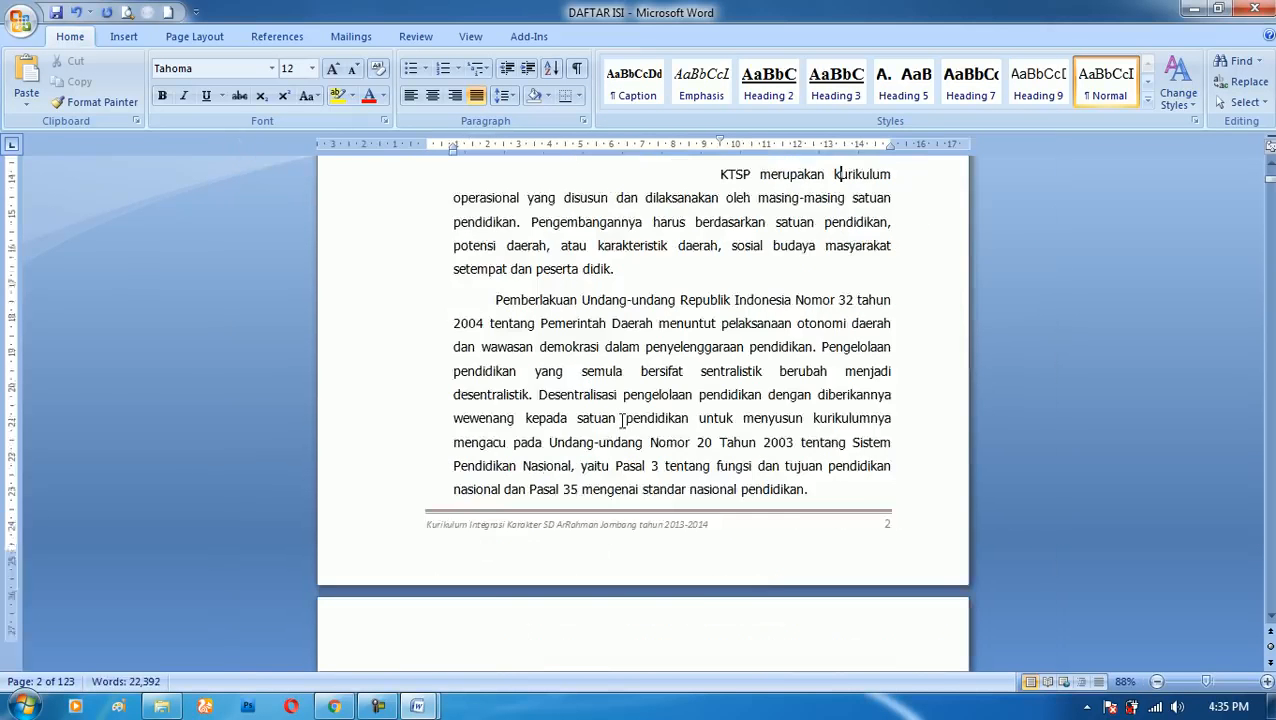
scroll(621, 420, up, 6)
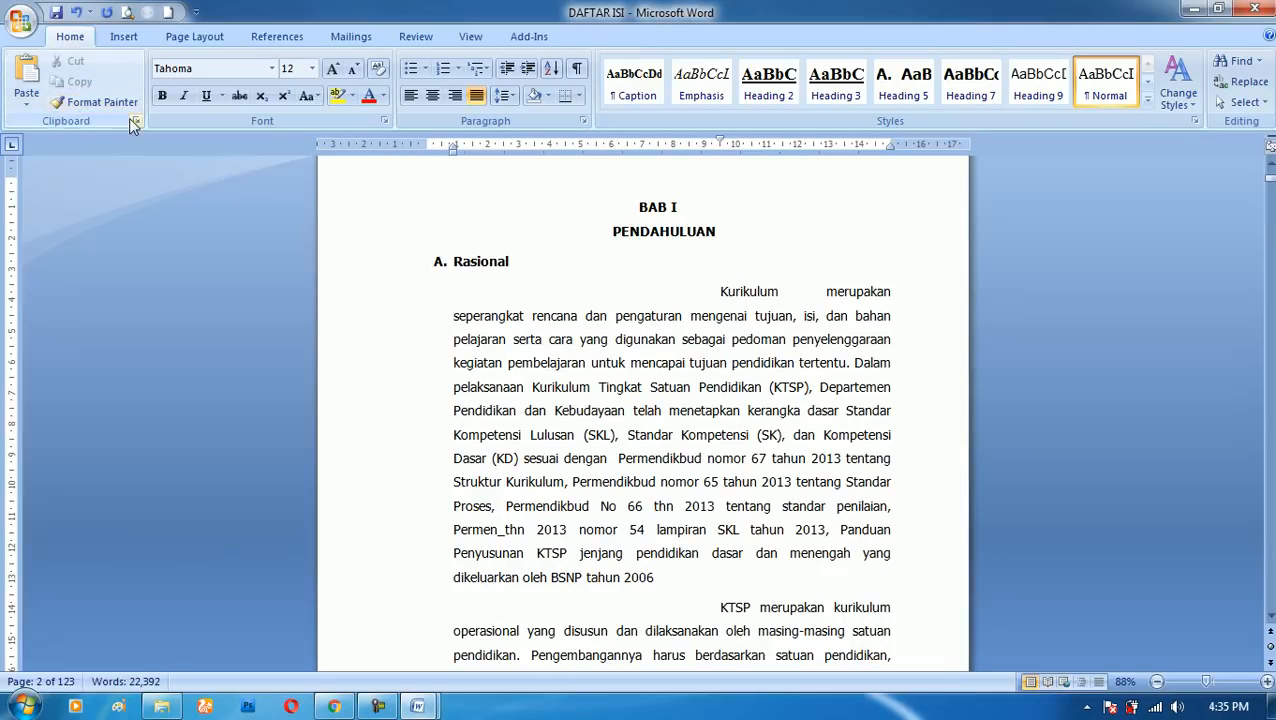
scroll(133, 125, down, 8)
scroll(704, 392, down, 2)
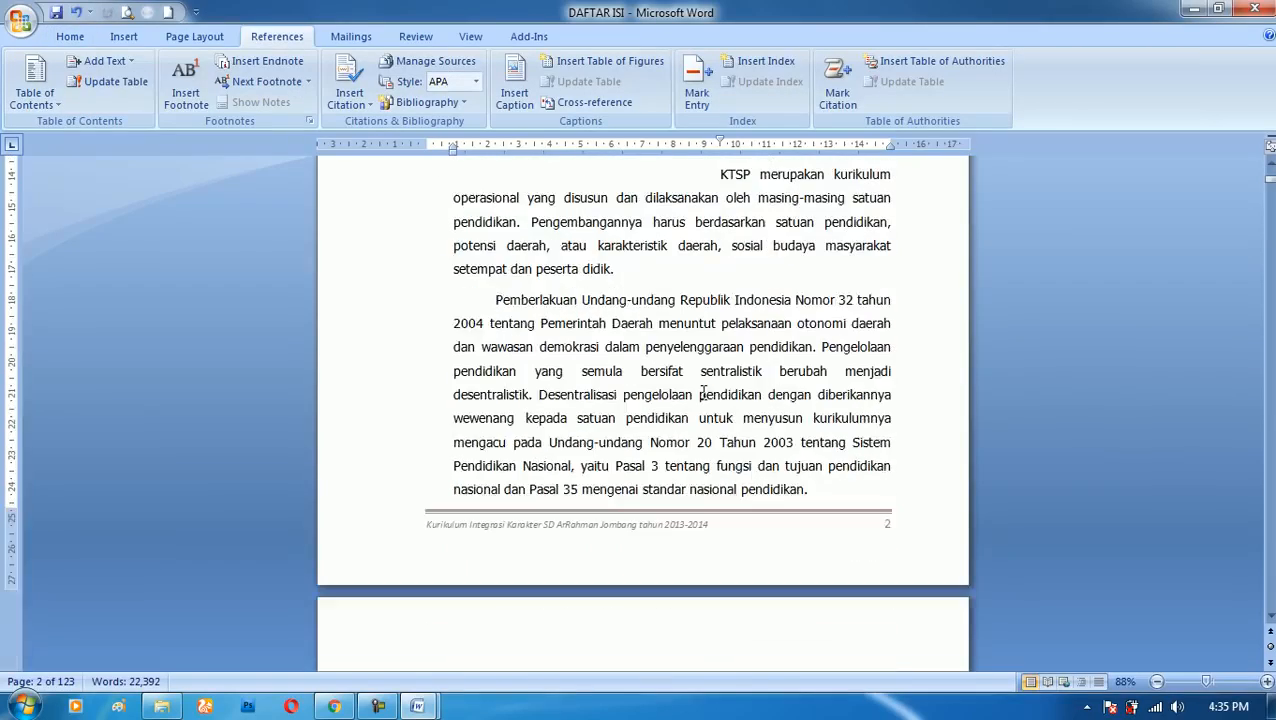
drag(491, 300, 848, 340)
scroll(848, 340, up, 3)
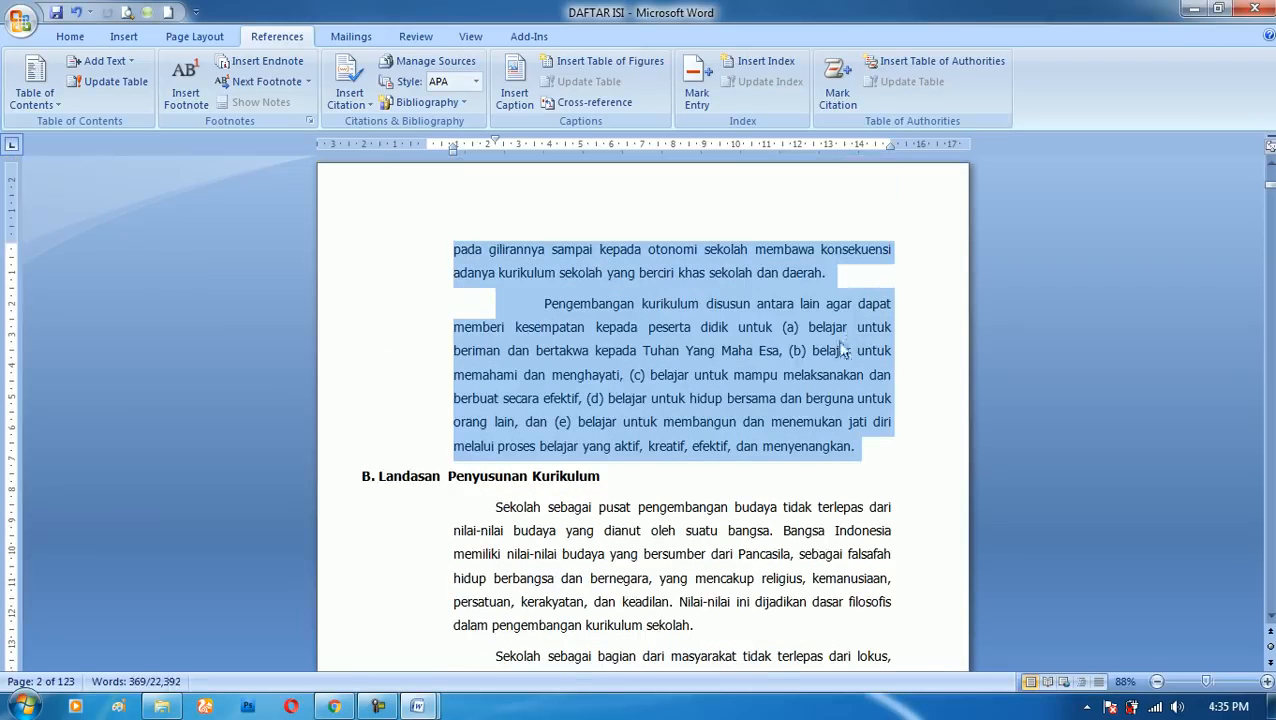
key(Tab)
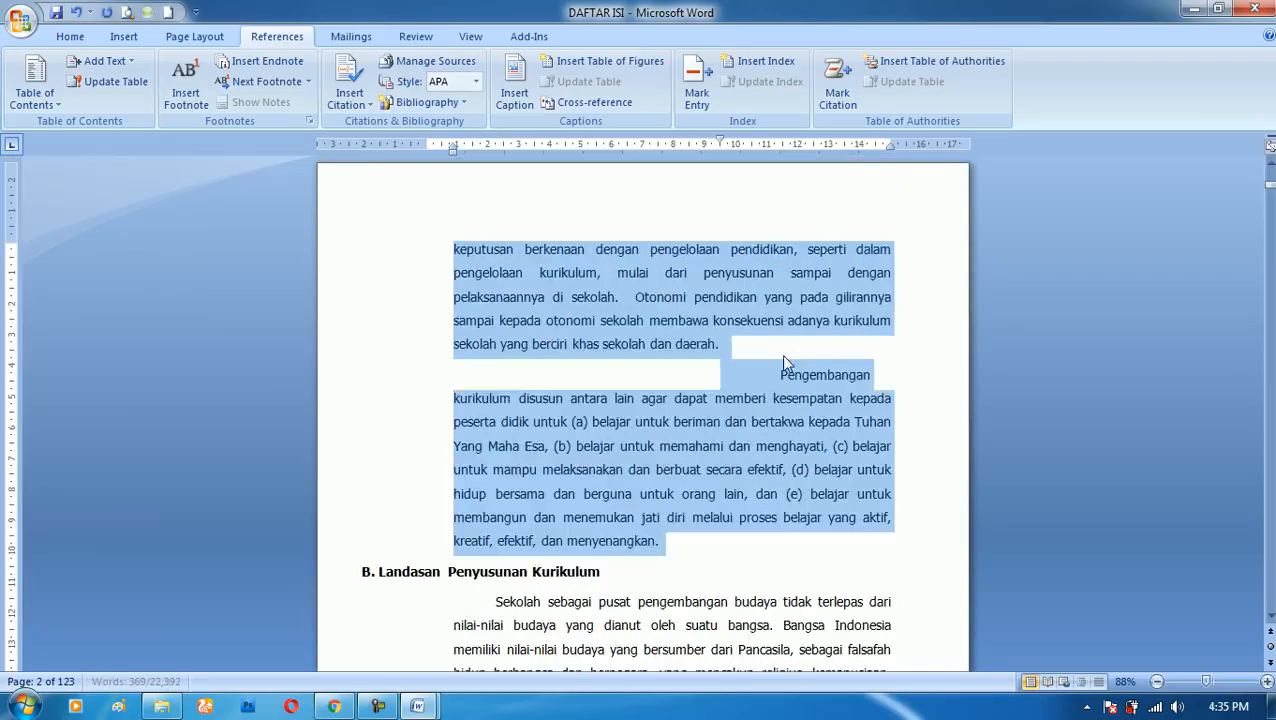
- Move the first-line indent of the "Kurikulum merupakan" paragraph to about 0.75 cm outside the left margin
scroll(800, 380, up, 10)
click(800, 368)
scroll(812, 362, up, 10)
scroll(812, 365, up, 15)
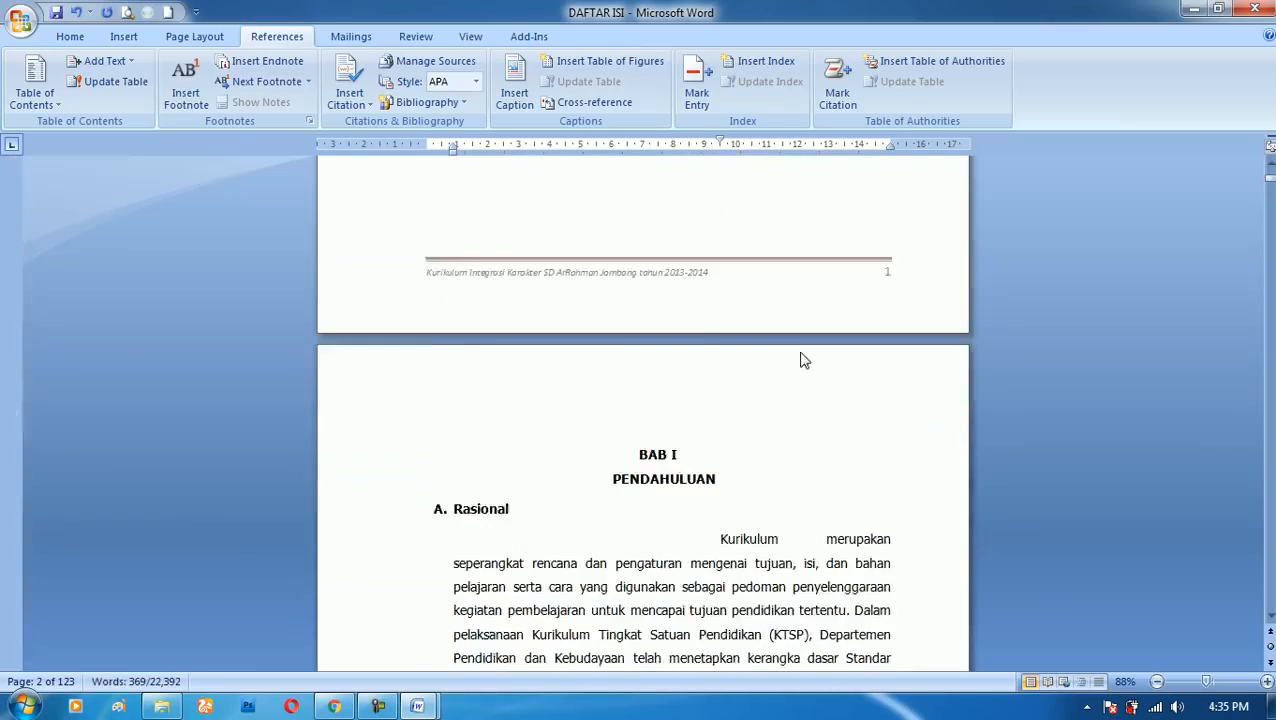
click(716, 381)
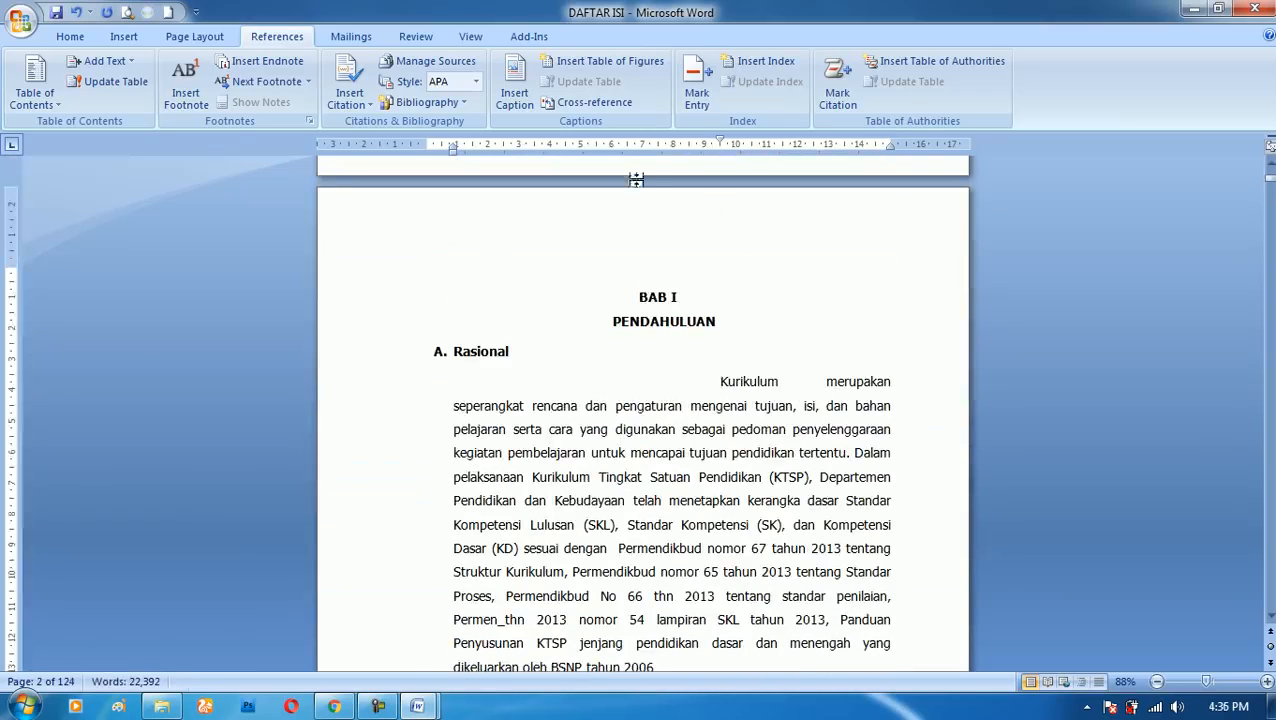
drag(721, 141, 403, 141)
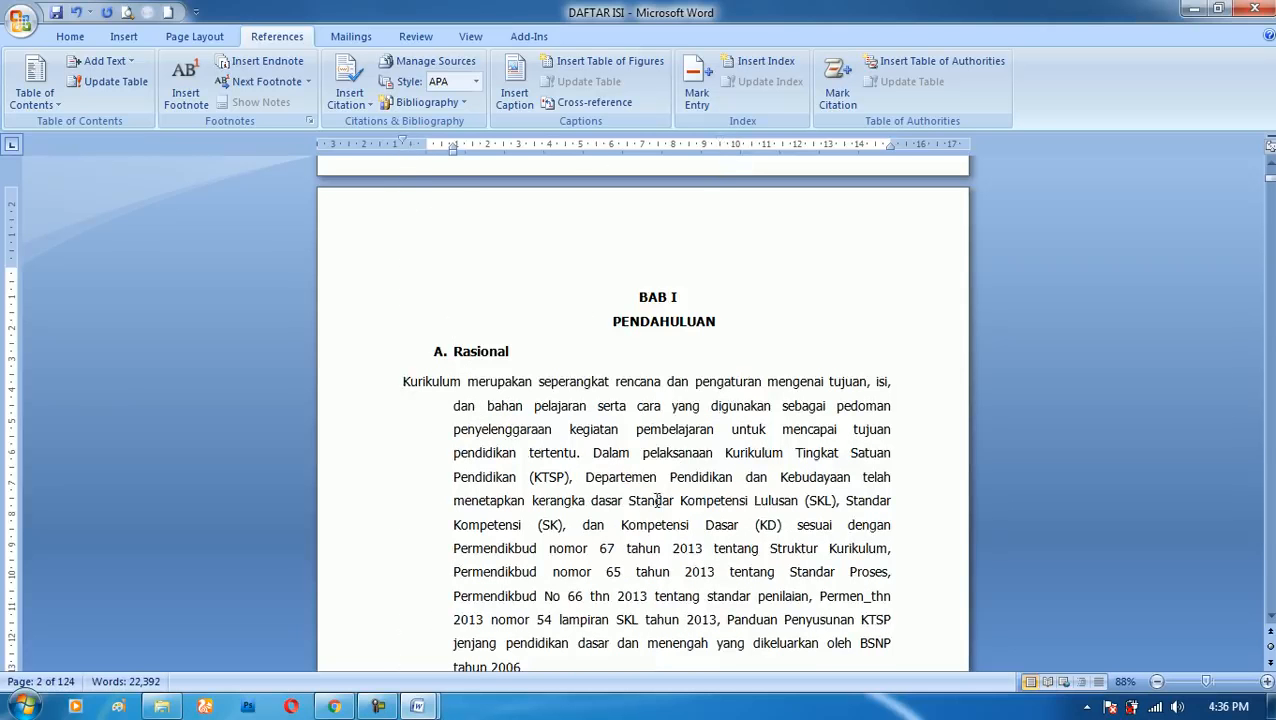
- Repeat the outward first-line indent on all paragraphs from "KTSP merupakan kurikulum" through "Pengembangan kurikulum"
click(499, 385)
scroll(683, 598, down, 5)
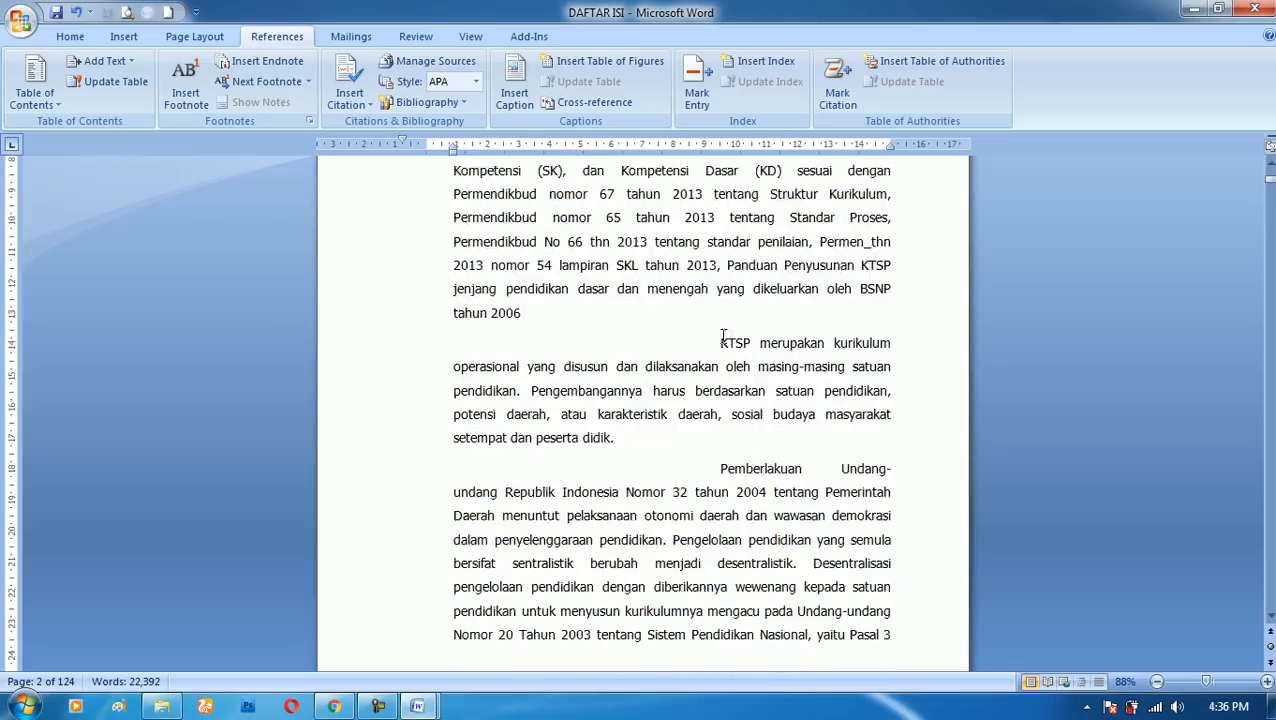
drag(721, 342, 838, 265)
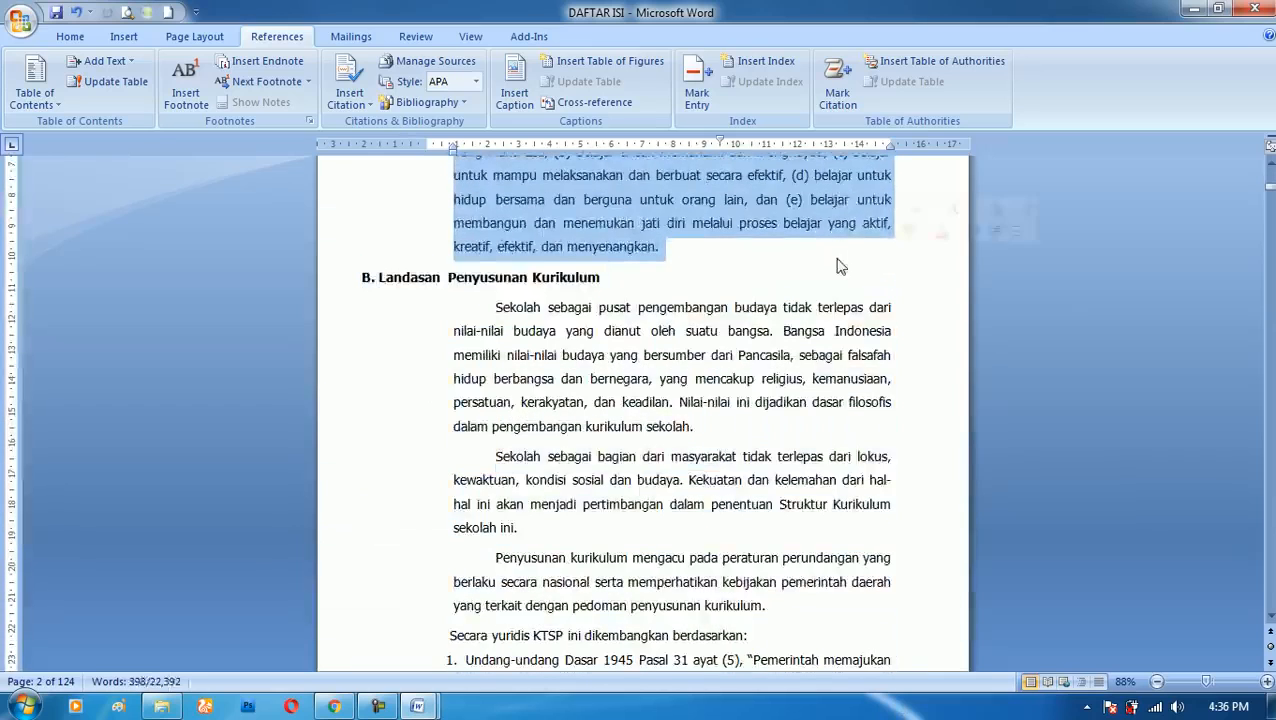
scroll(838, 262, down, 2)
scroll(574, 267, up, 12)
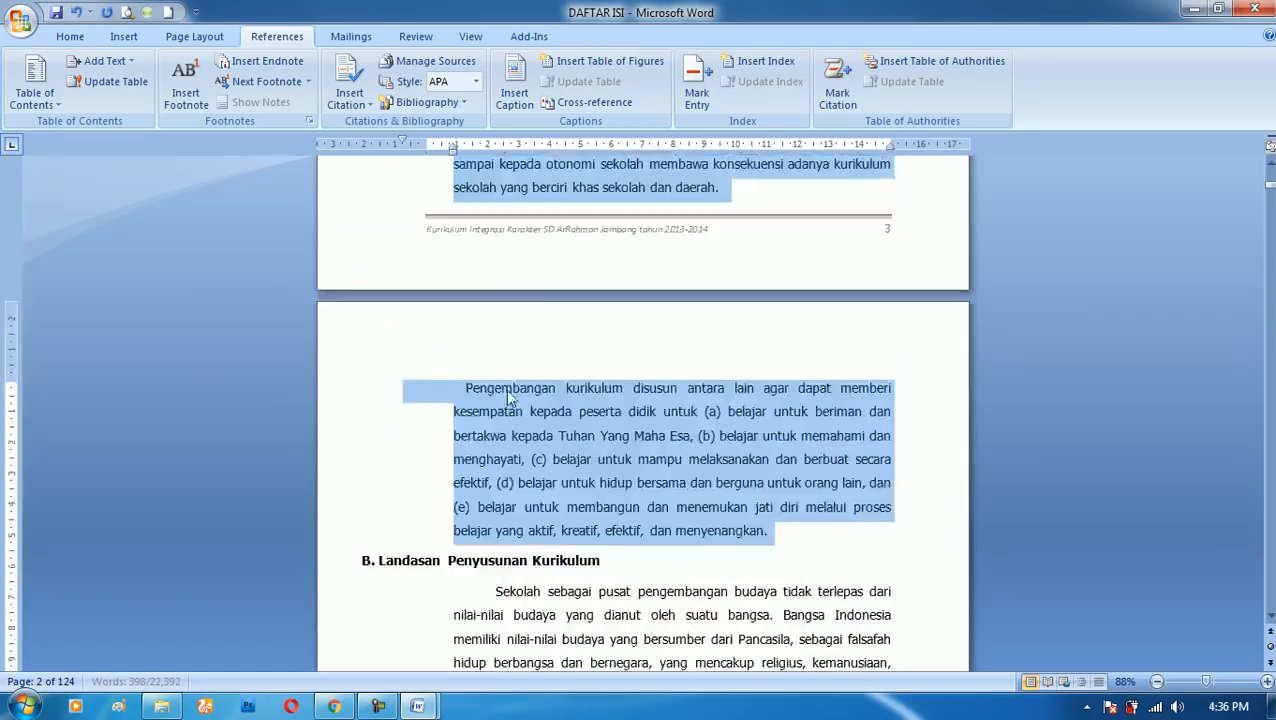
- Try italicizing the word "kurikulum" in the first line of the paragraph beginning "KTSP merupakan"
scroll(503, 401, up, 15)
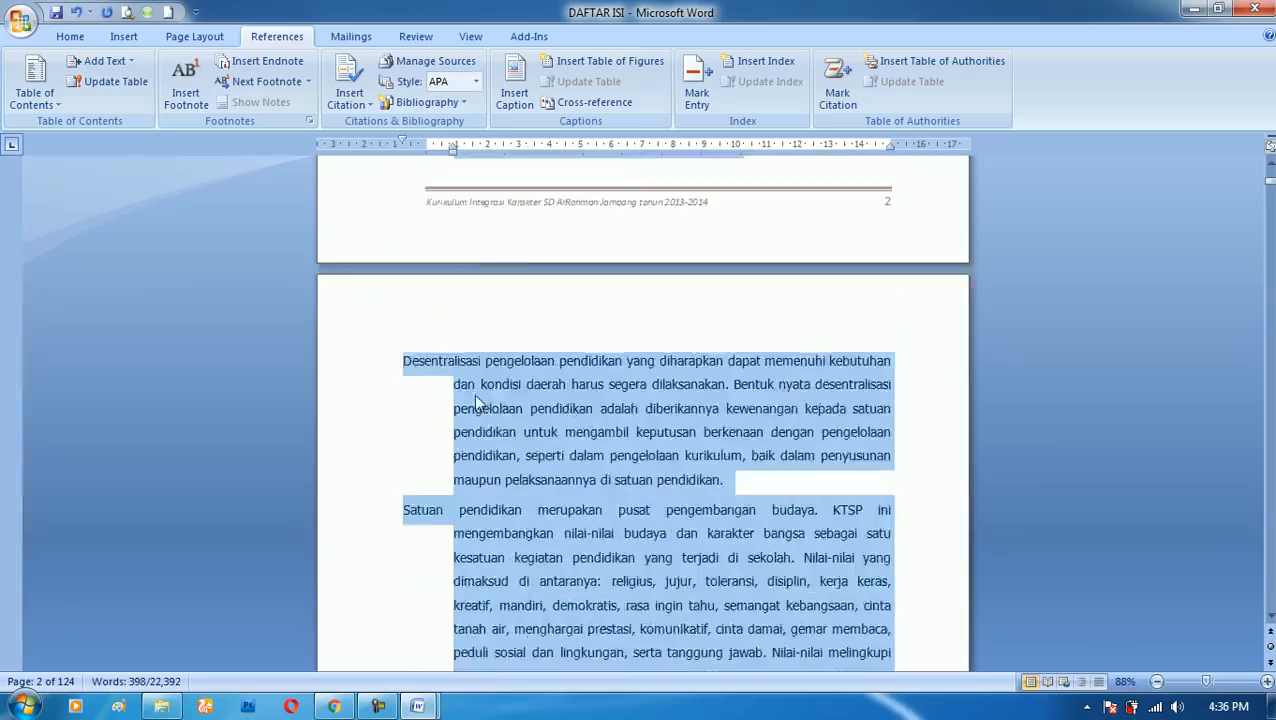
scroll(465, 390, up, 5)
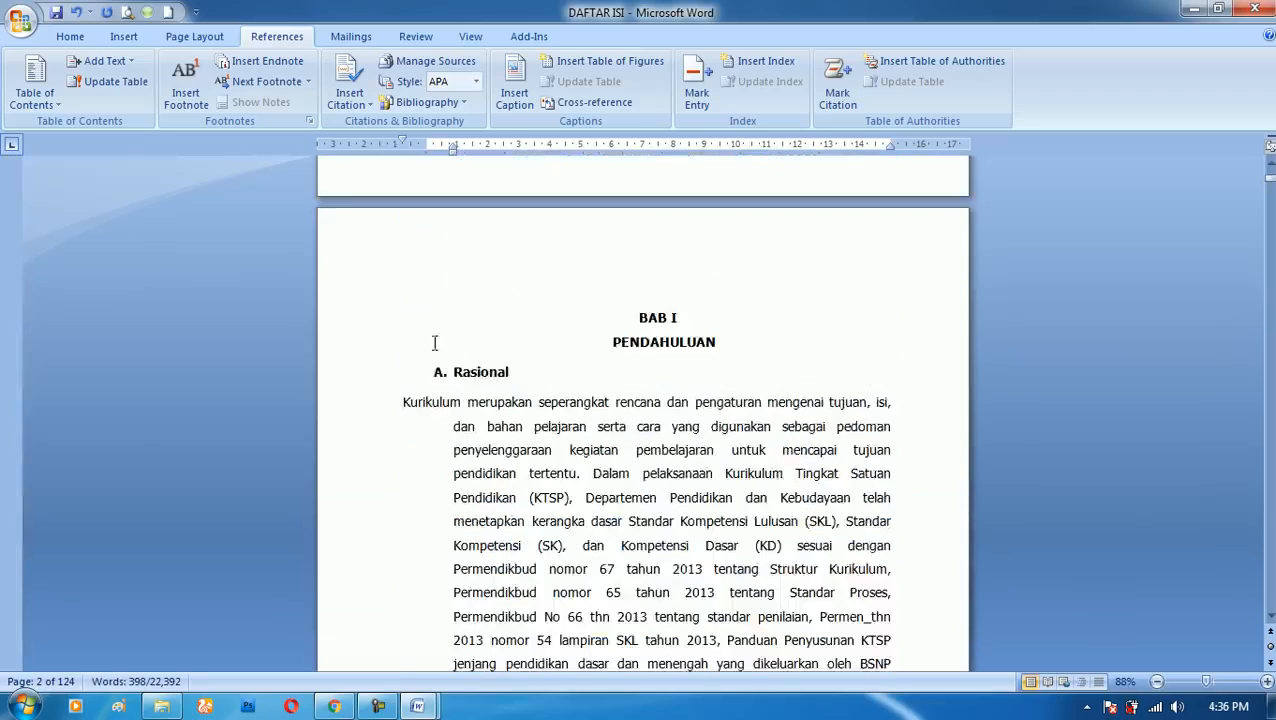
scroll(402, 405, down, 3)
scroll(401, 410, down, 2)
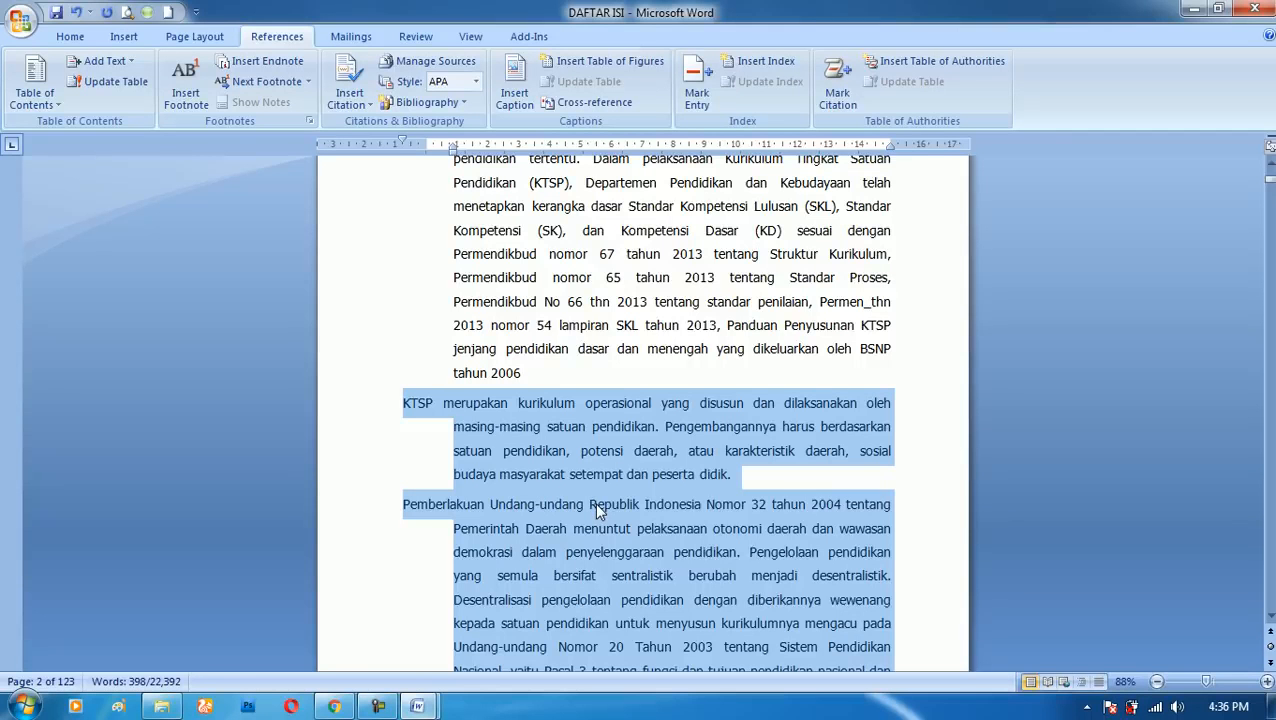
click(437, 412)
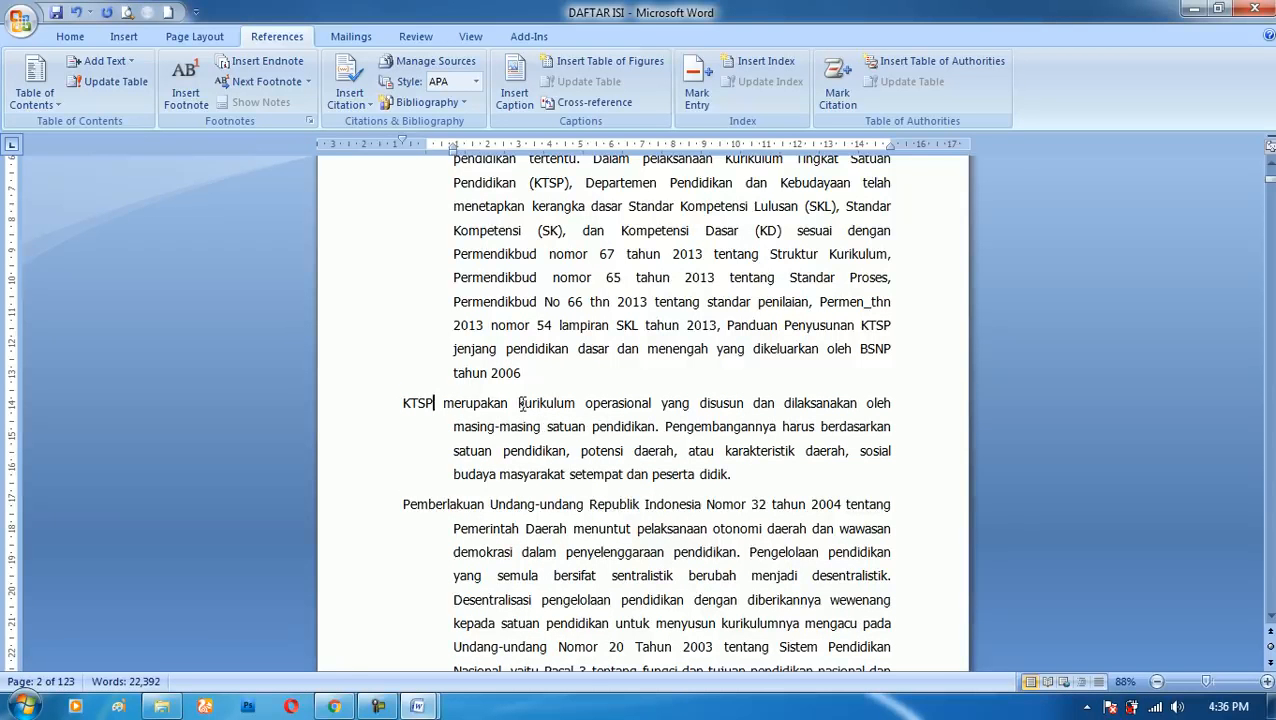
drag(519, 403, 581, 428)
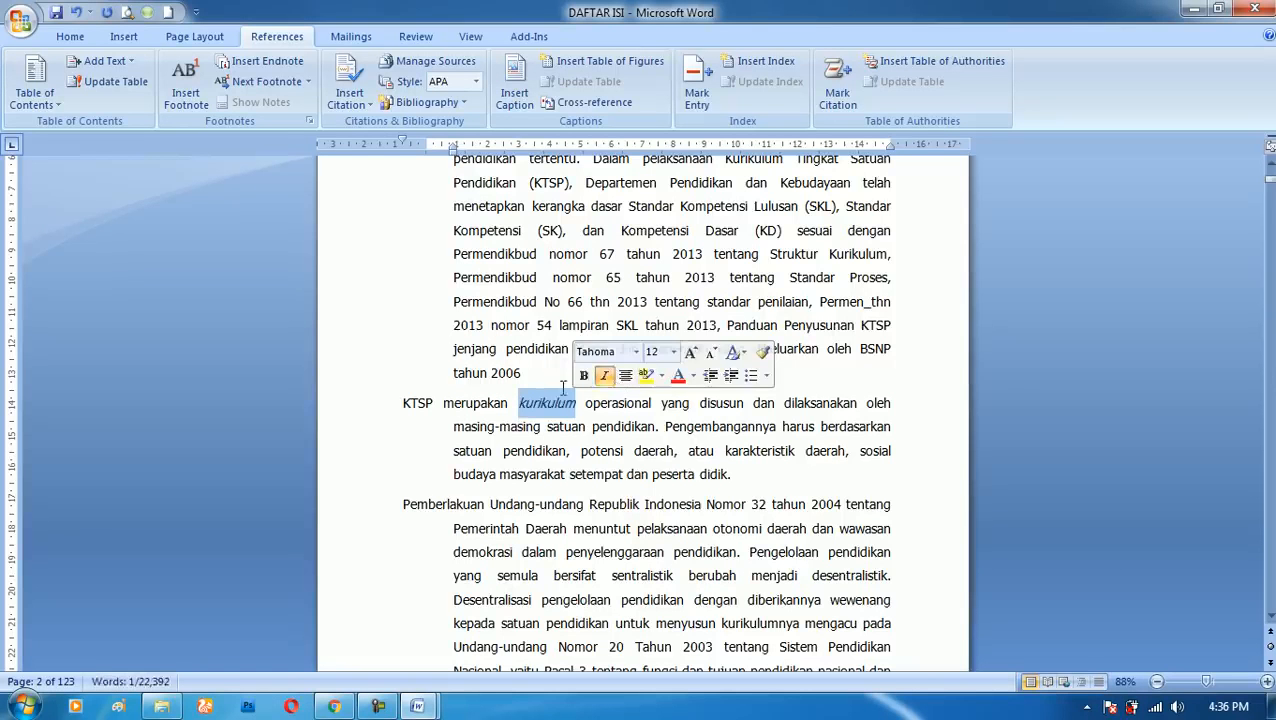
click(599, 373)
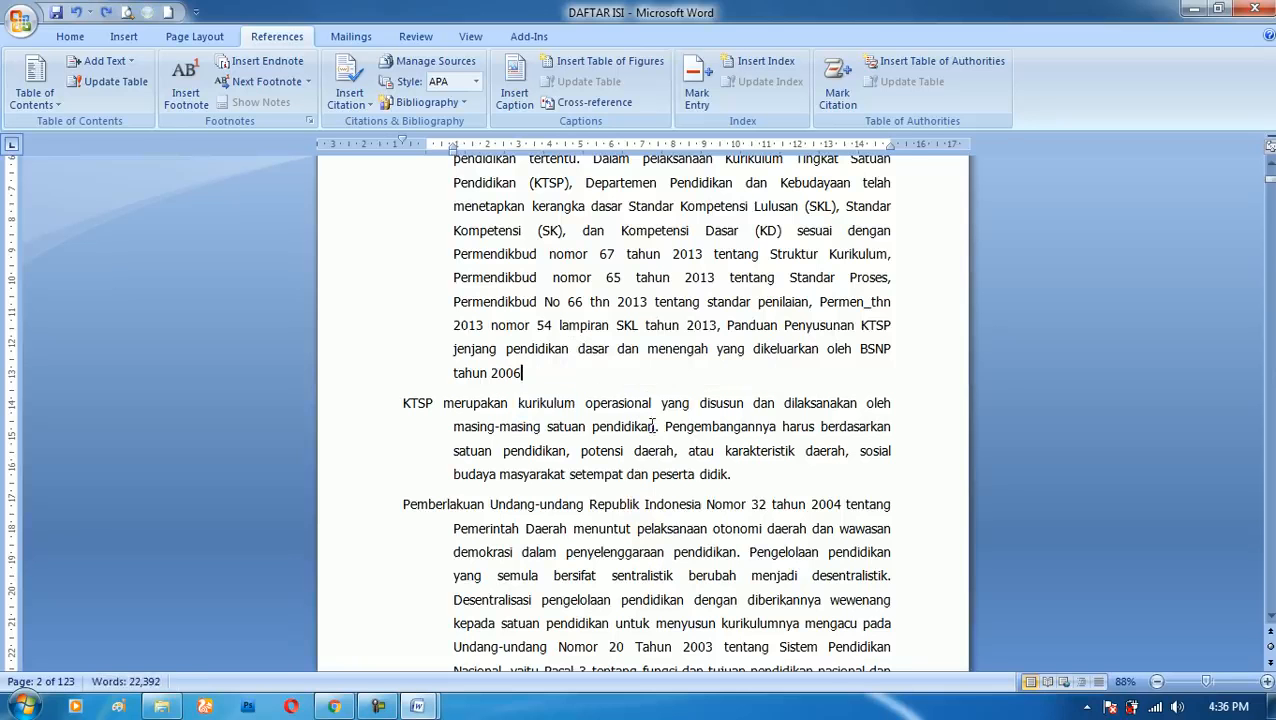
- Search the document for "kurikulum" and step through its occurrences up to "Struktur Kurikulum" on page 4
key(ctrl+f)
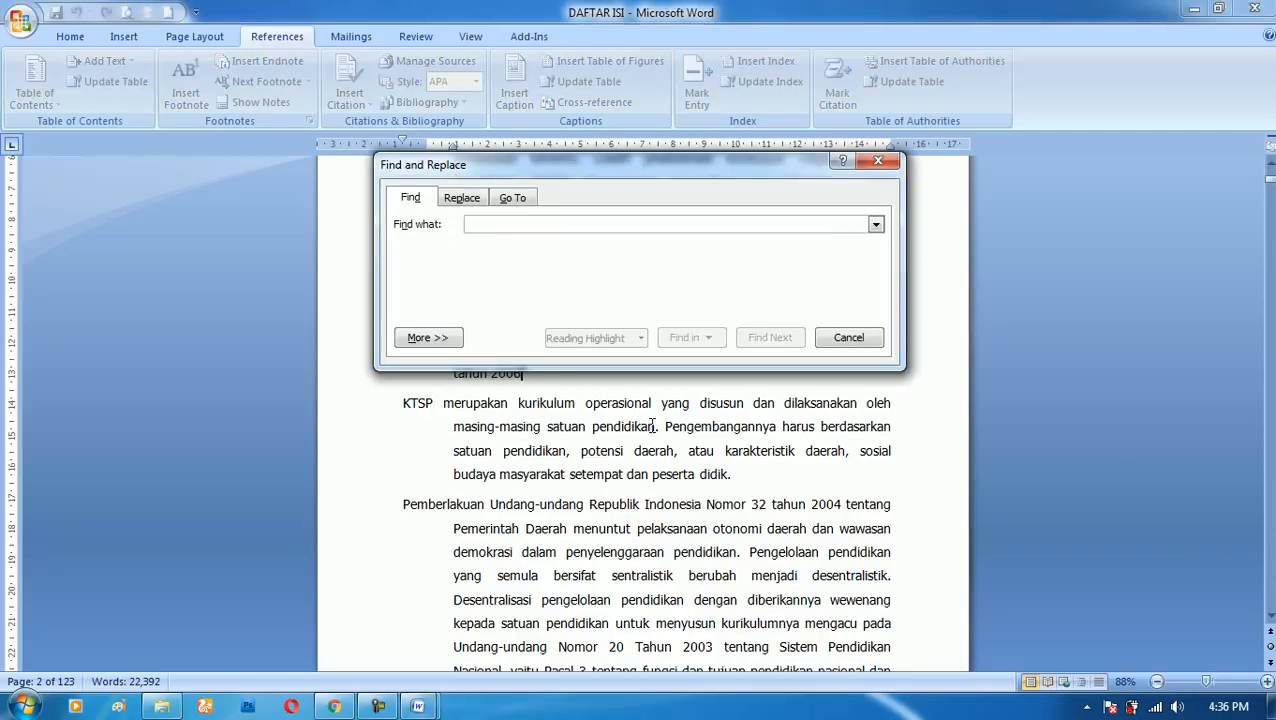
text(kurikulum)
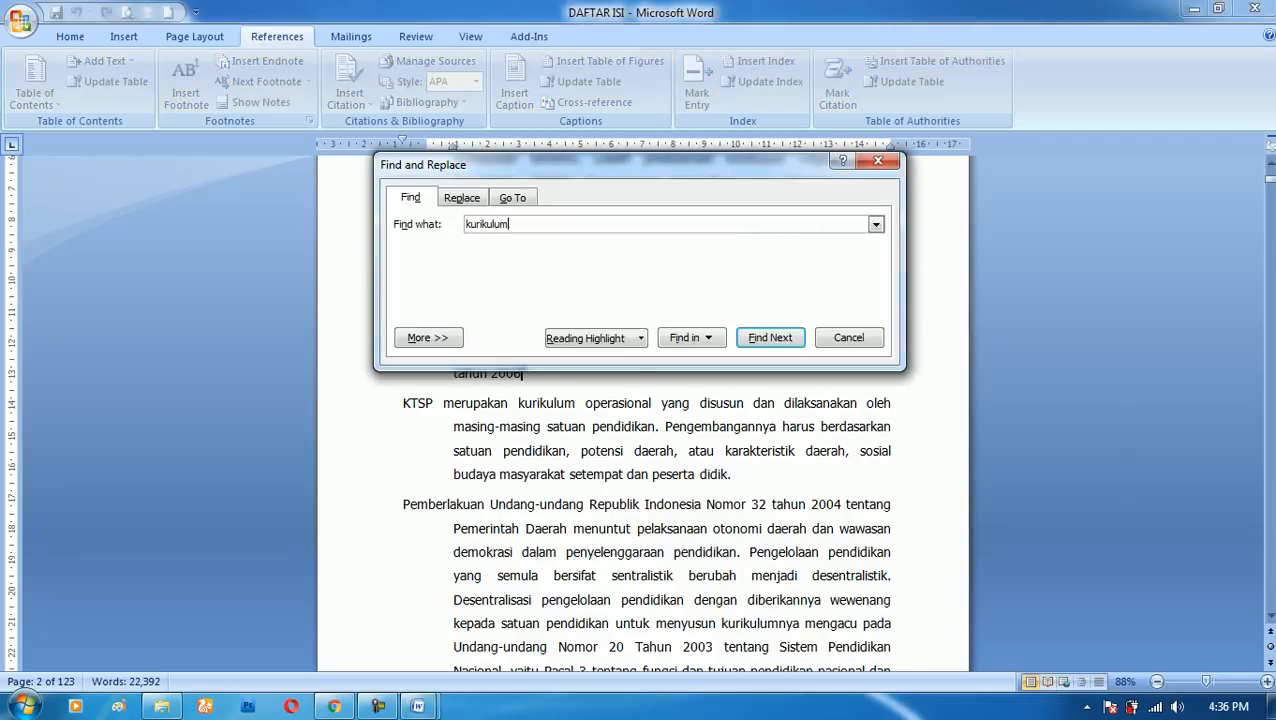
click(778, 338)
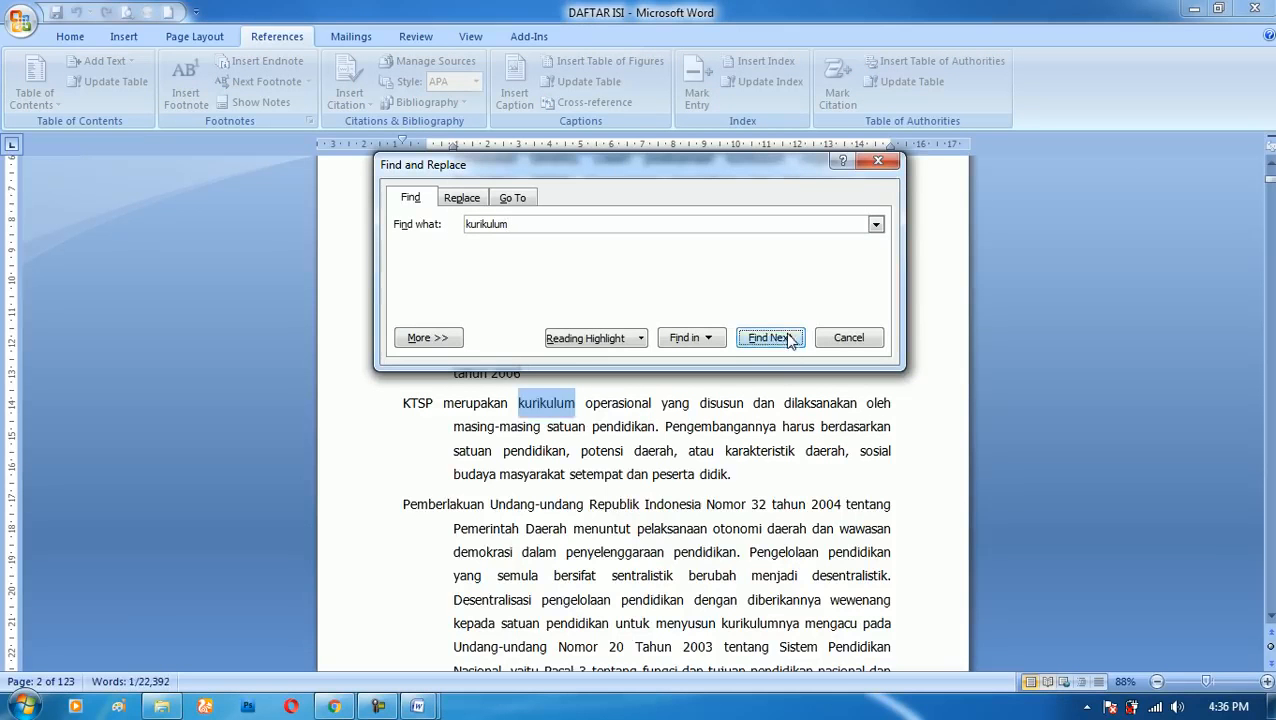
click(790, 340)
click(790, 340)
click(773, 368)
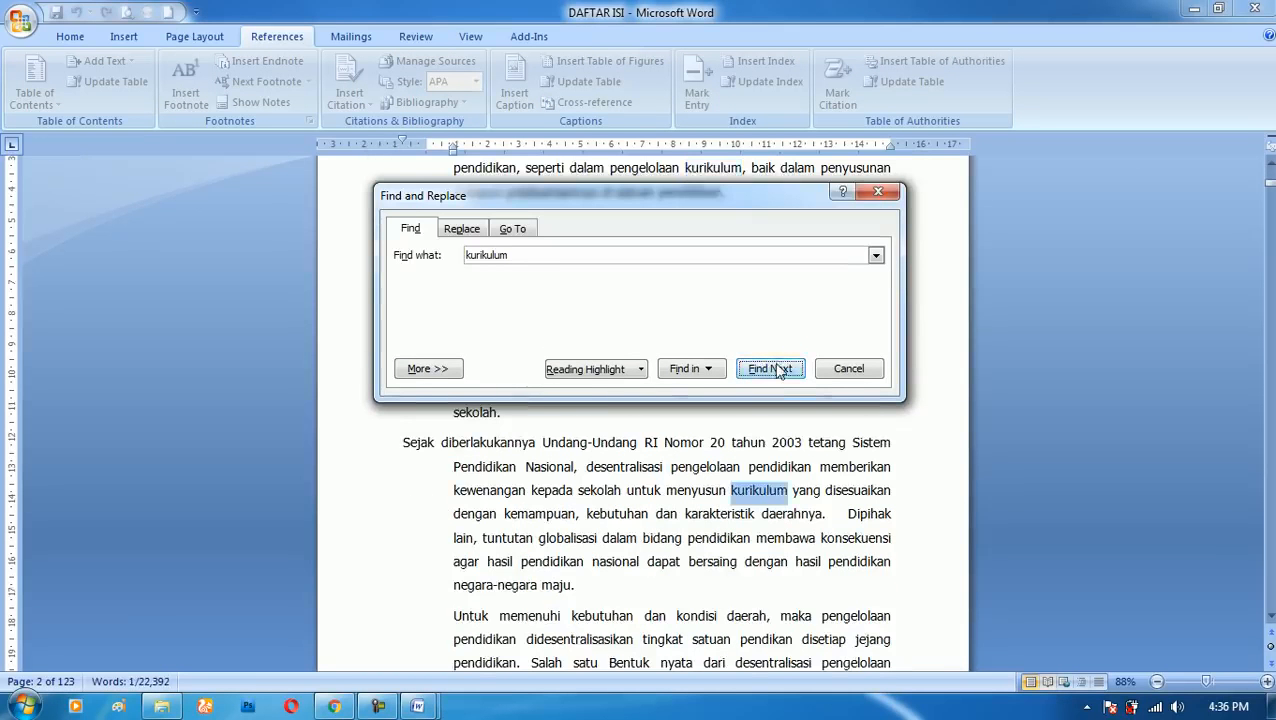
click(772, 377)
click(772, 375)
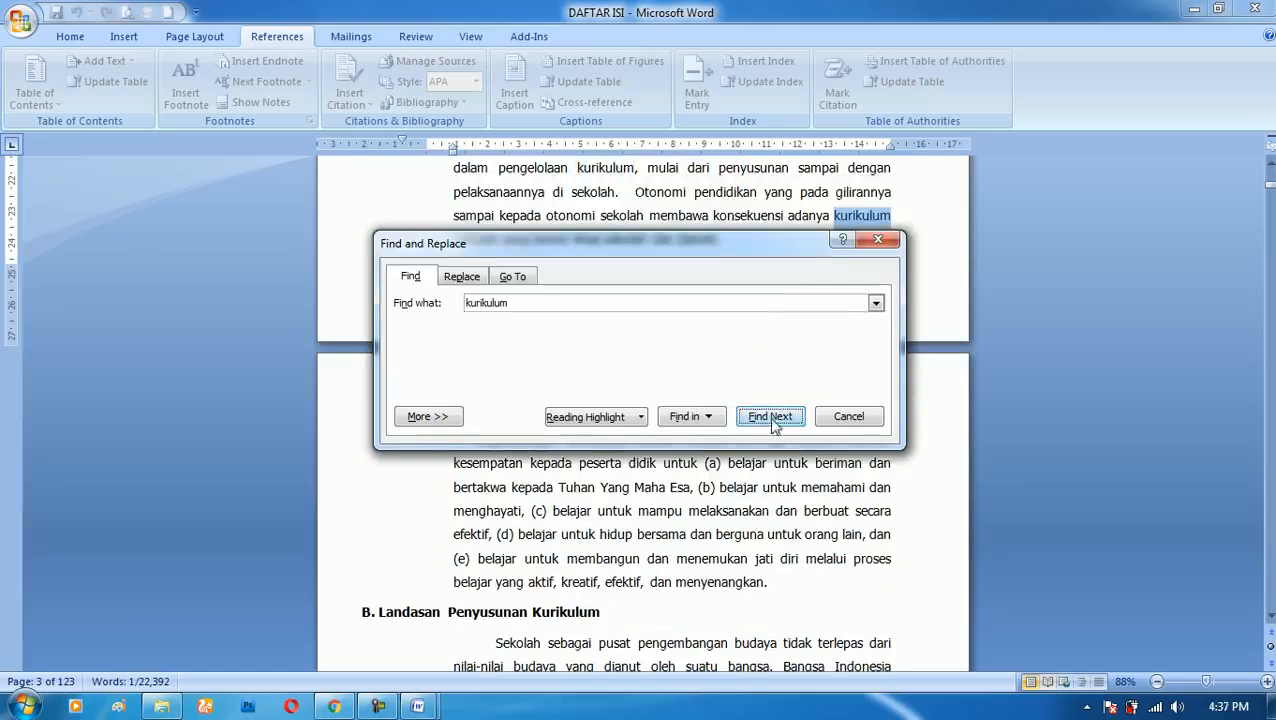
click(770, 408)
click(771, 404)
click(776, 400)
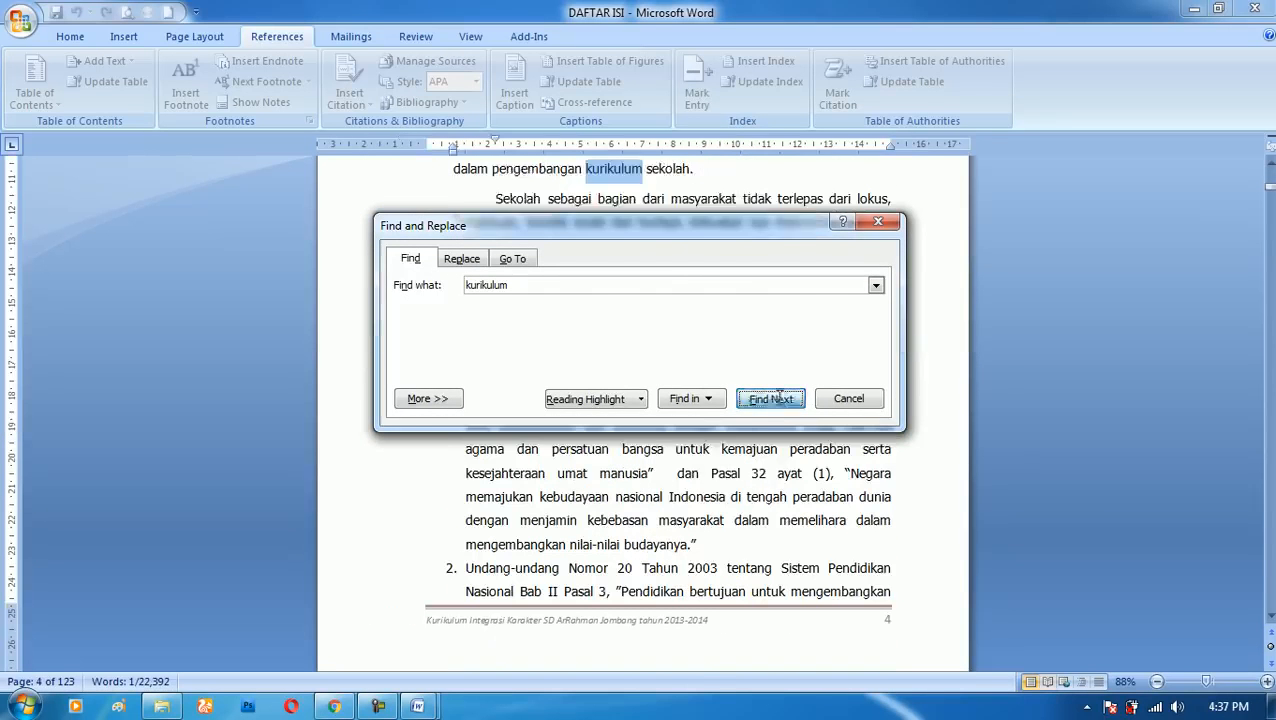
click(779, 398)
- Continue the search to "kurikulum" in the phrase "pedoman penyusunan kurikulum" and close the search dialog
drag(713, 46, 739, 332)
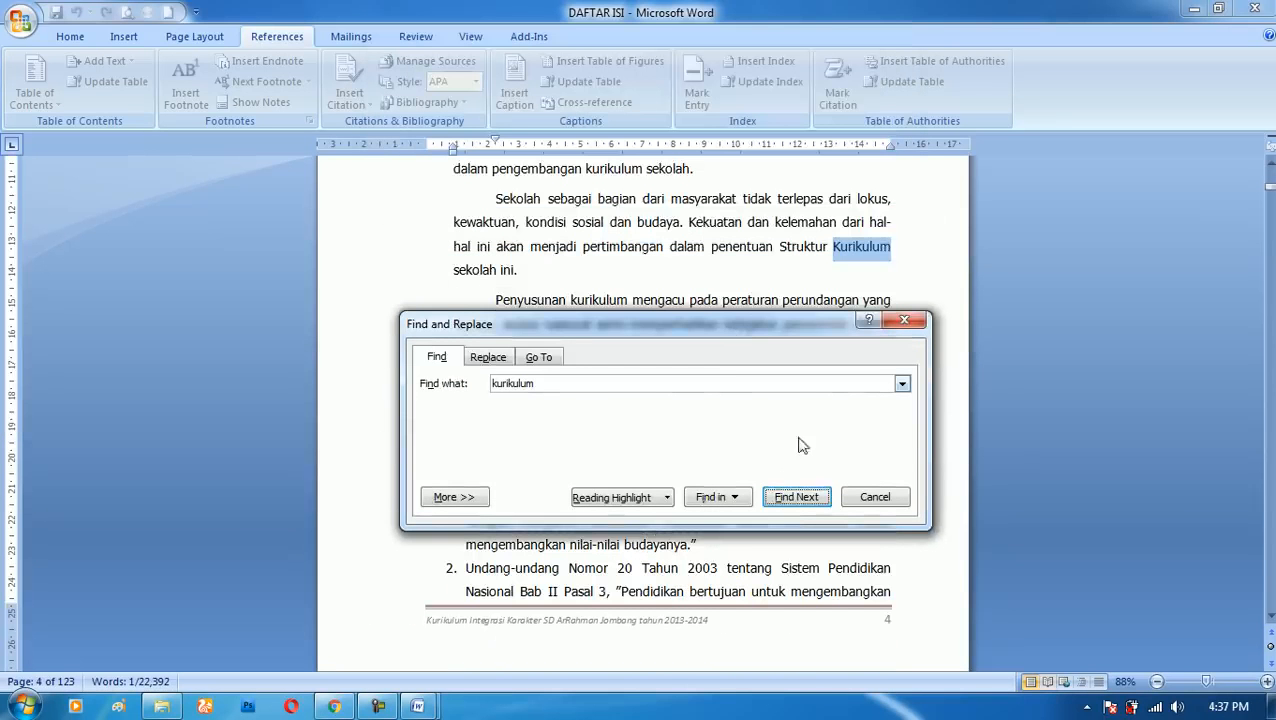
click(790, 508)
click(790, 508)
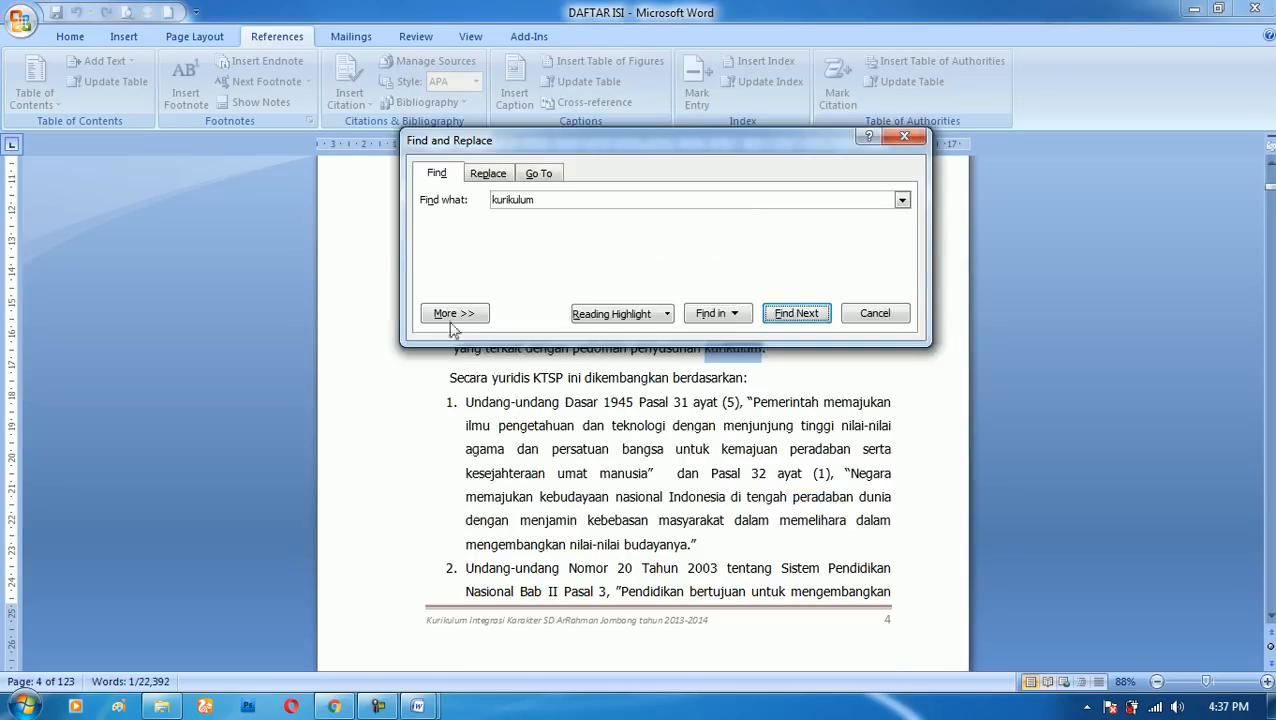
drag(811, 144, 827, 290)
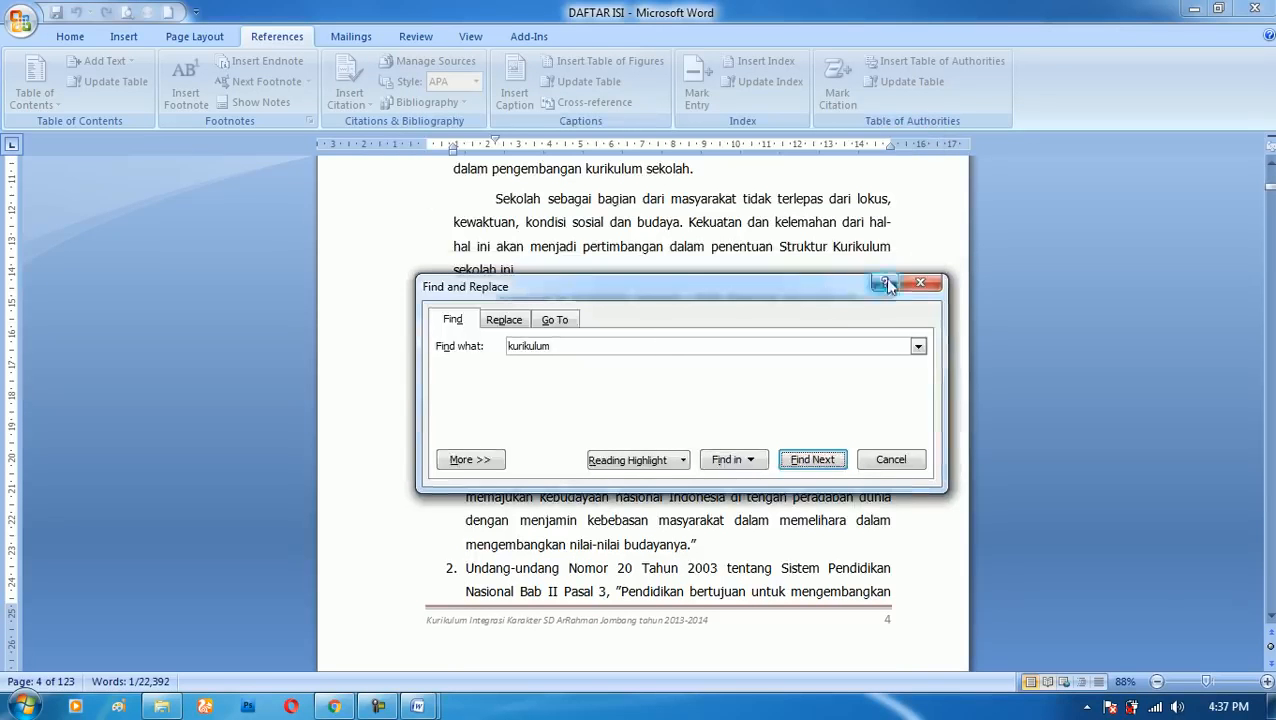
click(916, 284)
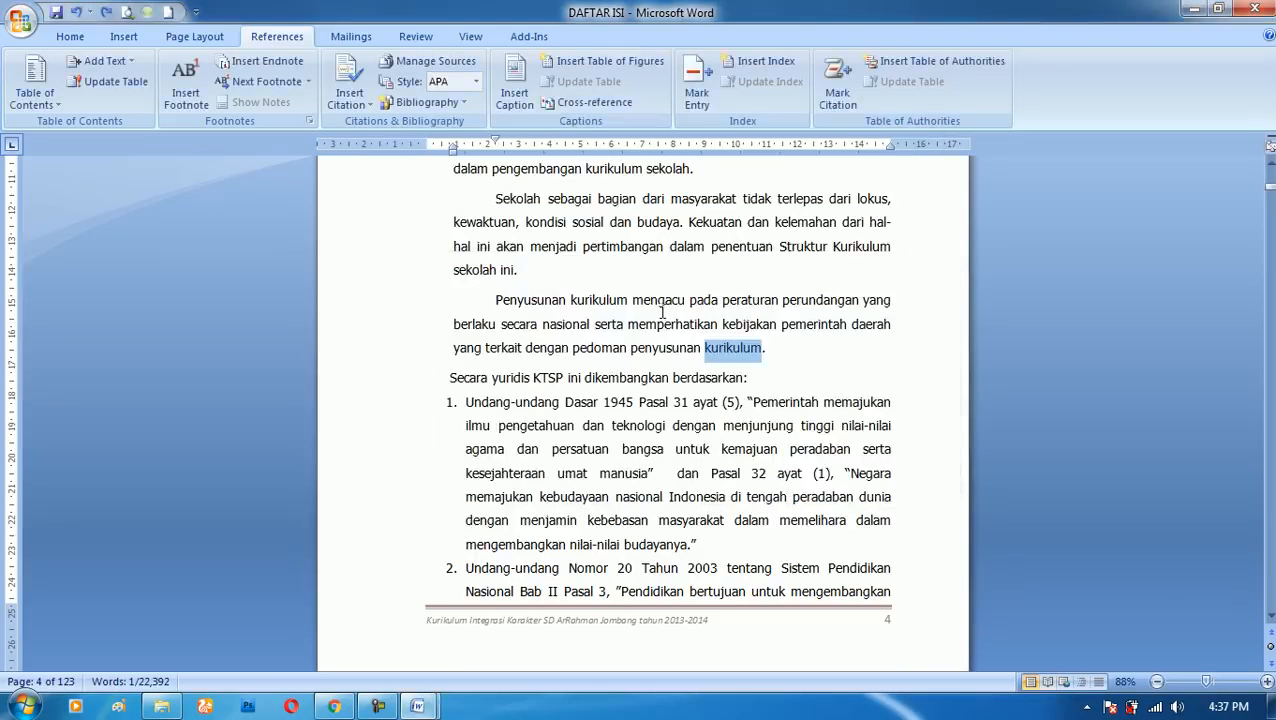
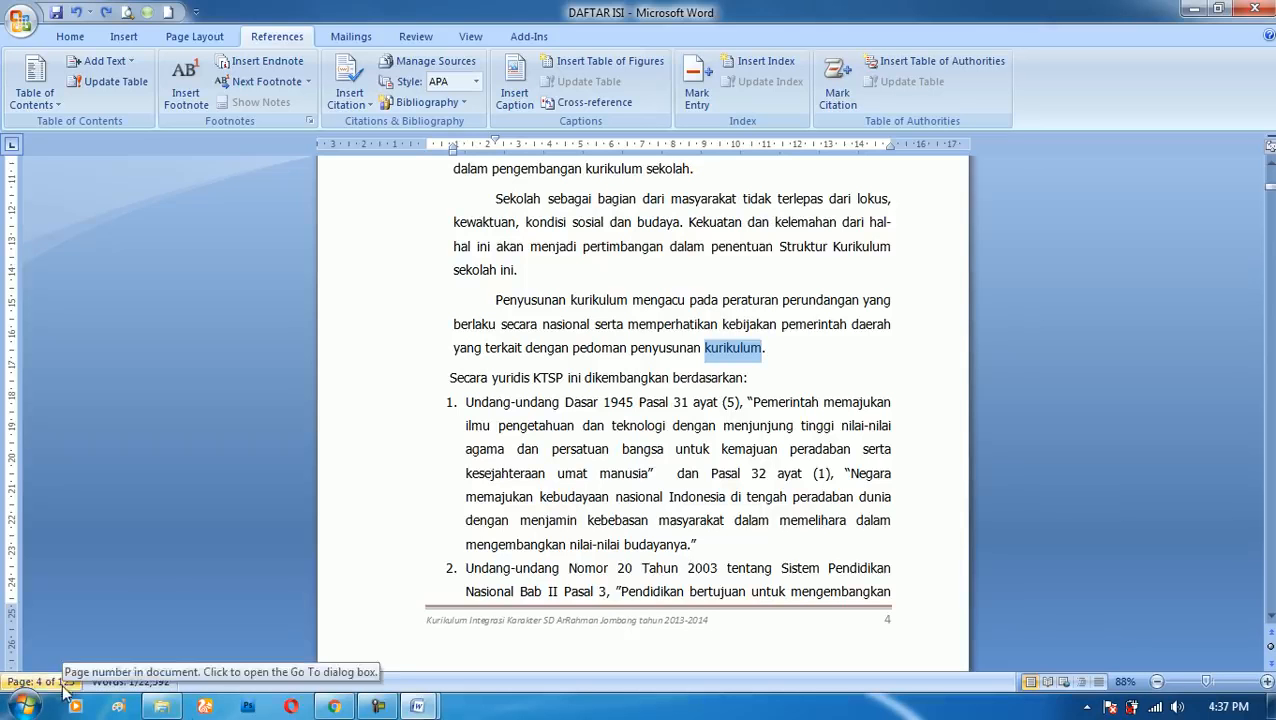
click(758, 354)
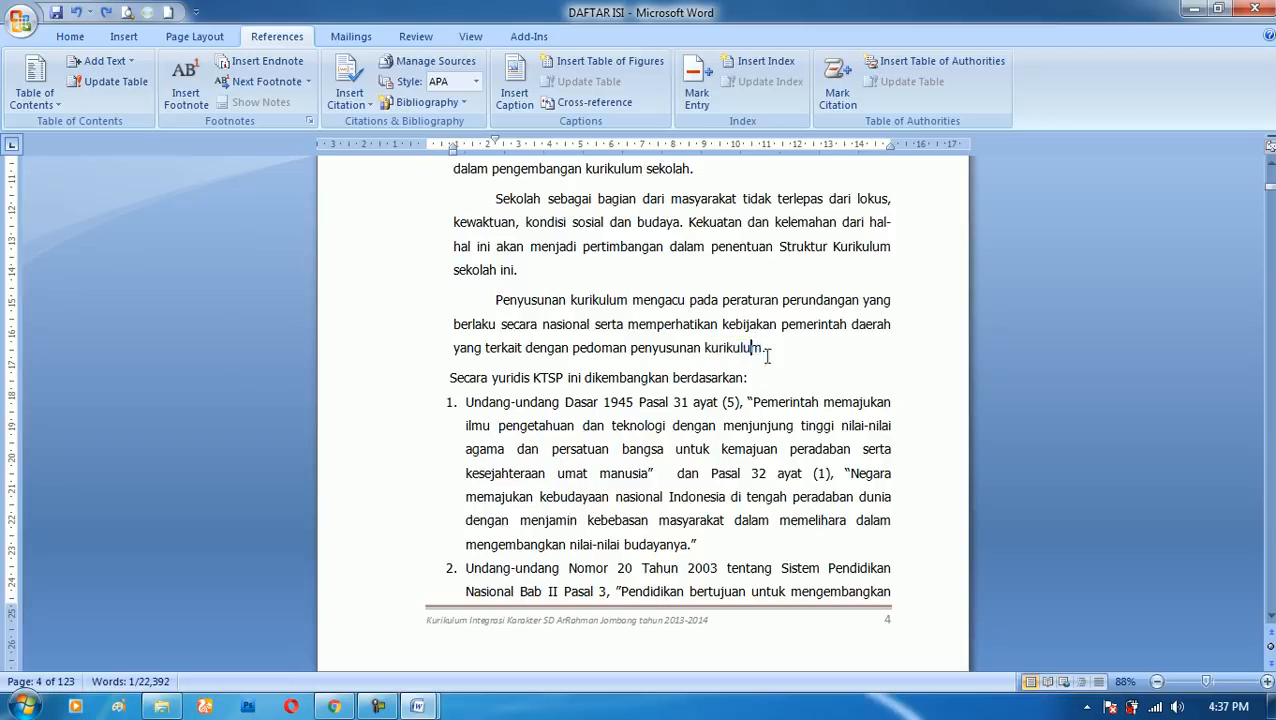
mouse_move(703, 350)
mouse_down()
mouse_move(767, 352)
mouse_move(702, 350)
mouse_up()
click(750, 360)
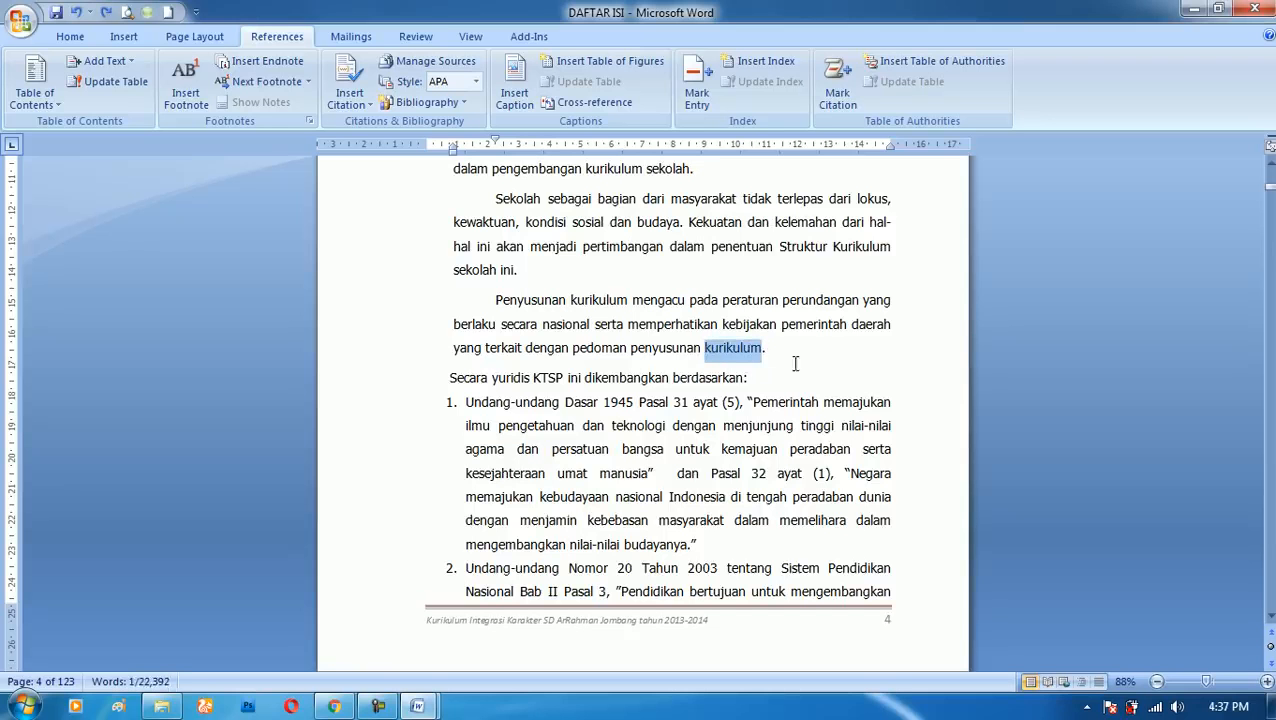
click(695, 325)
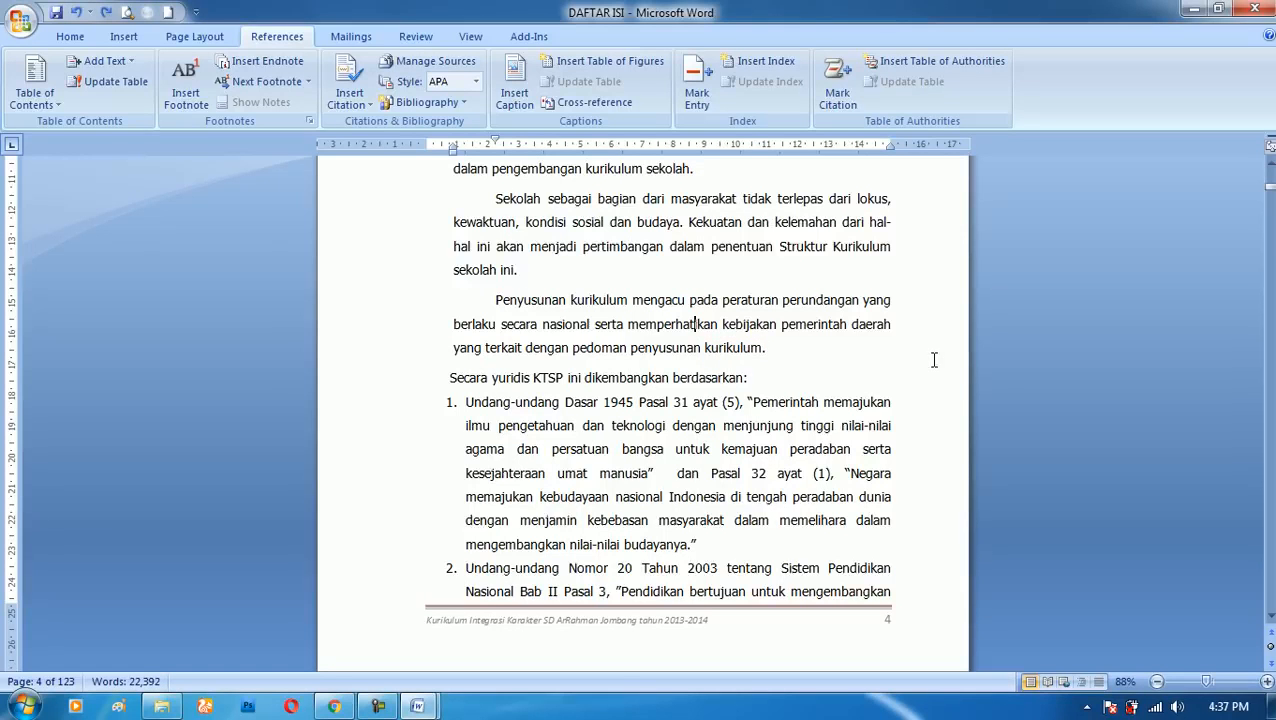
- Set up a Find and Replace that changes "kurikulum" to "ACUAN PENDIDIKAN"
key(ctrl+h)
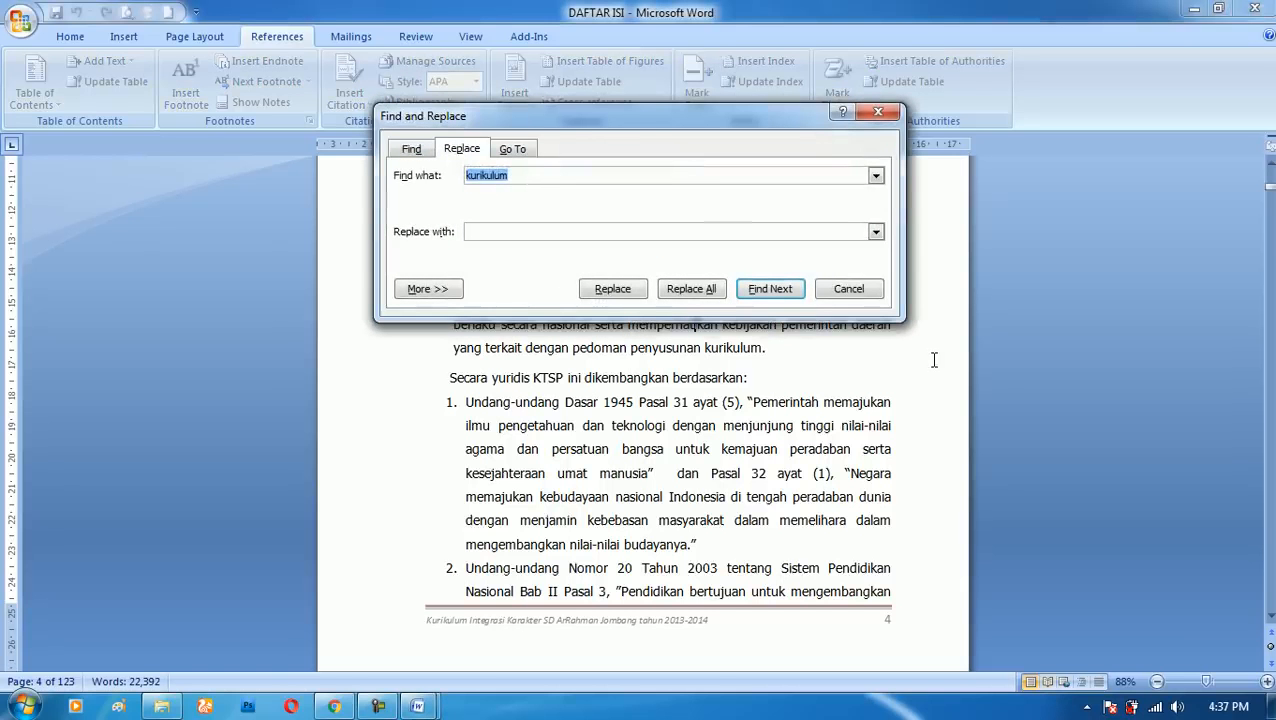
click(524, 177)
click(502, 232)
drag(565, 116, 674, 349)
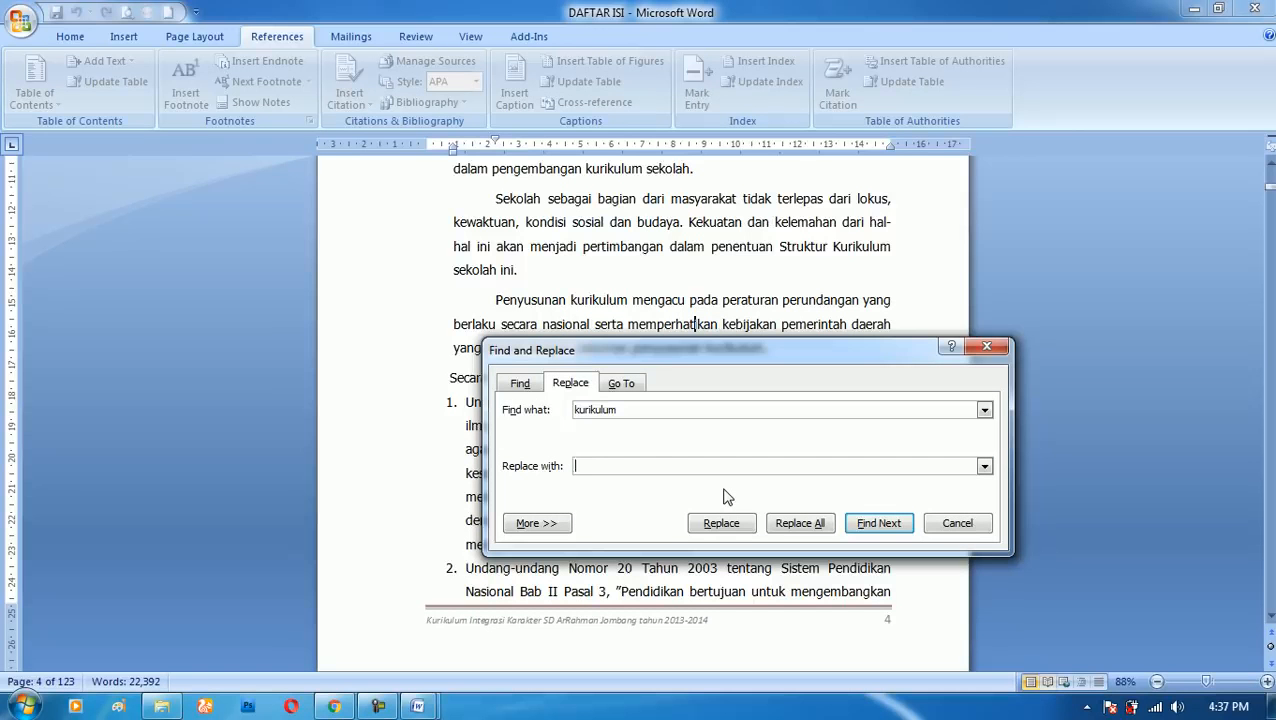
text(S)
key(BackSpace)
key(BackSpace)
key(BackSpace)
key(BackSpace)
key(BackSpace)
key(BackSpace)
text(ACUAN PENDIDIKA)
drag(750, 350, 731, 252)
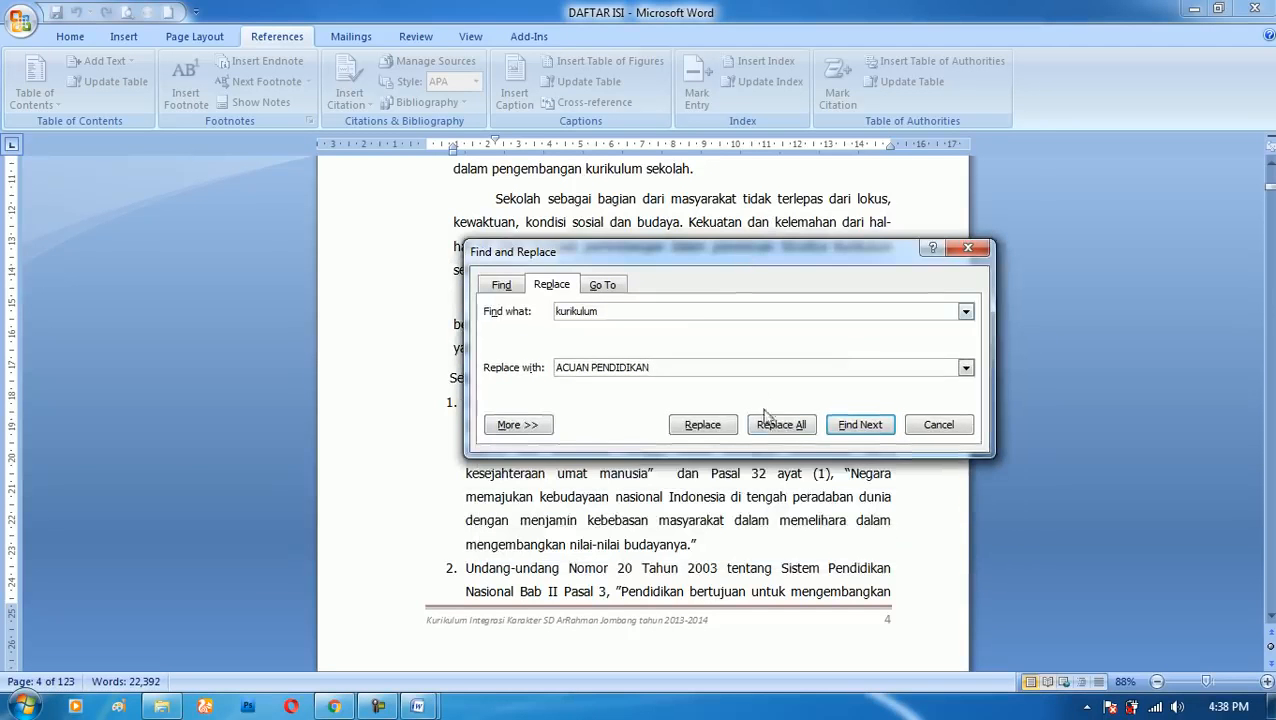
- Replace all occurrences of "kurikulum" with "ACUAN PENDIDIKAN" throughout the document and close the dialog
click(794, 432)
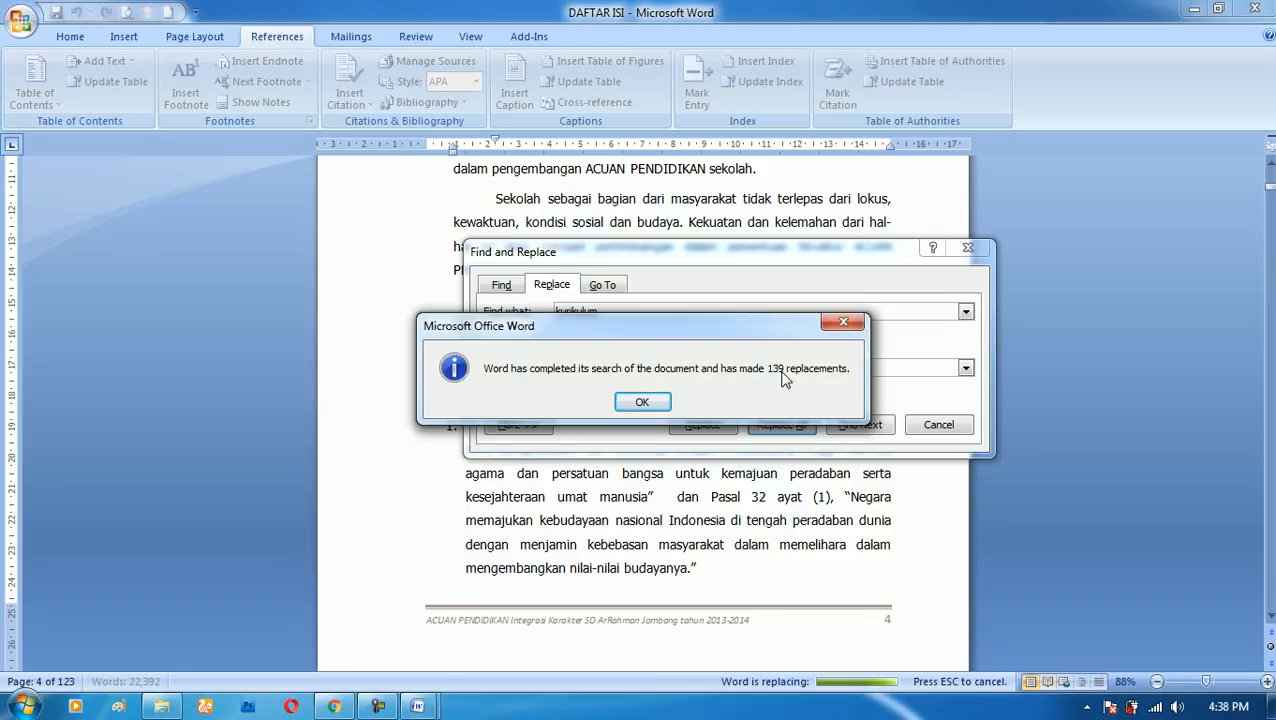
click(643, 402)
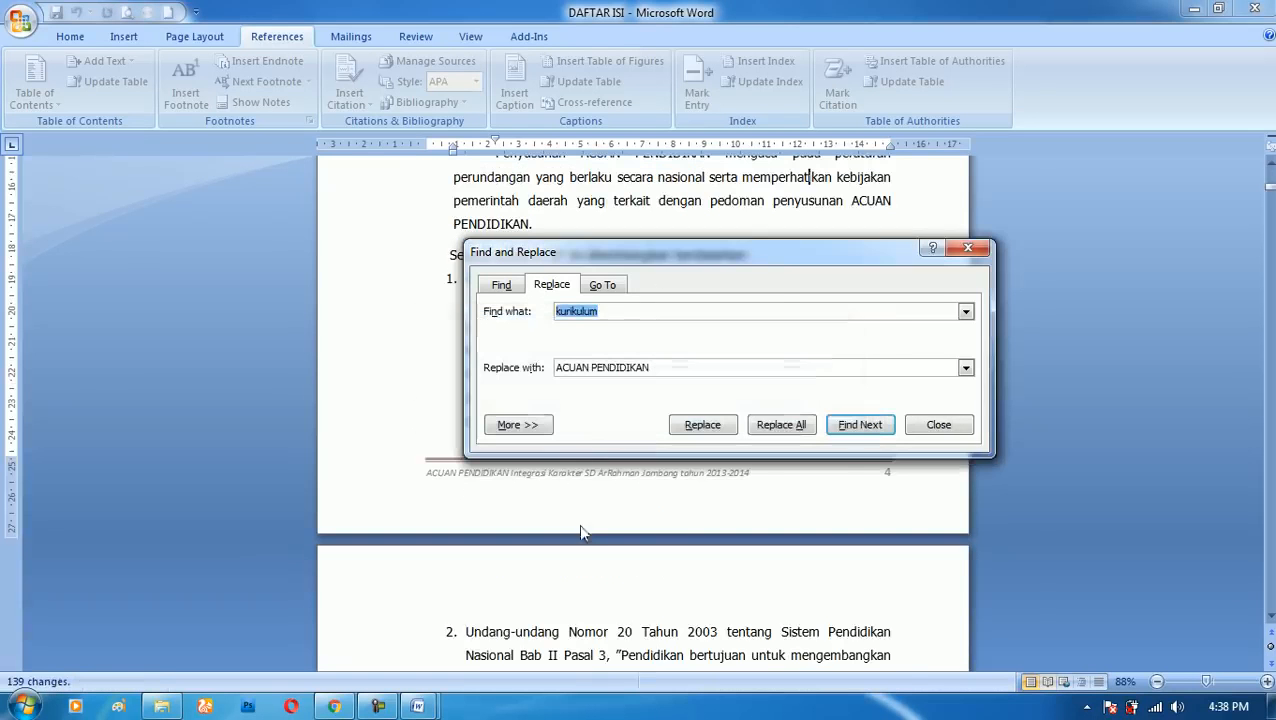
click(781, 425)
key(Return)
click(938, 425)
click(554, 227)
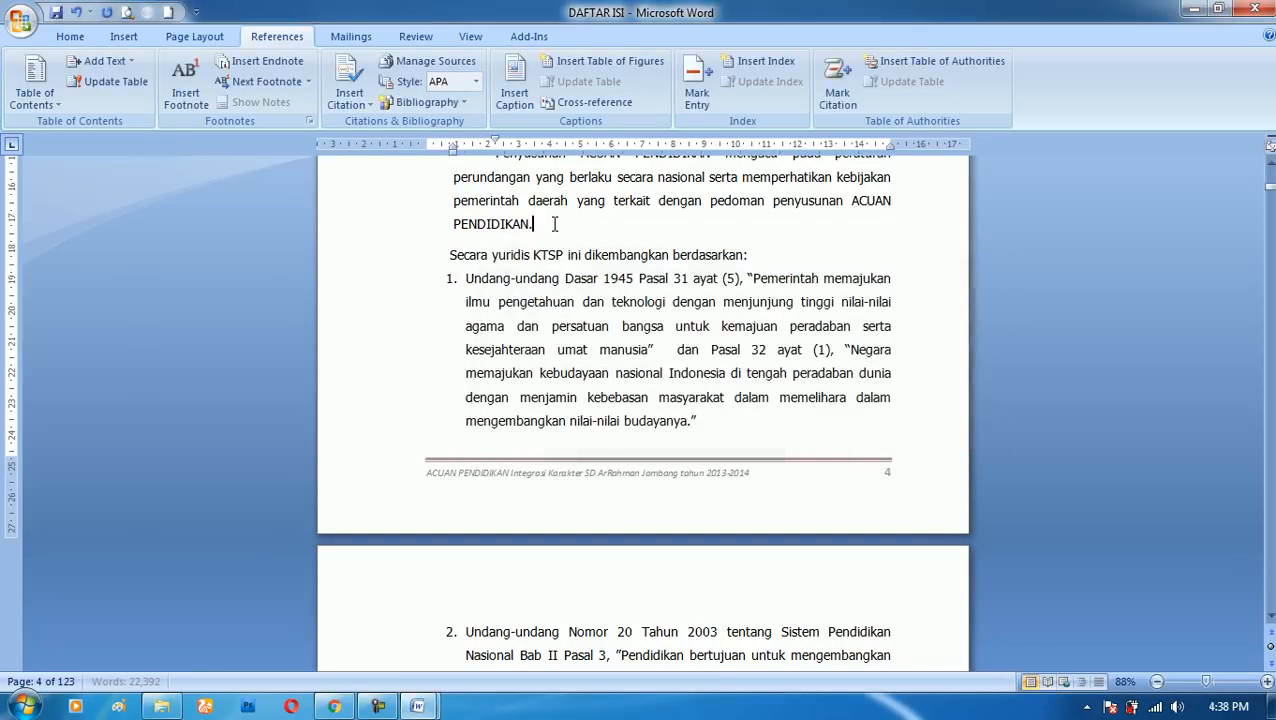
- Search the document again for "kurikulum", close the search, and undo the replacement of all occurrences
key(ctrl+f)
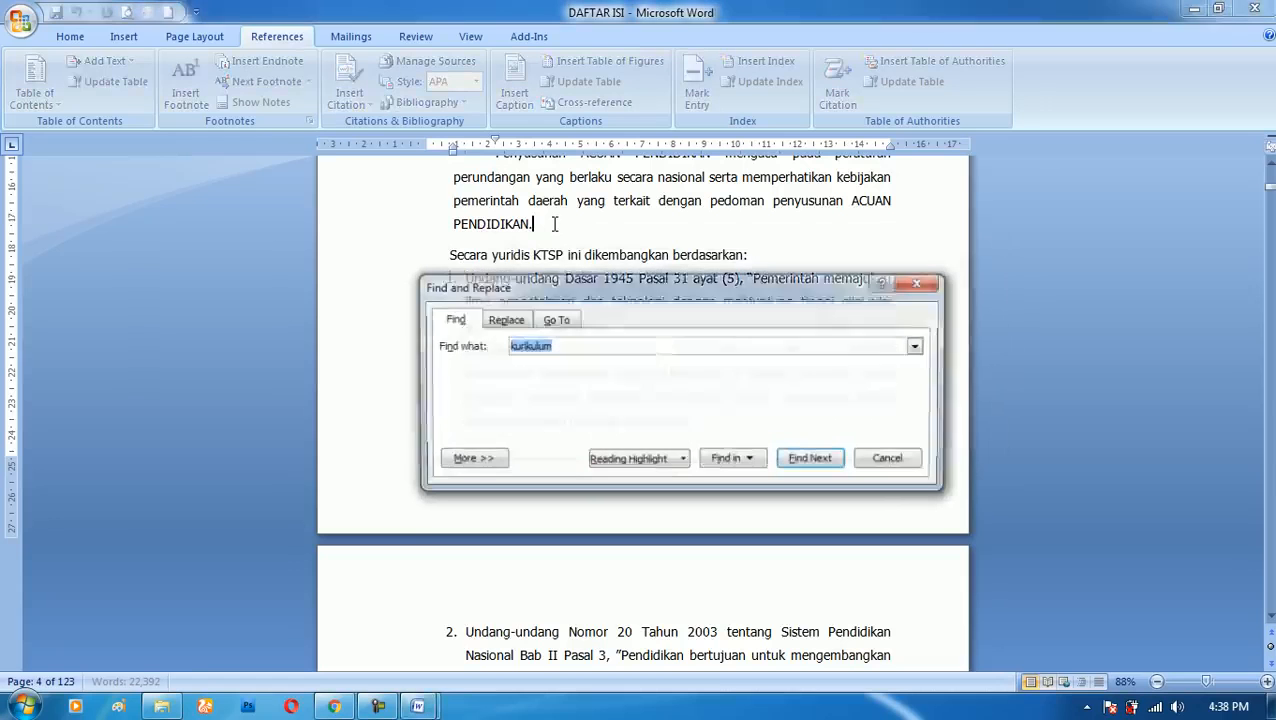
click(578, 347)
click(810, 459)
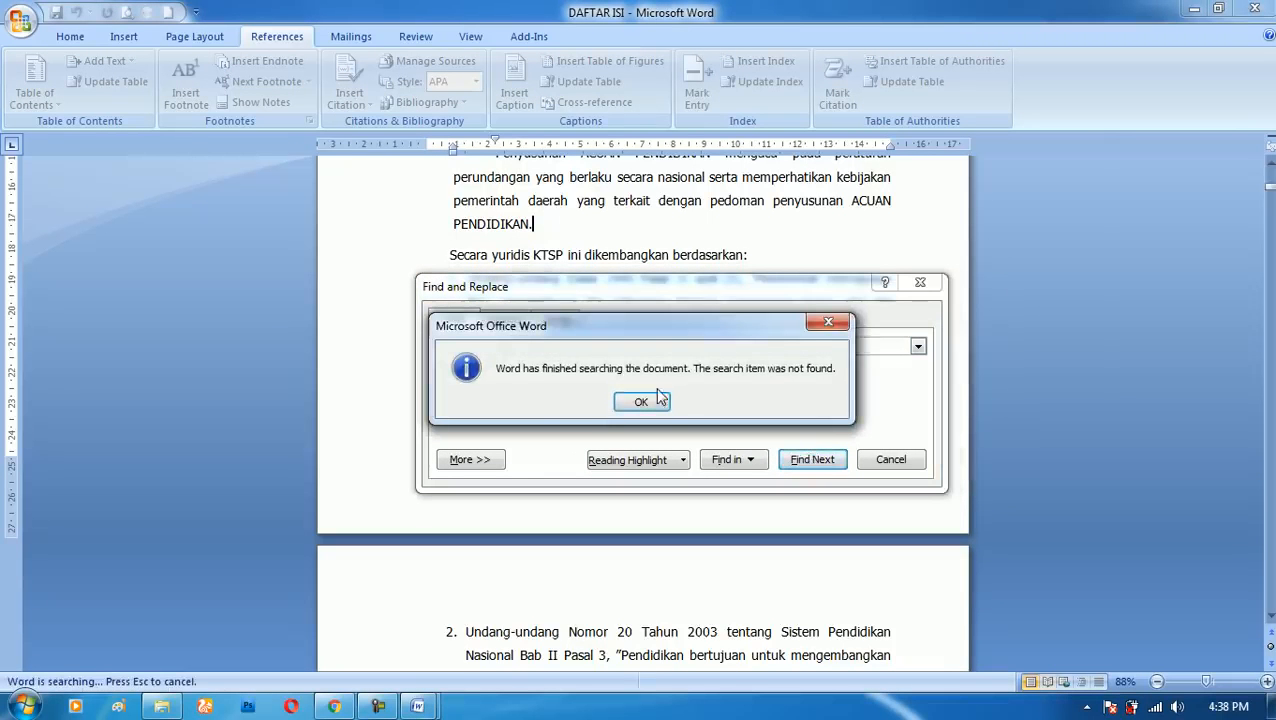
click(641, 401)
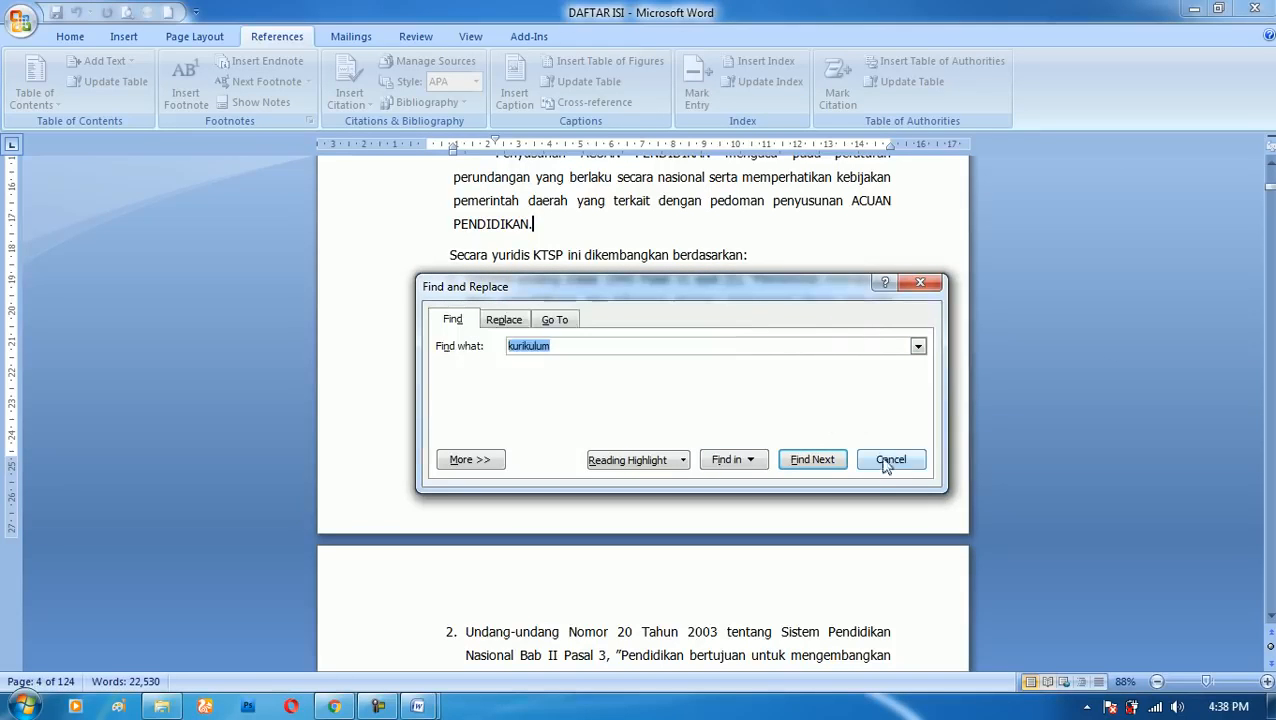
click(920, 283)
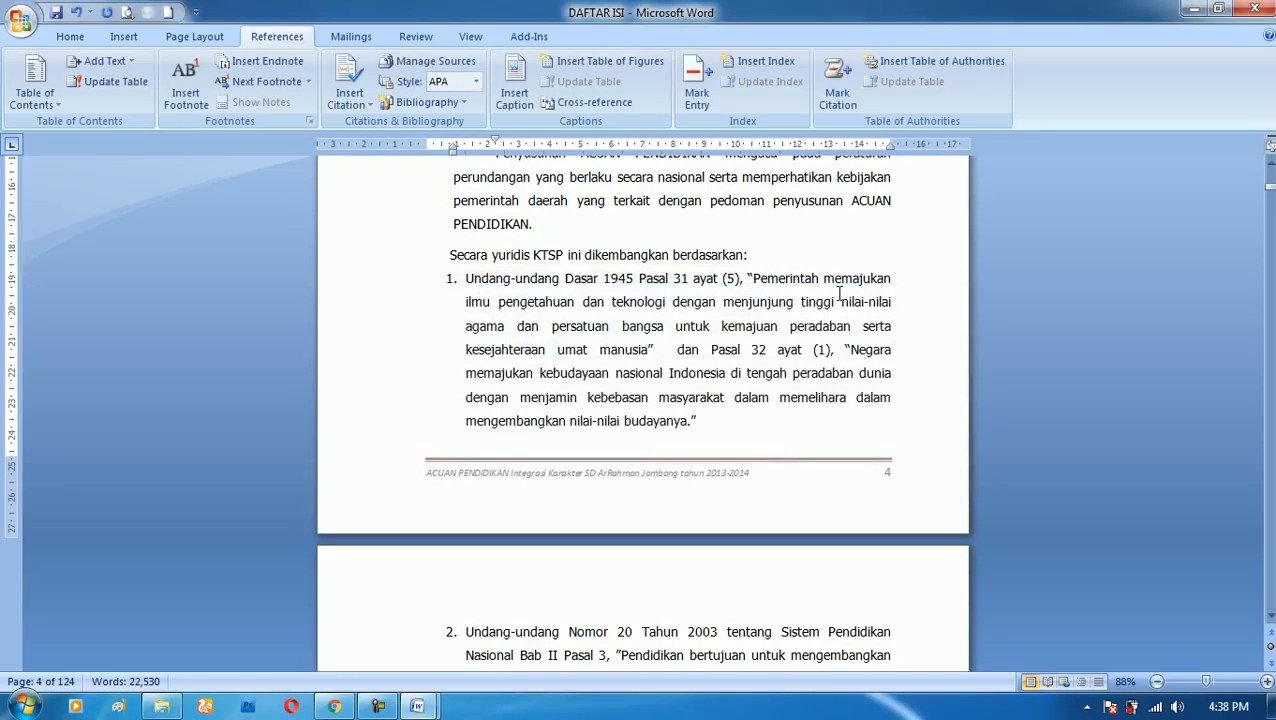
key(ctrl+z)
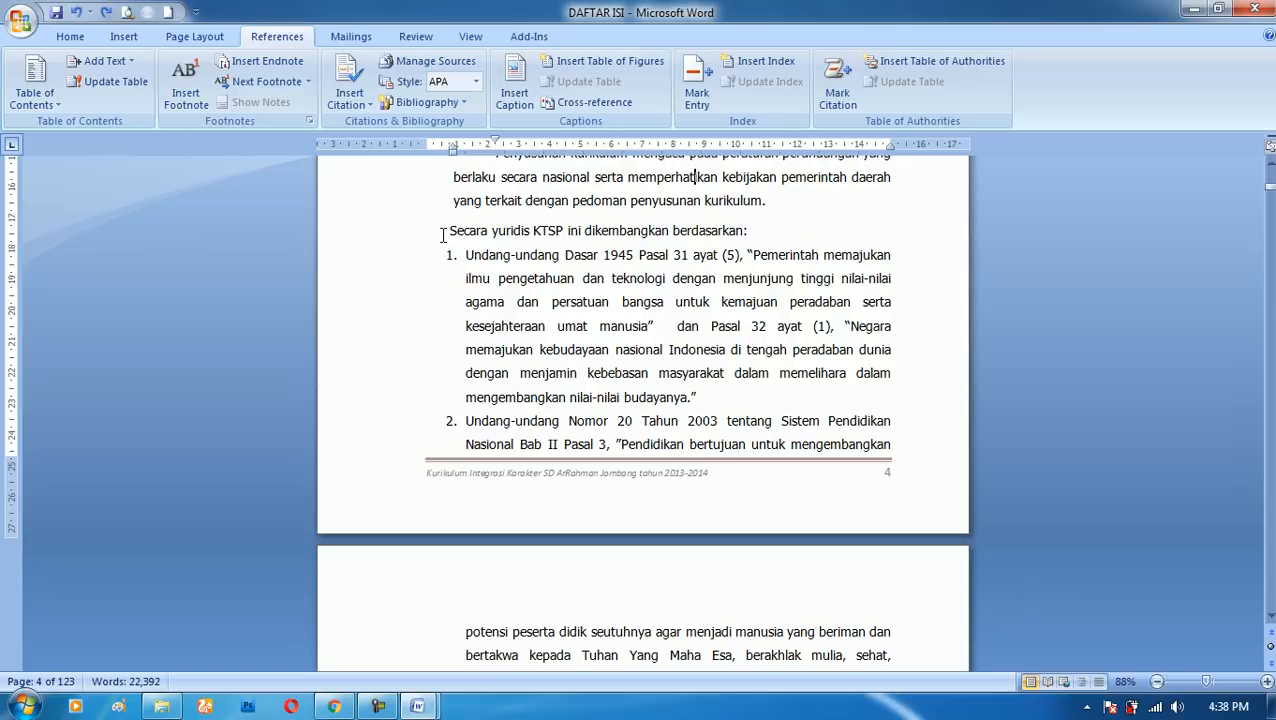
- Switch to Chrome and copy the body text of the article "Sejarah Lengkap Tentang Kemerdekaan Republik Indonesia", starting at "Proklamasi Kemerdekaan Indonesia"
click(336, 708)
scroll(723, 367, down, 8)
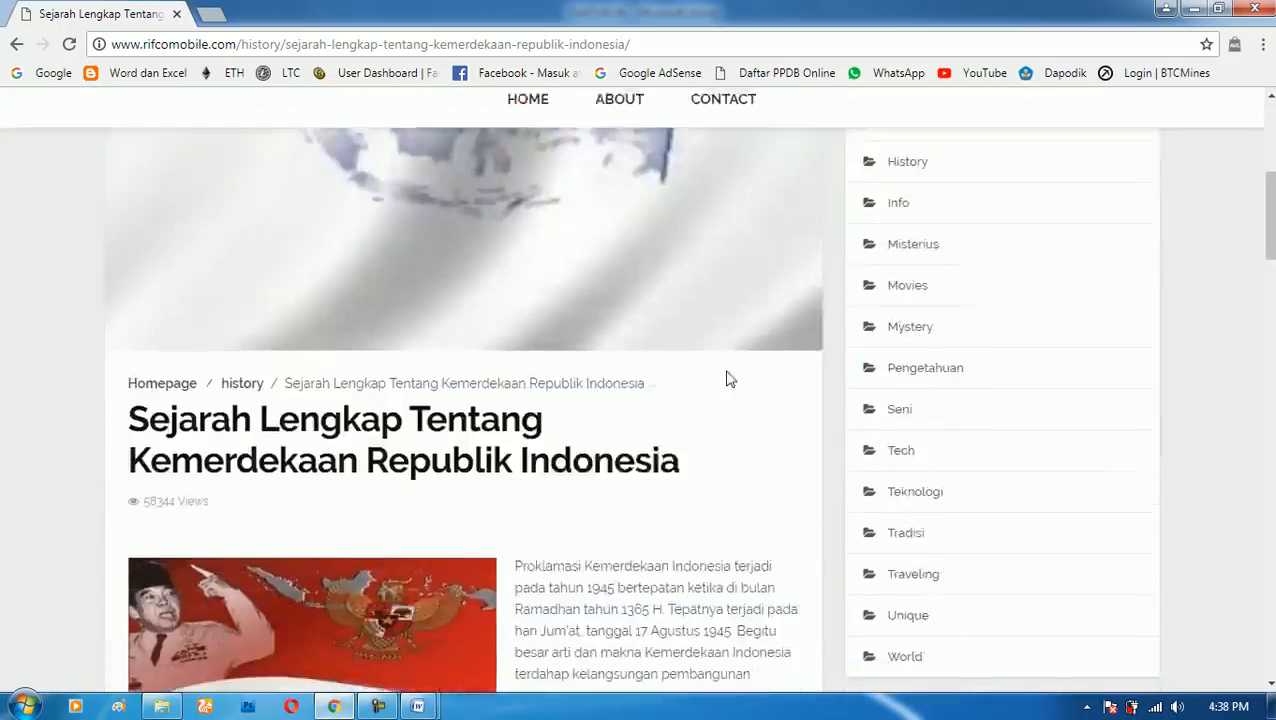
scroll(740, 385, up, 4)
scroll(709, 396, down, 2)
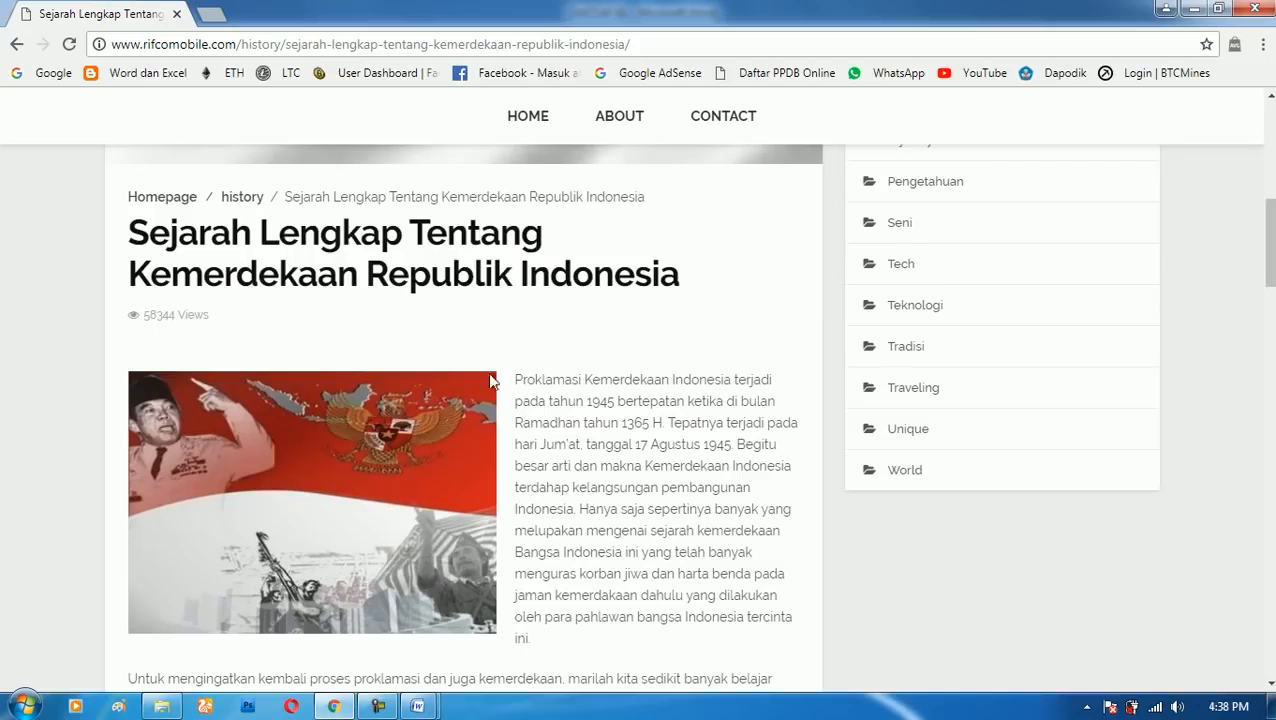
drag(517, 379, 433, 336)
scroll(454, 387, up, 8)
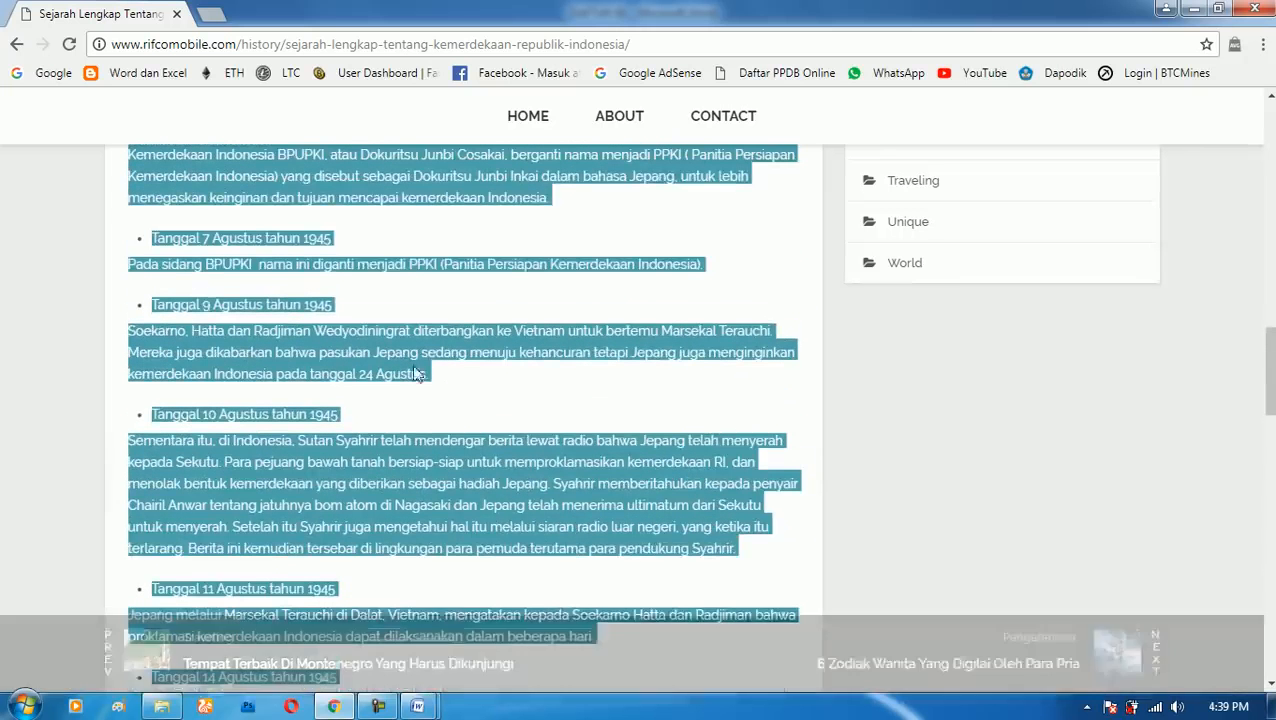
right_click(318, 176)
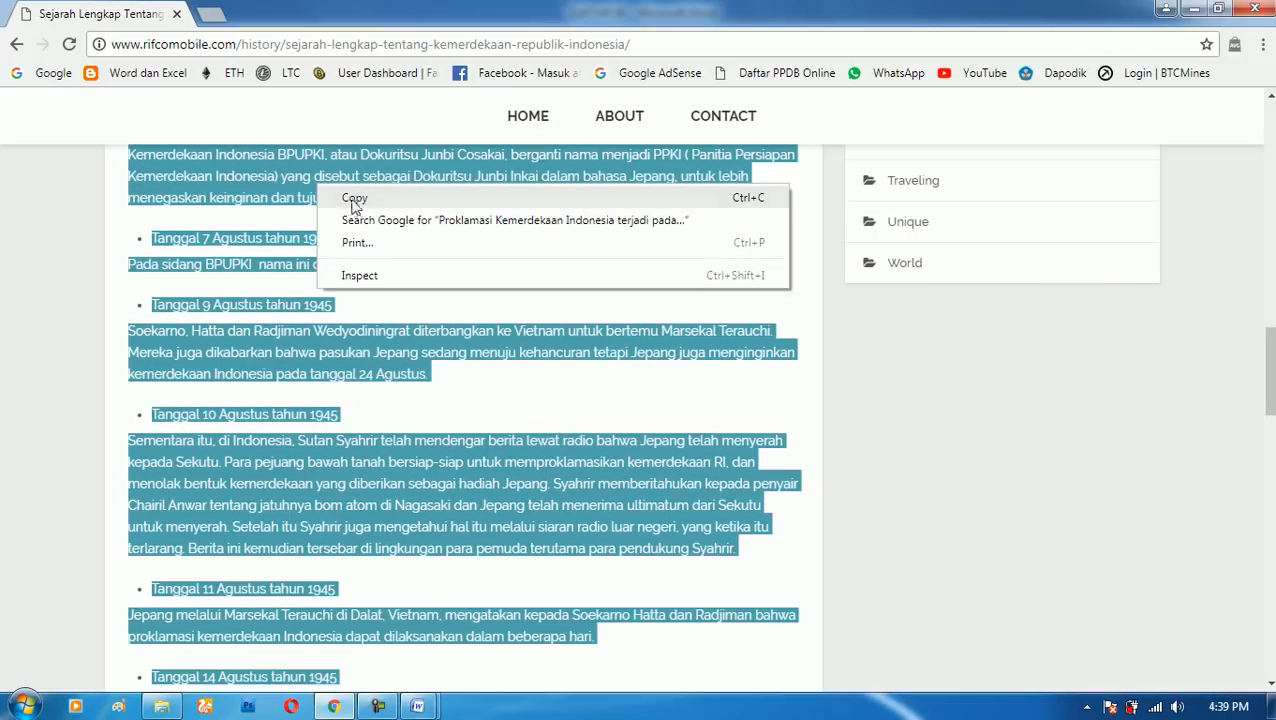
click(358, 199)
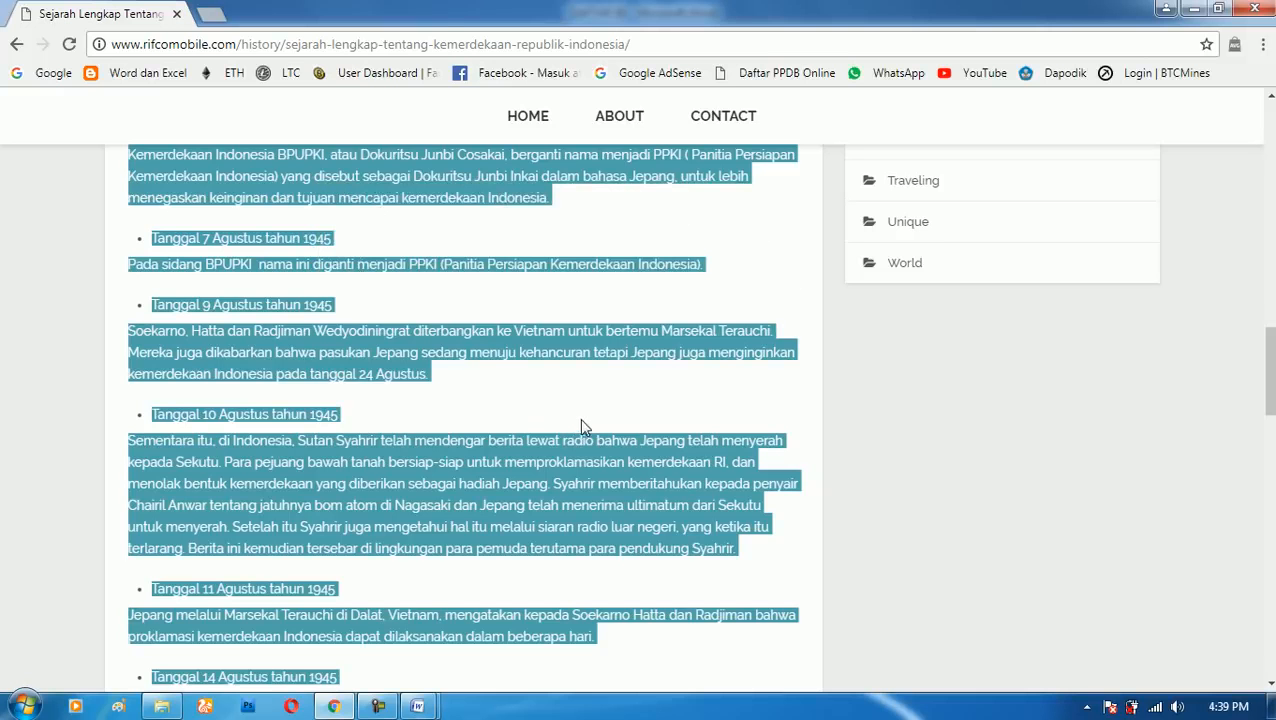
- Switch to the blank Document3 in Word and paste the copied article
key(alt+Tab)
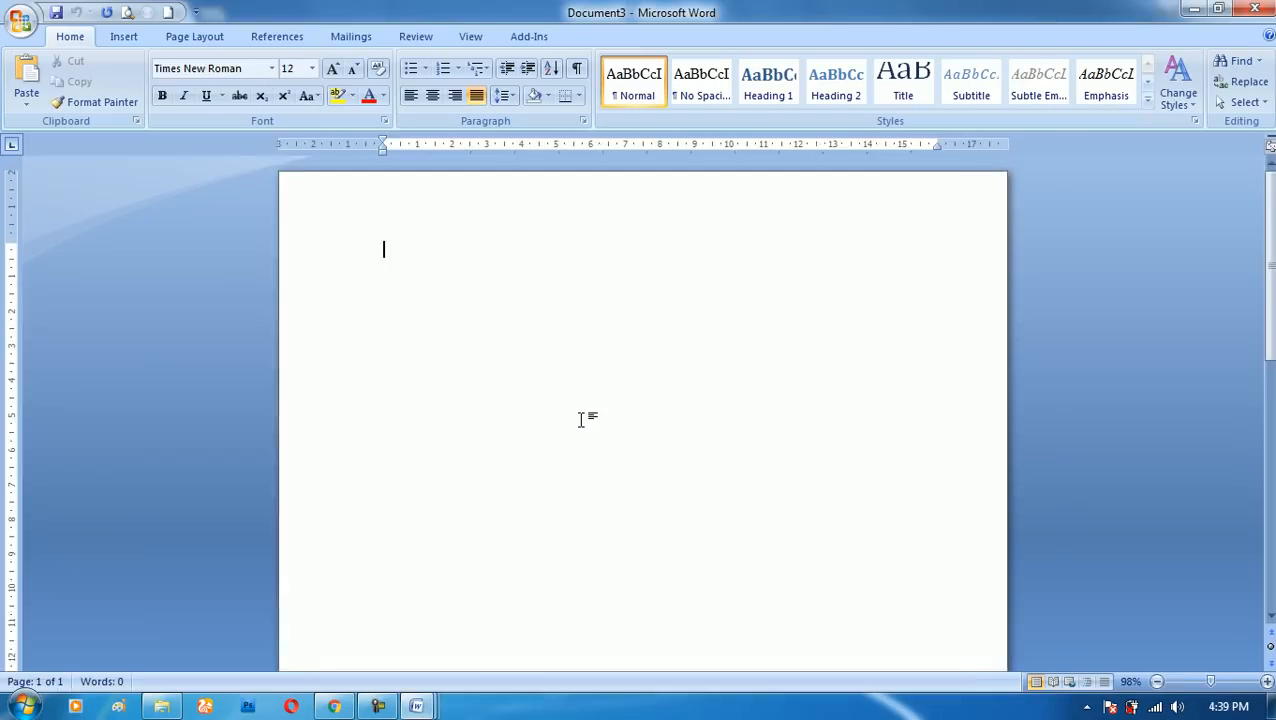
scroll(580, 418, up, 1)
key(ctrl+v)
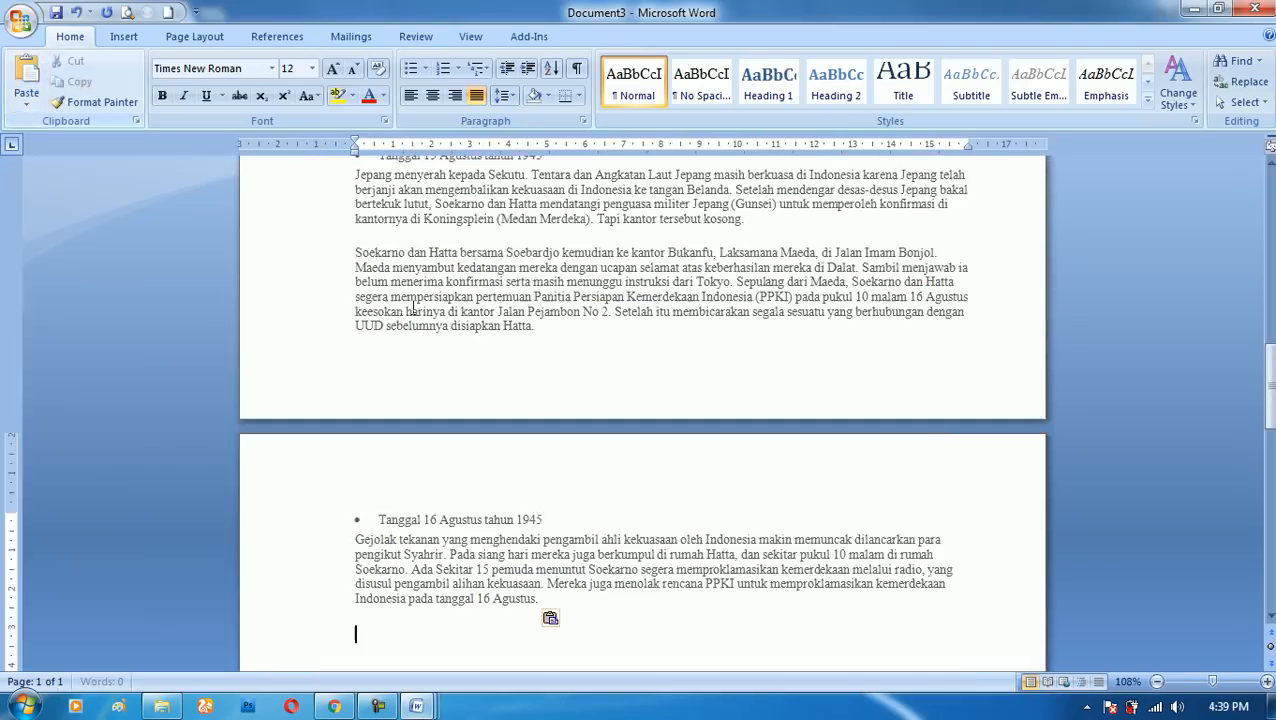
scroll(616, 287, up, 15)
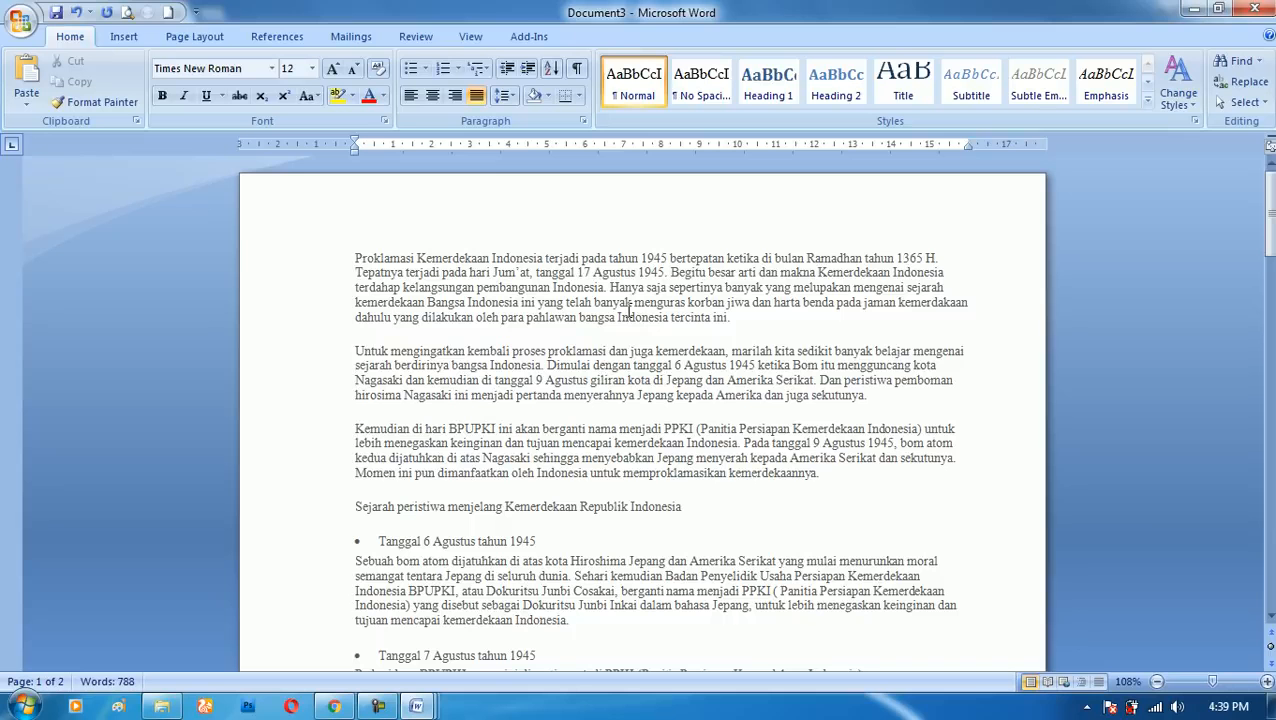
- Clear the character formatting of the entire pasted article and undo that change
key(ctrl+a)
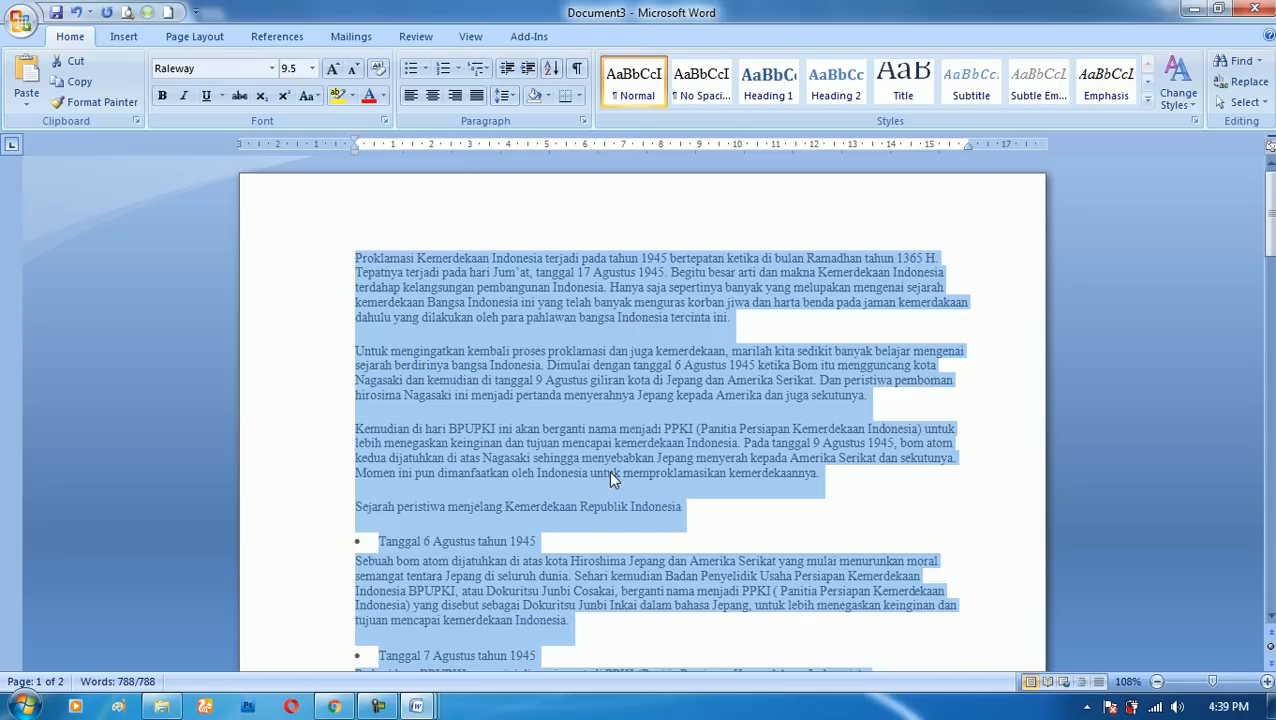
key(ctrl+space)
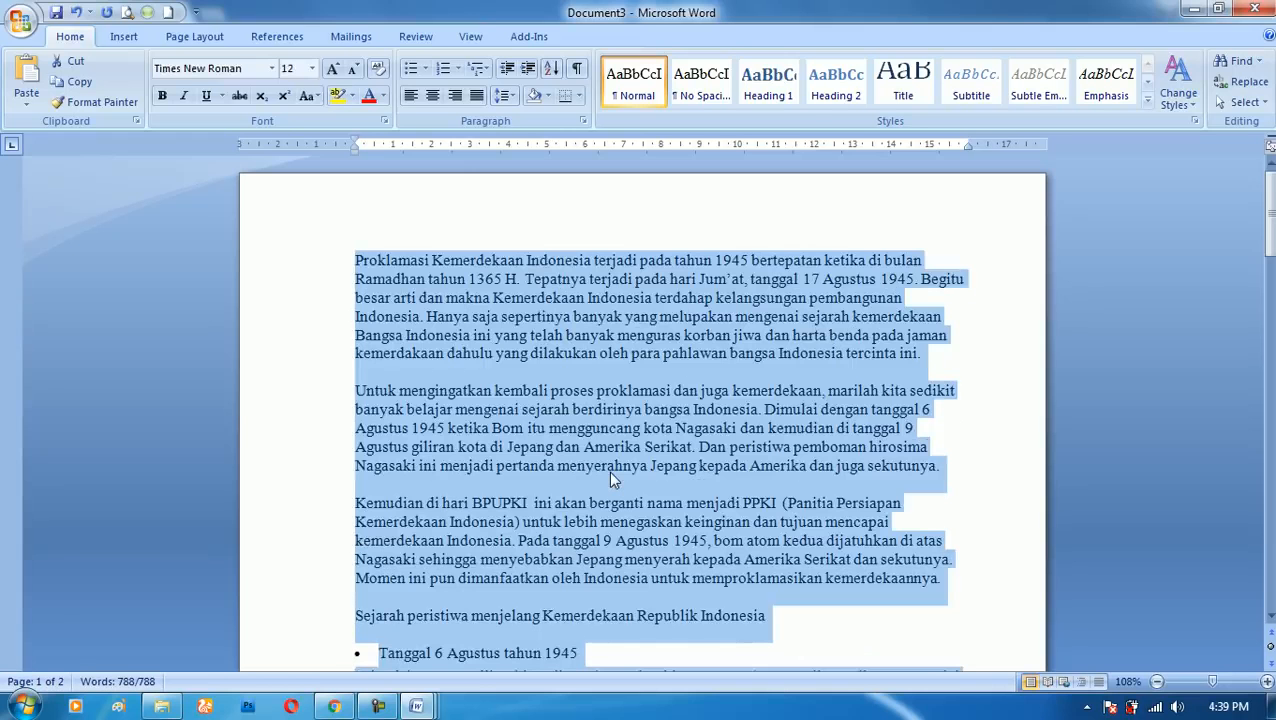
scroll(610, 474, down, 1)
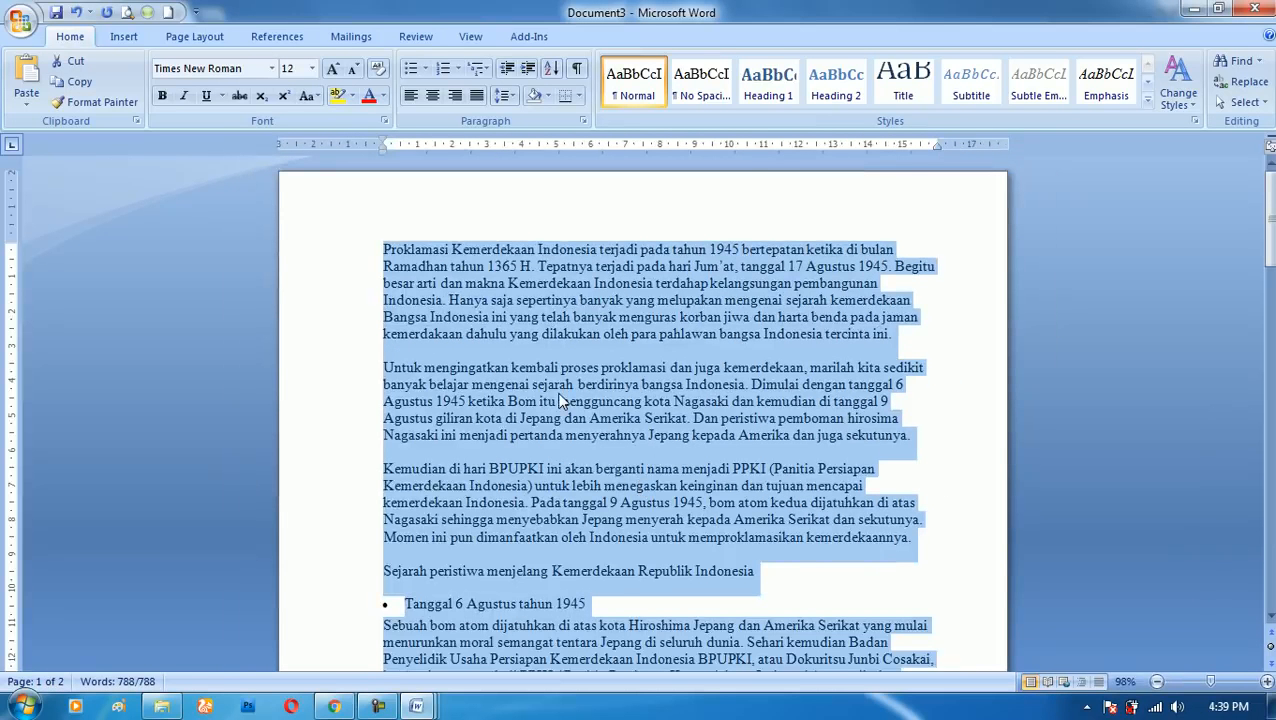
key(ctrl+z)
click(578, 326)
- Reset the whole article's web font formatting to the document default, Times New Roman 12, and deselect the text
scroll(839, 377, down, 5)
scroll(839, 377, down, 15)
scroll(948, 418, up, 8)
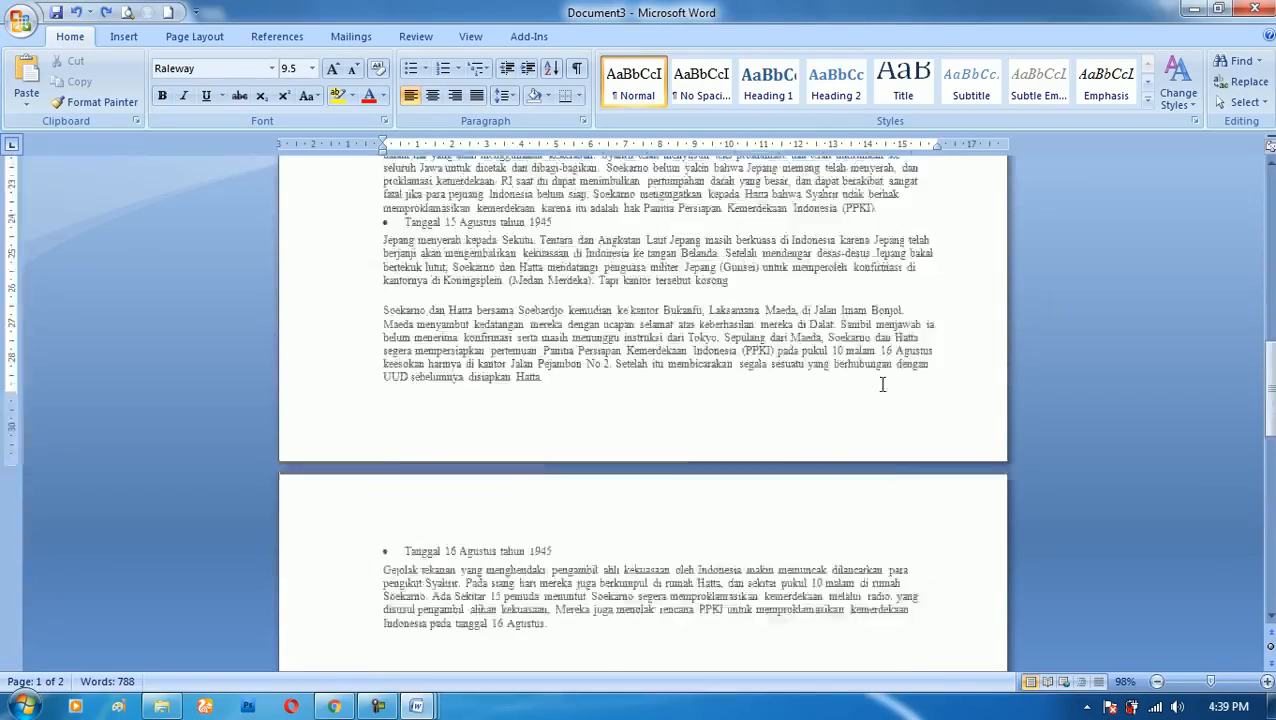
scroll(887, 399, up, 10)
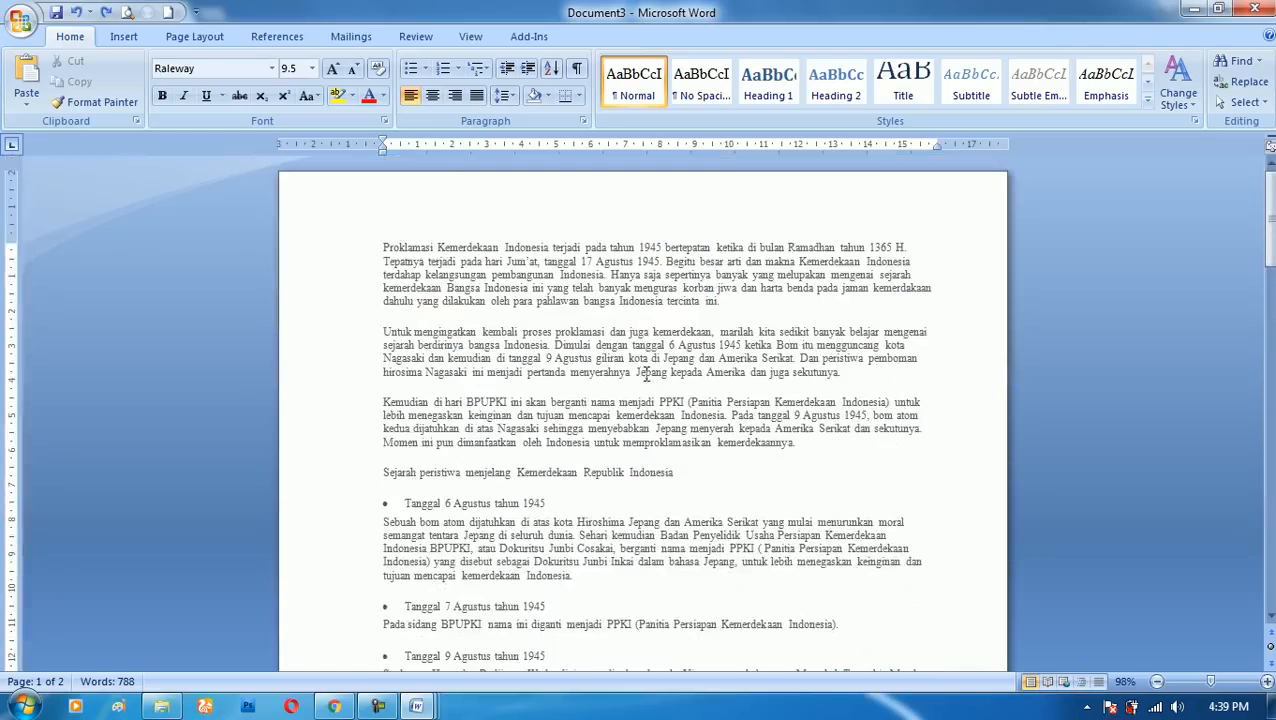
key(ctrl+a)
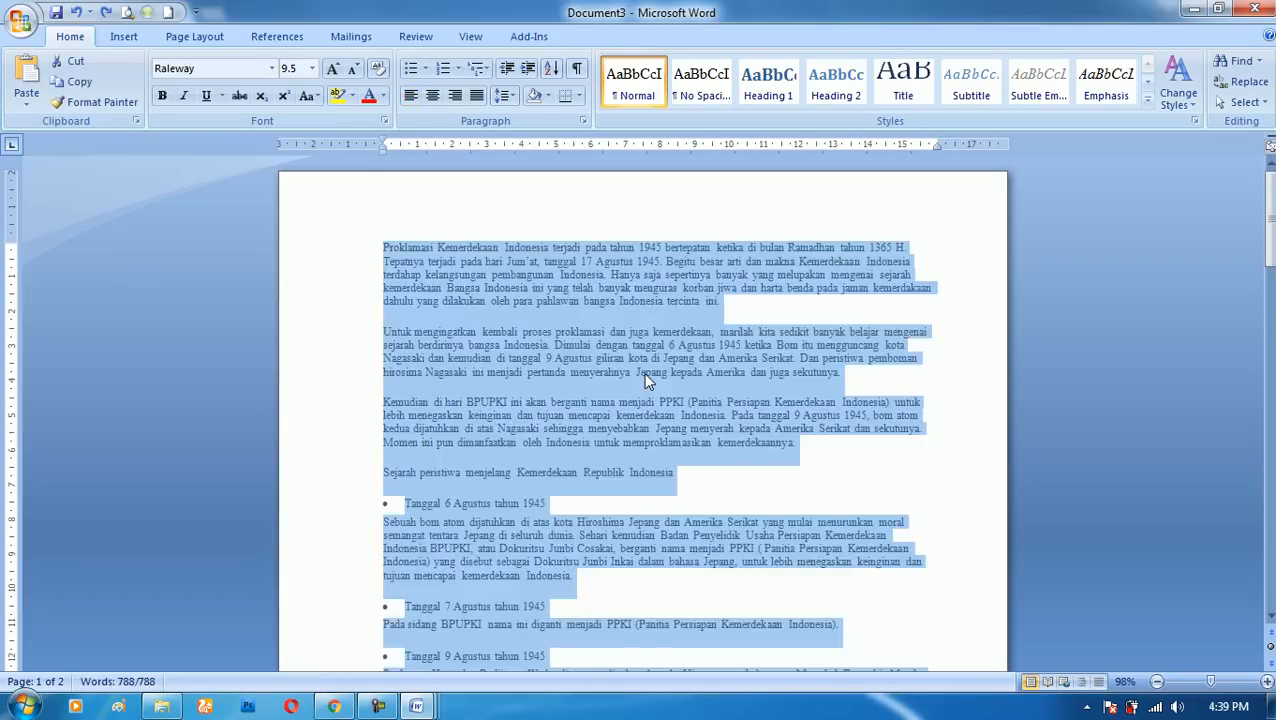
key(ctrl+space)
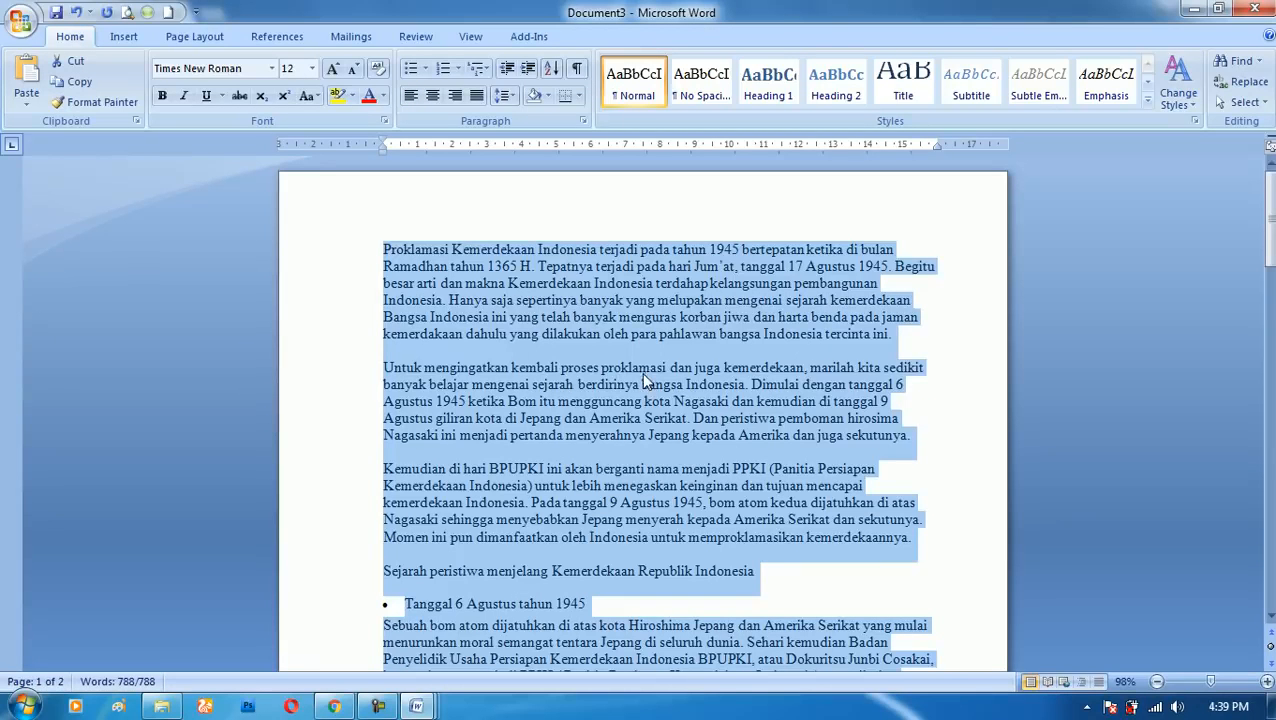
click(538, 267)
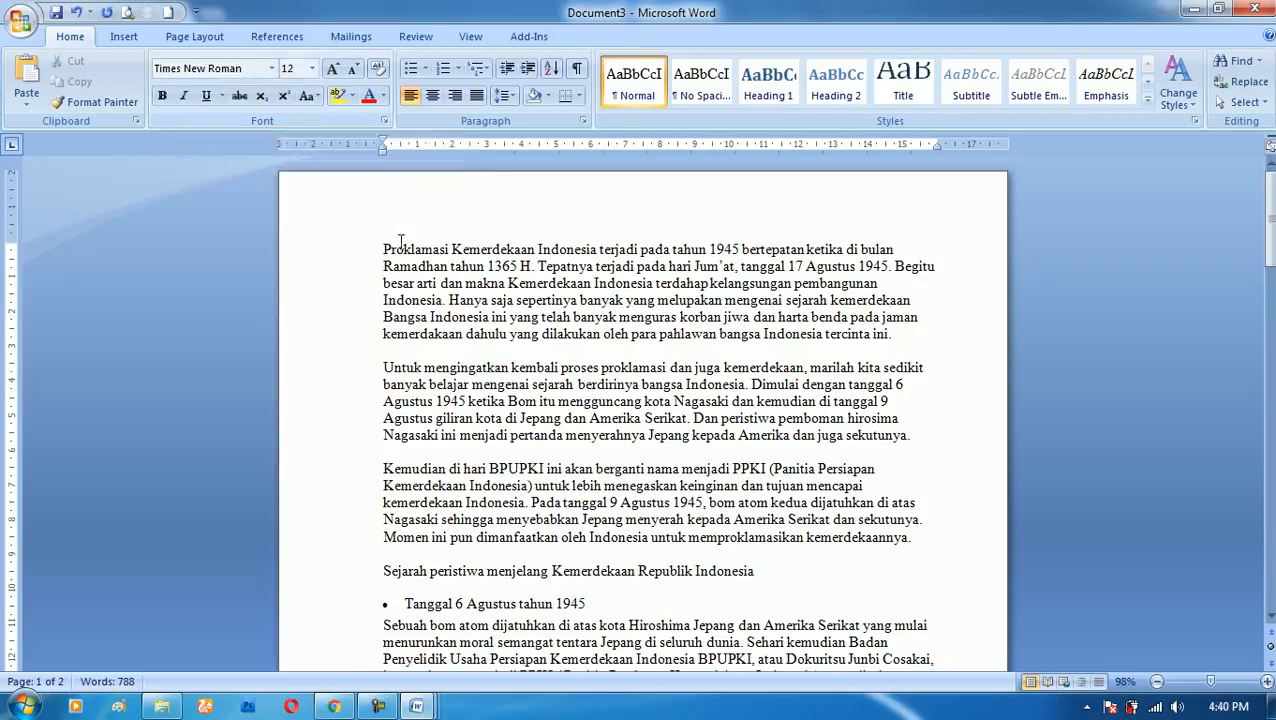
- Undo the last font formatting reset on the pasted article and deselect the text
key(ctrl+a)
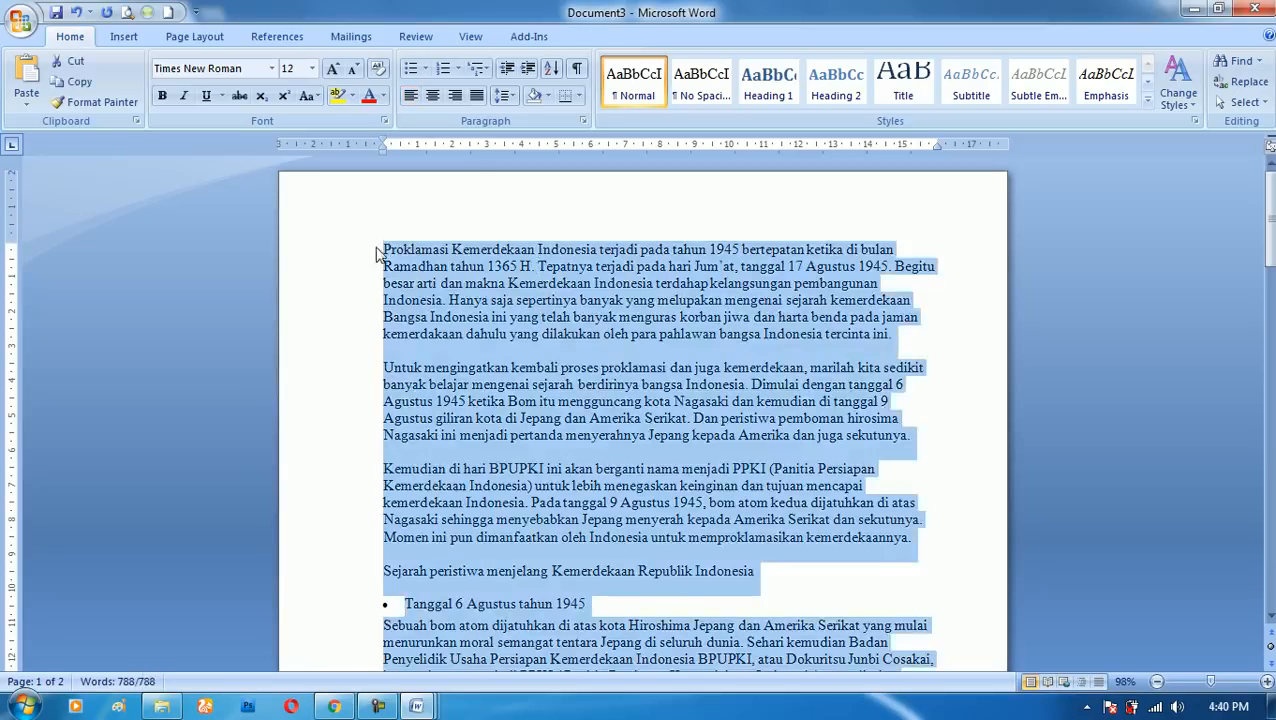
key(ctrl+z)
click(524, 290)
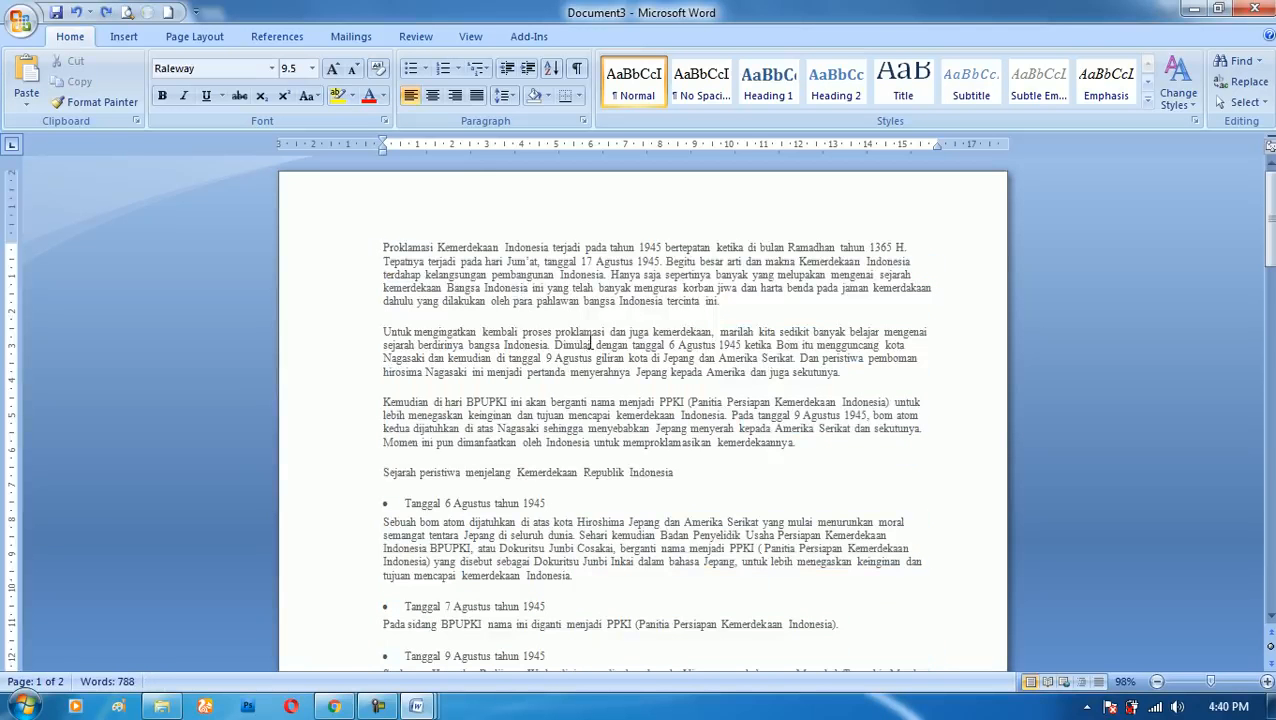
- Reapply the default Times New Roman 12 formatting to the whole article and delete all its text
key(ctrl+a)
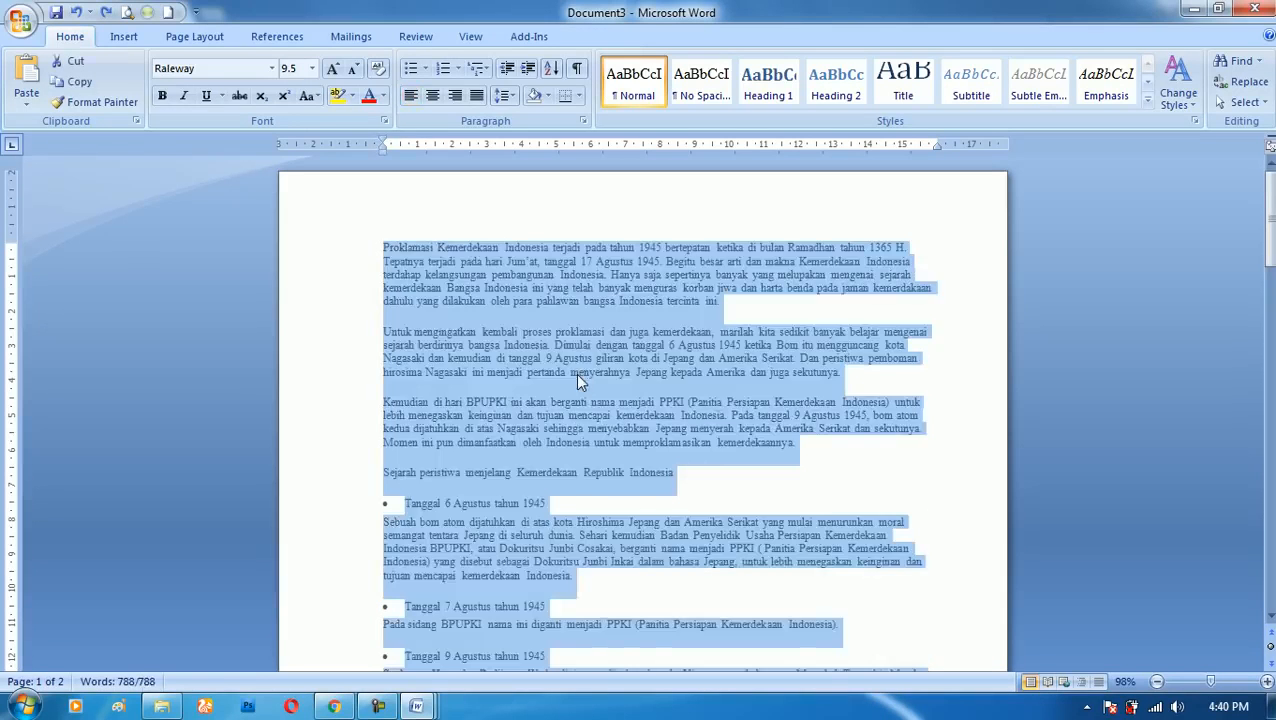
key(ctrl+y)
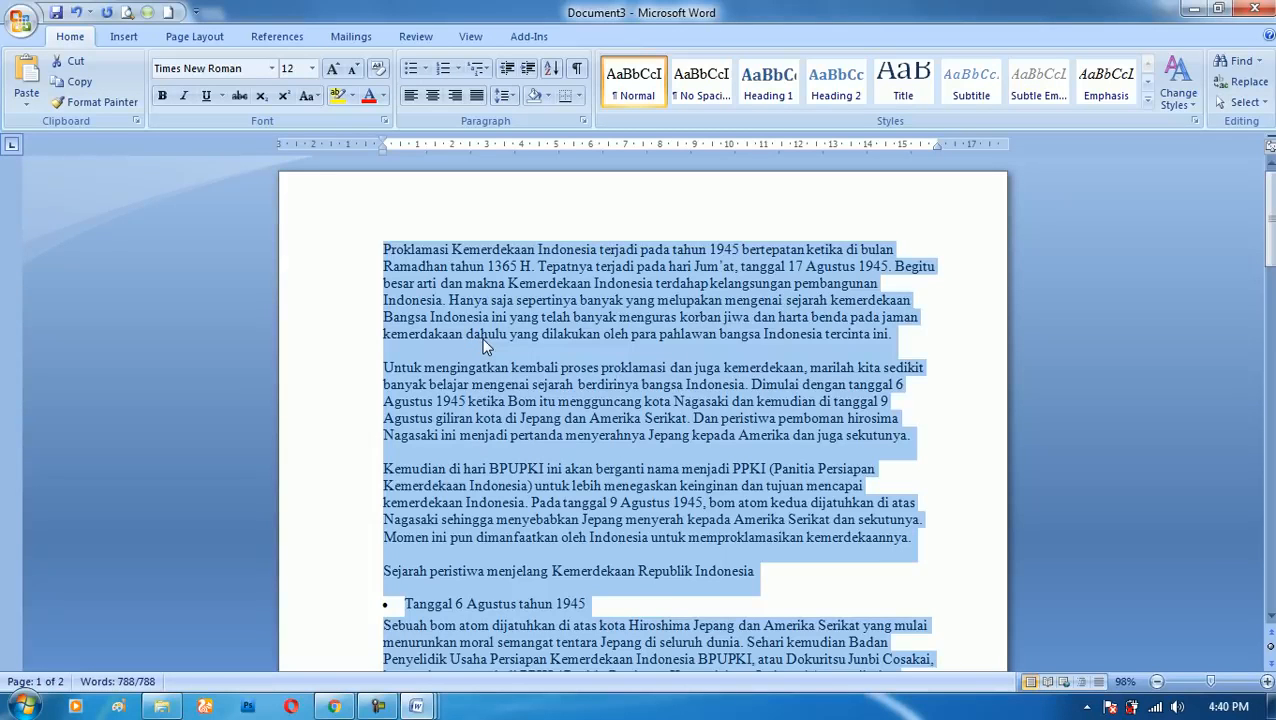
key(Delete)
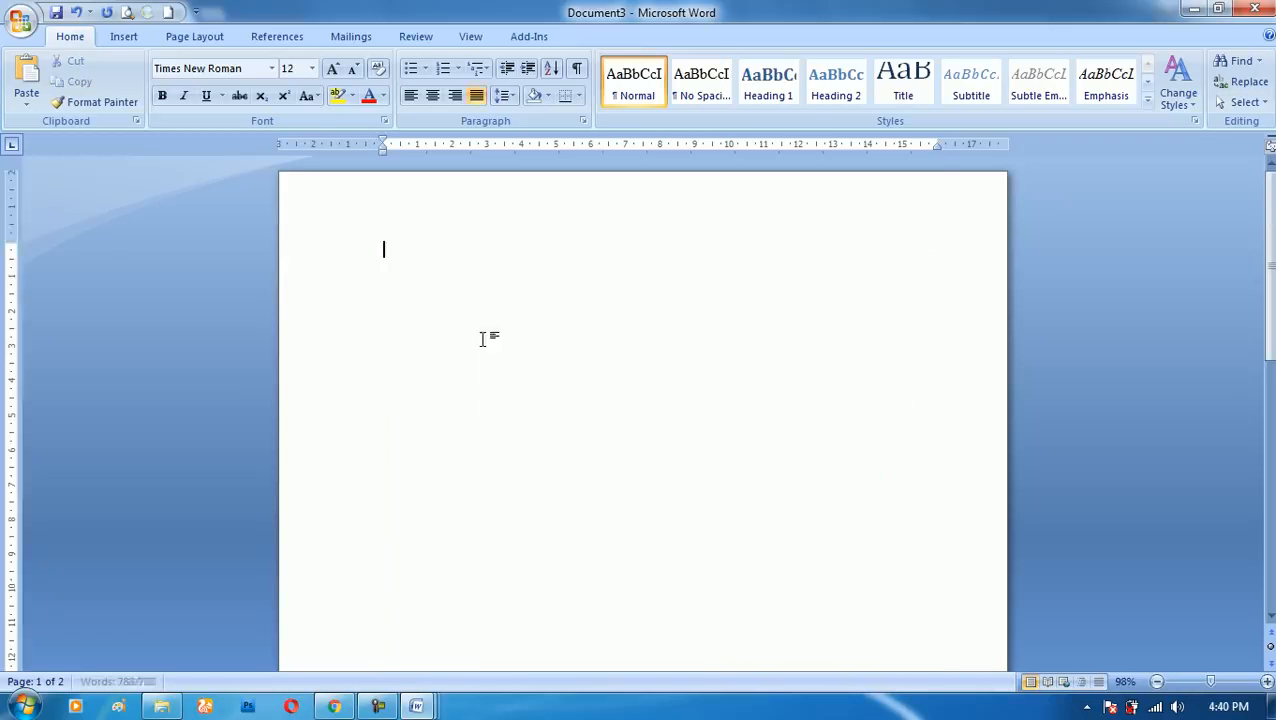
- Insert a table with nine columns and seven rows into the blank document
click(124, 36)
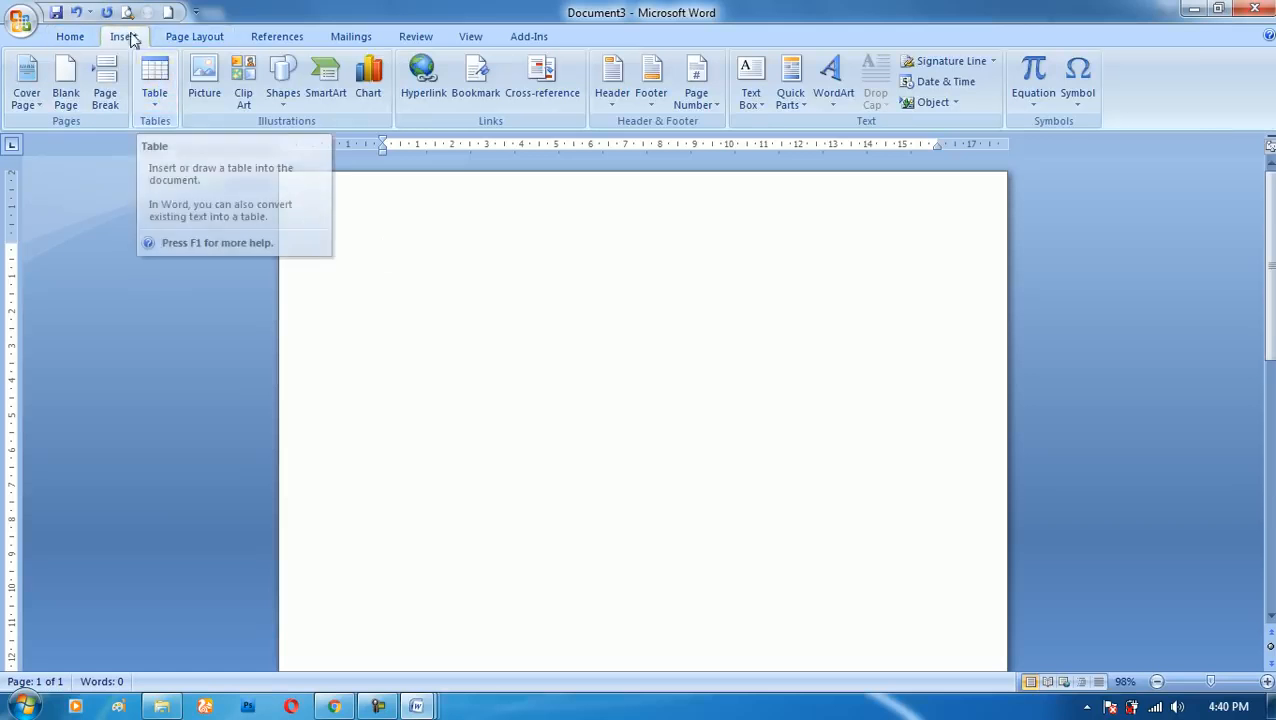
click(154, 88)
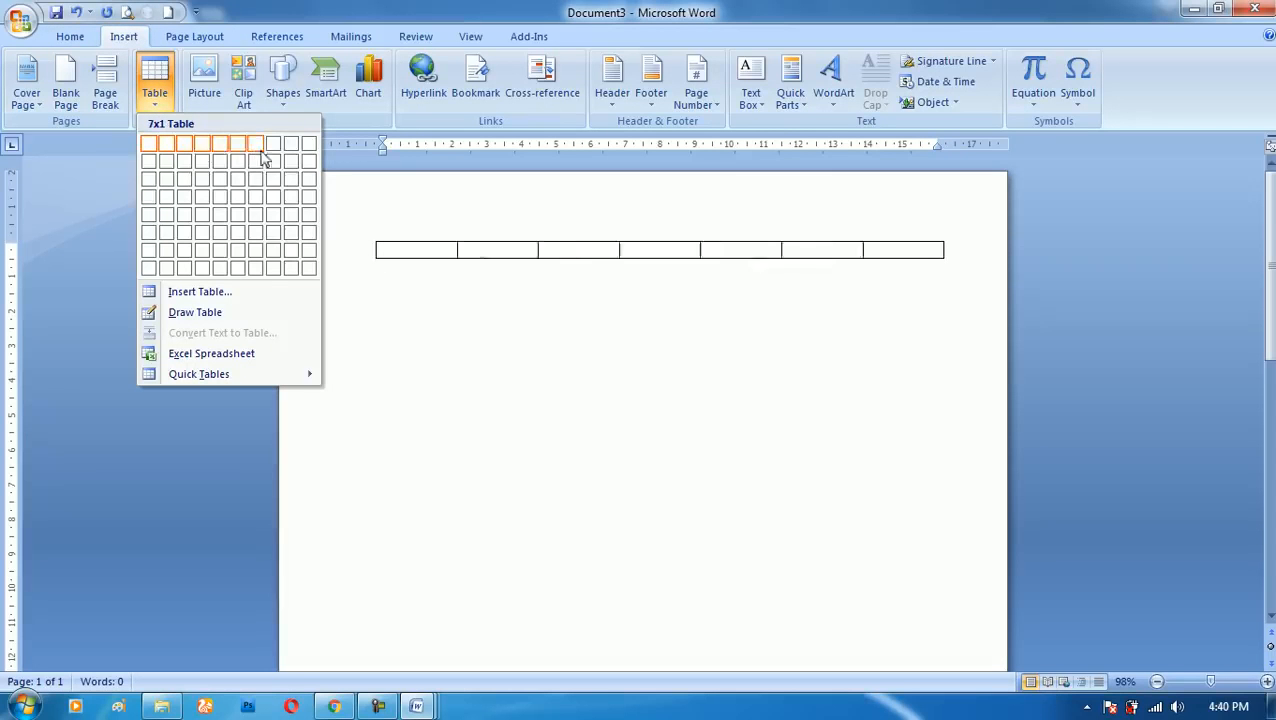
click(291, 252)
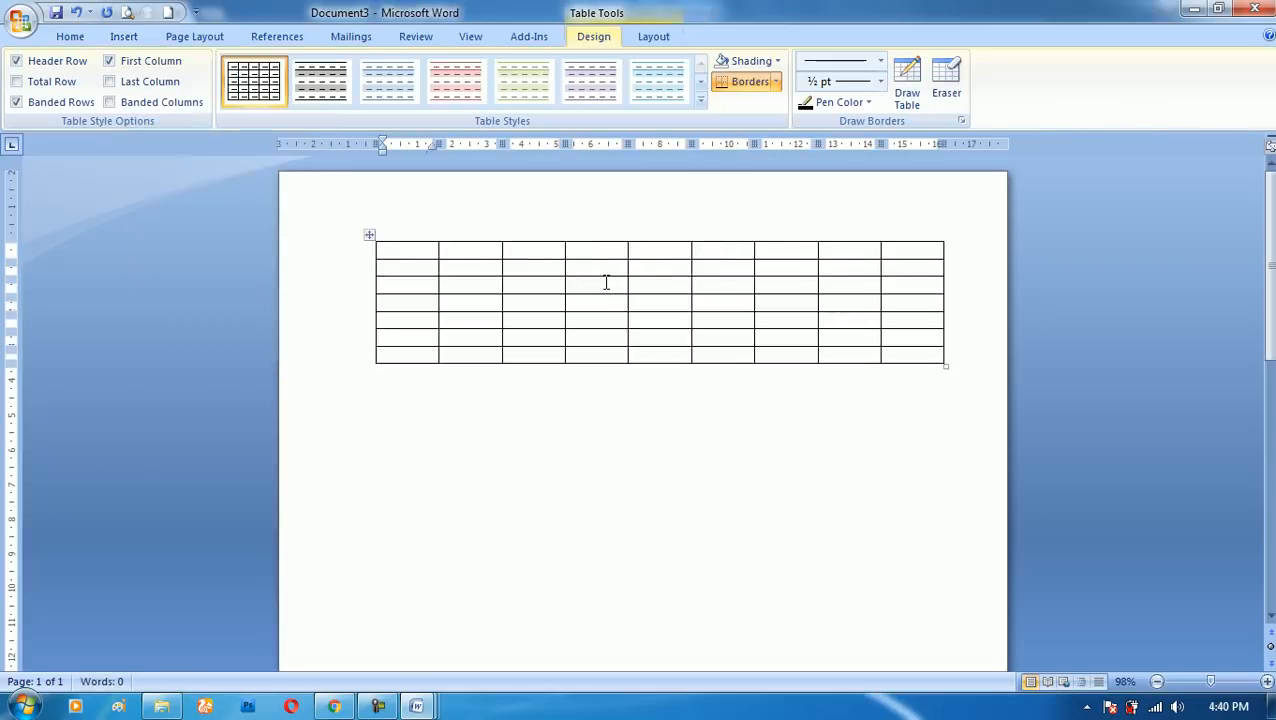
- Fill the cells of the table's first row with the numbers 1 to 9, one per cell
text(1)
key(Tab)
text(2)
key(Tab)
text(3)
key(Tab)
text(4)
key(Tab)
text(5)
key(Tab)
text(6)
key(Tab)
text(7)
key(Tab)
text(8)
key(Tab)
text(9)
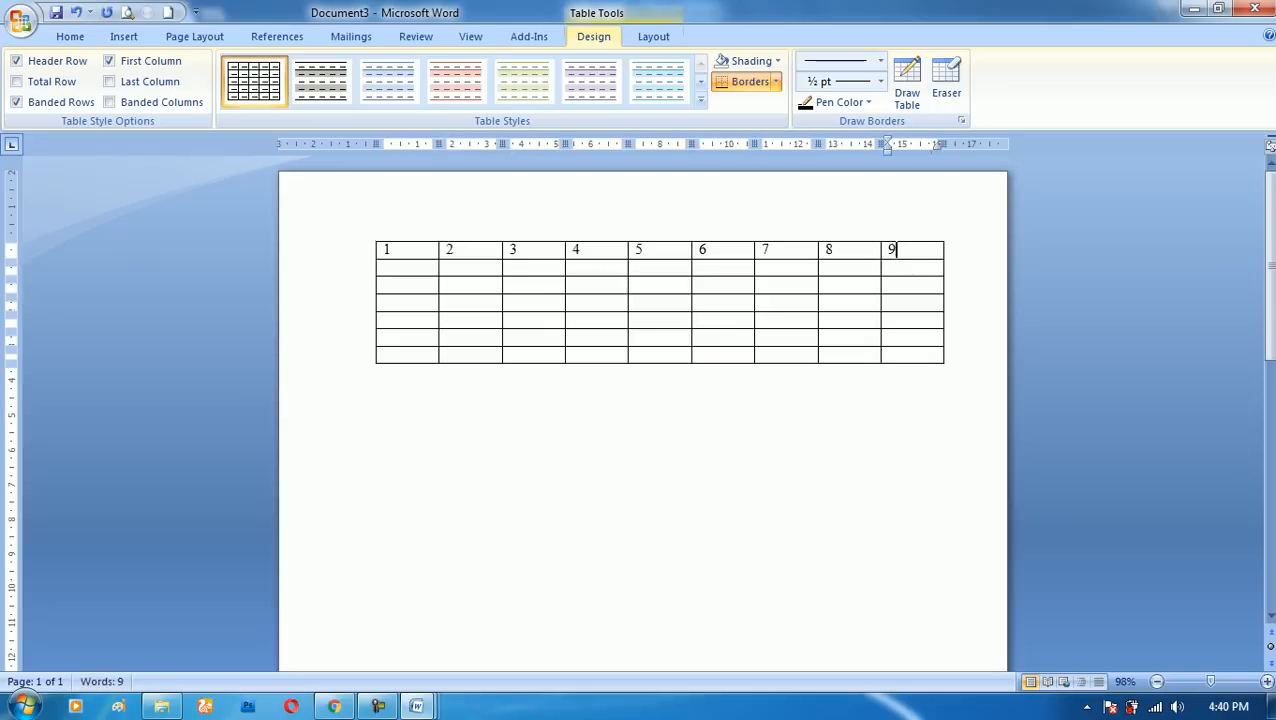
- Remove all the manually entered numbers from the table's first row
key(BackSpace)
key(BackSpace)
key(BackSpace)
key(BackSpace)
key(BackSpace)
key(BackSpace)
key(BackSpace)
key(BackSpace)
key(BackSpace)
key(BackSpace)
key(BackSpace)
key(BackSpace)
key(BackSpace)
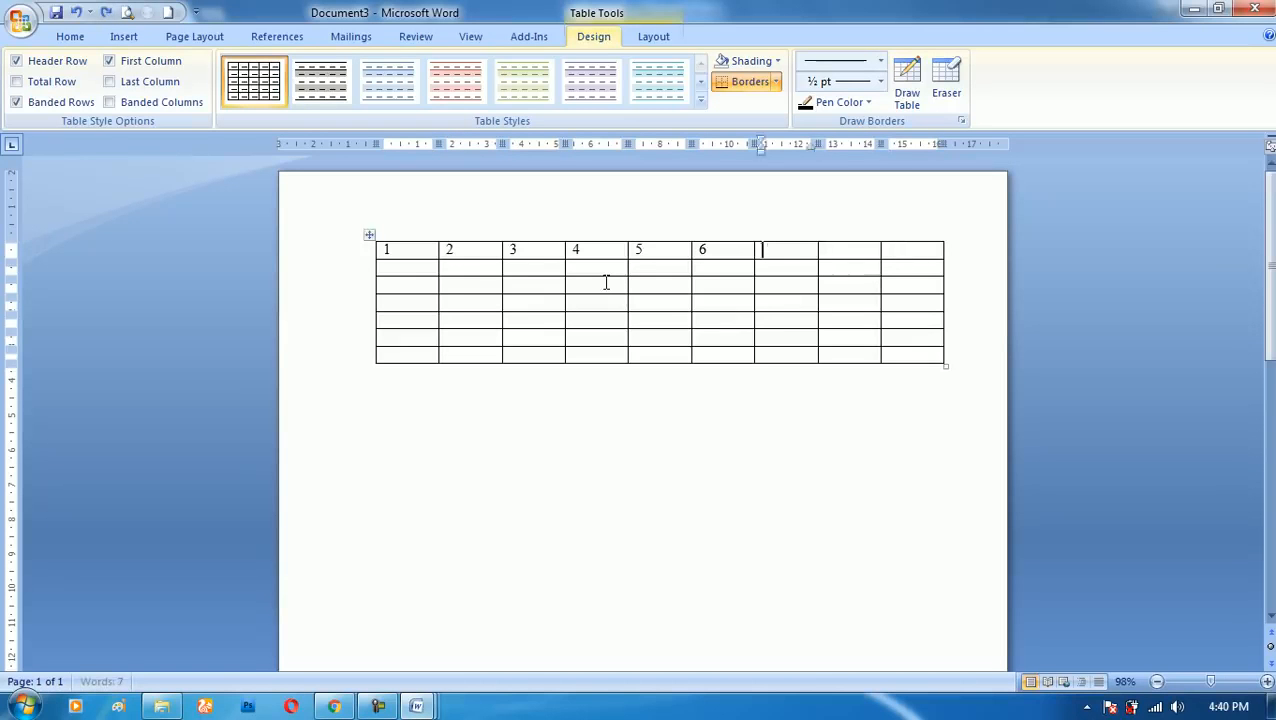
key(BackSpace)
key(BackSpace)
key(BackSpace)
key(BackSpace)
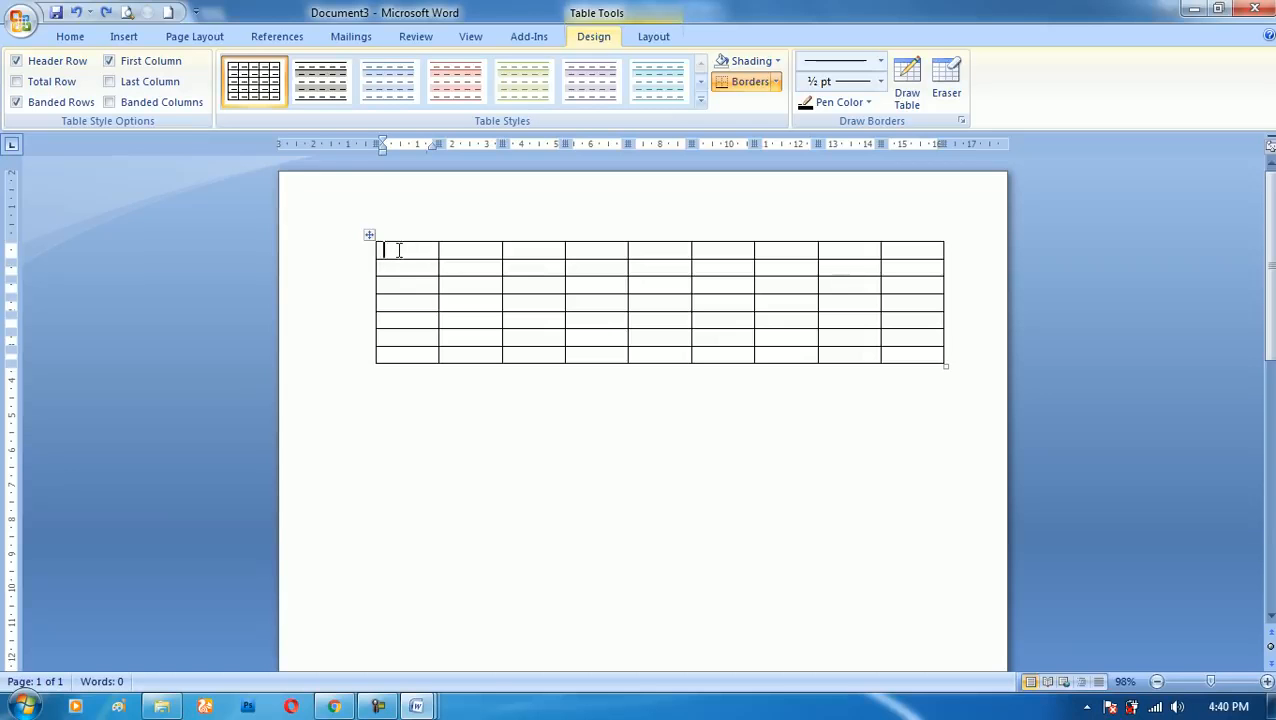
- Apply automatic numbering in the a., b., c. format to all cells of the first row
drag(398, 250, 934, 239)
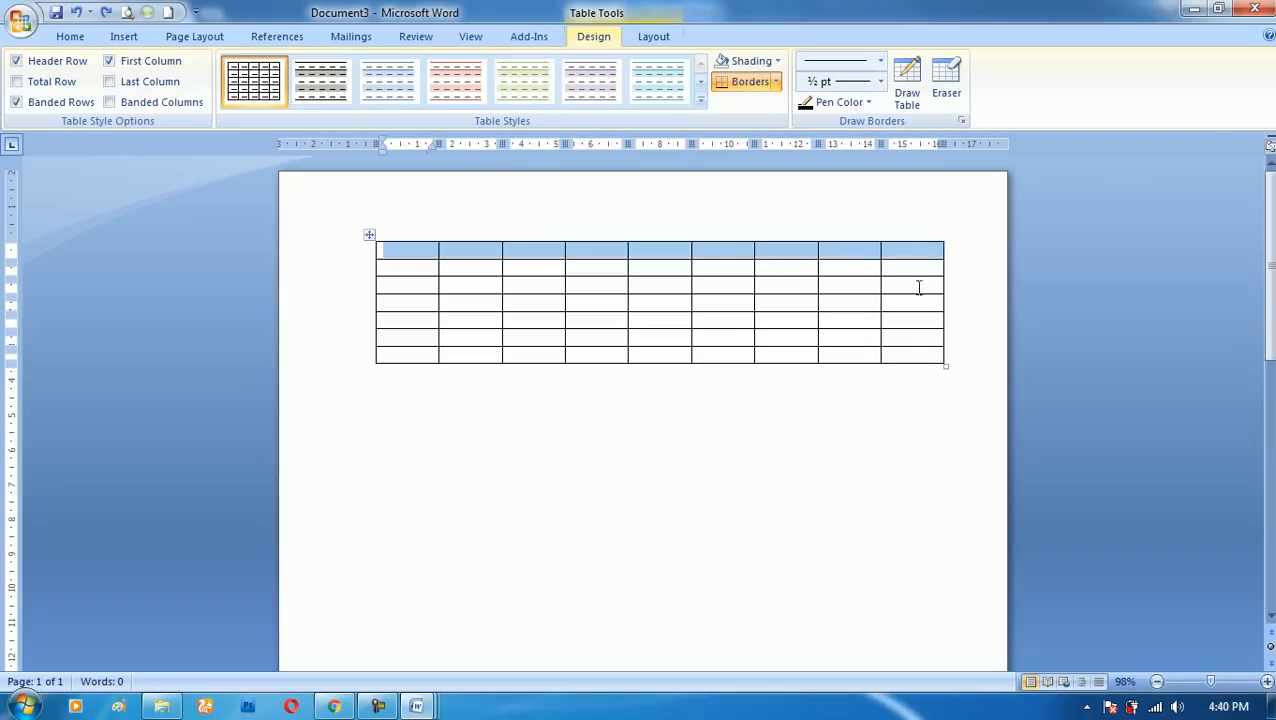
click(69, 37)
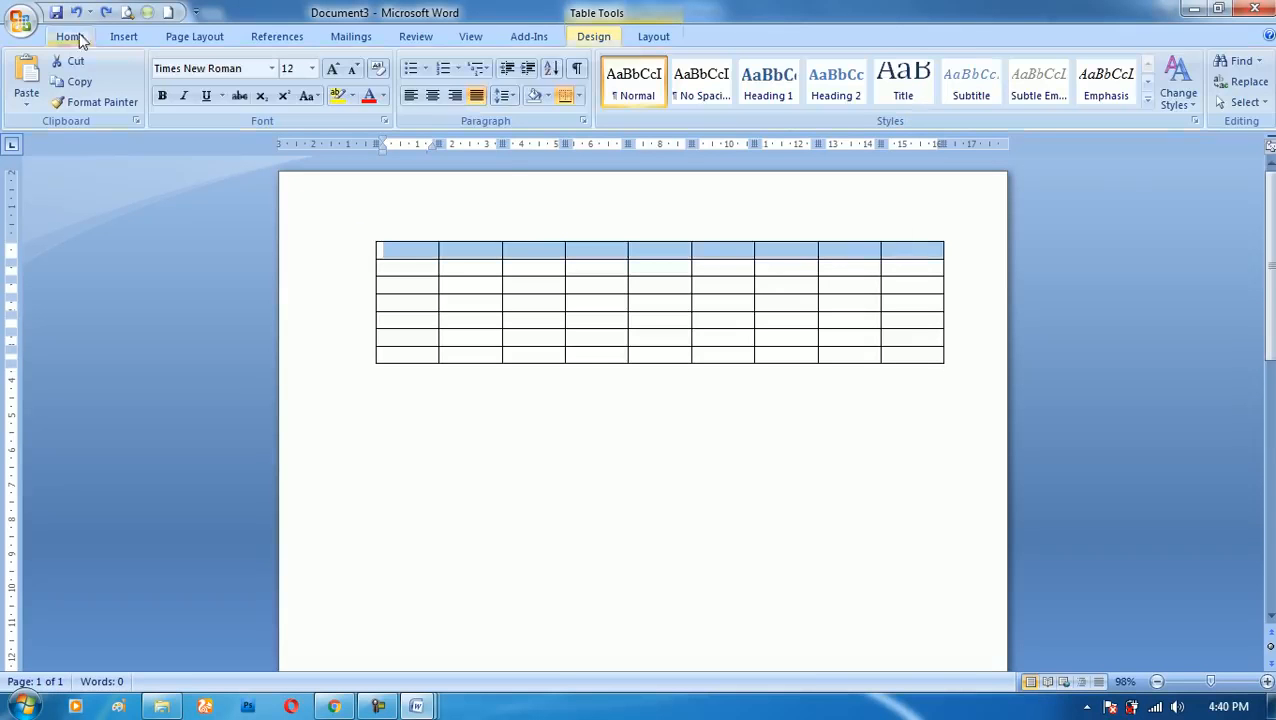
click(457, 69)
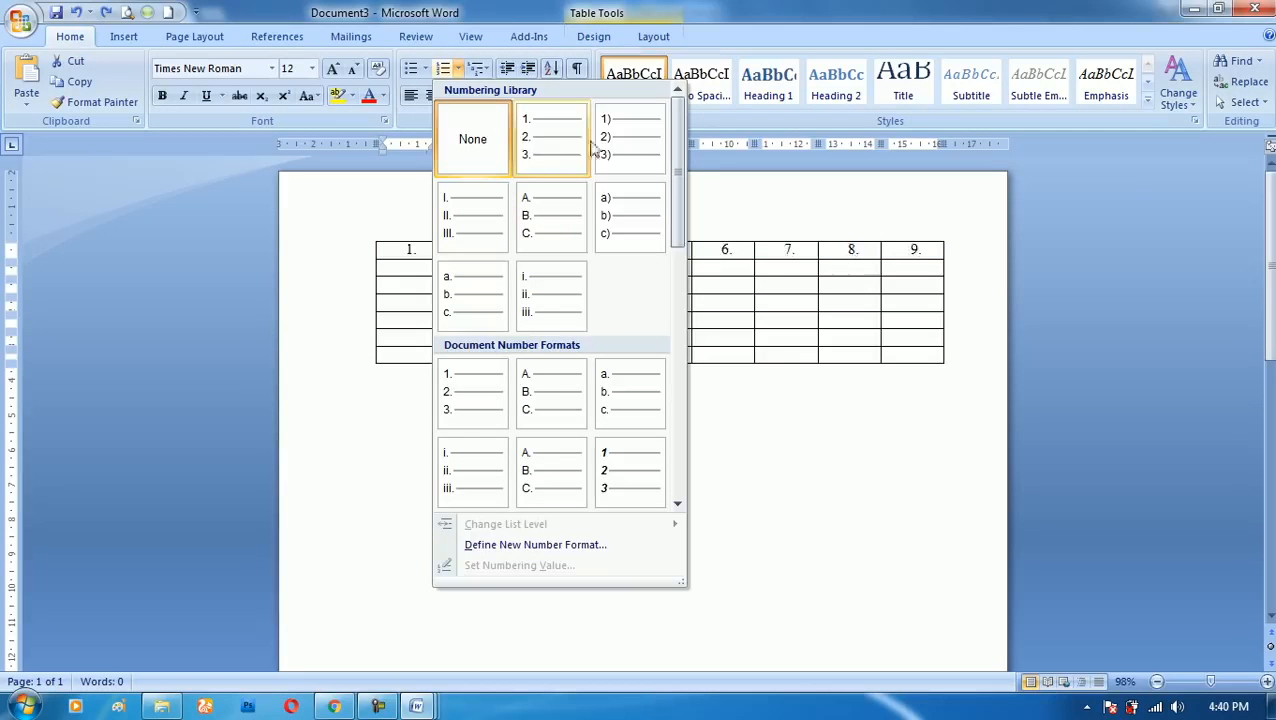
click(470, 305)
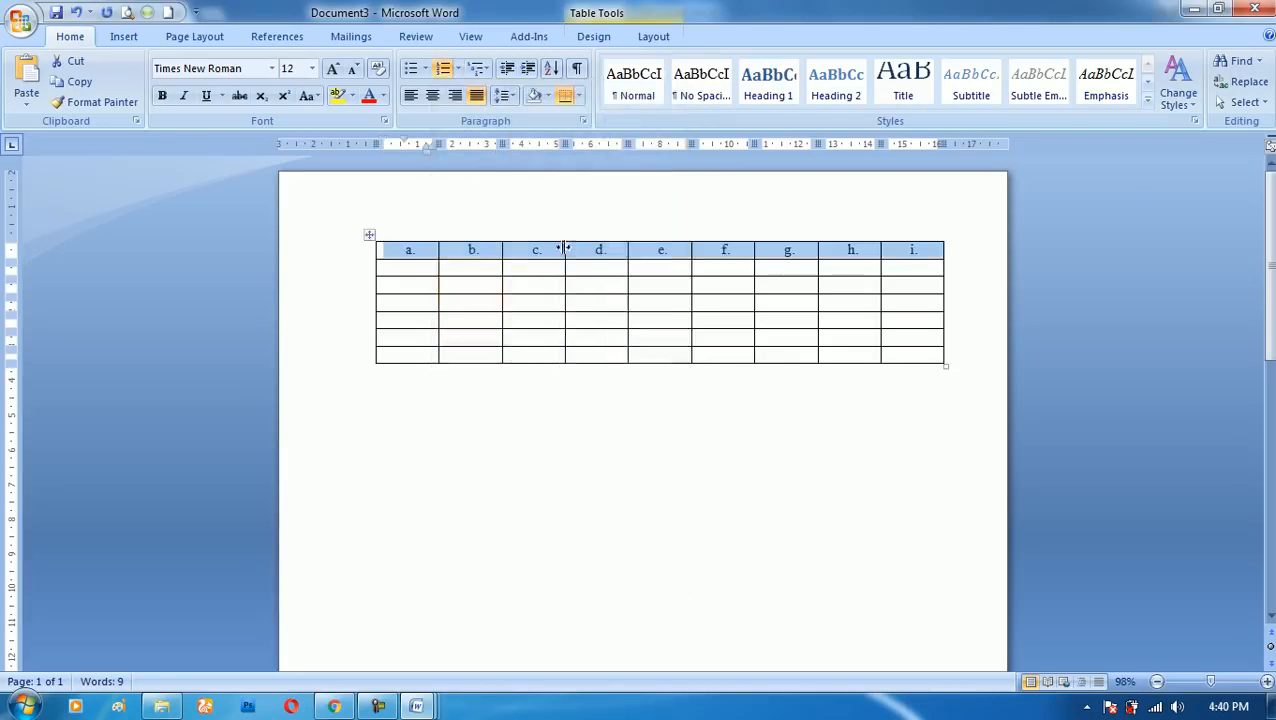
- Number the first column's cells below the top row in the 1., 2., 3. format, and undo both list numberings
drag(405, 267, 411, 357)
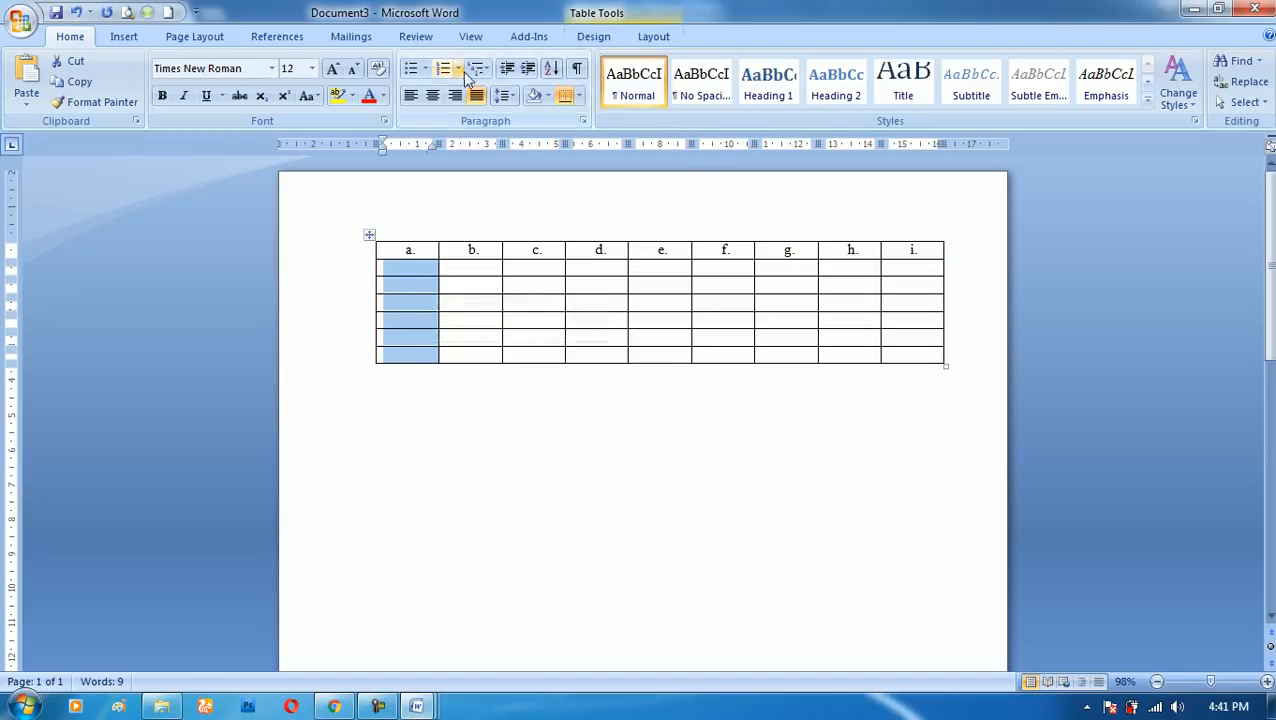
click(457, 68)
click(535, 240)
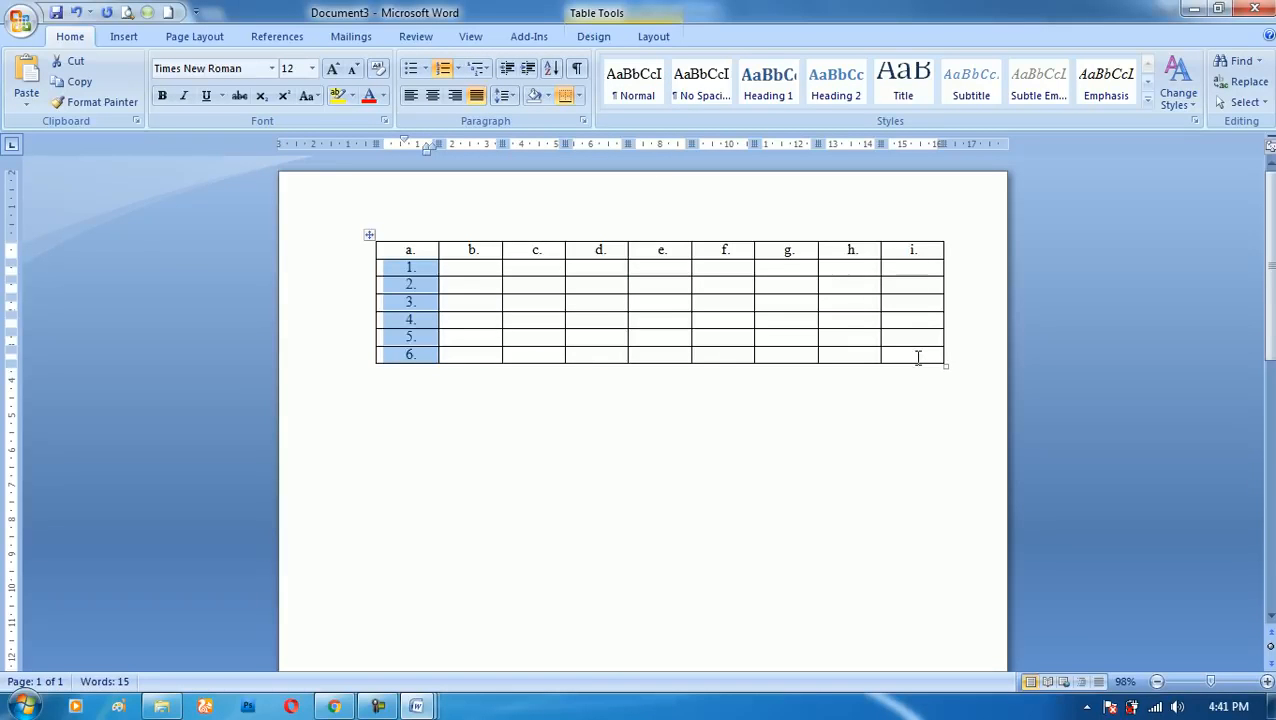
key(ctrl+z)
key(ctrl+z)
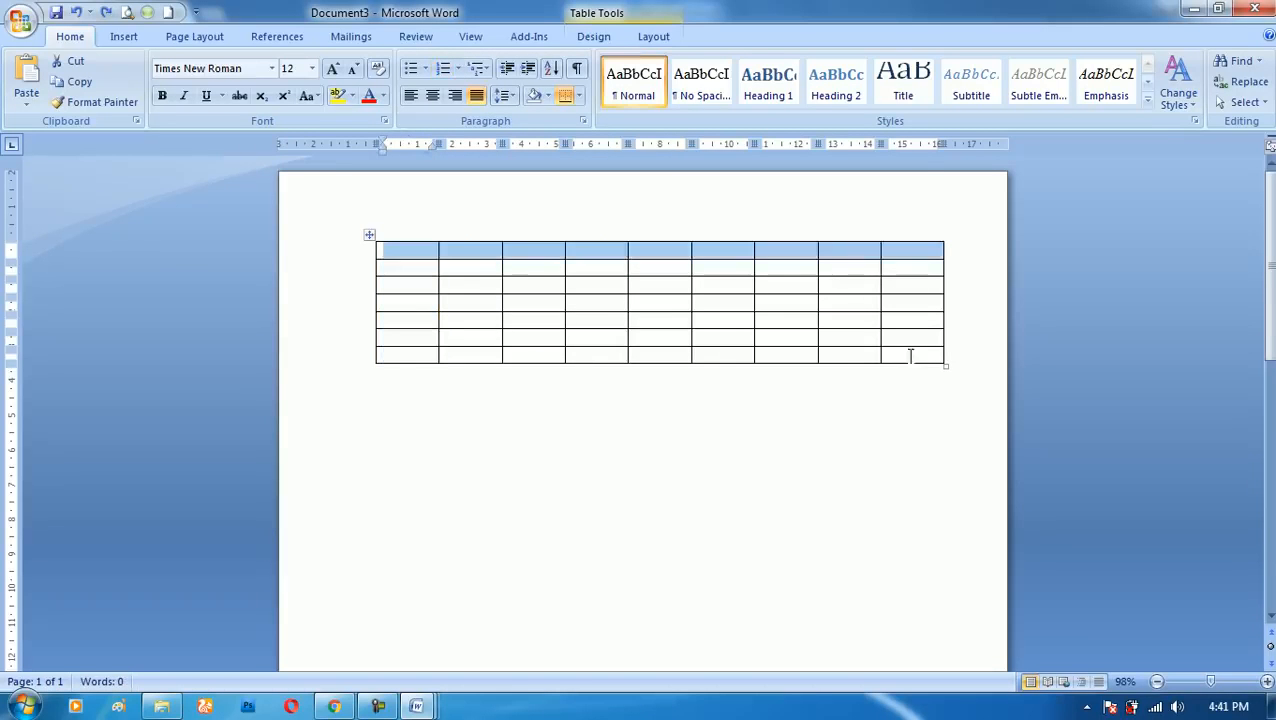
- Extend the table to 24 rows by adding new rows after its last cell
click(910, 357)
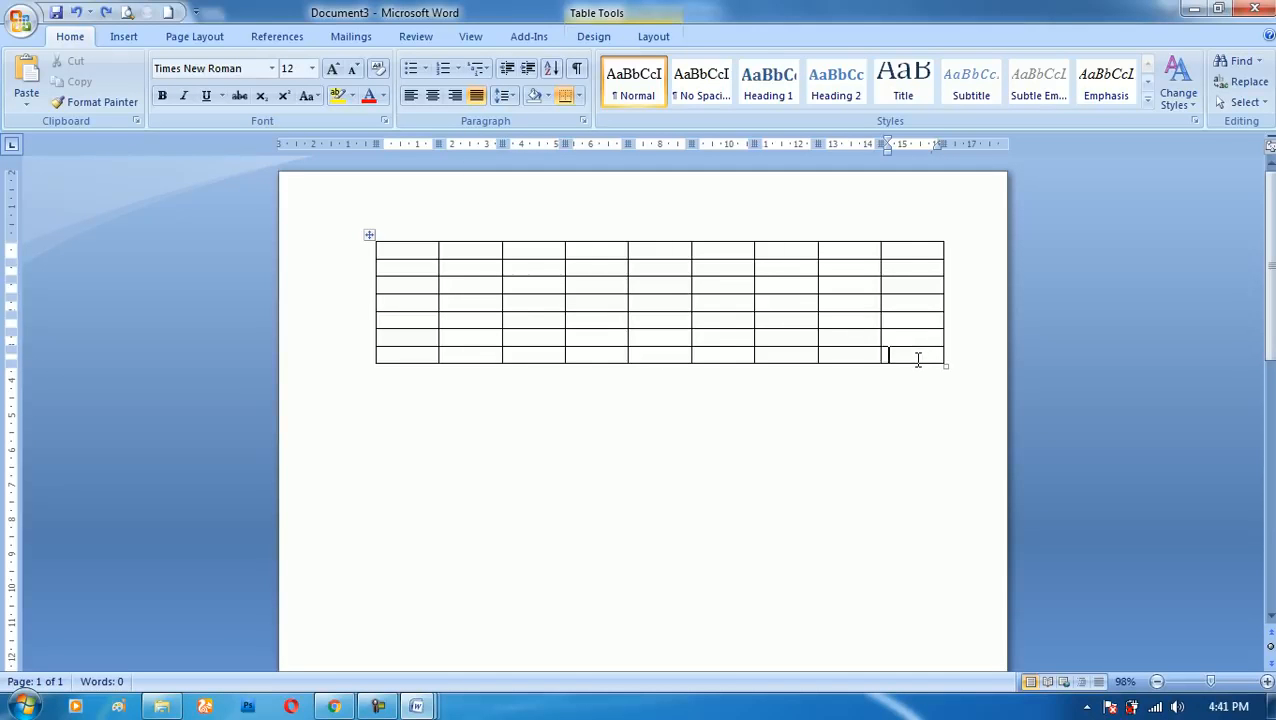
key(Tab)
key(Tab)
key(Tab)
key(Tab)
key(Tab)
key(Tab)
key(Tab)
key(Tab)
key(Tab)
key(Tab)
key(Tab)
key(Tab)
key(Tab)
key(Tab)
key(Tab)
key(Tab)
key(Tab)
key(Tab)
key(Tab)
key(Tab)
key(Tab)
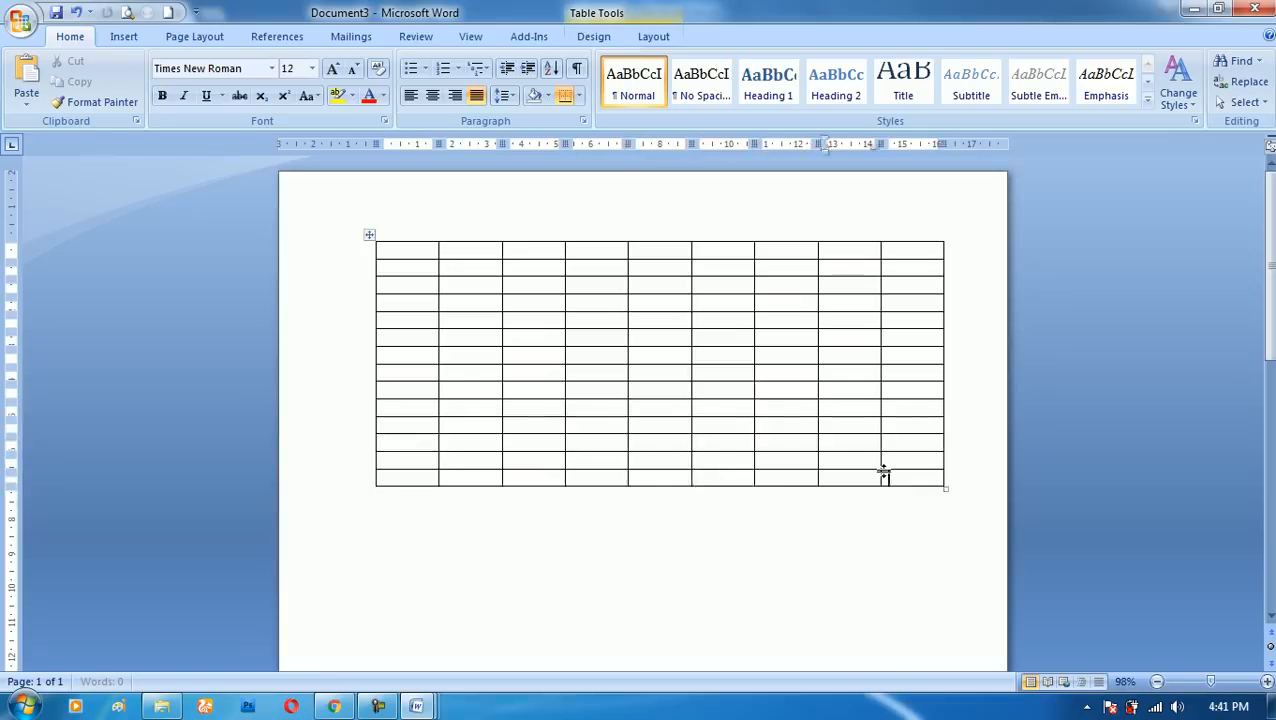
key(Tab)
key(Tab)
key(Tab)
key(Tab)
key(Tab)
key(Tab)
key(Tab)
key(Tab)
key(Tab)
key(Tab)
key(Tab)
key(Tab)
key(Tab)
key(Tab)
key(Tab)
key(Tab)
key(Tab)
key(Tab)
key(Tab)
key(Tab)
key(Tab)
key(Tab)
key(Tab)
key(Tab)
key(Tab)
key(Tab)
key(Tab)
key(Tab)
key(Tab)
key(Tab)
key(Tab)
key(Tab)
key(Tab)
key(Tab)
key(Tab)
key(Tab)
key(Tab)
key(Tab)
key(Tab)
key(Tab)
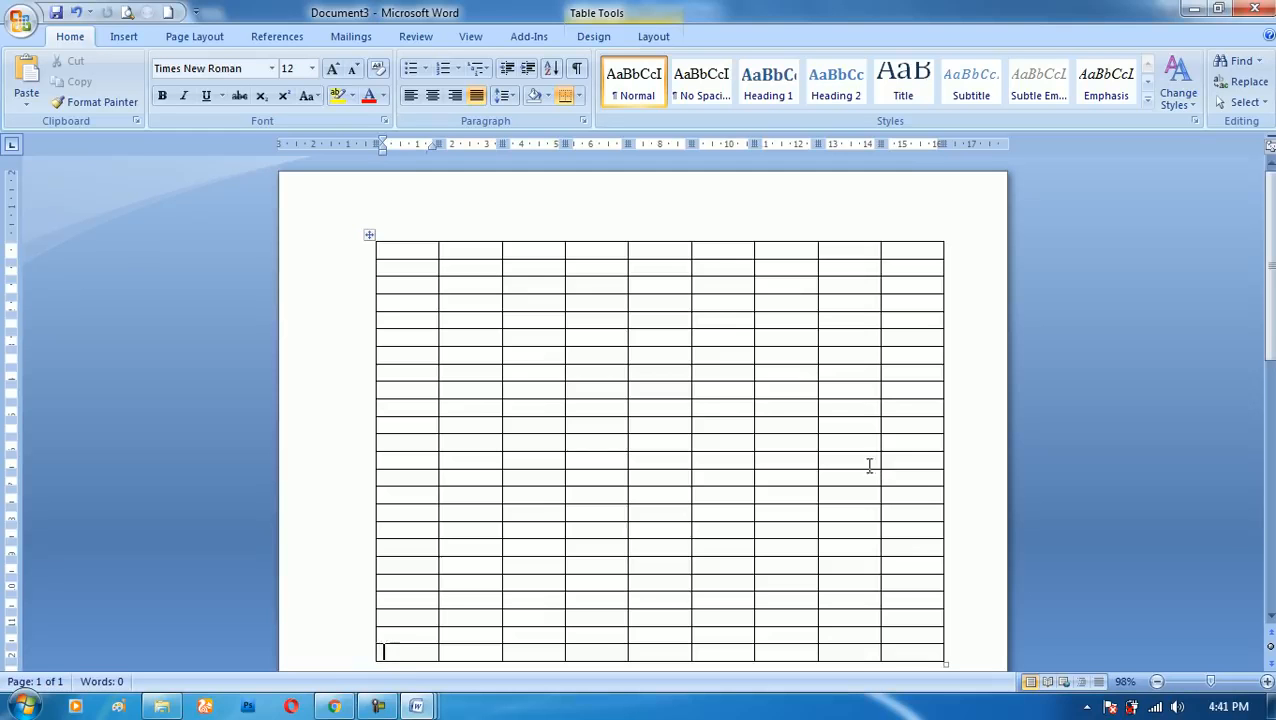
- Apply automatic numbering in the 1., 2., 3. format across the table's first row
scroll(906, 454, down, 2)
scroll(860, 450, up, 2)
drag(412, 250, 920, 250)
click(458, 68)
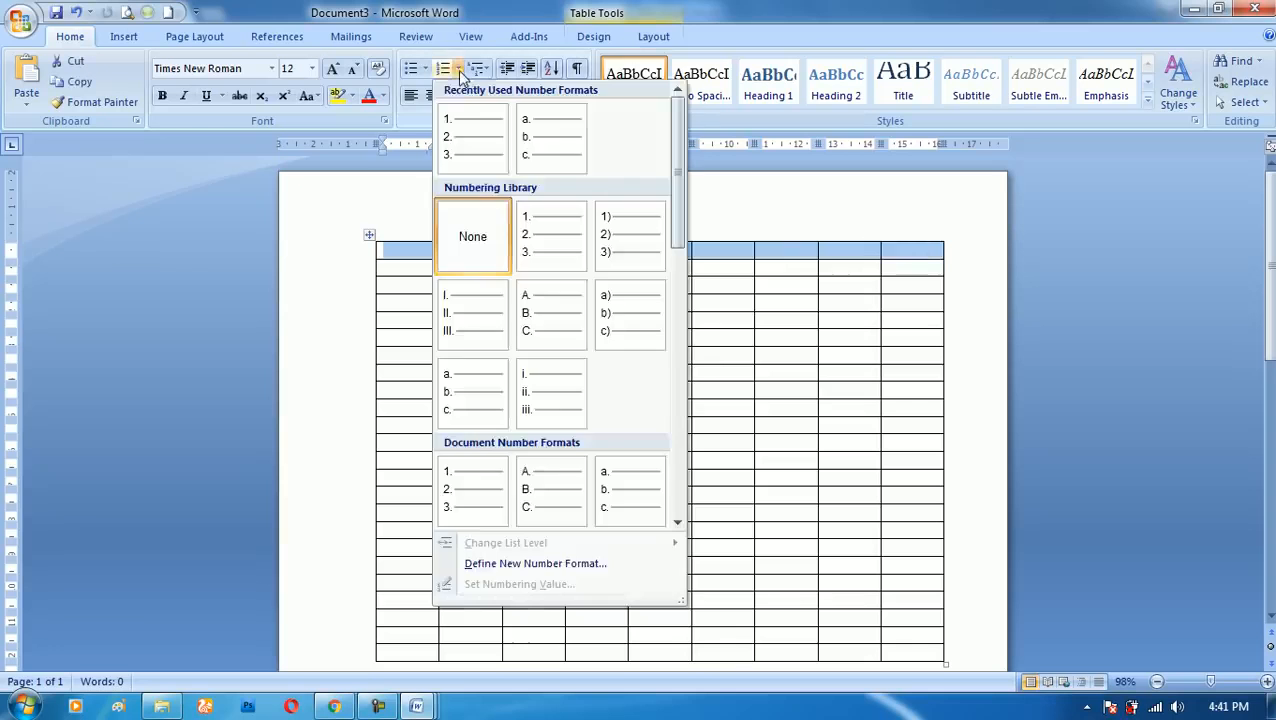
click(476, 135)
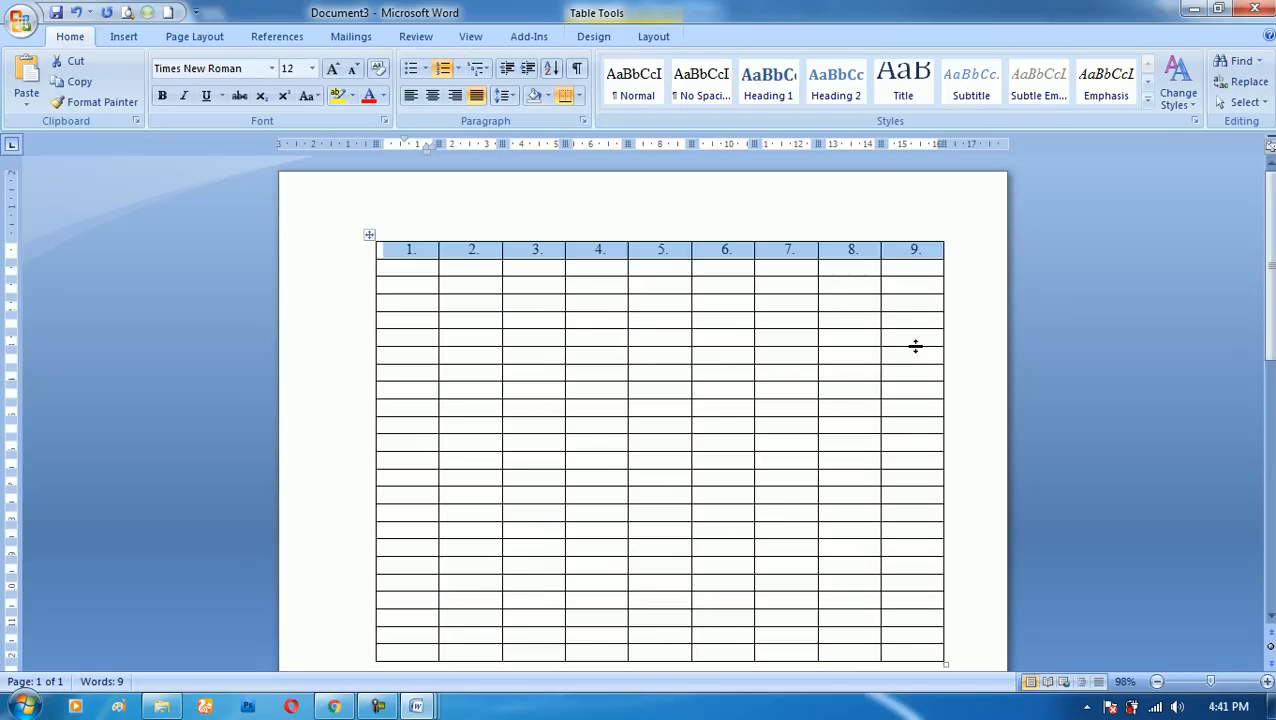
- Number the first column's cells below the top row in the A., B., C. format and deselect them
scroll(572, 470, down, 1)
drag(407, 221, 424, 606)
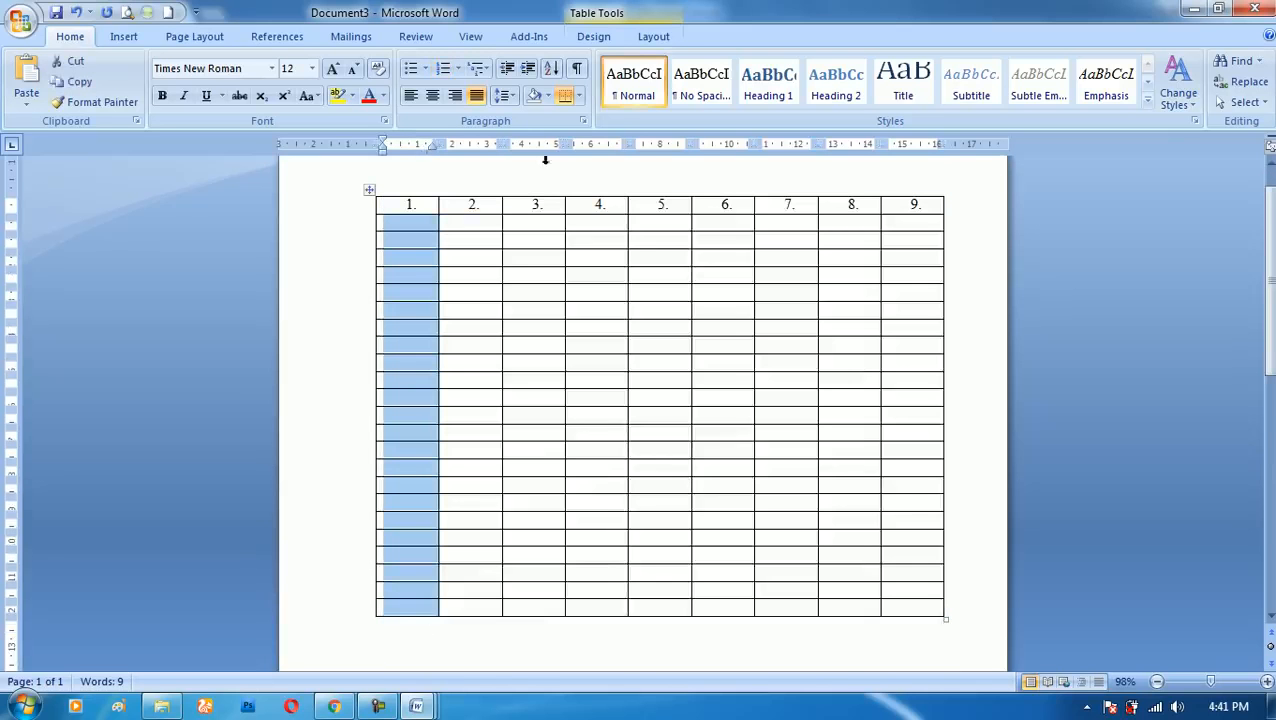
click(458, 68)
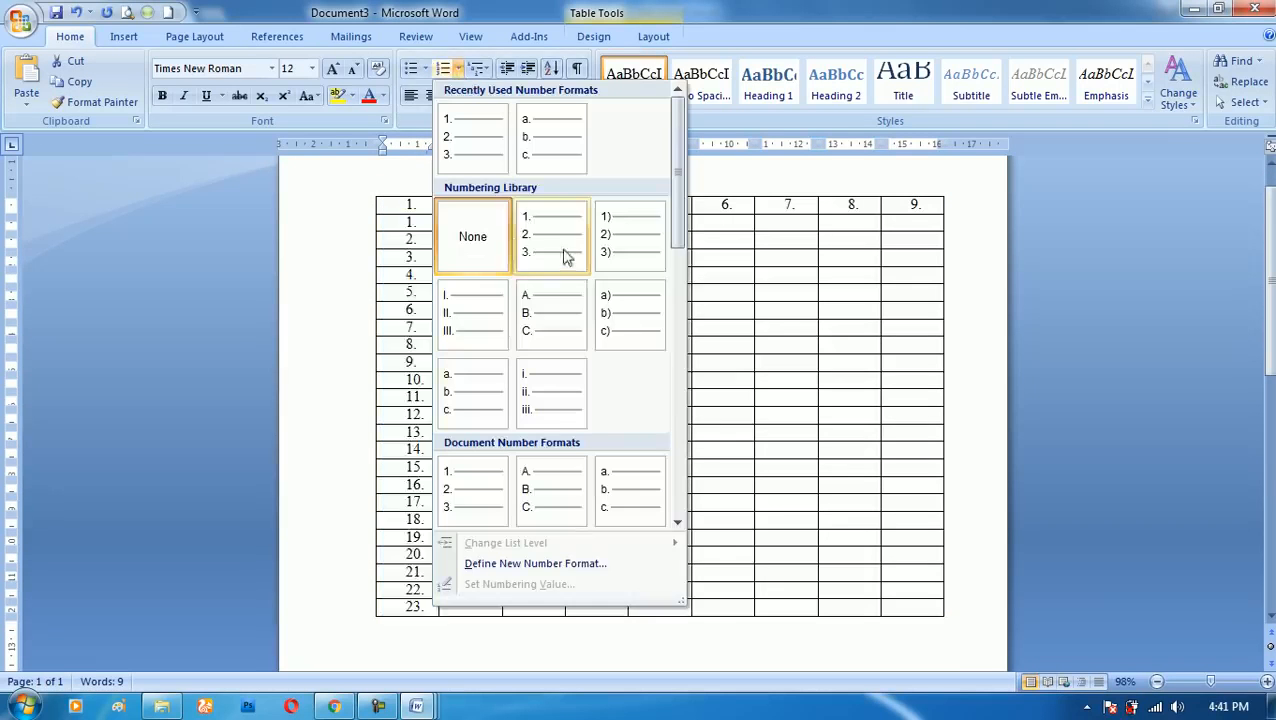
click(573, 334)
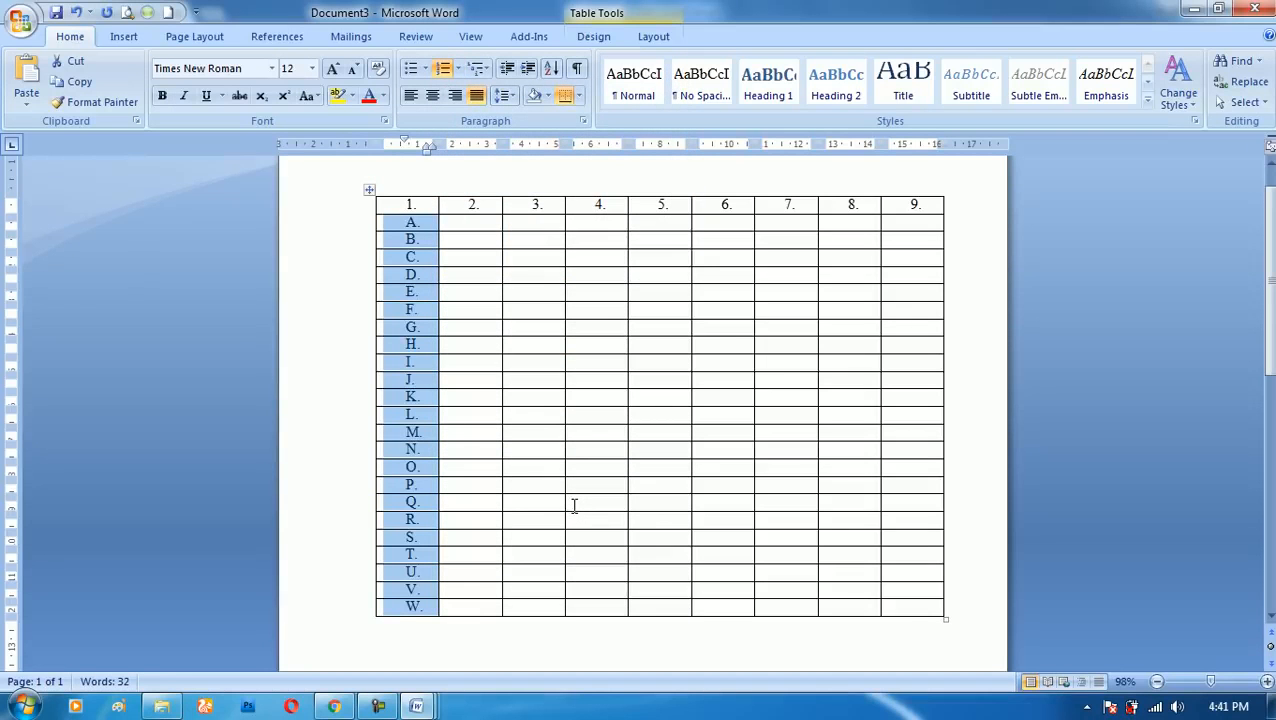
click(517, 340)
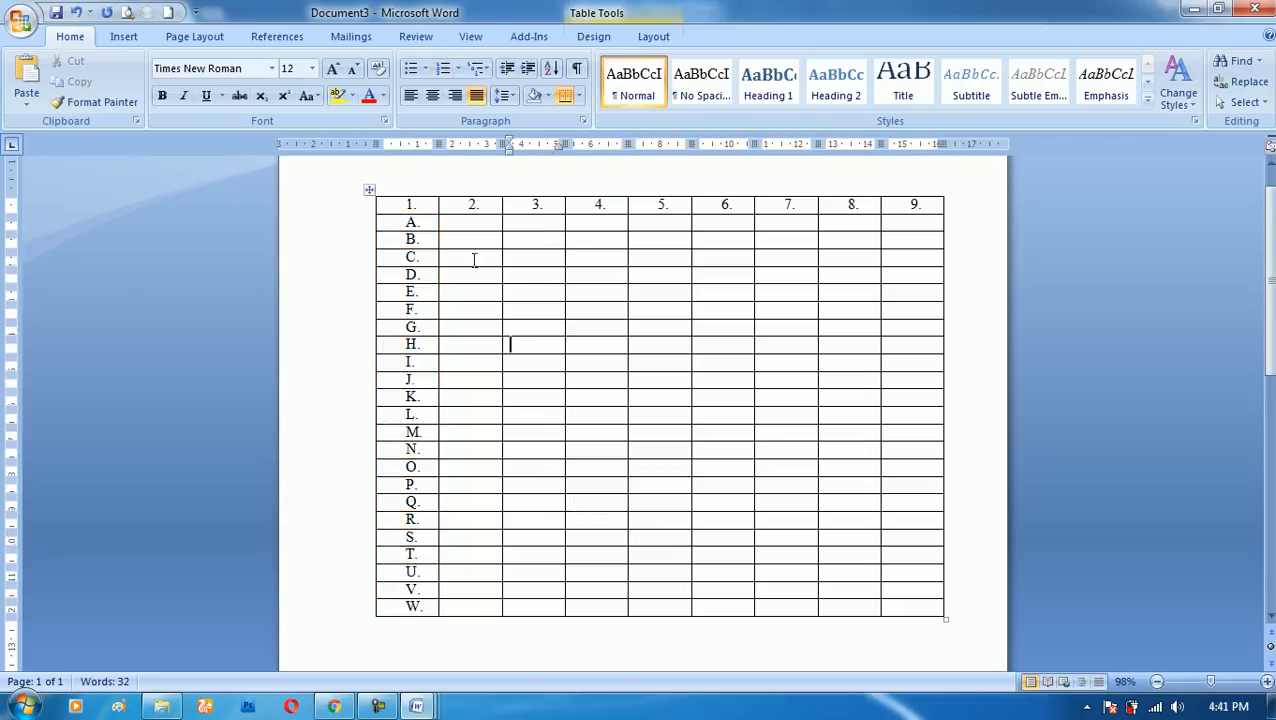
- Number the cells of row A from the second to the ninth column in the a), b), c) format
drag(470, 222, 915, 221)
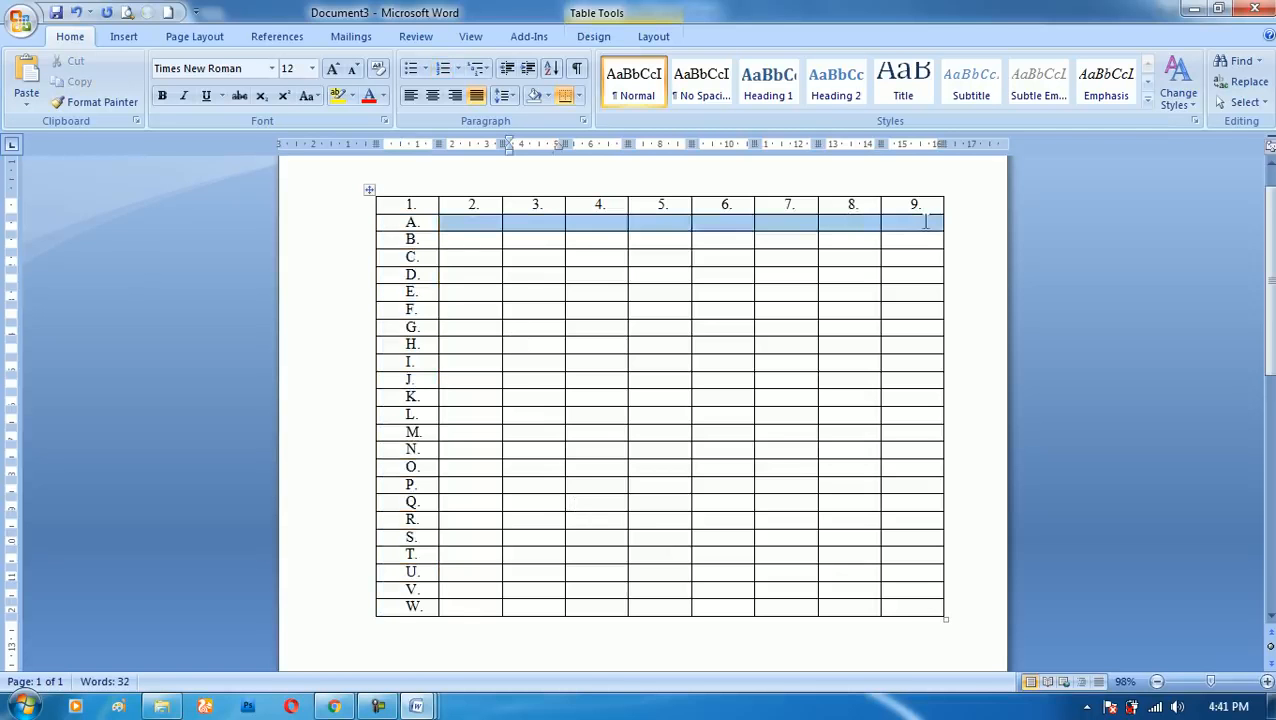
click(458, 69)
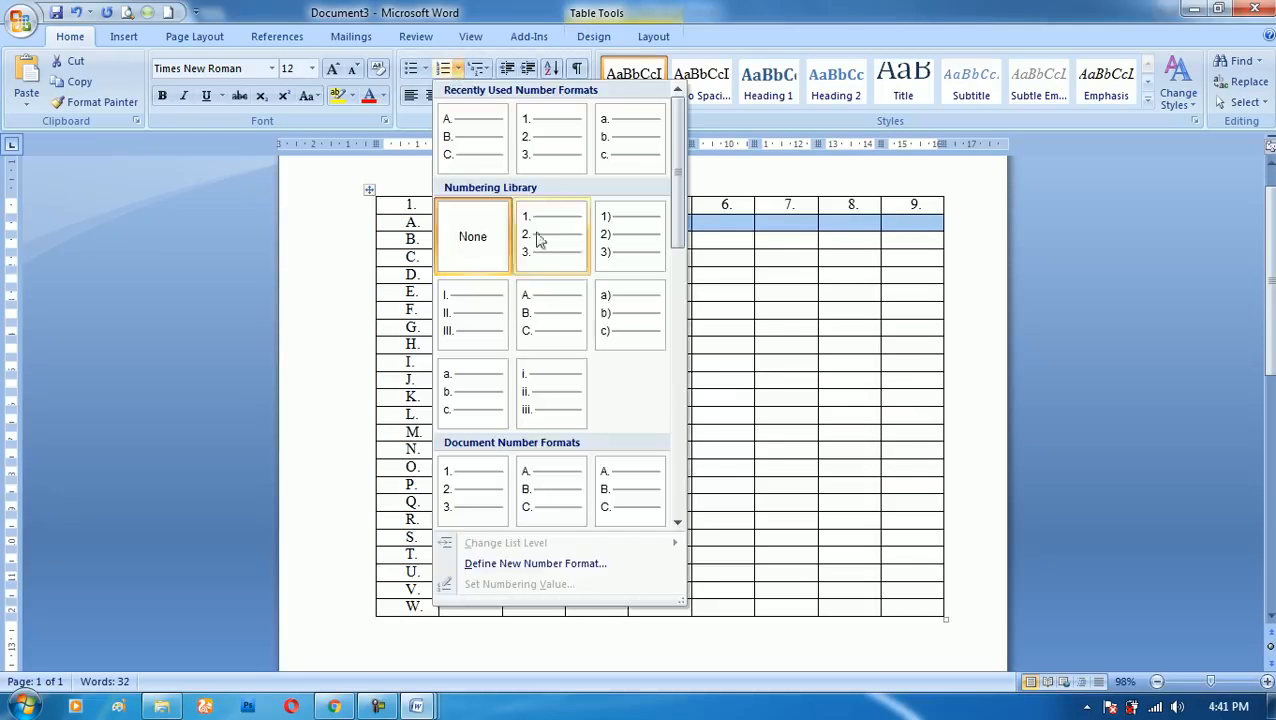
click(609, 325)
click(650, 345)
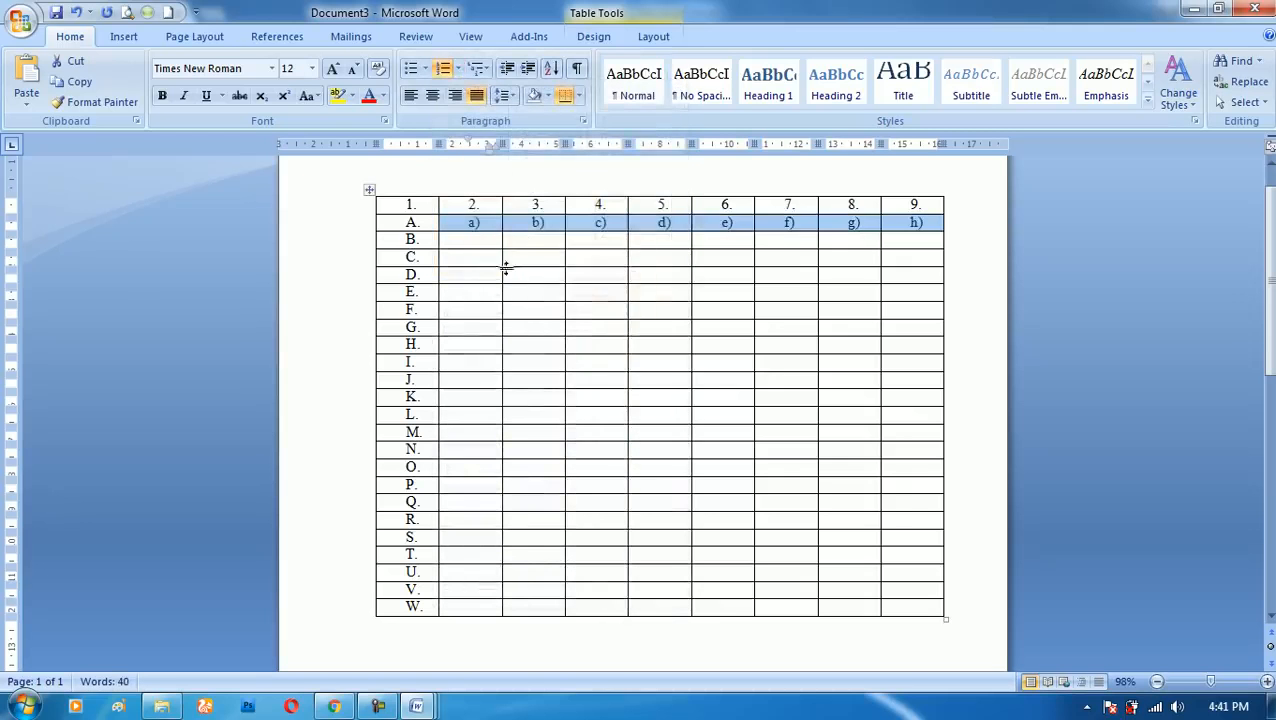
- Apply the same a), b), c) numbering to the block of cells in rows C to N, columns 2 to 9
drag(478, 259, 925, 450)
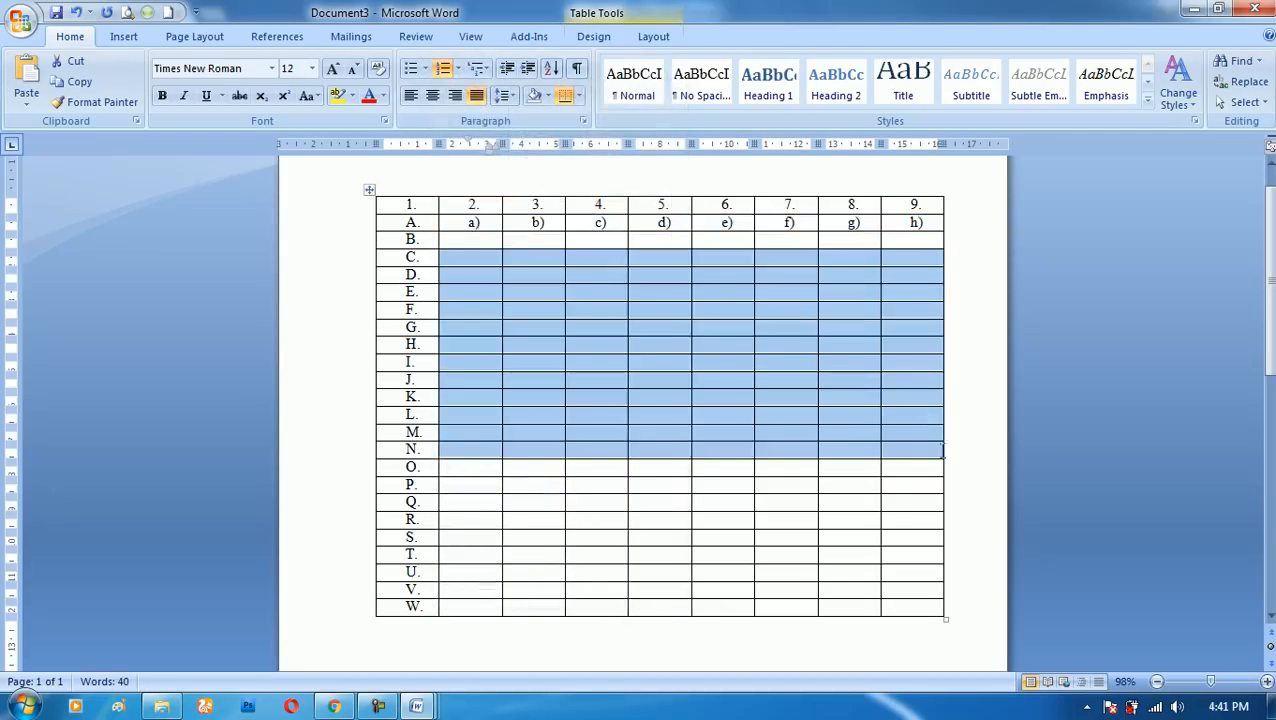
click(440, 70)
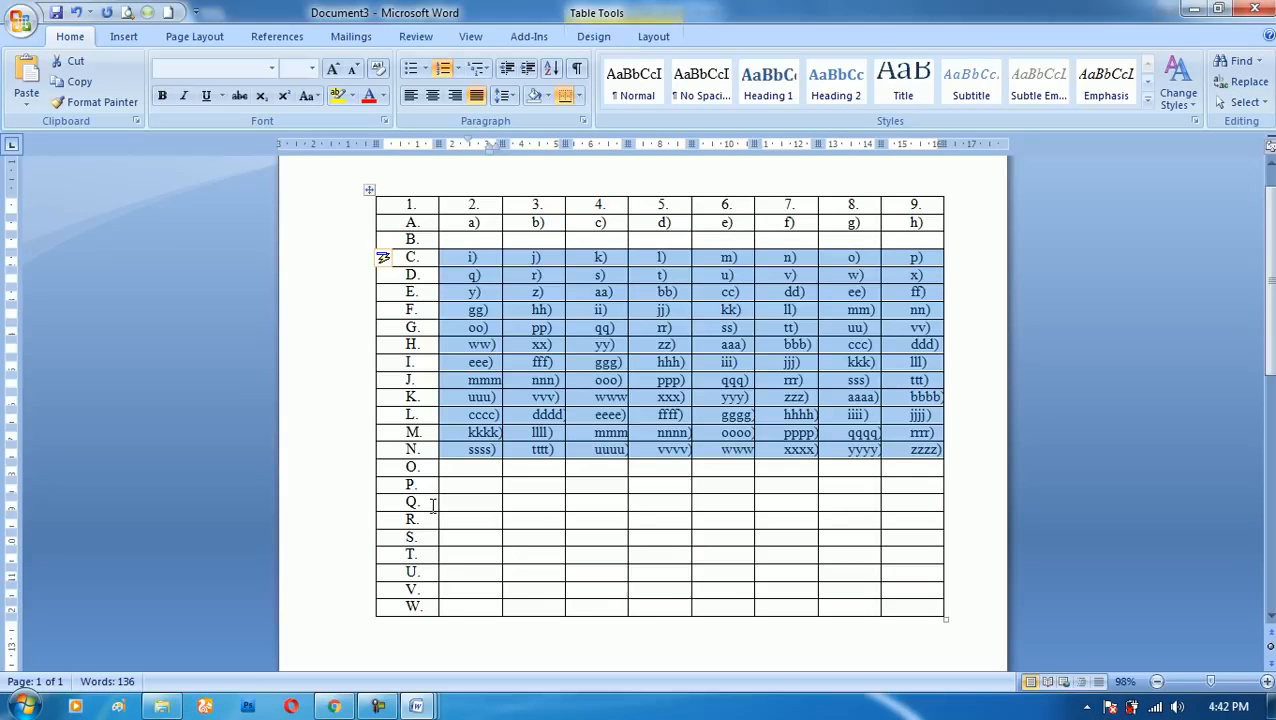
- Remove the numbering from the selected block and restore it, three times in a row, and deselect the block
key(Delete)
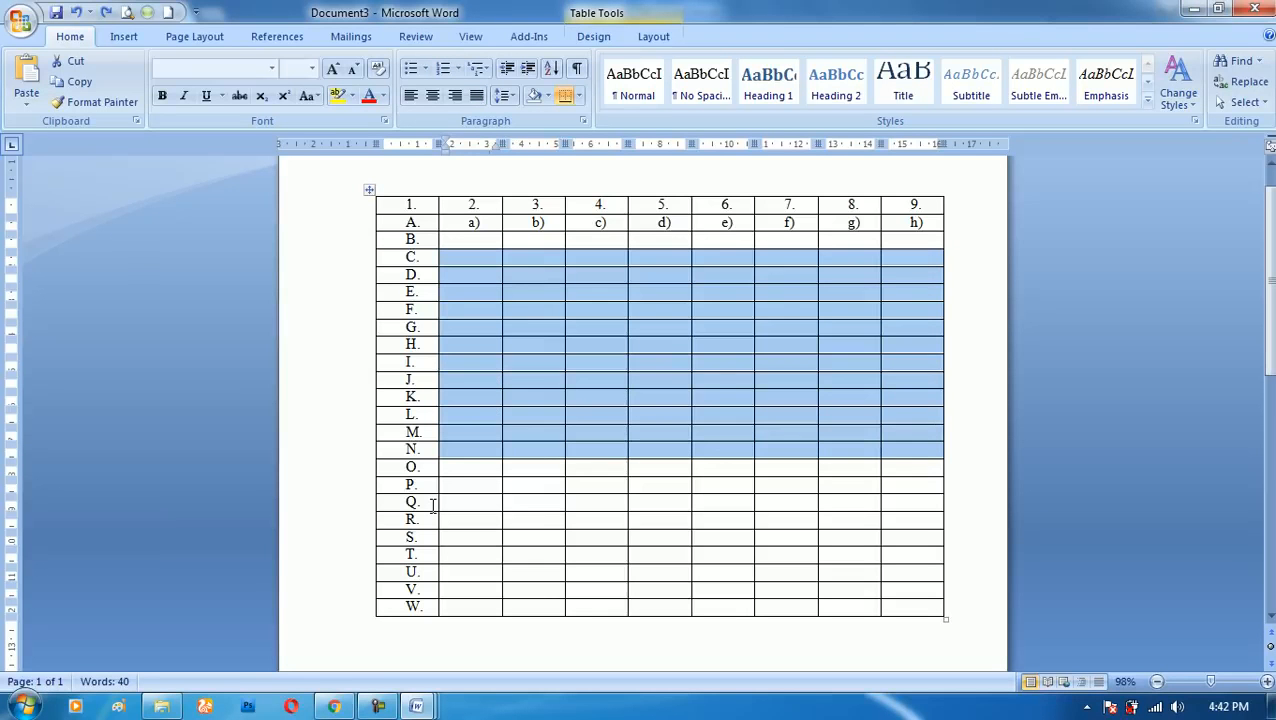
key(ctrl+z)
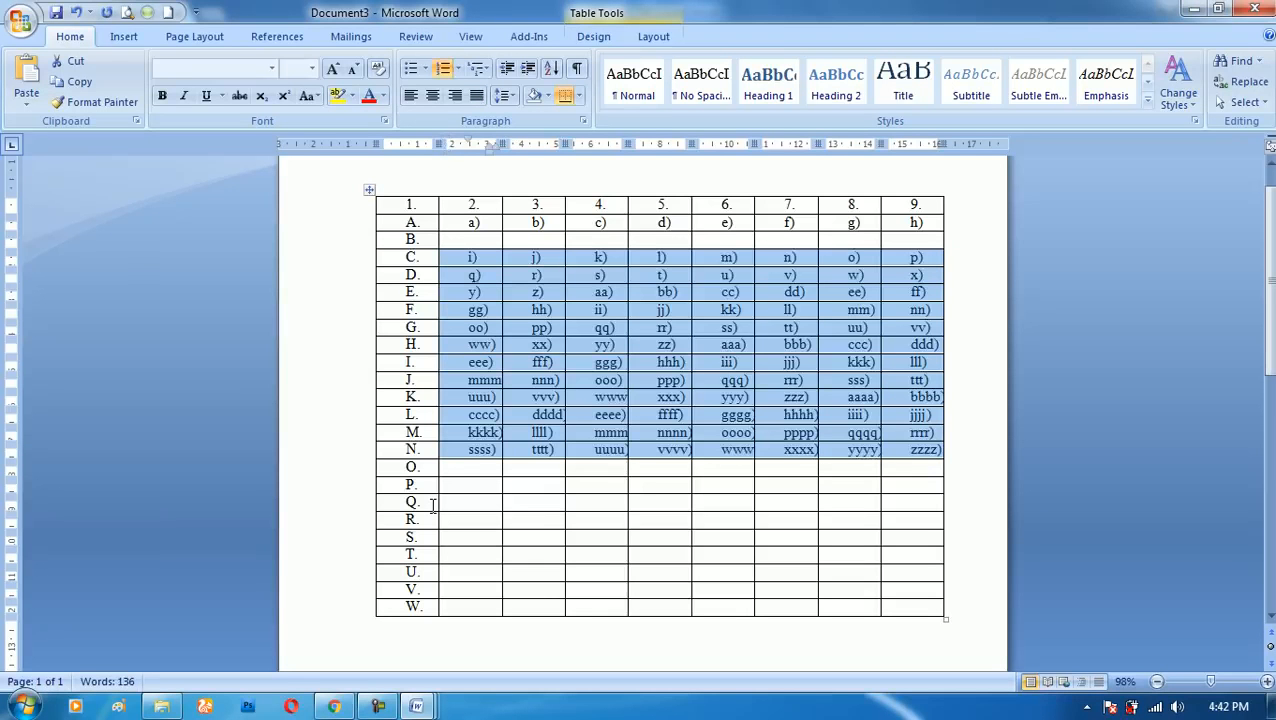
key(Delete)
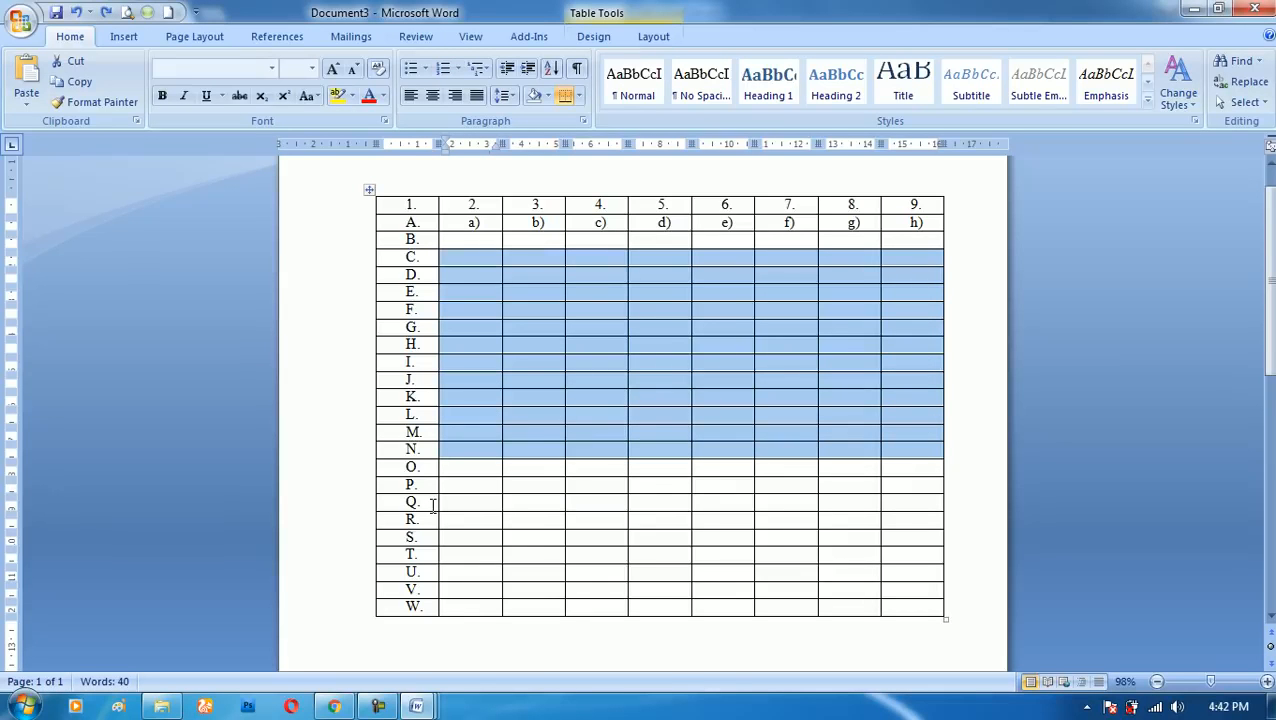
key(ctrl+z)
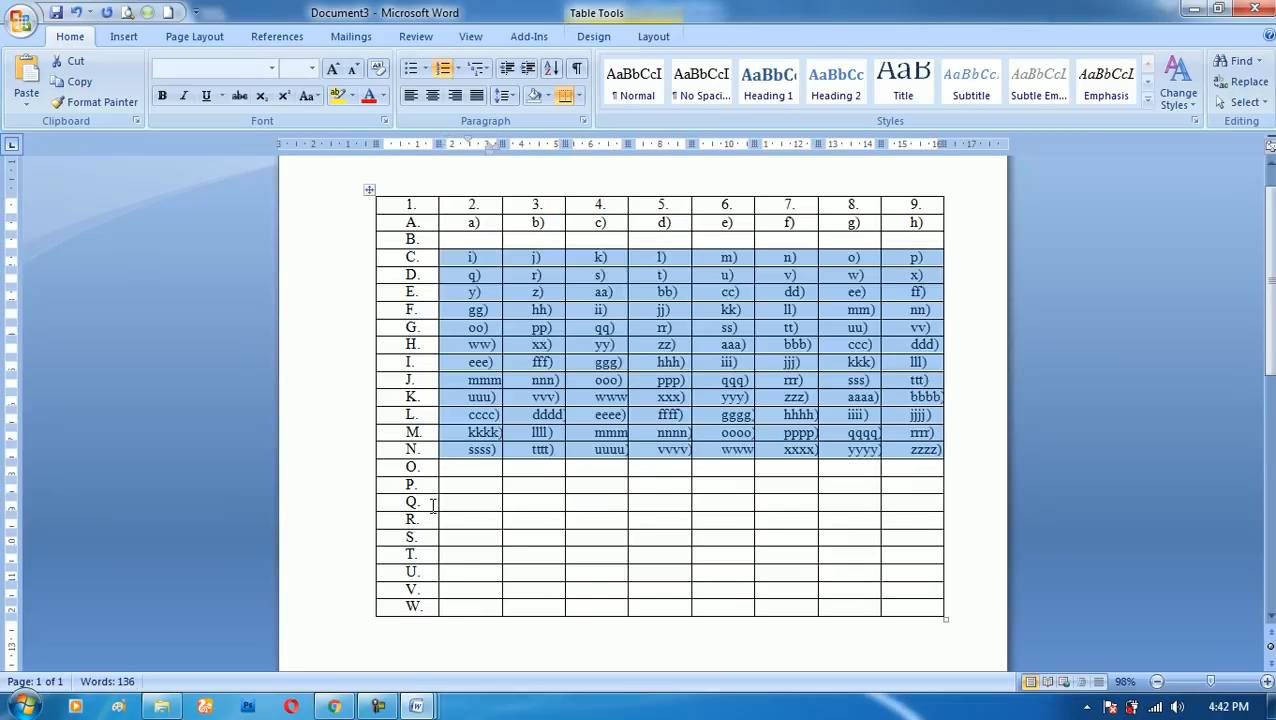
key(Delete)
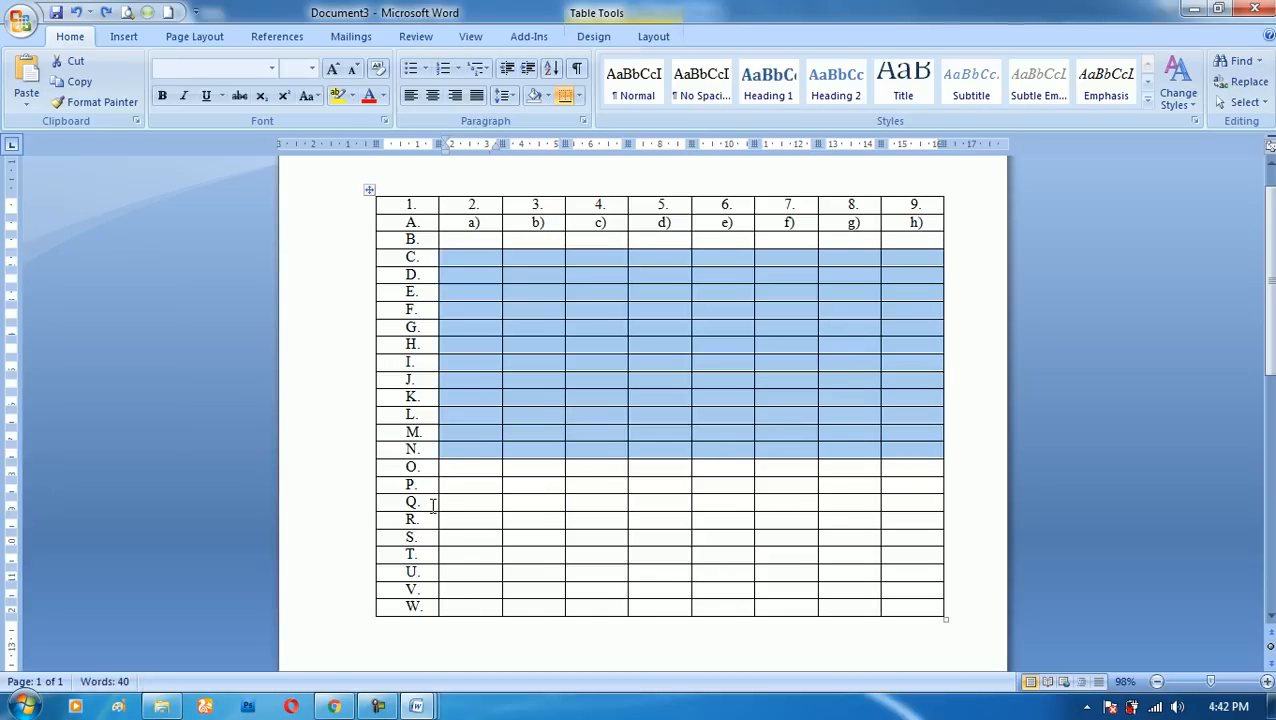
key(ctrl+z)
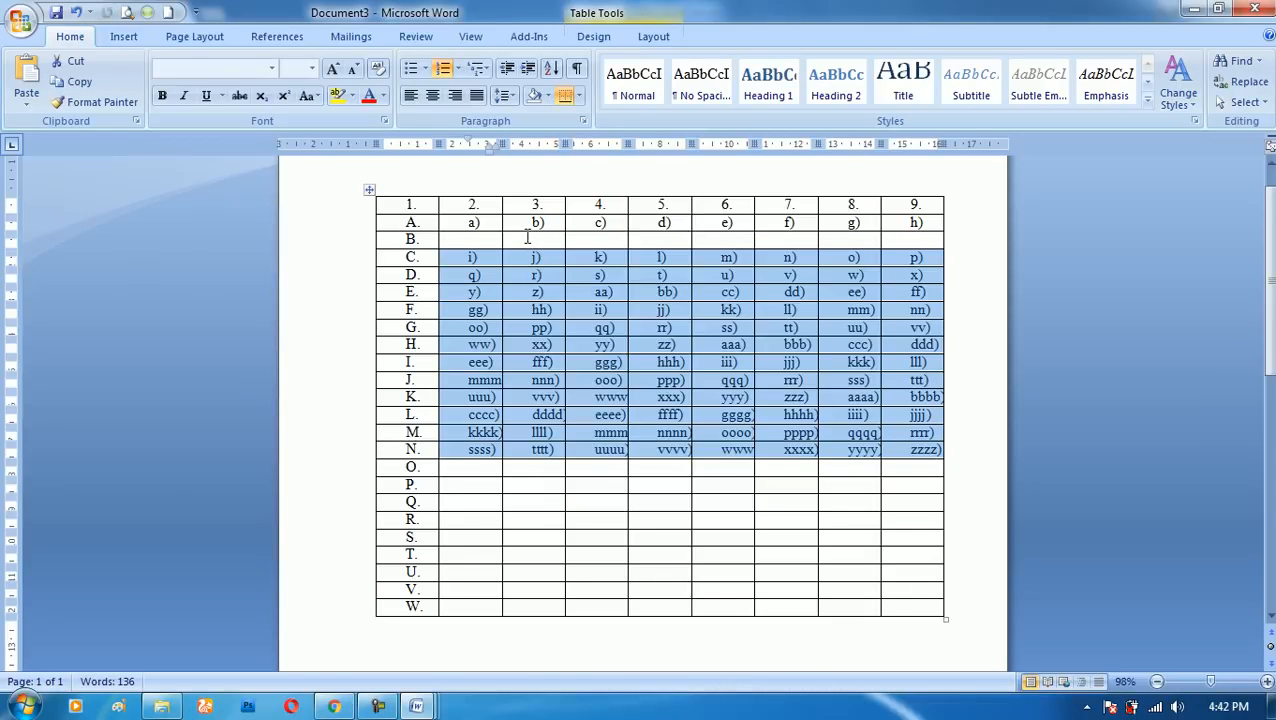
click(526, 237)
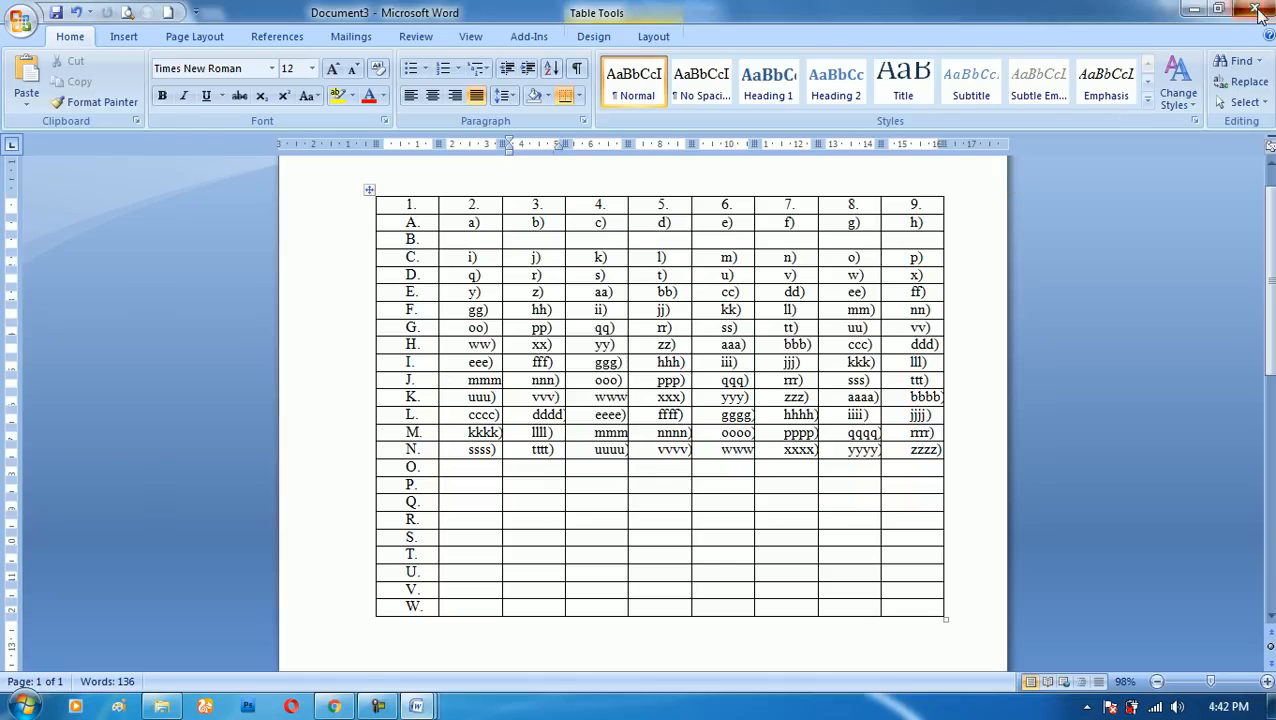
- Close Document3 without saving it
click(1254, 9)
click(659, 402)
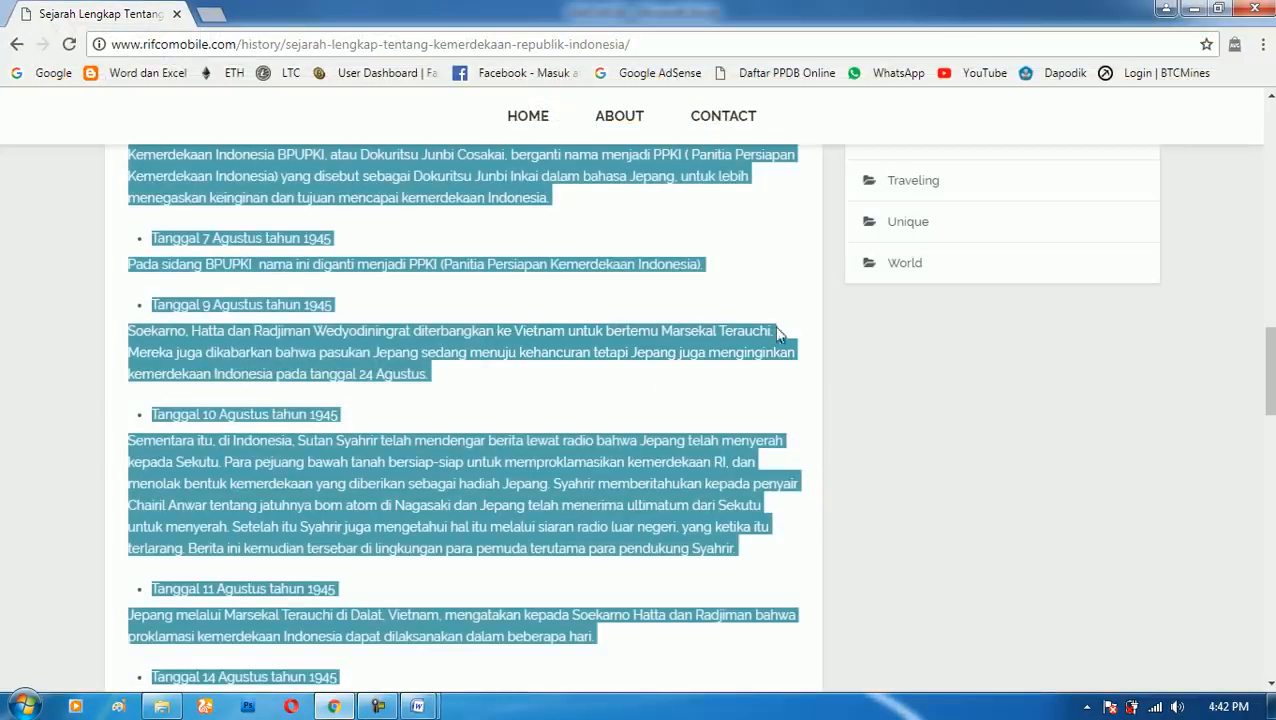
- Minimize the browser window with the article and the DAFTAR ISI document
click(1194, 8)
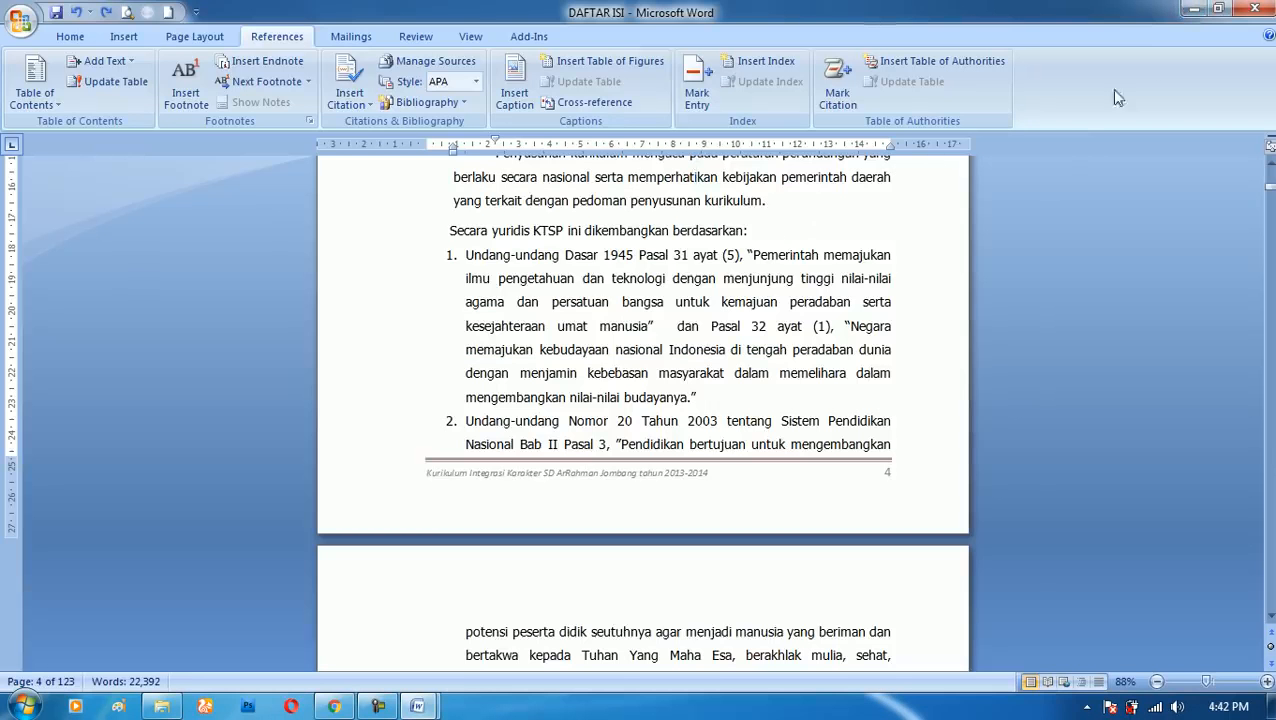
click(1194, 9)
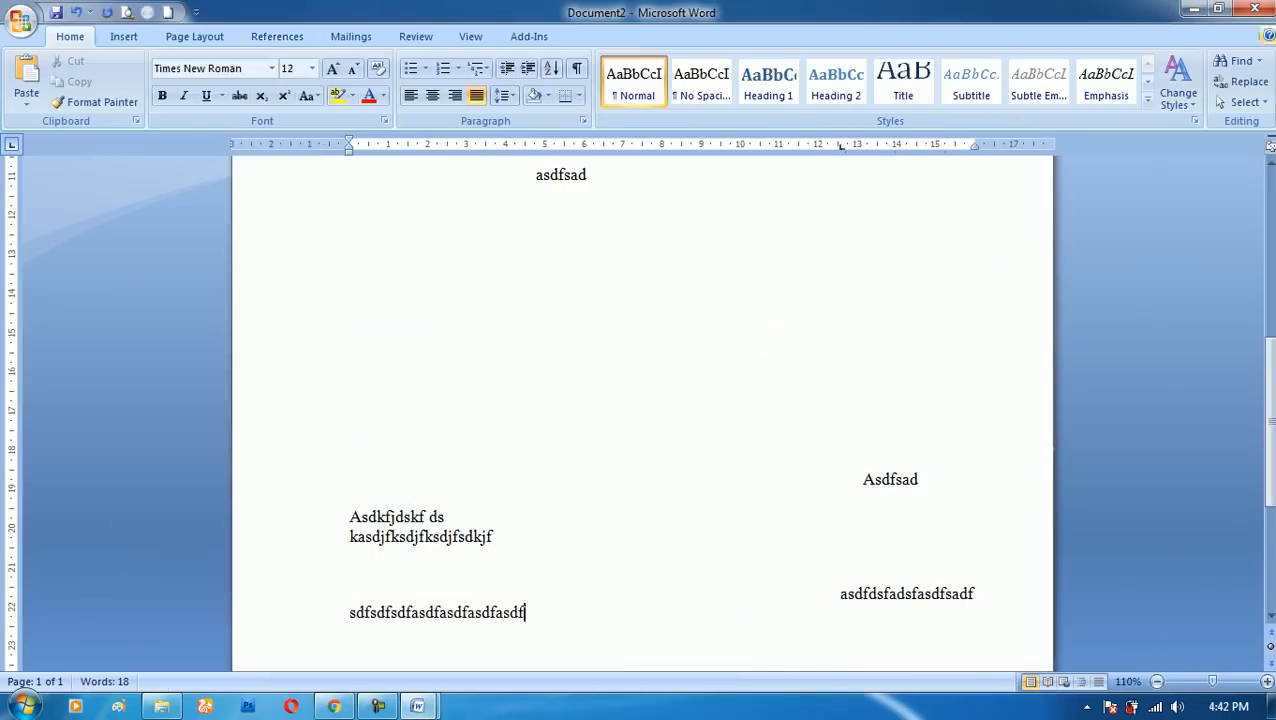
- Close Document2 without saving it and minimize the Documents library window
click(1254, 9)
click(648, 403)
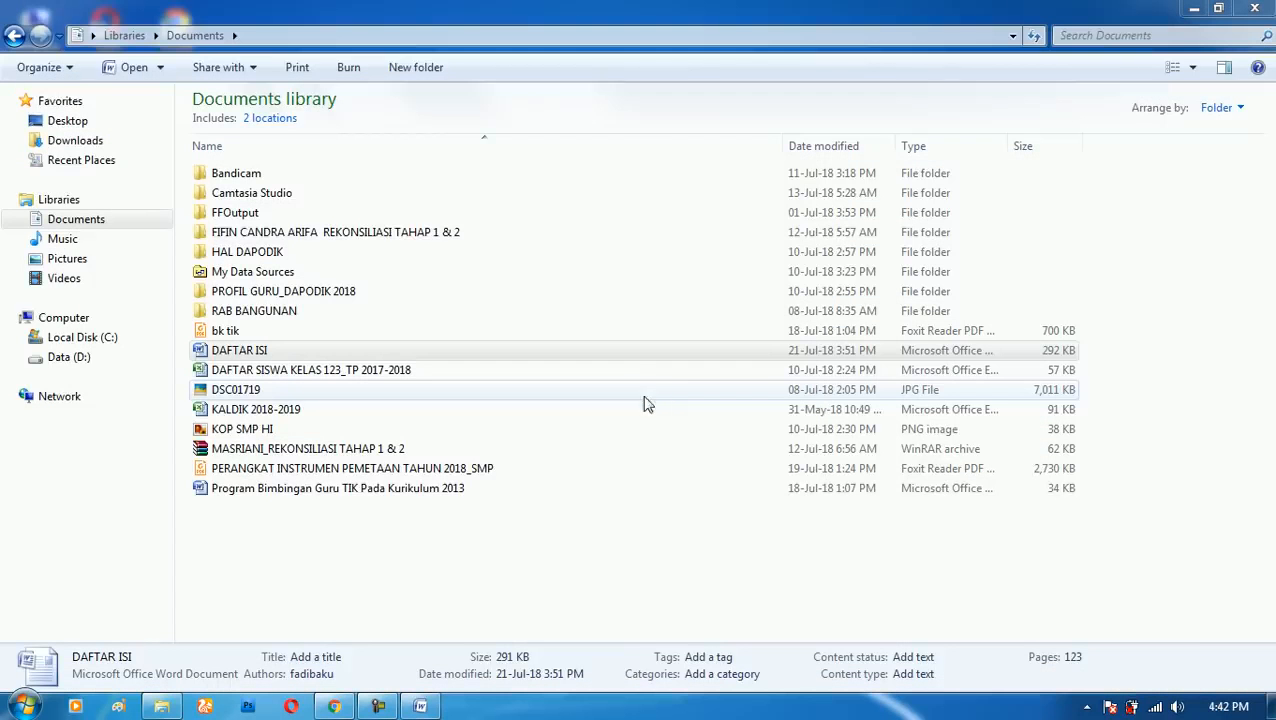
click(1194, 9)
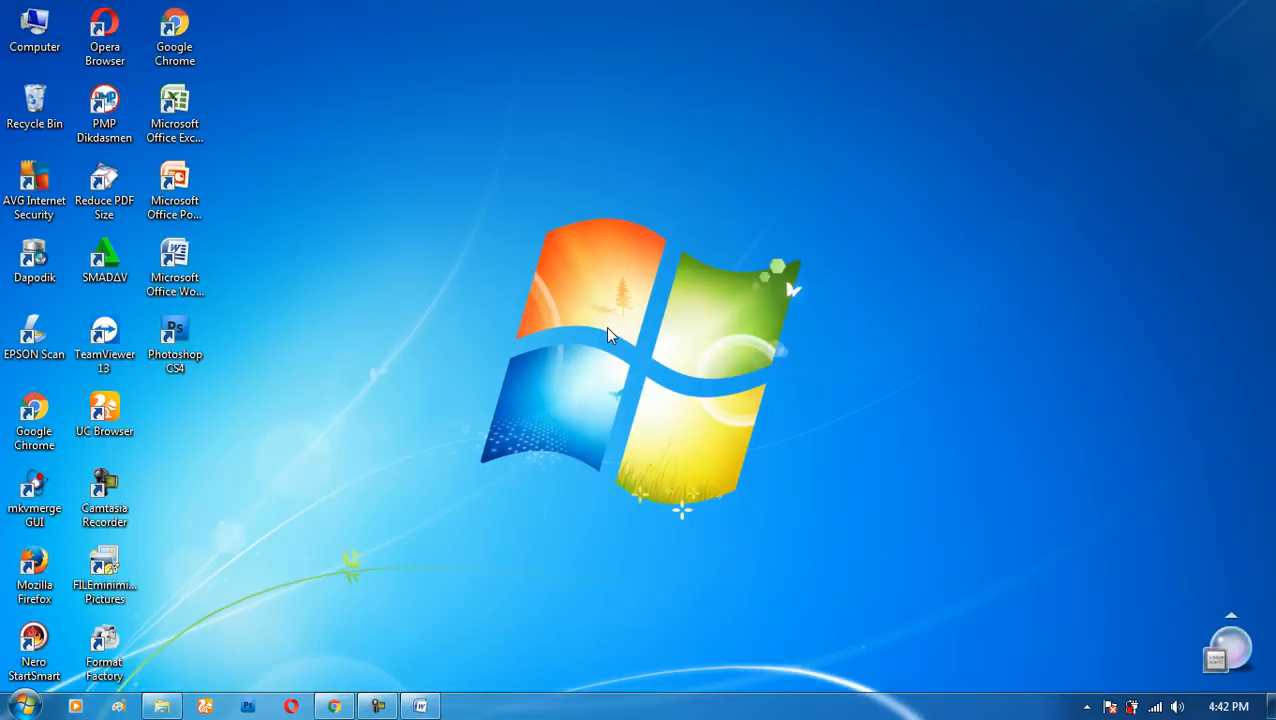